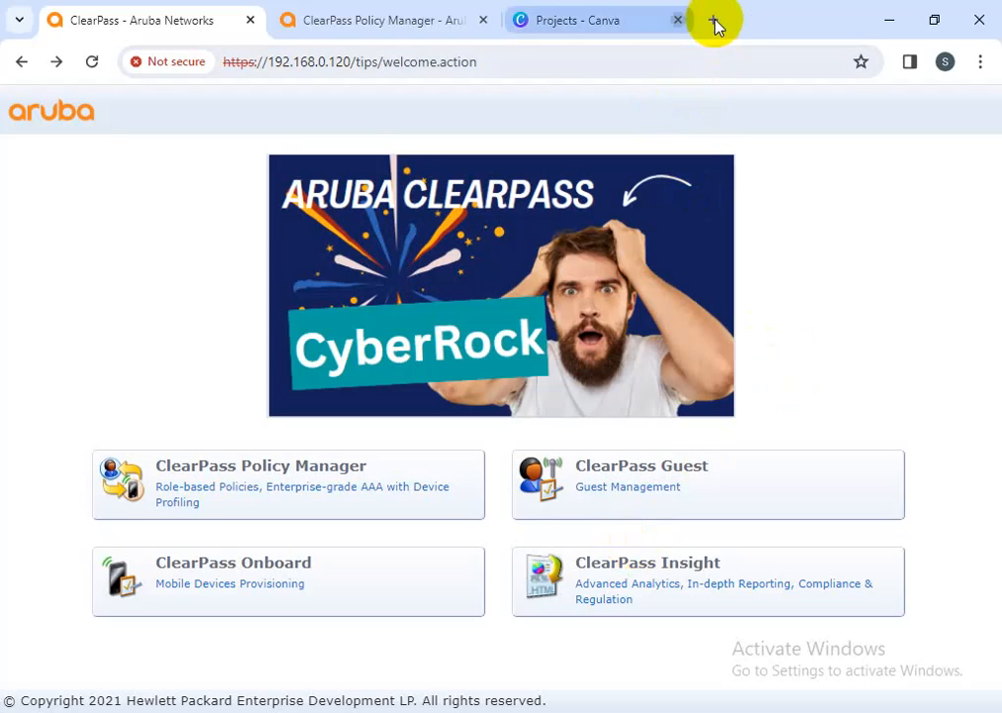
# Close the 'Projects - Canva' tab and switch to the ClearPass Policy Manager dashboard
pyautogui.click(716, 20)
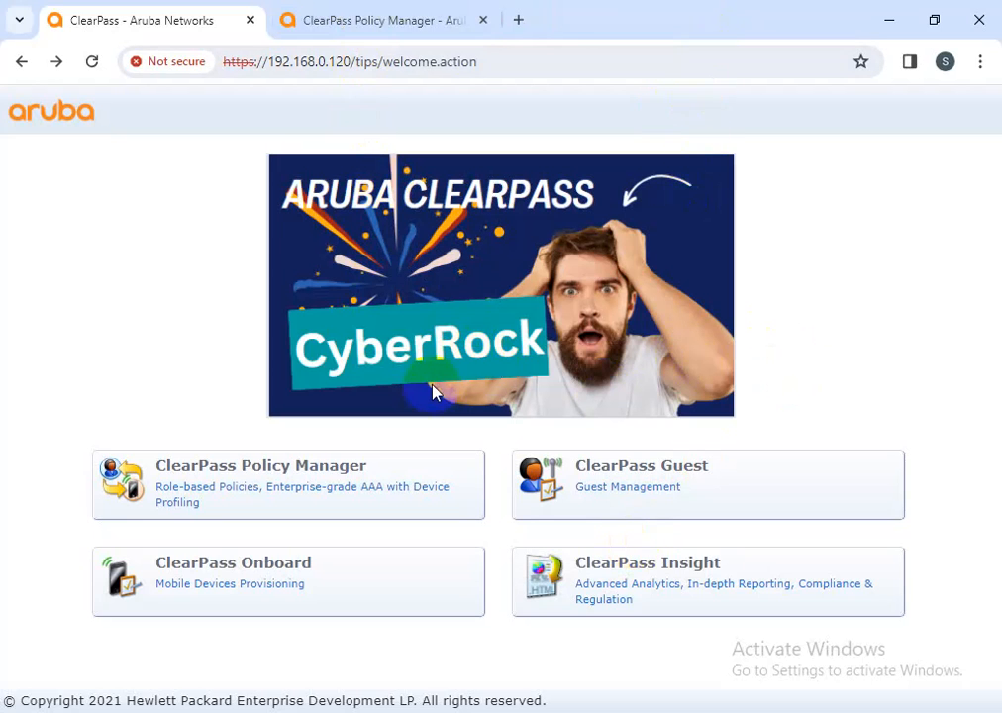
pyautogui.click(319, 20)
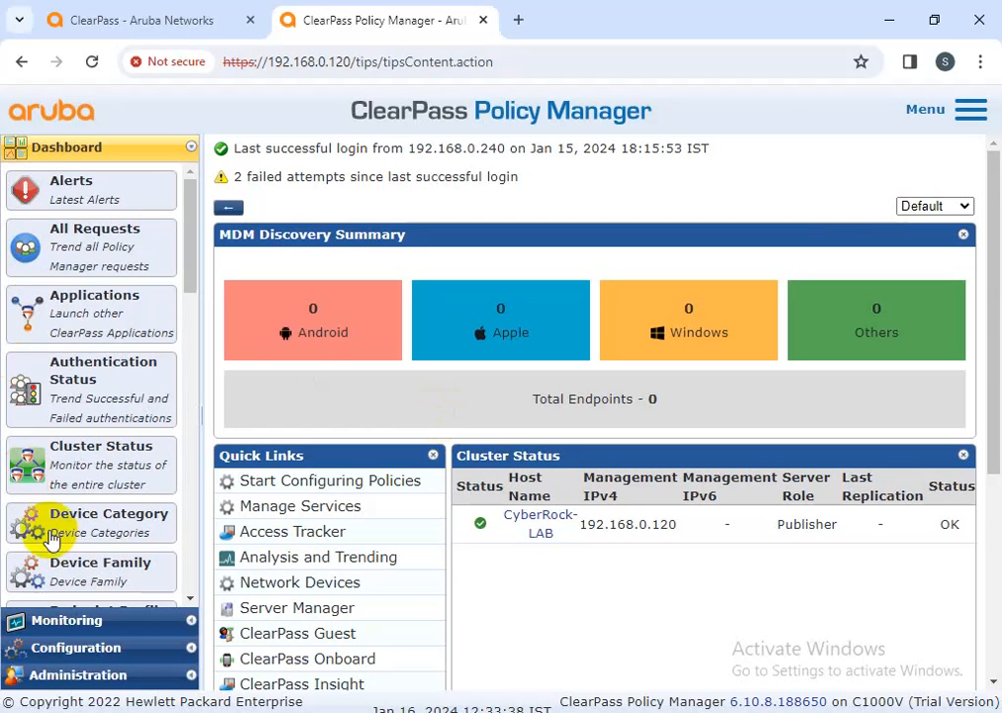
# Open Dubai_cisco_switch_posture from Configuration » Posture » Posture Policies
pyautogui.click(97, 654)
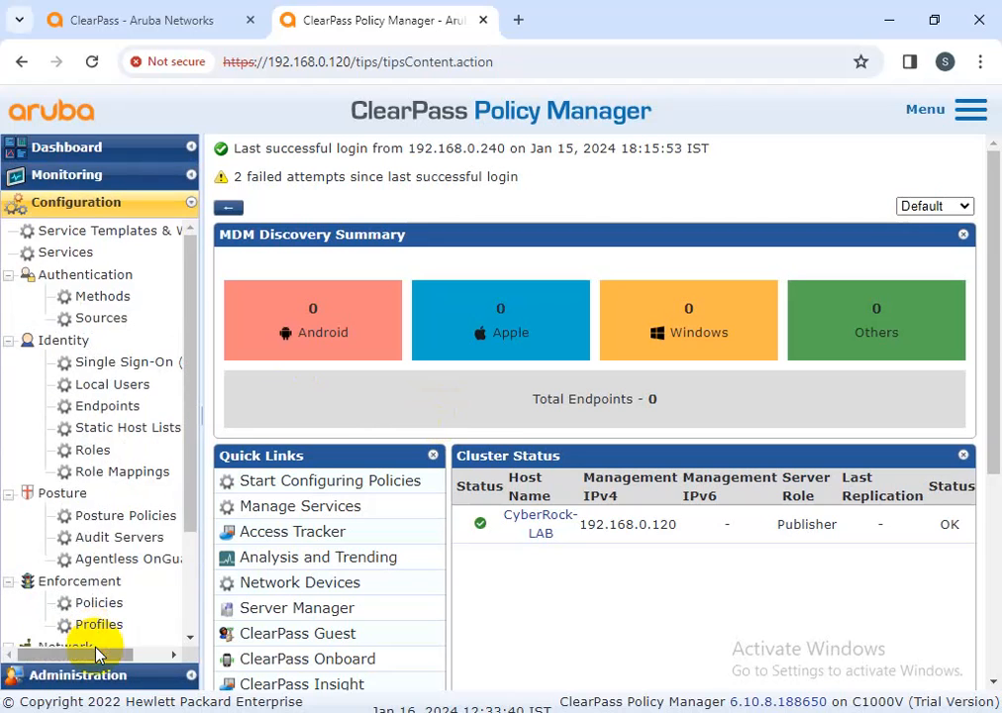
pyautogui.click(124, 515)
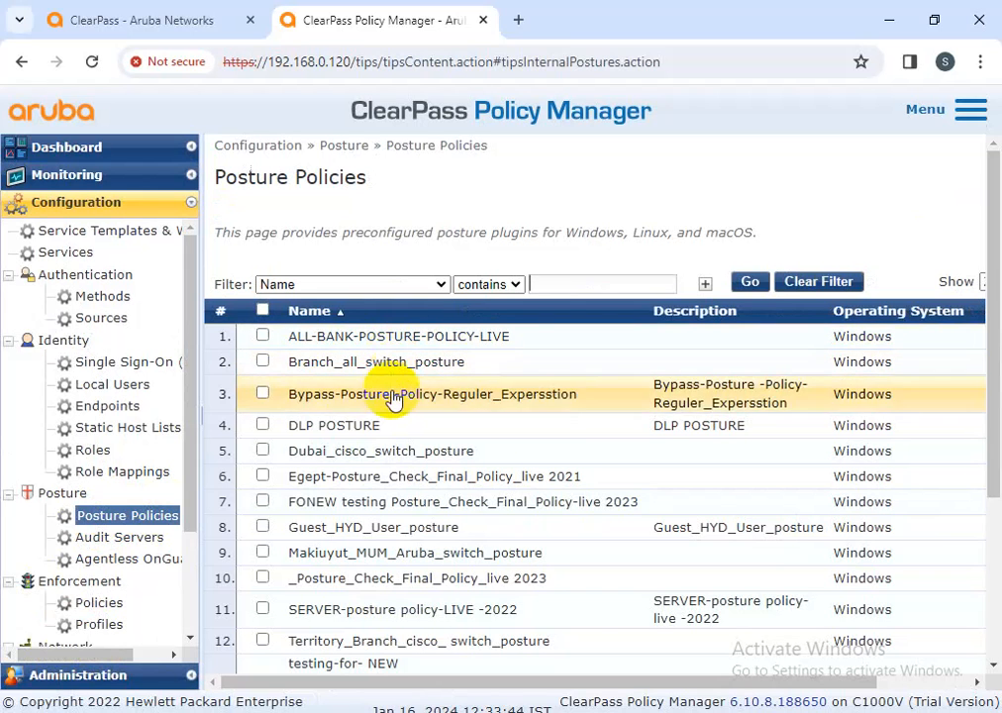
pyautogui.click(408, 450)
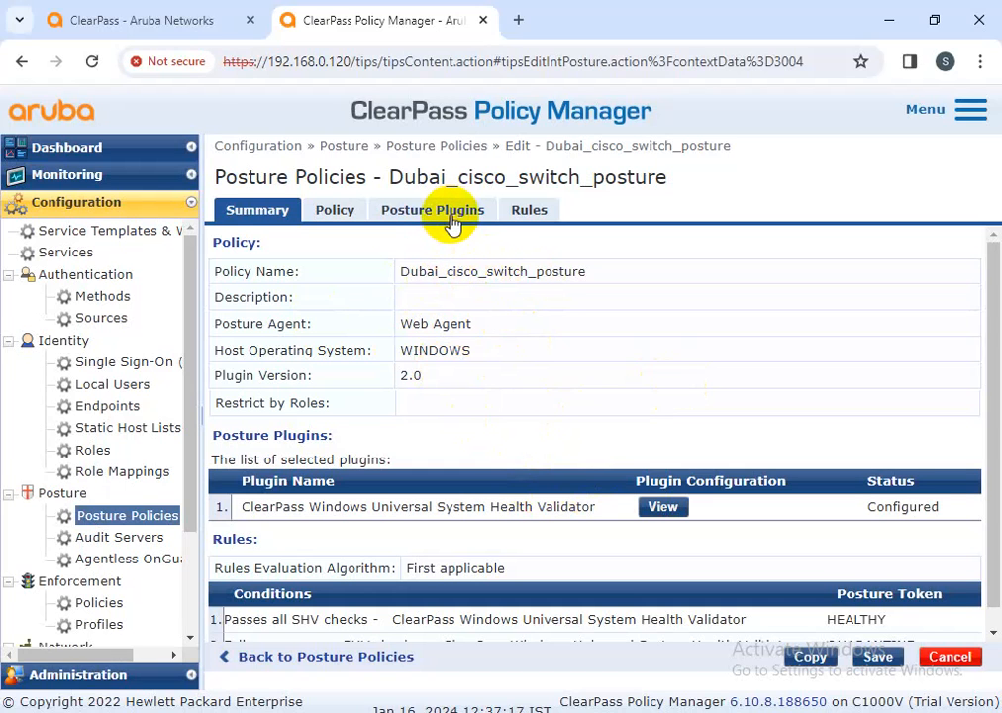
pyautogui.scroll(-1, 474, 270)
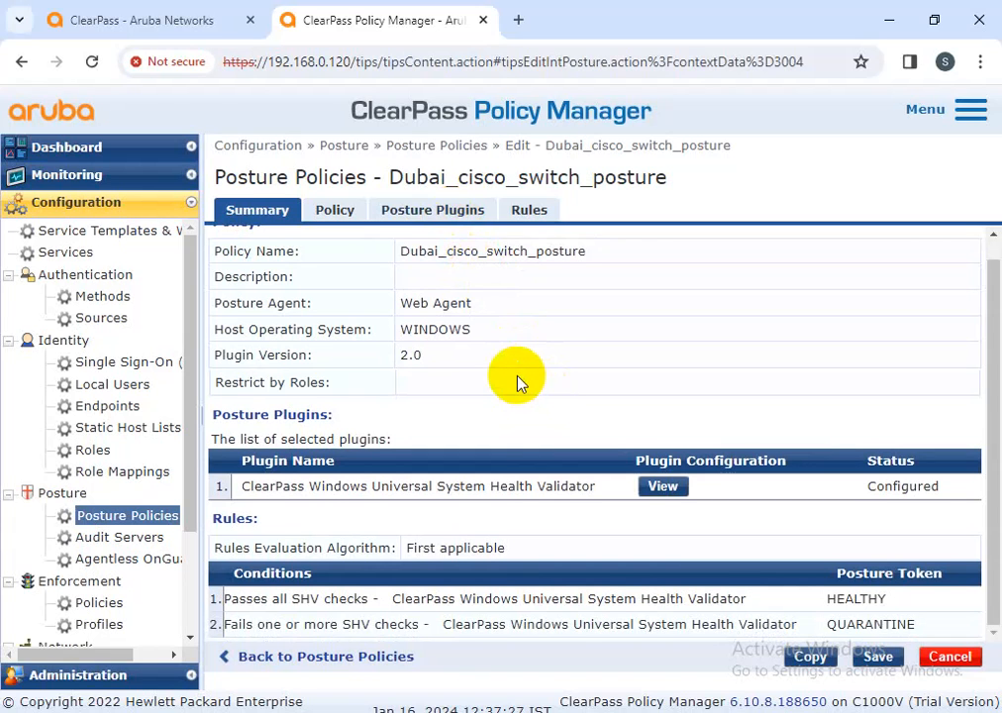
pyautogui.scroll(1, 357, 253)
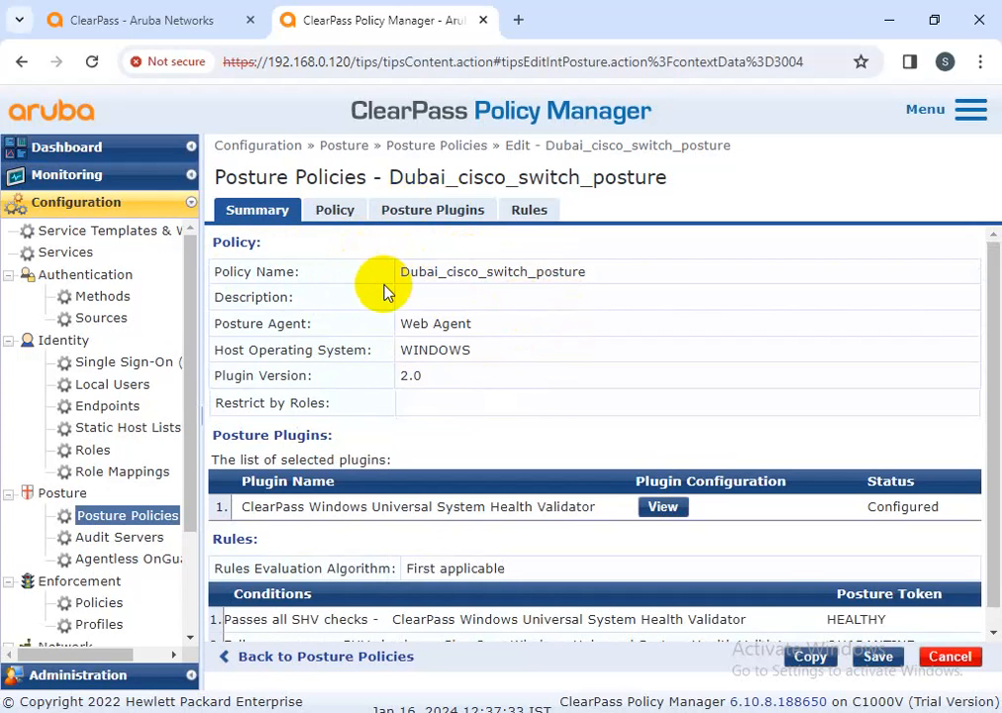
pyautogui.moveTo(619, 279); pyautogui.dragTo(398, 274)
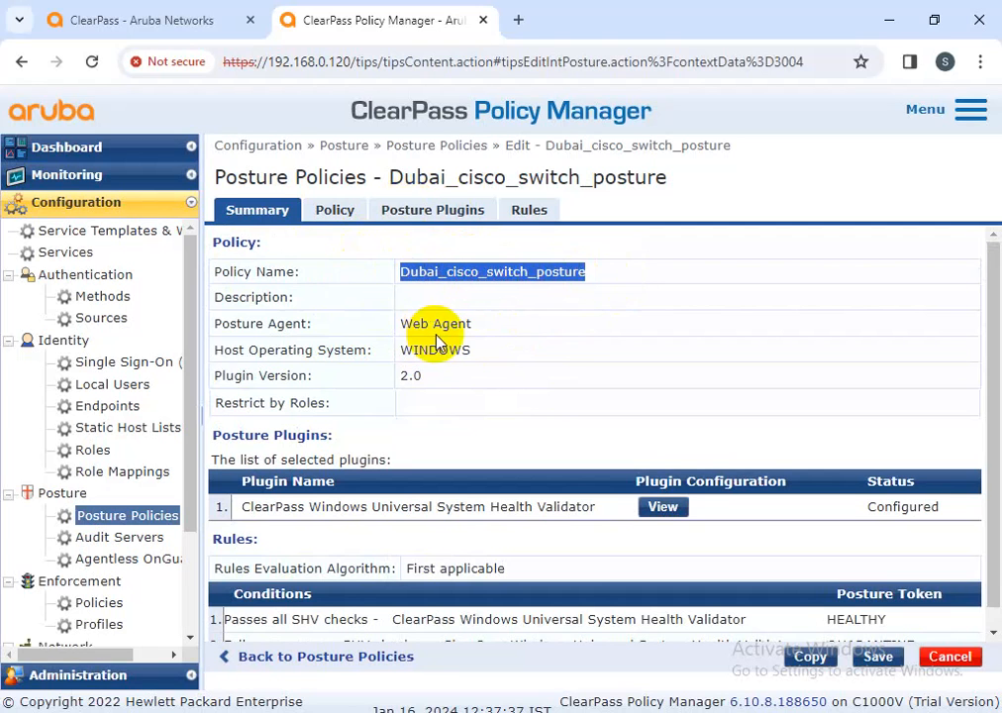
pyautogui.moveTo(215, 323); pyautogui.dragTo(374, 329)
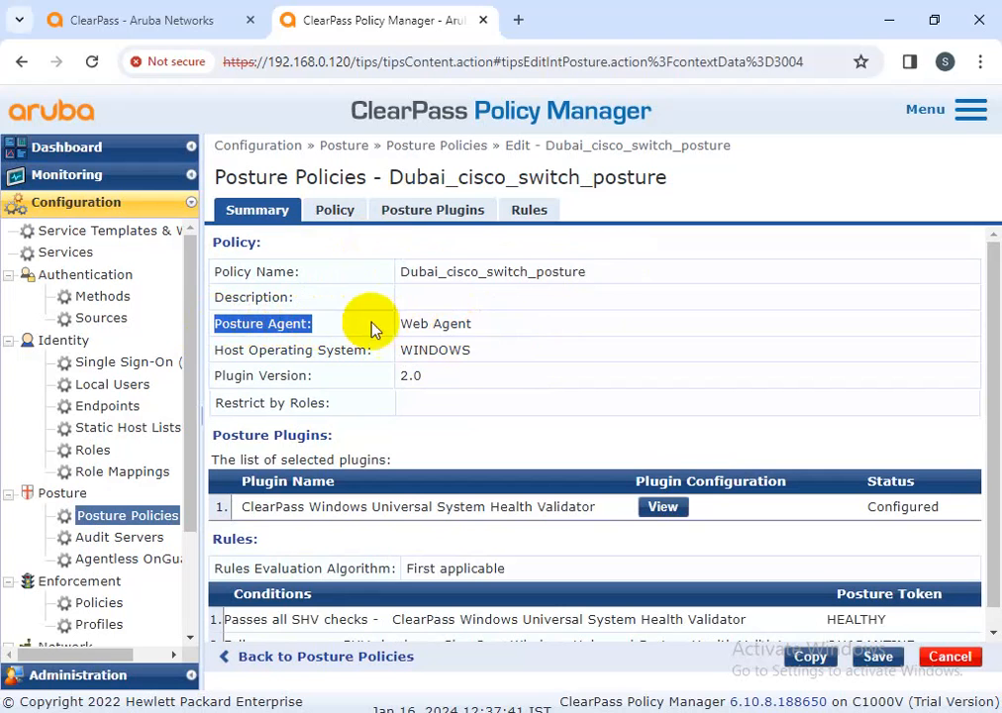
pyautogui.moveTo(475, 324); pyautogui.dragTo(395, 327)
pyautogui.moveTo(215, 349); pyautogui.dragTo(482, 354)
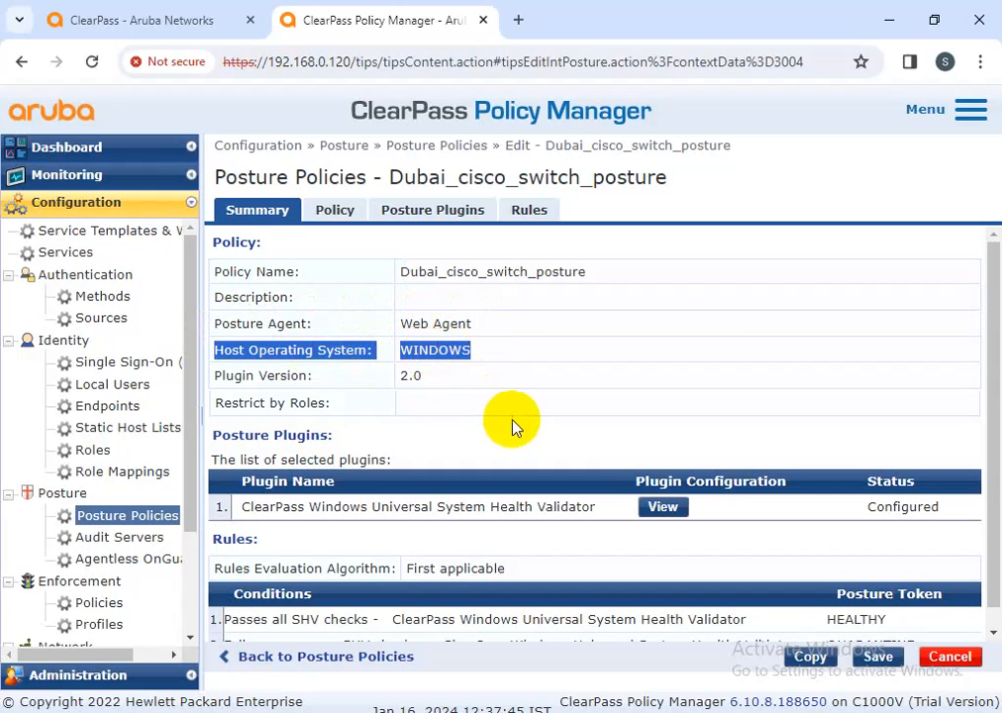
pyautogui.scroll(-1, 436, 461)
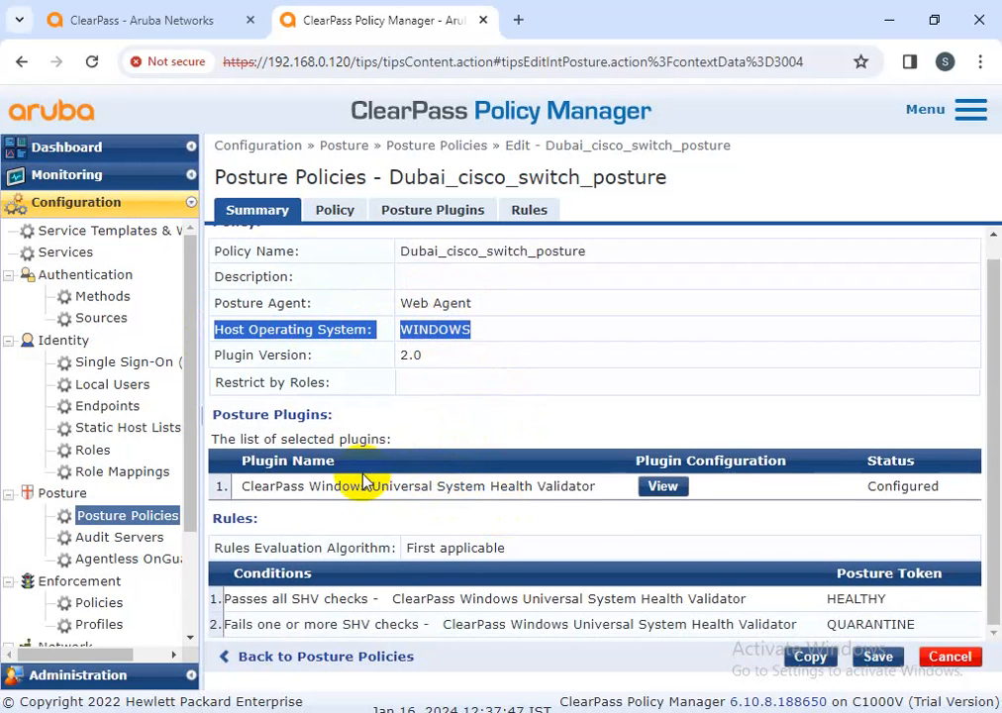
# On the Policy tab, keep OnGuard Agent and Windows, leaving Restrict by Roles empty
pyautogui.click(351, 217)
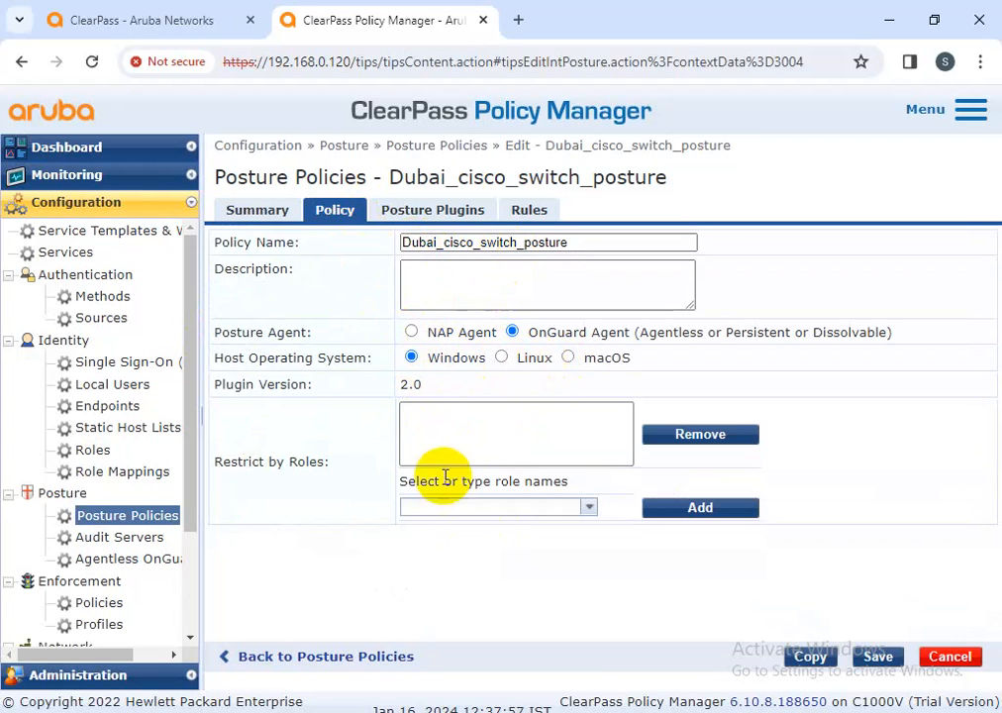
pyautogui.click(588, 507)
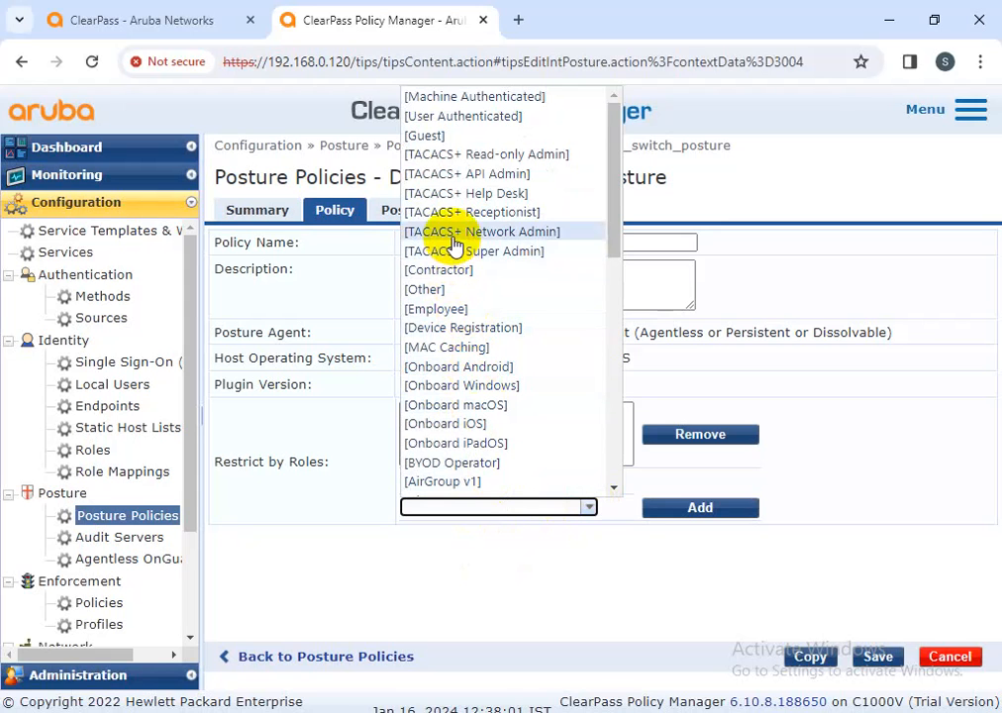
pyautogui.scroll(-2, 490, 431)
pyautogui.scroll(-5, 492, 433)
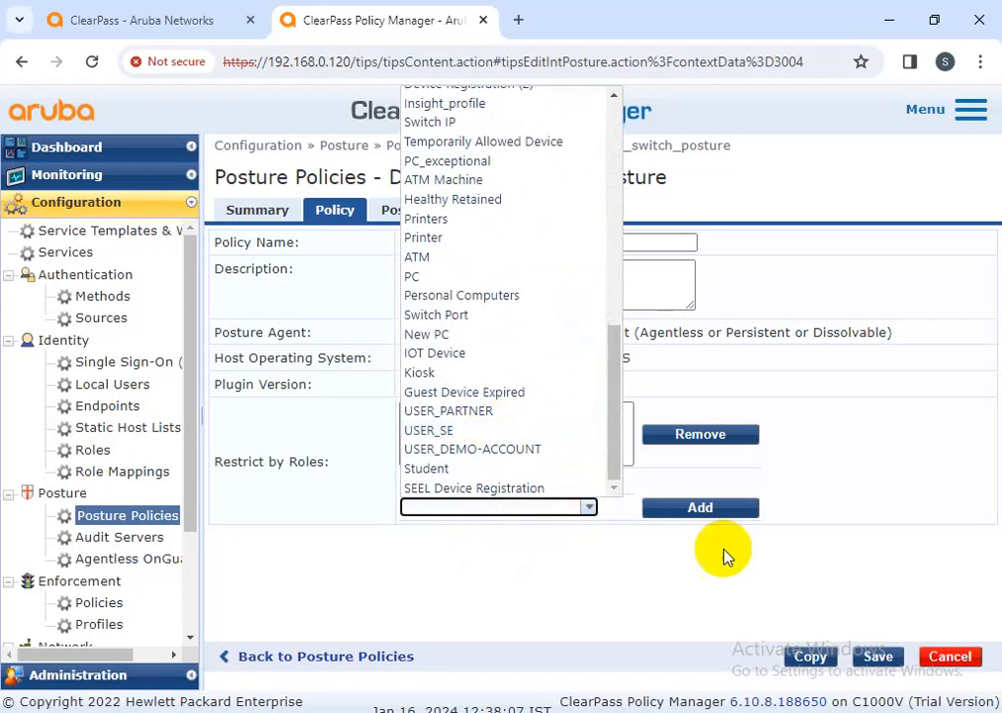
pyautogui.click(794, 607)
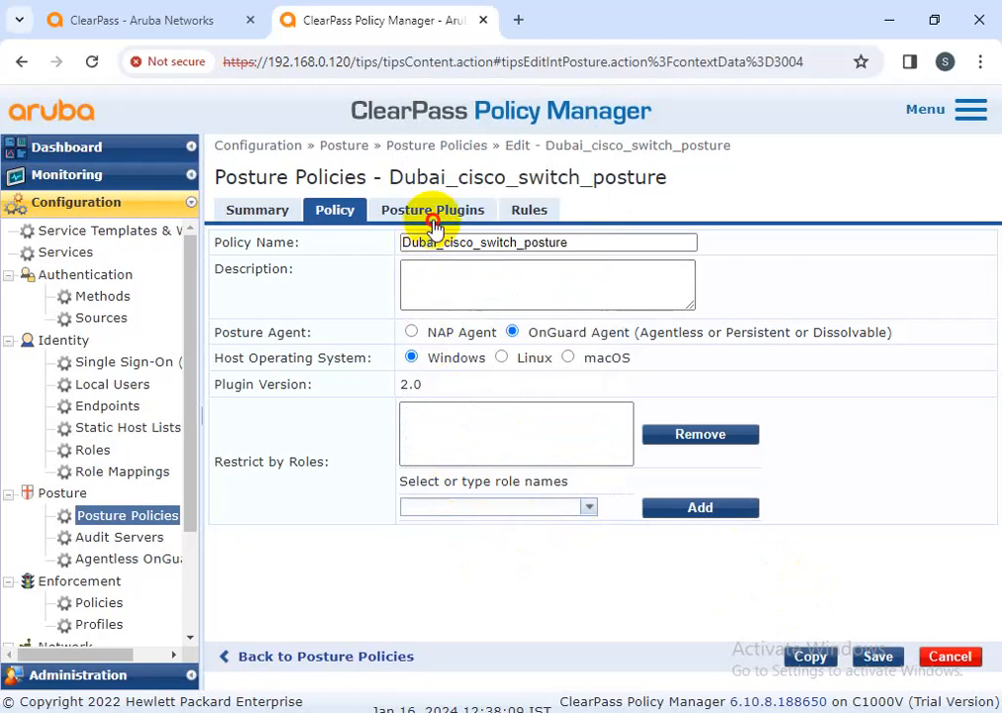
pyautogui.click(433, 210)
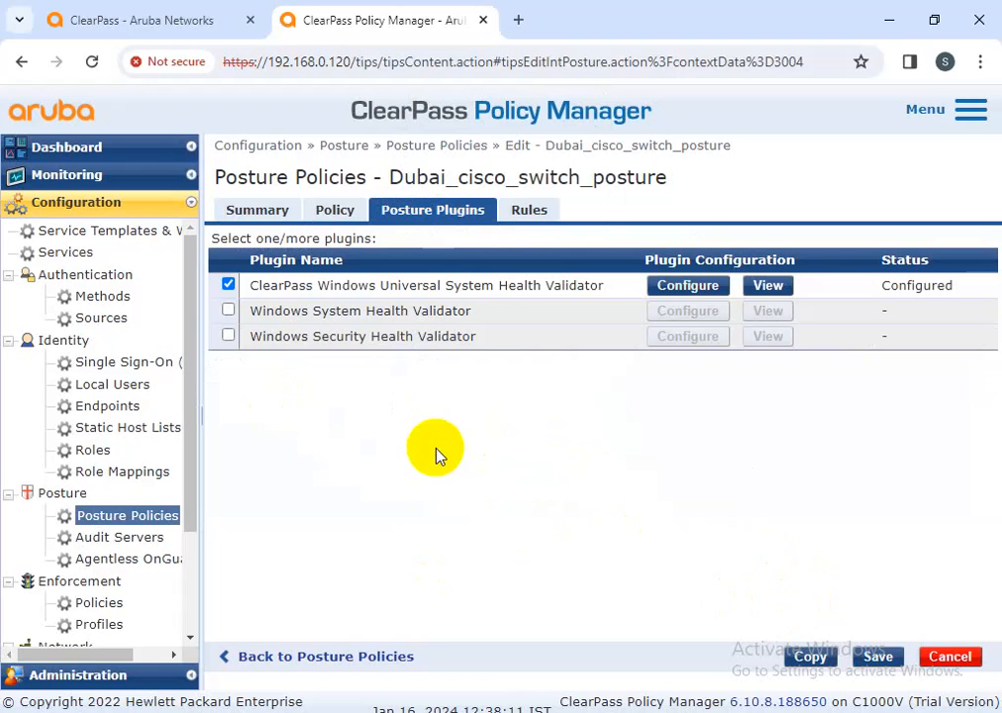
# Show the Rules tab with the HEALTHY and QUARANTINE posture conditions
pyautogui.click(531, 209)
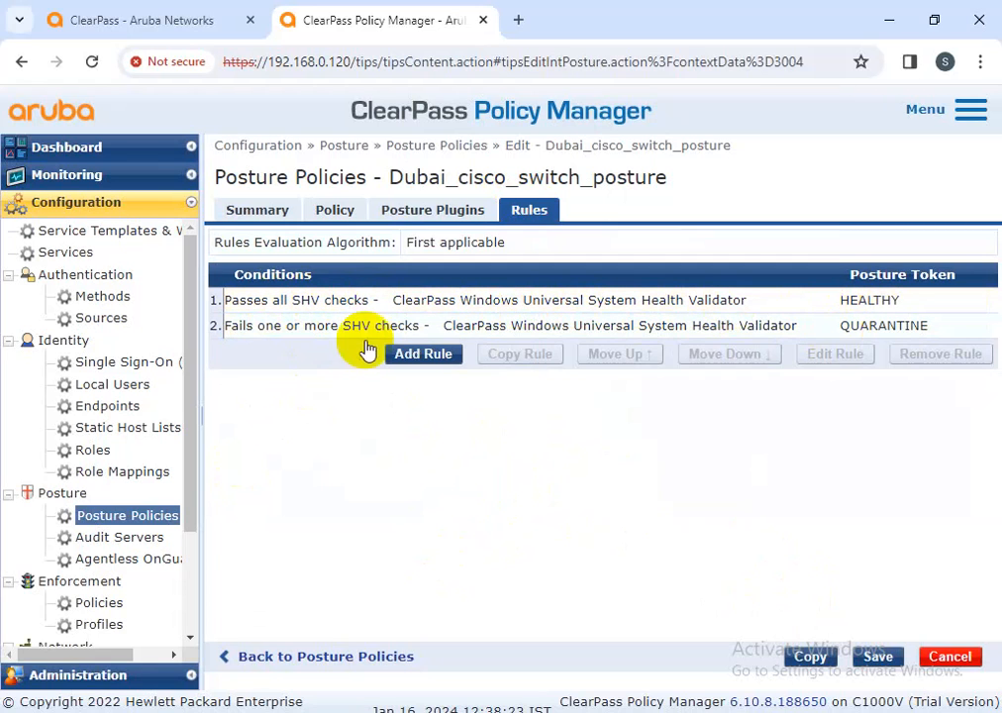
# Re-save the HEALTHY rule unchanged and cancel the QUARANTINE rule edit
pyautogui.click(467, 303)
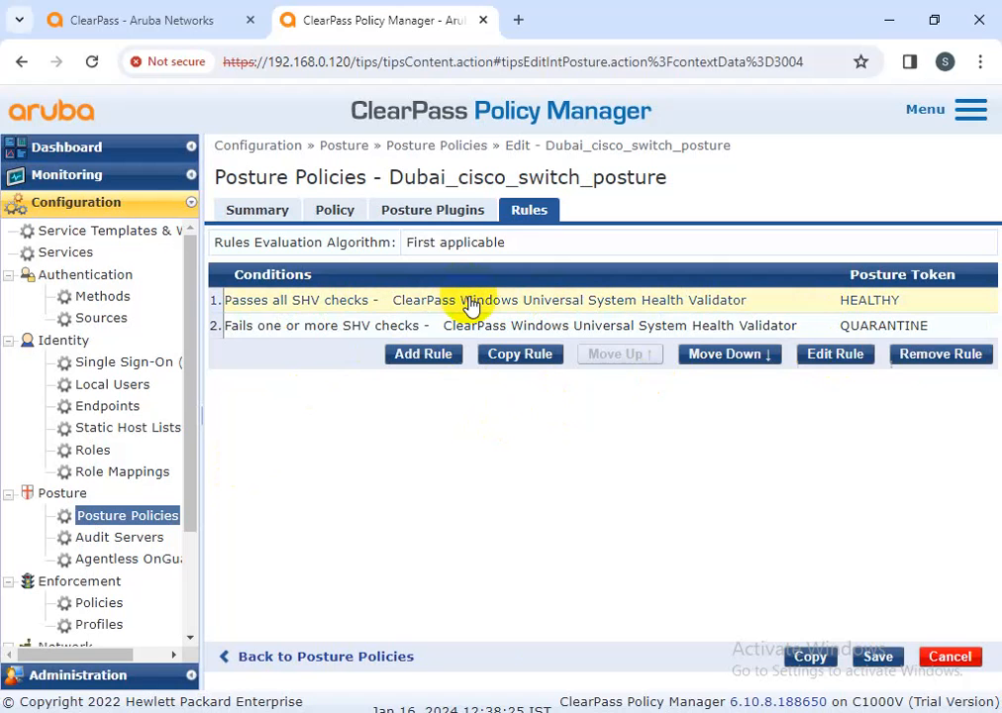
pyautogui.click(850, 354)
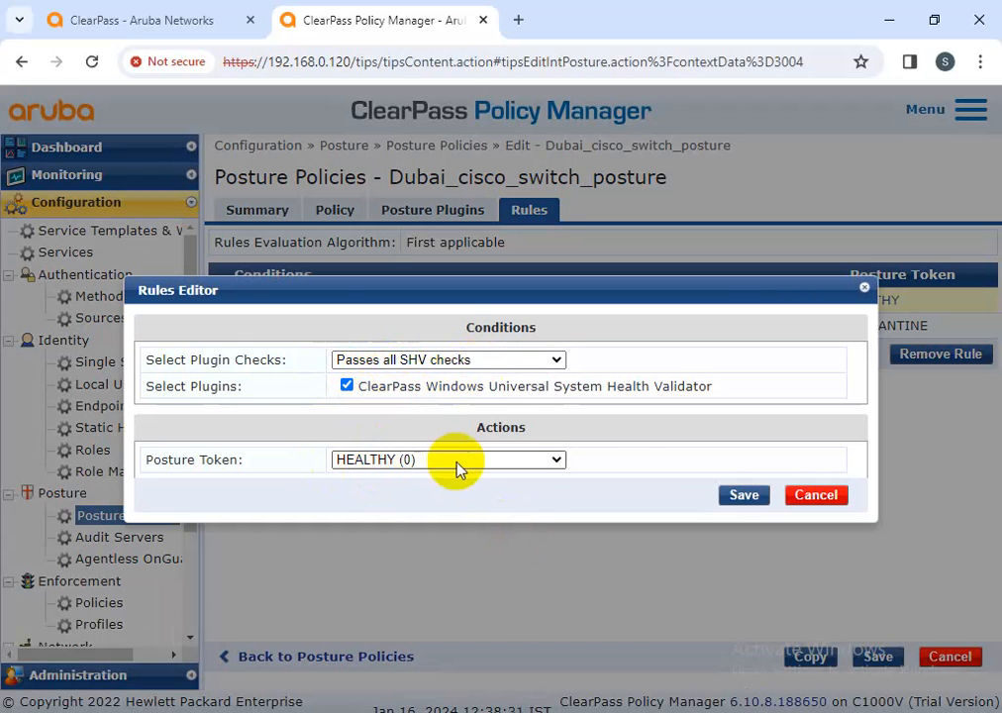
pyautogui.click(740, 496)
pyautogui.click(867, 328)
pyautogui.click(858, 353)
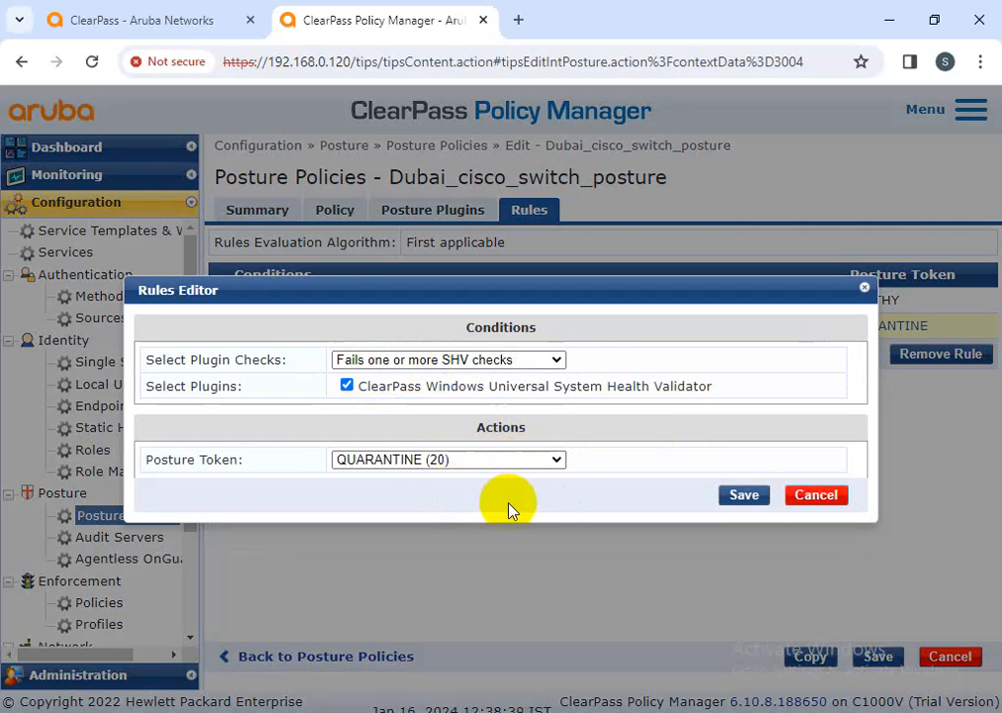
pyautogui.click(828, 495)
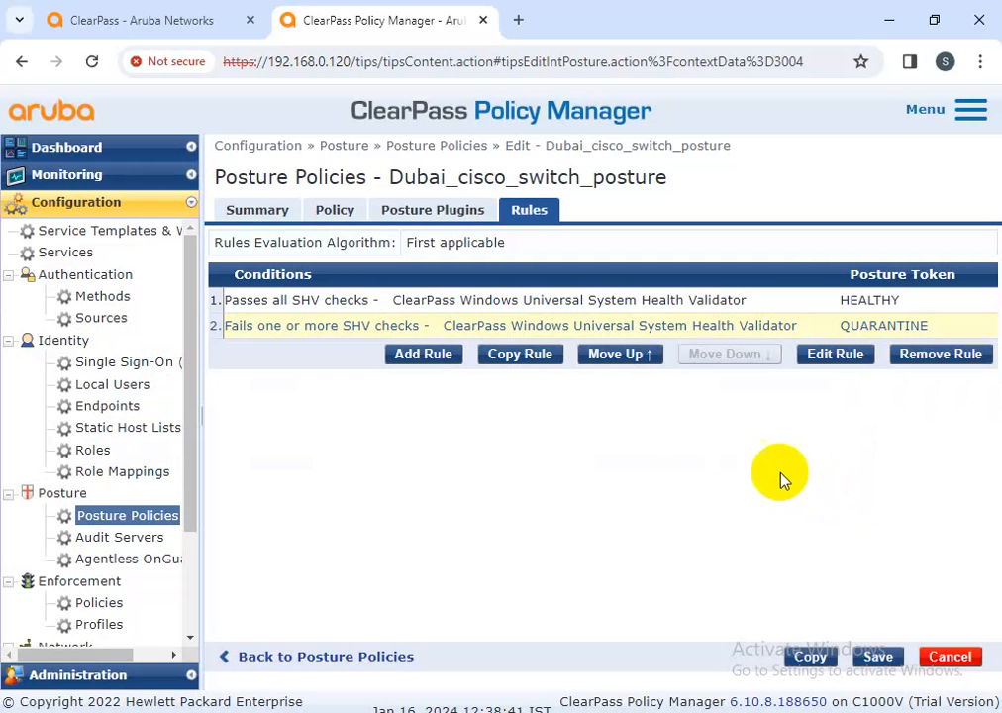
pyautogui.click(455, 211)
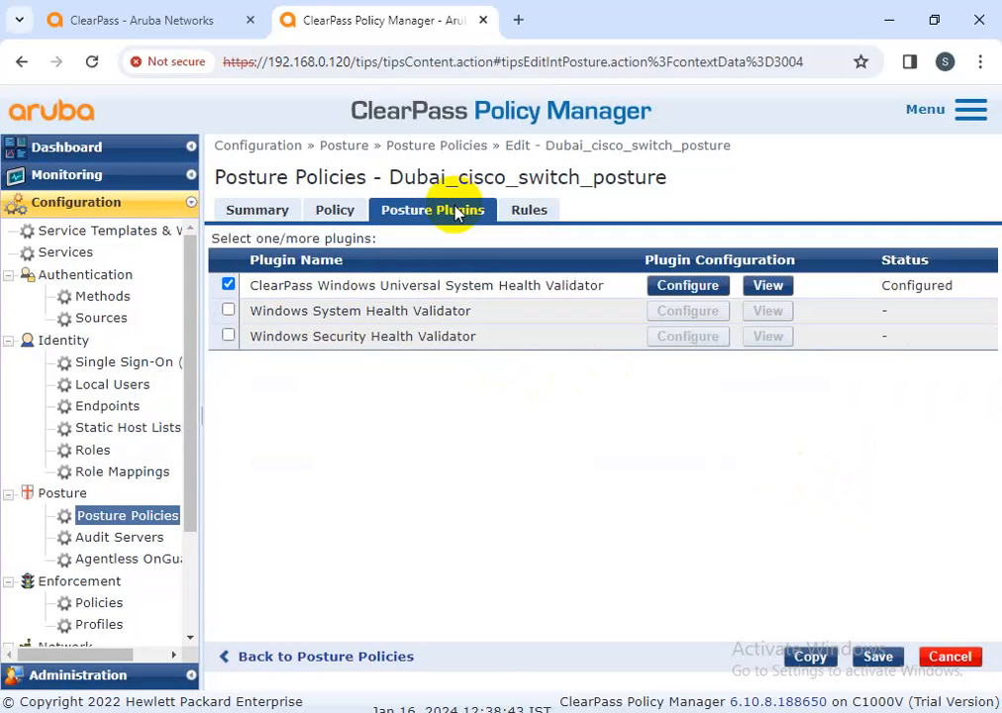
# Open the Windows Universal SHV configuration and browse Windows 8, Windows 7, then Windows 10 checks
pyautogui.click(688, 285)
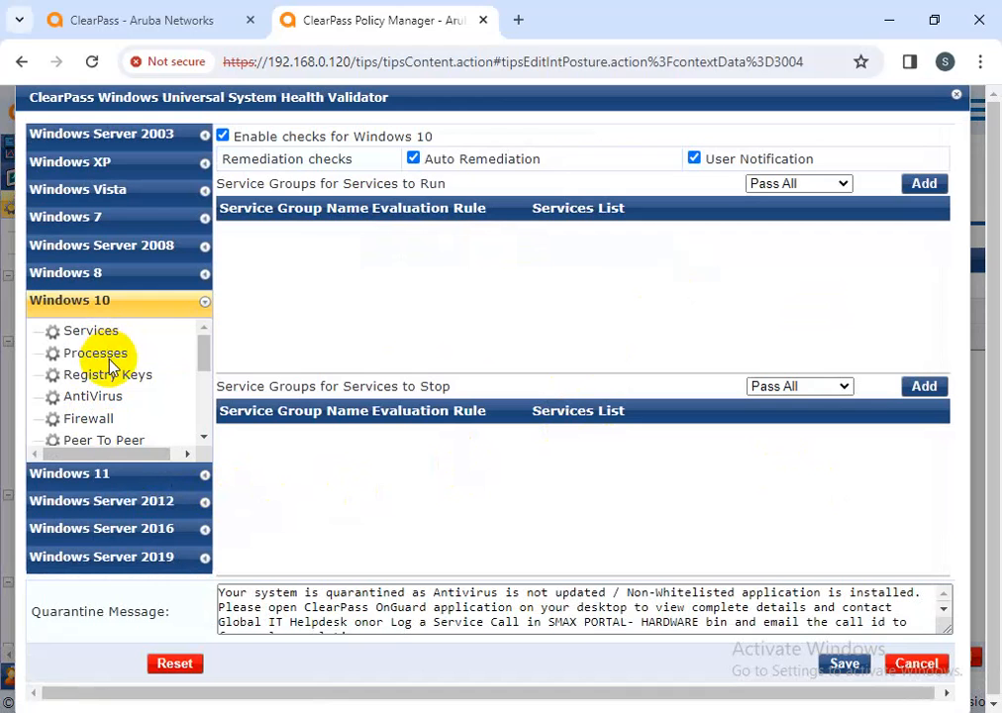
pyautogui.click(111, 274)
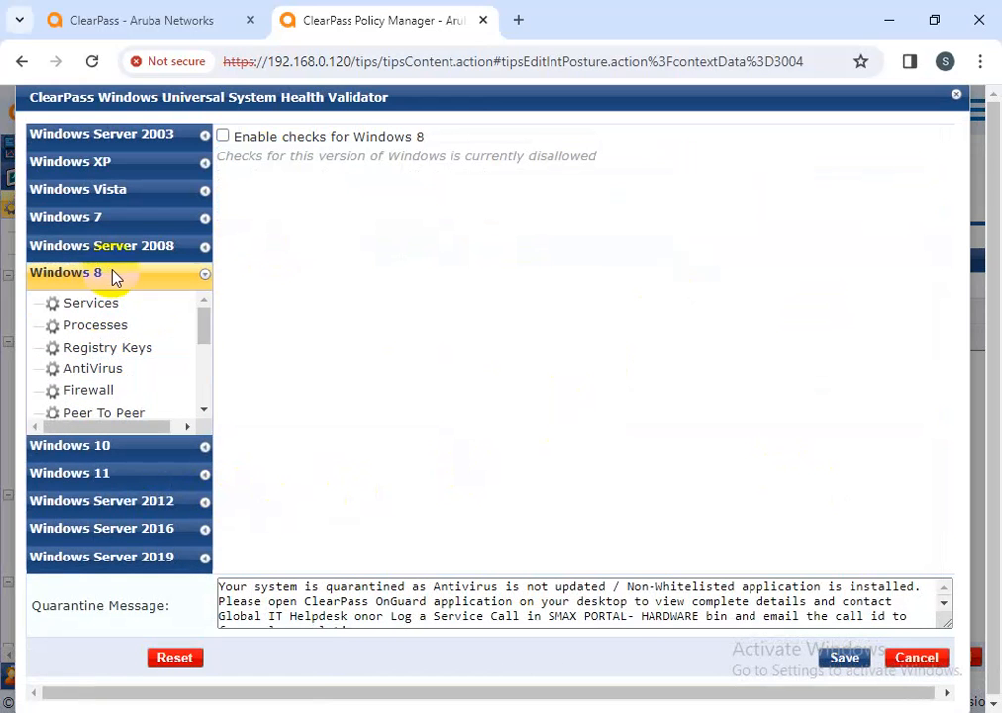
pyautogui.click(101, 220)
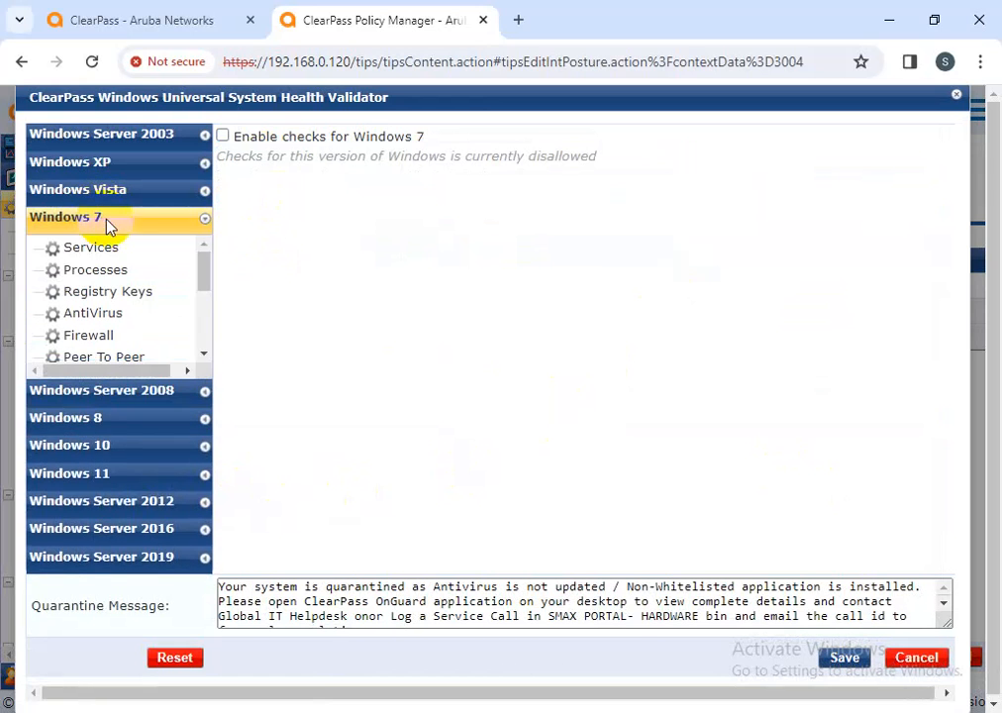
pyautogui.click(109, 446)
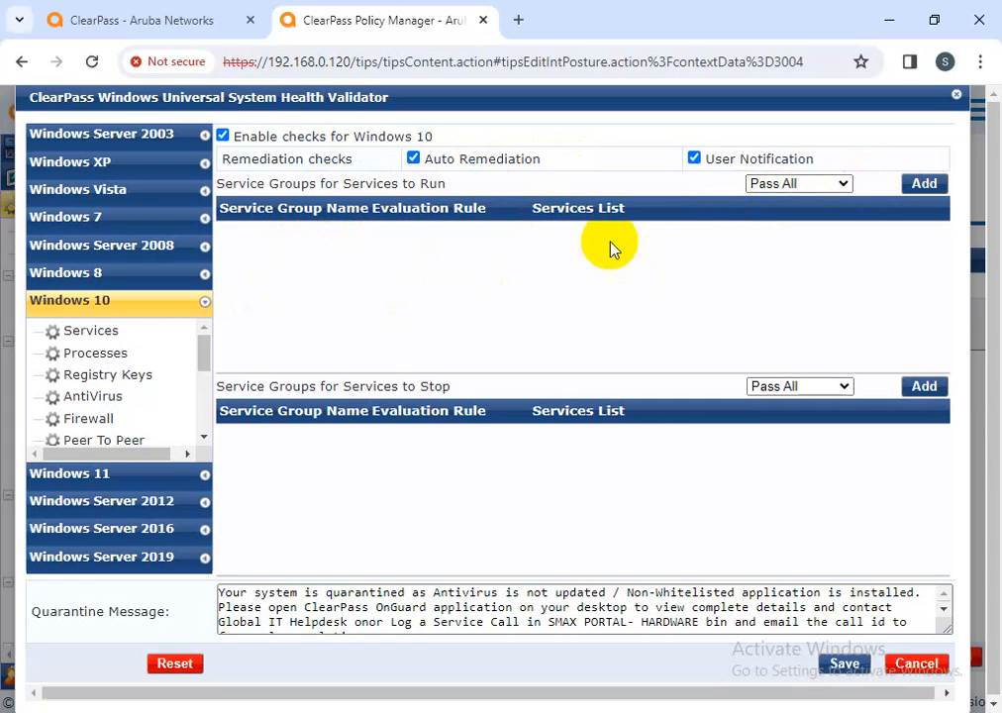
pyautogui.click(921, 184)
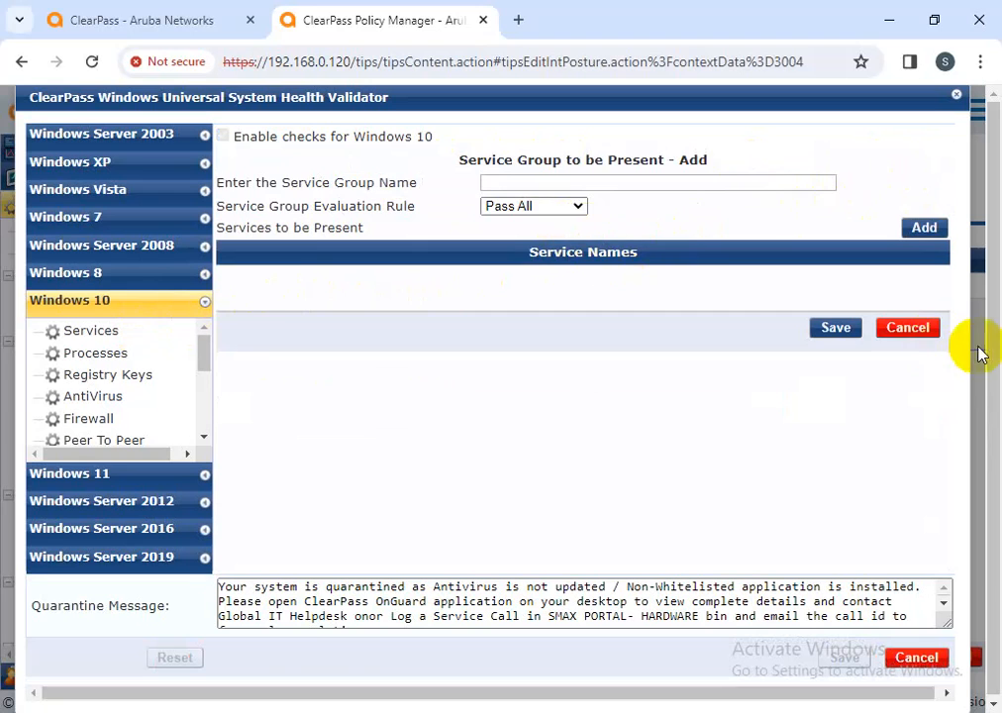
# Move Routing and Remote Access into the new group's services to run
pyautogui.click(925, 229)
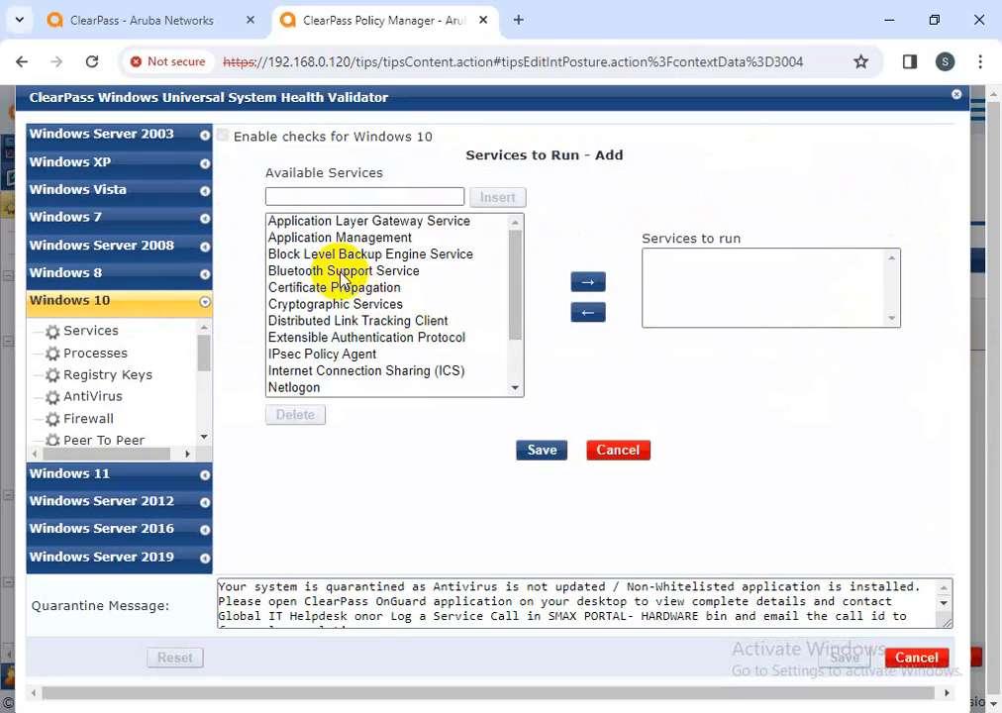
pyautogui.click(357, 221)
pyautogui.click(361, 257)
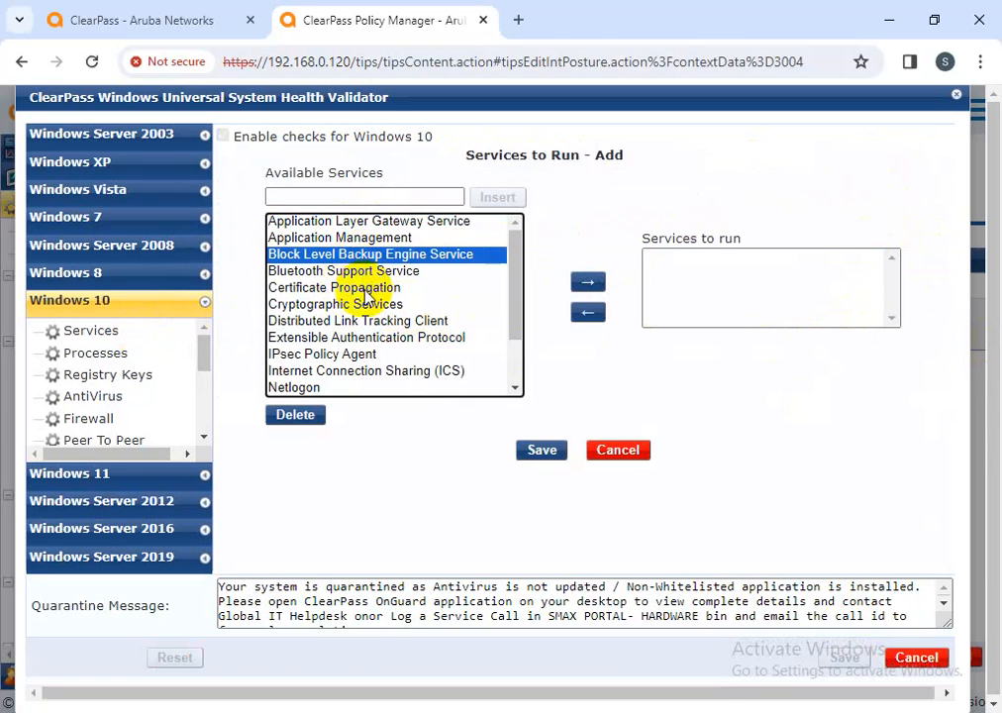
pyautogui.click(375, 271)
pyautogui.click(374, 320)
pyautogui.click(364, 340)
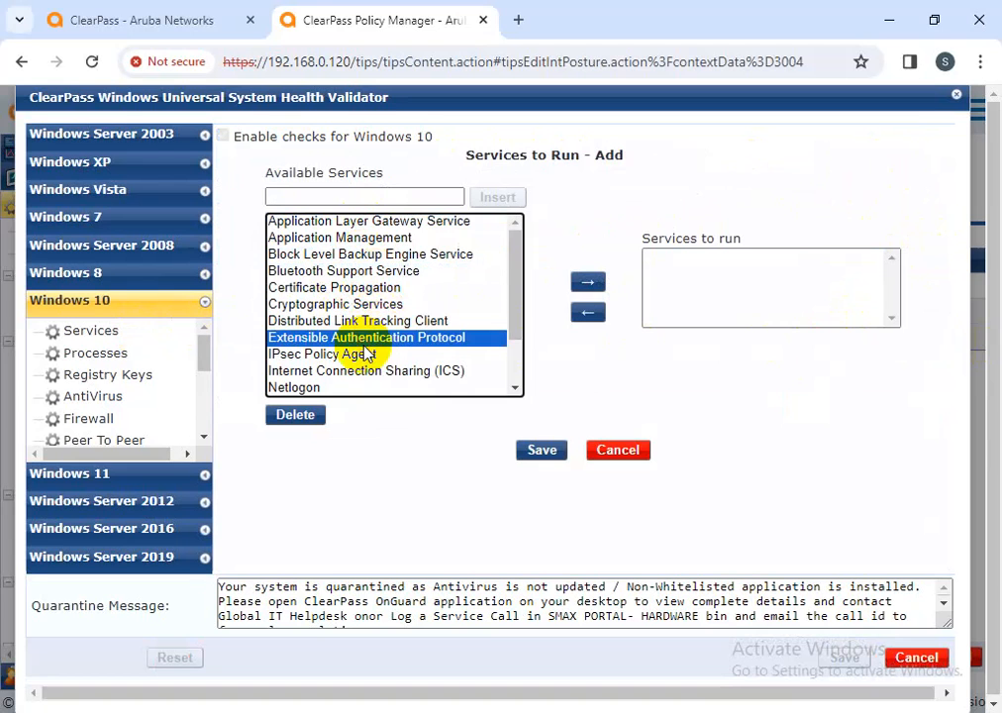
pyautogui.scroll(-1, 358, 358)
pyautogui.click(454, 340)
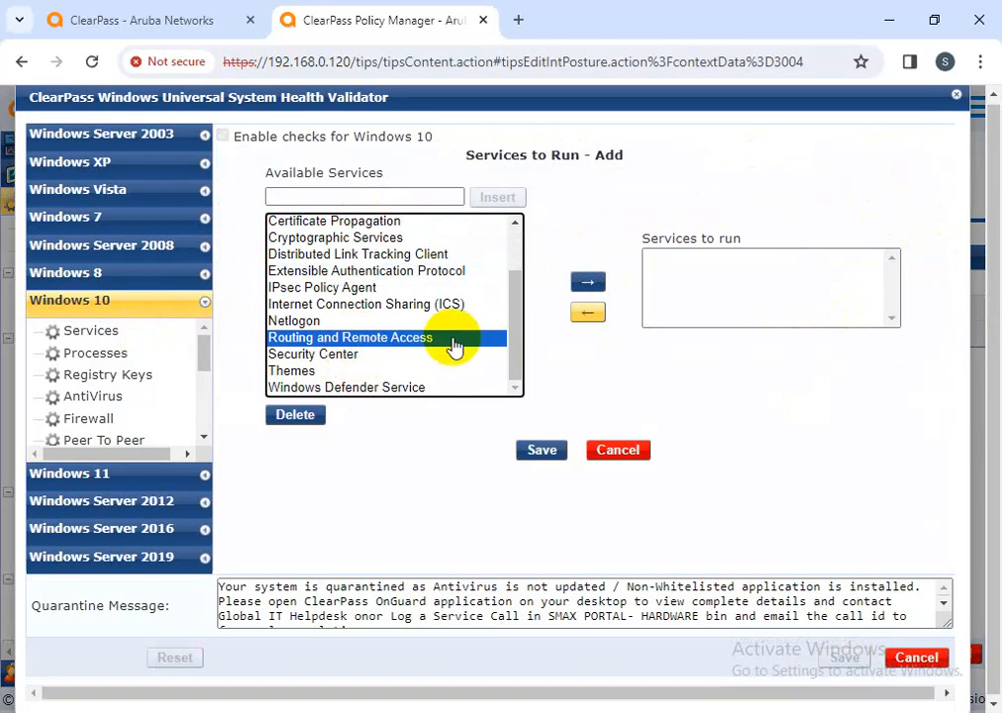
pyautogui.click(587, 282)
pyautogui.click(542, 449)
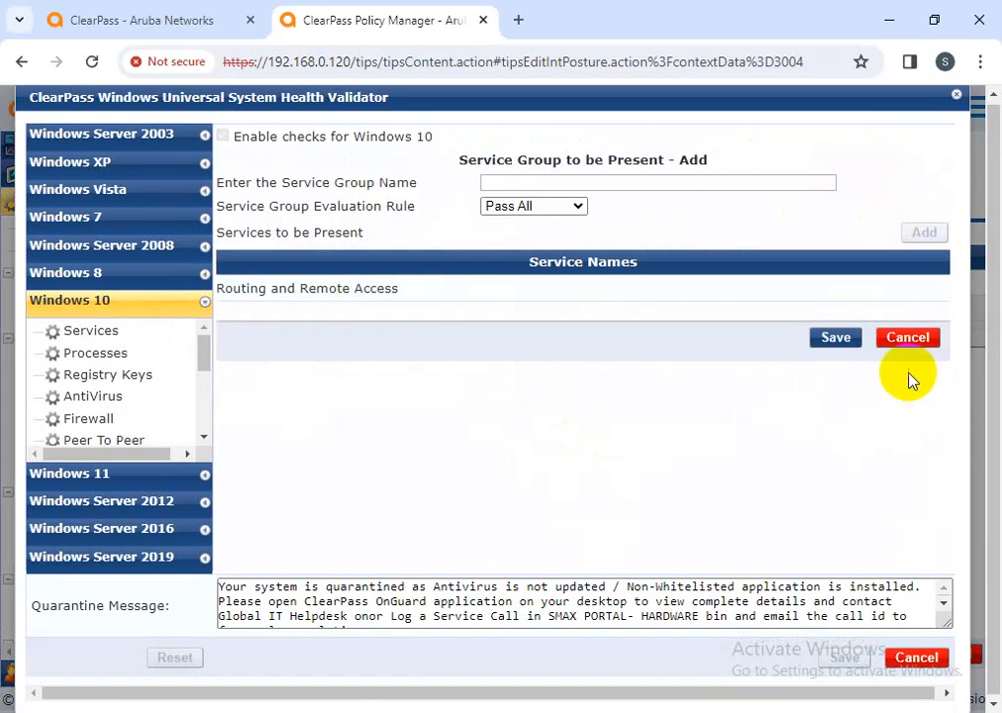
pyautogui.click(832, 338)
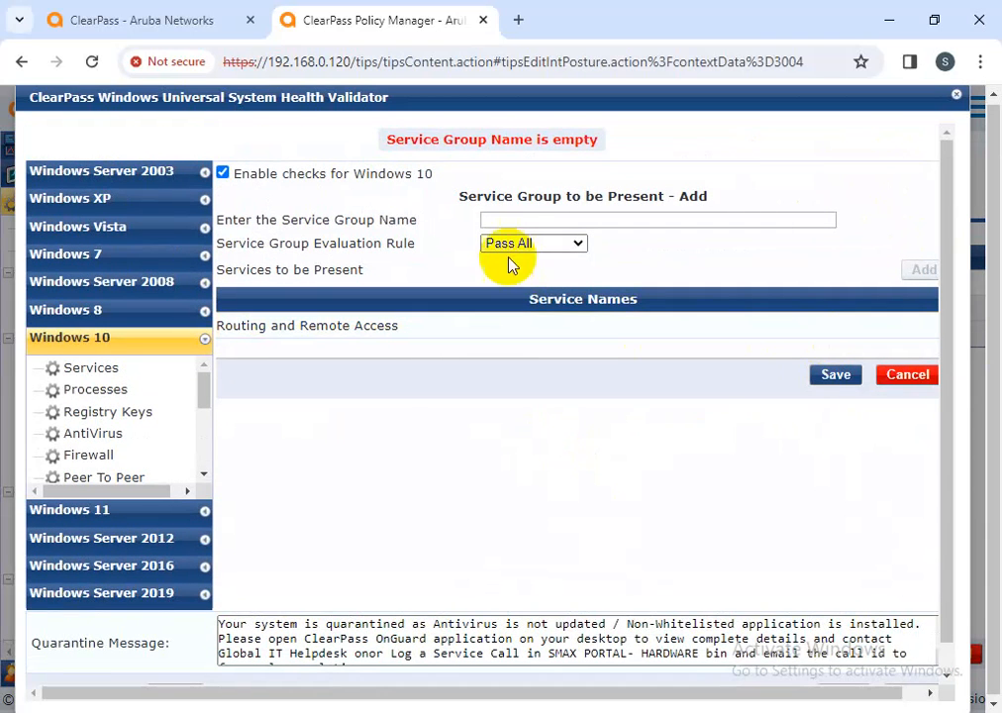
# Name the service group 'testr' and save it
pyautogui.click(515, 219)
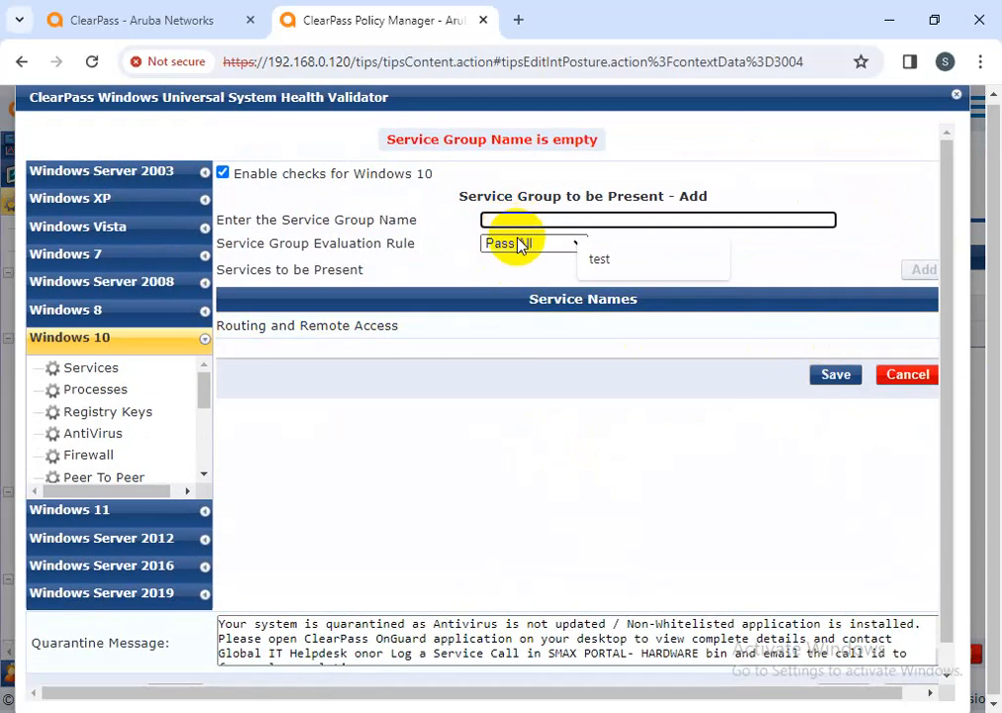
pyautogui.write('testr')
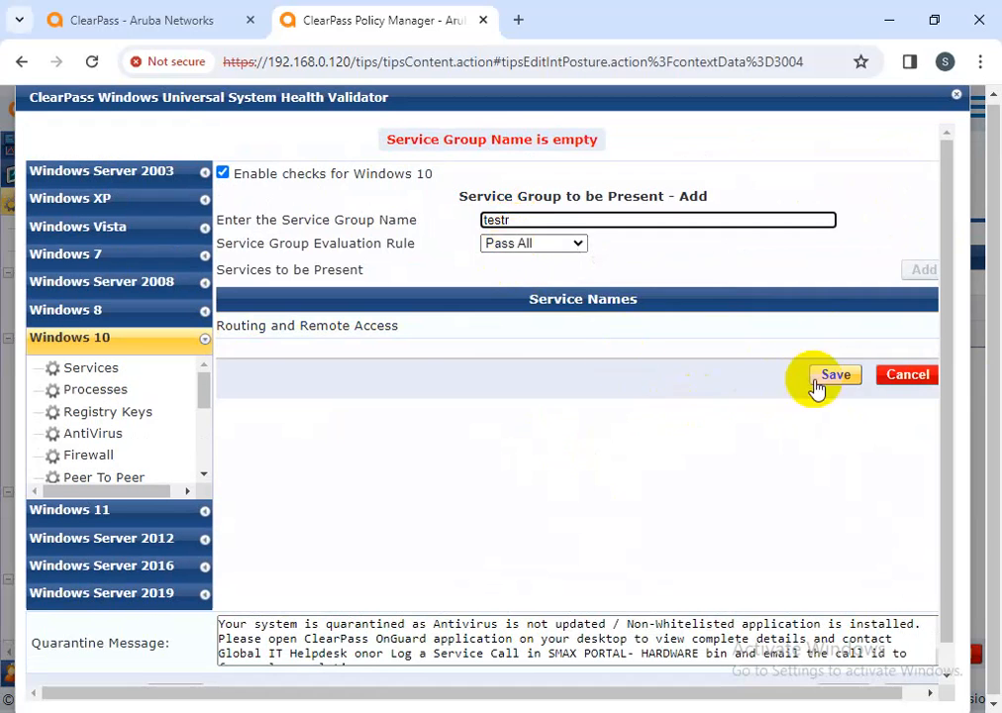
pyautogui.click(834, 375)
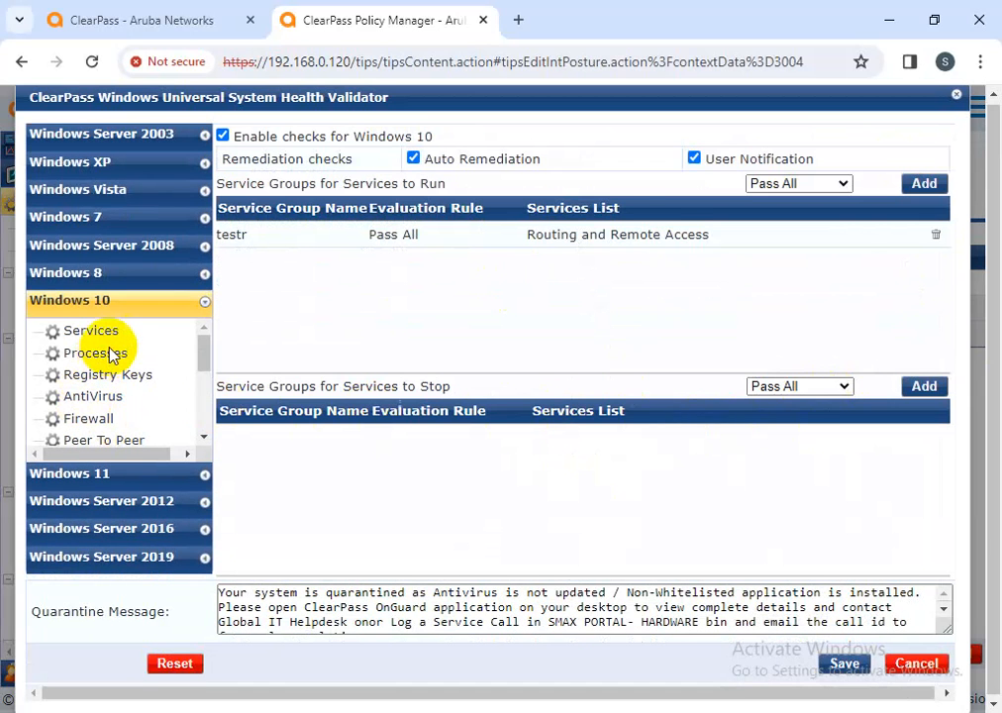
pyautogui.click(100, 352)
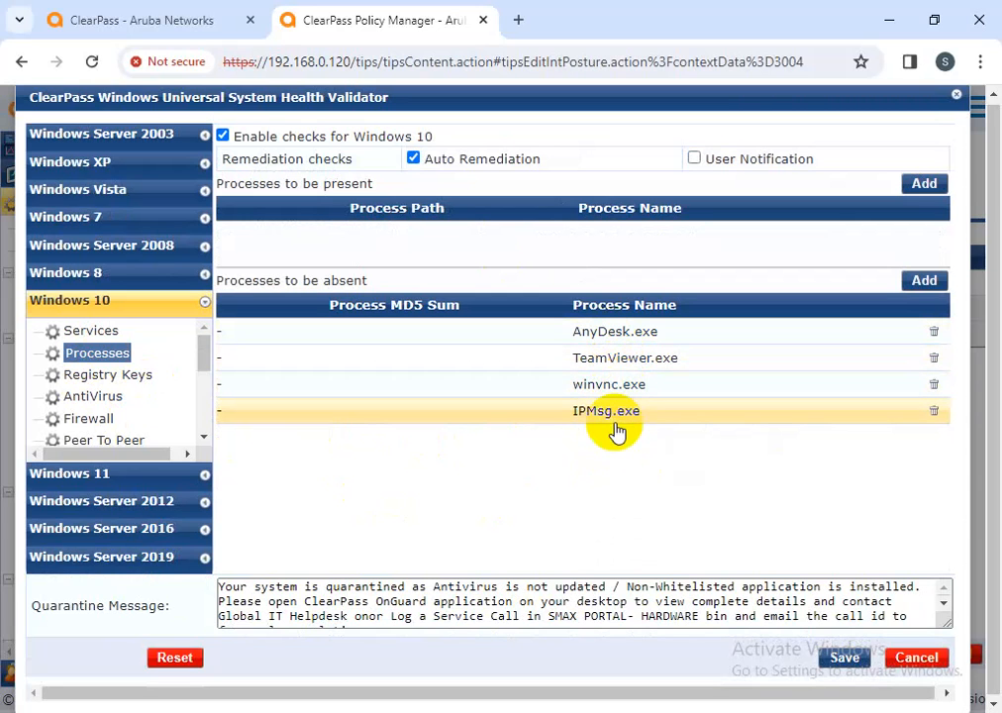
# Open the AnyDesk.exe absent-process entry and save it unchanged
pyautogui.click(646, 335)
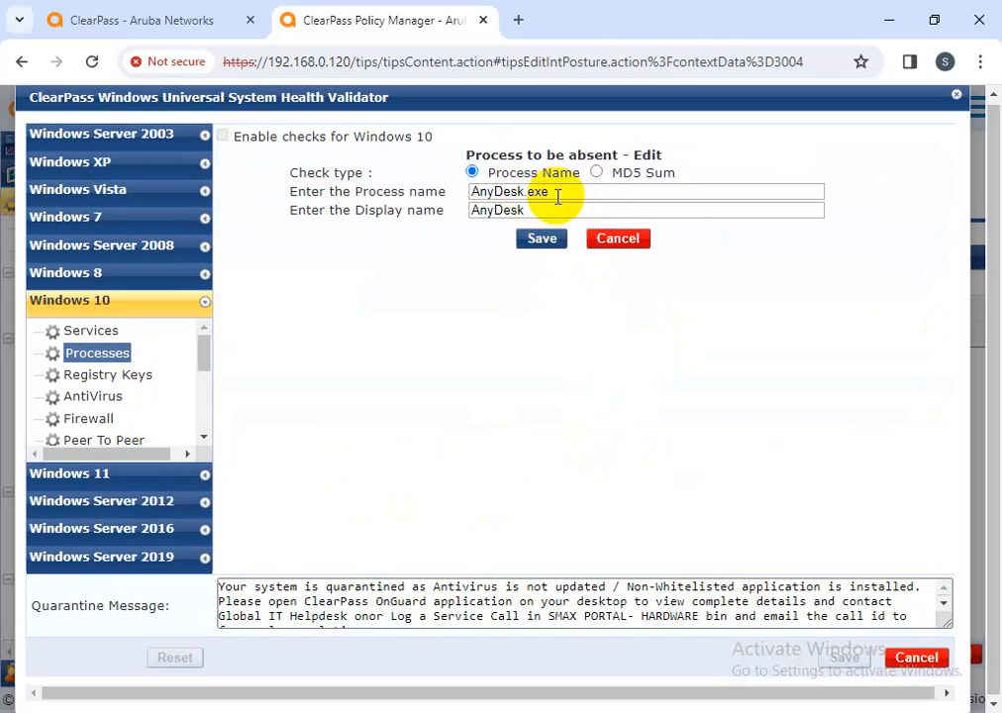
pyautogui.moveTo(565, 192); pyautogui.dragTo(462, 196)
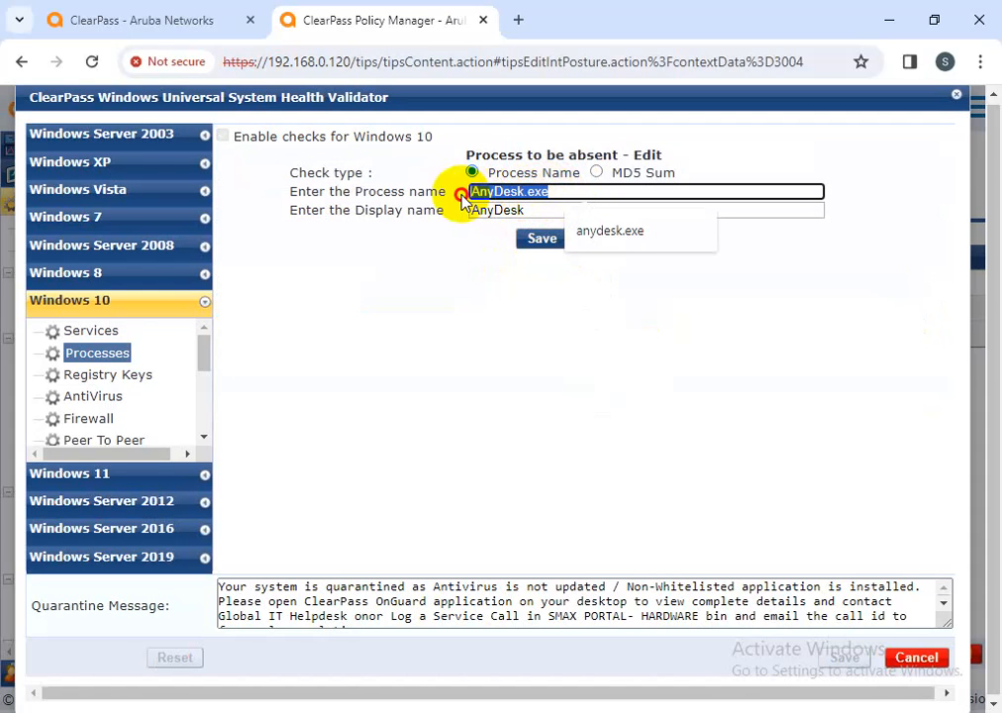
pyautogui.click(561, 397)
pyautogui.moveTo(559, 194); pyautogui.dragTo(466, 195)
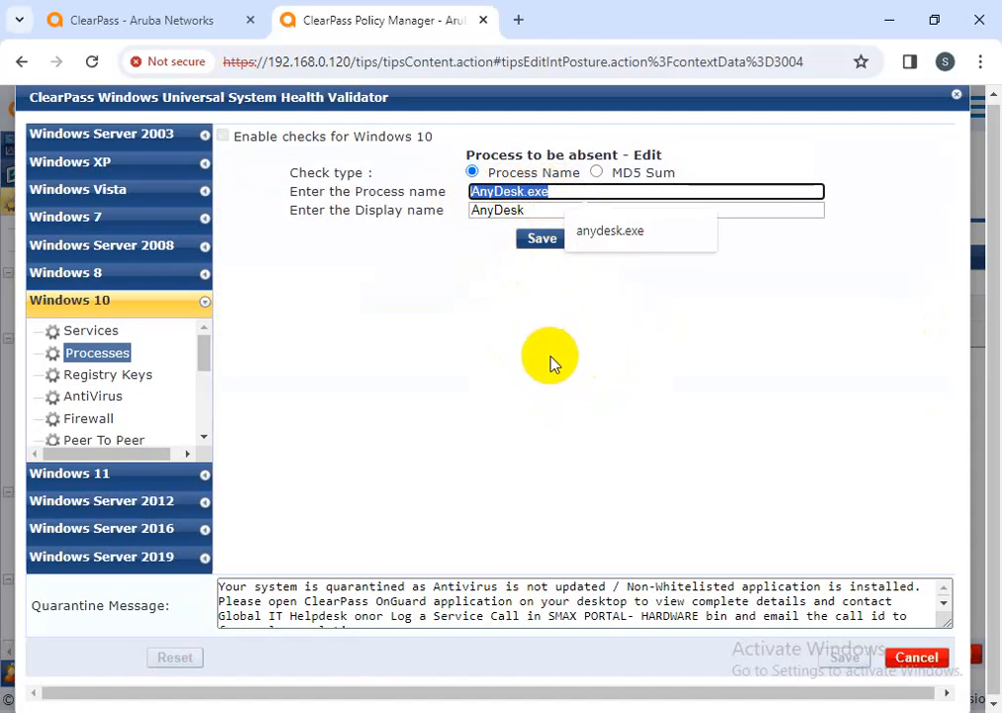
pyautogui.click(543, 239)
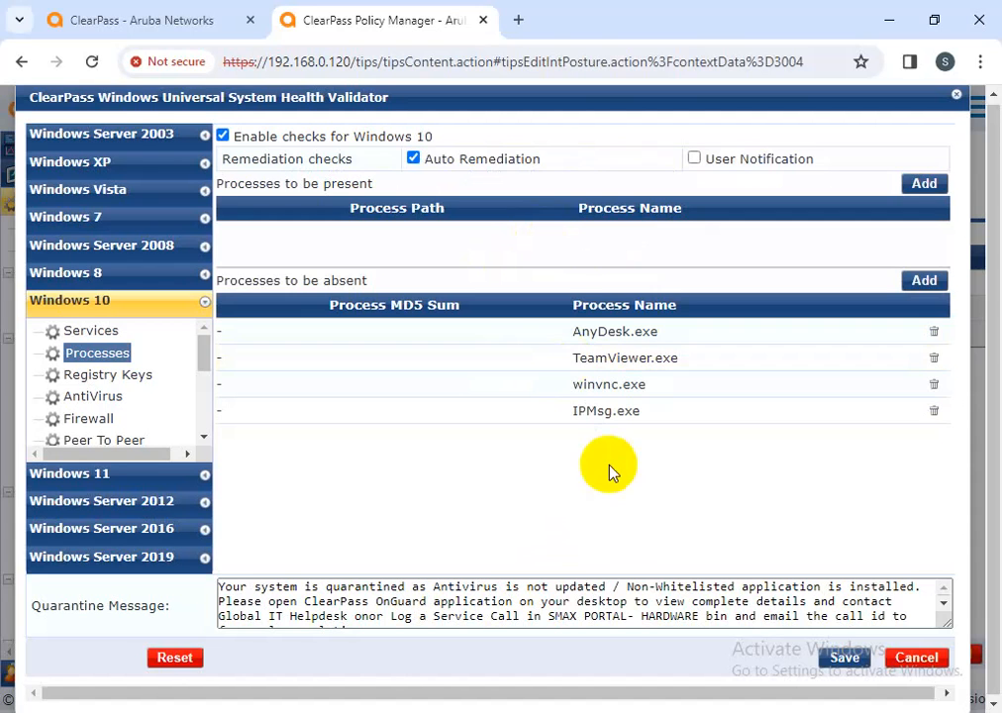
# Open the IPMsg.exe entry twice and close it without changes
pyautogui.click(613, 414)
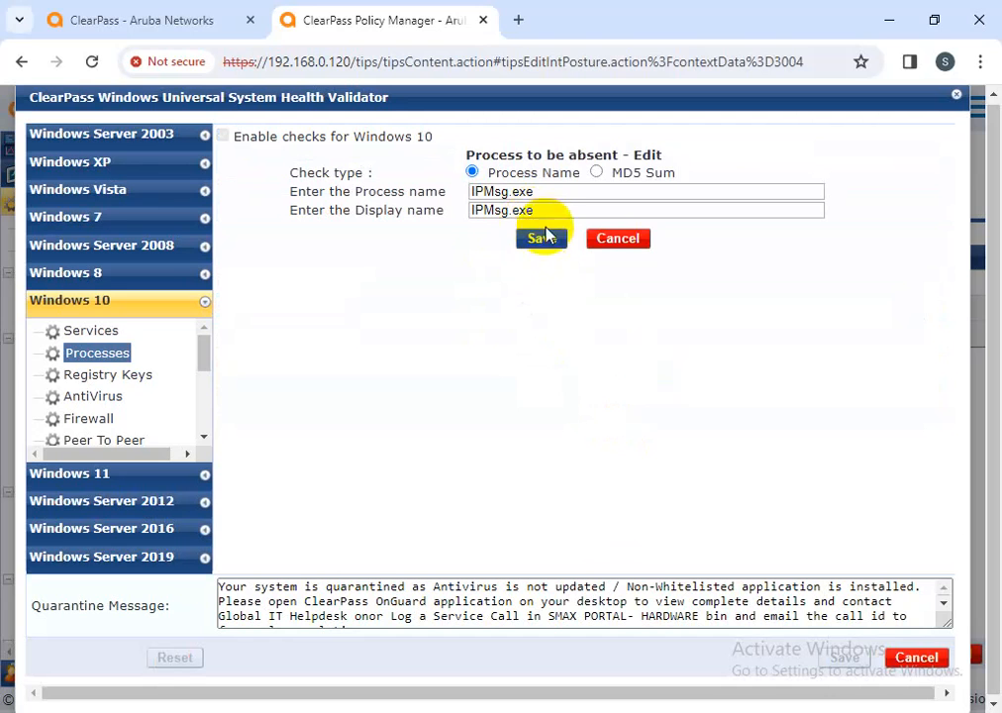
pyautogui.moveTo(544, 192); pyautogui.dragTo(460, 192)
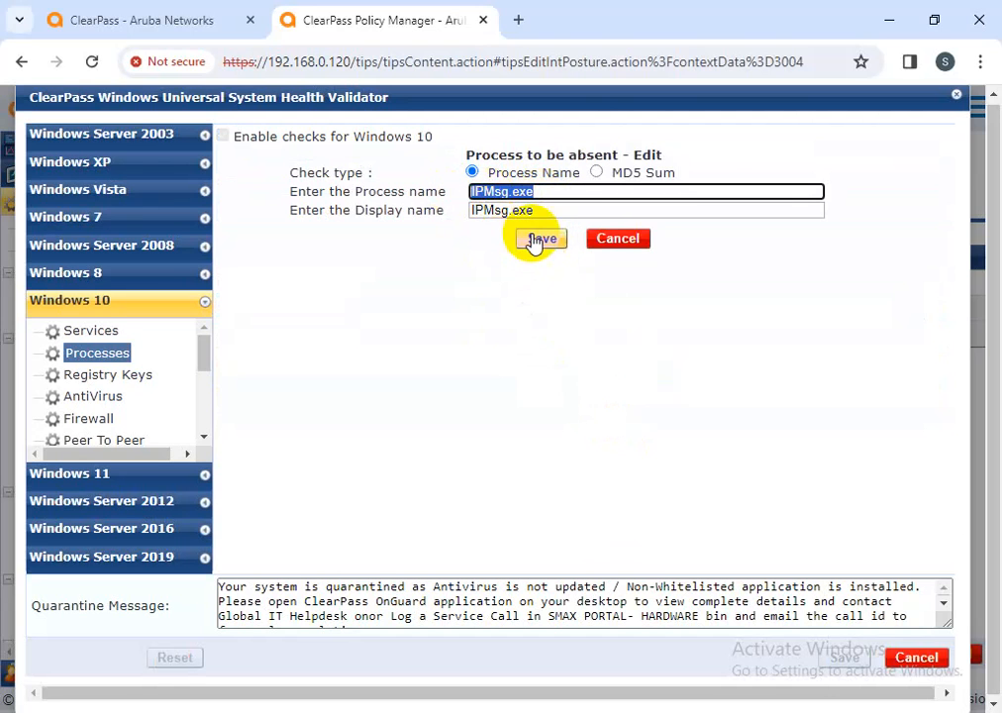
pyautogui.click(604, 241)
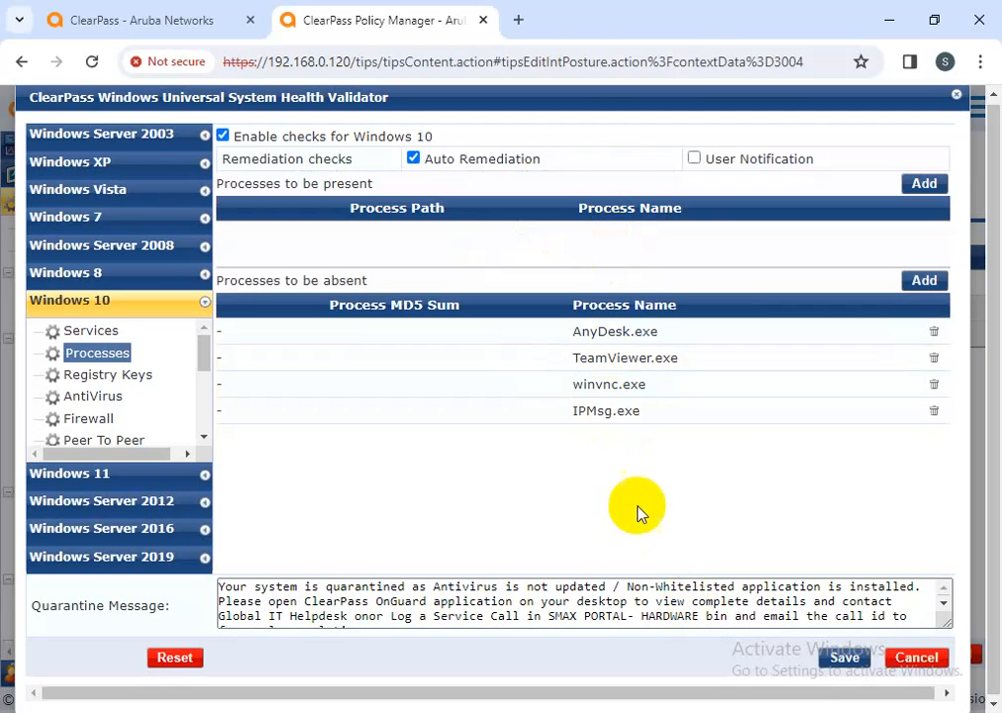
pyautogui.click(622, 423)
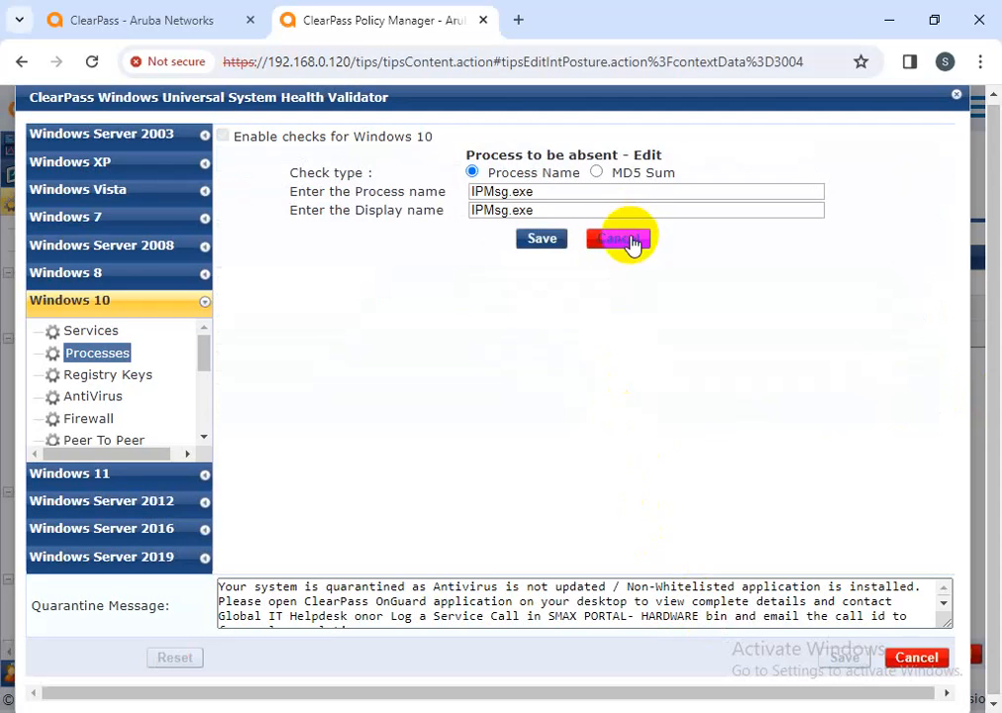
pyautogui.click(626, 240)
# Re-save the AnyDesk.exe entry twice, leaving its process name unchanged
pyautogui.click(632, 345)
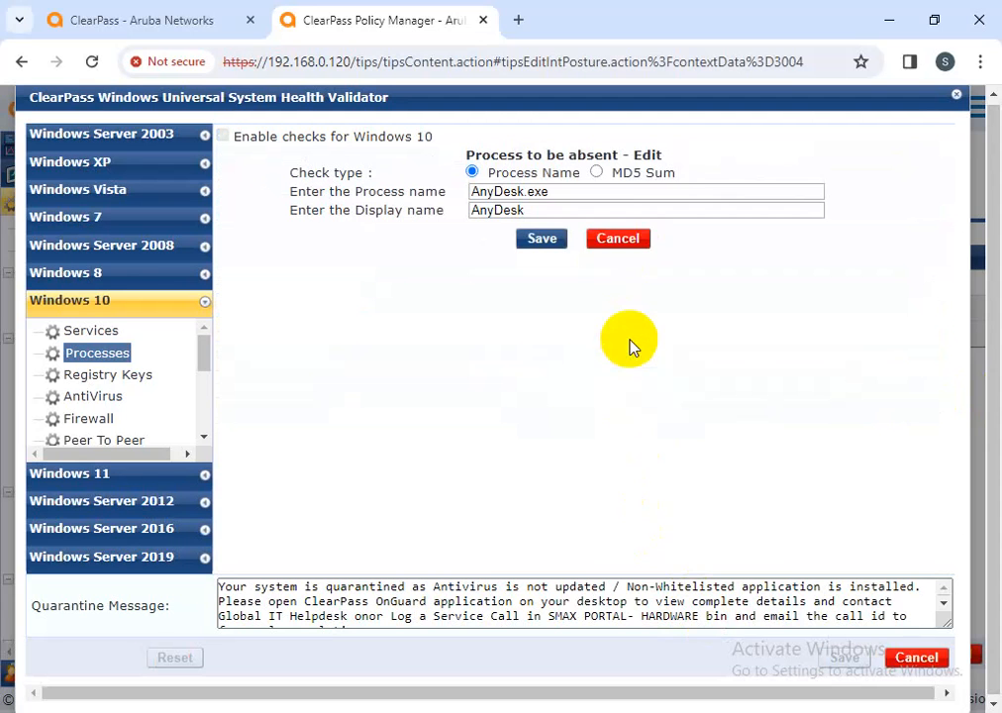
pyautogui.moveTo(556, 192); pyautogui.dragTo(438, 202)
pyautogui.click(540, 242)
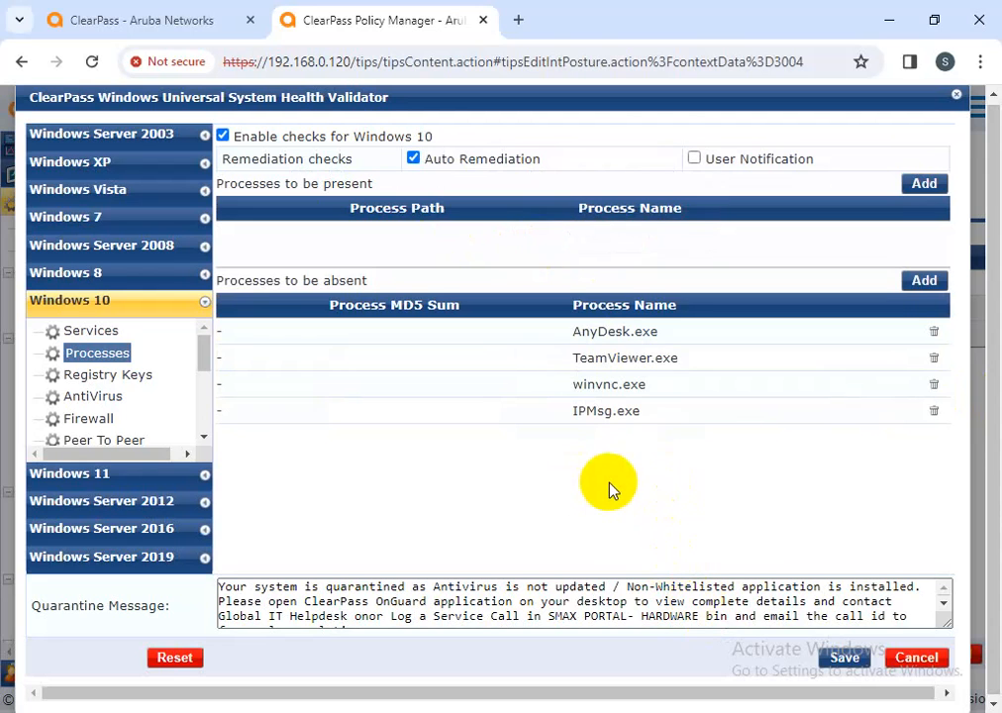
pyautogui.click(606, 334)
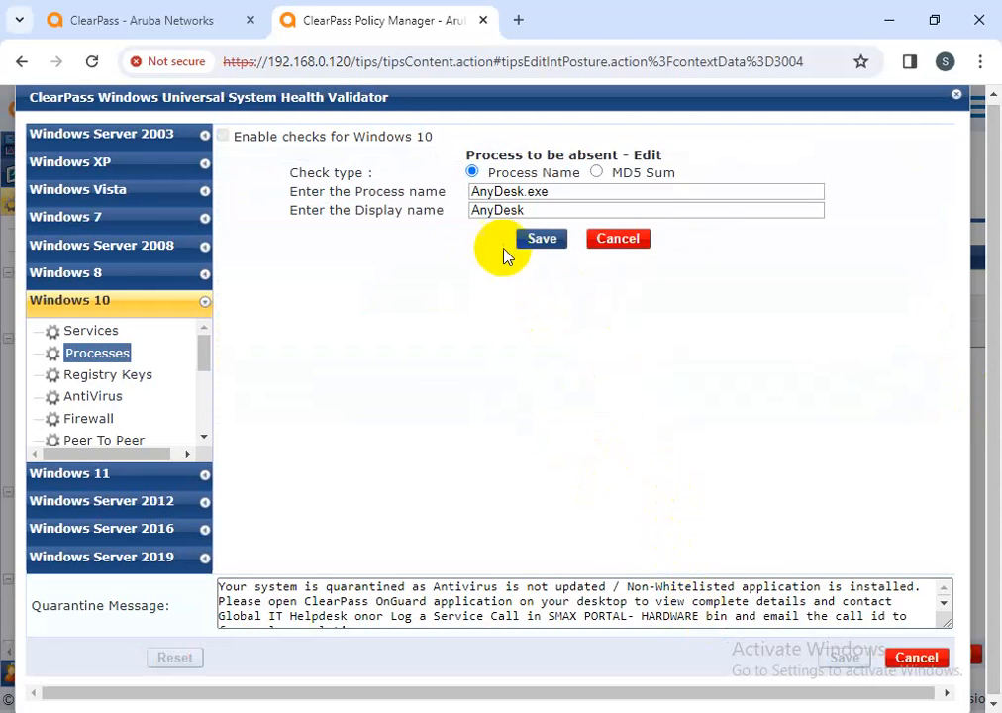
pyautogui.click(542, 242)
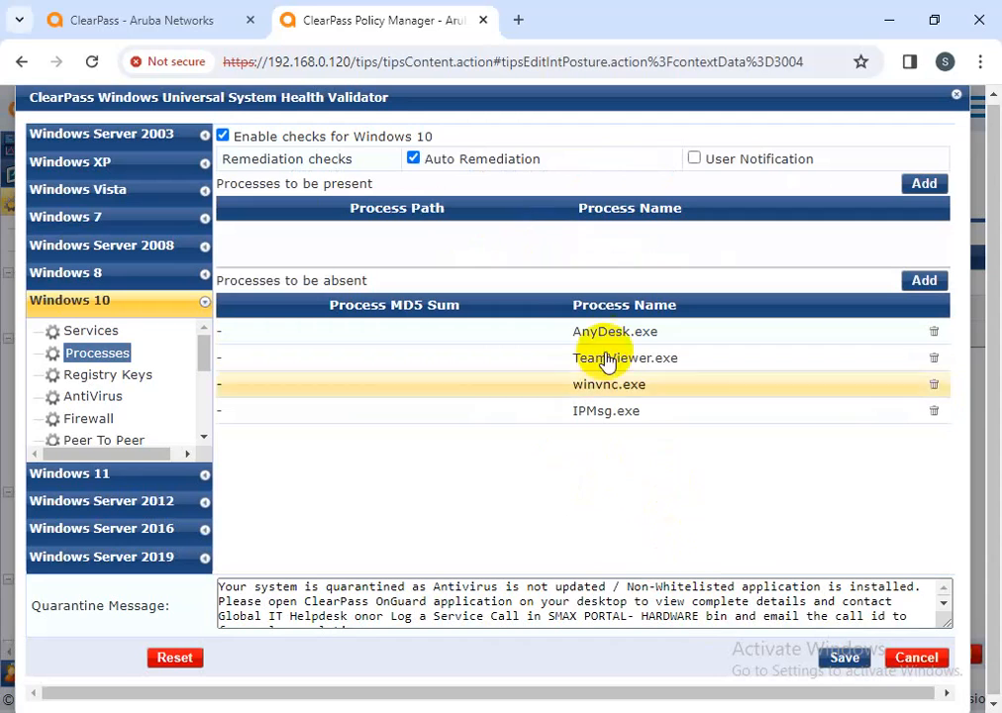
pyautogui.click(139, 379)
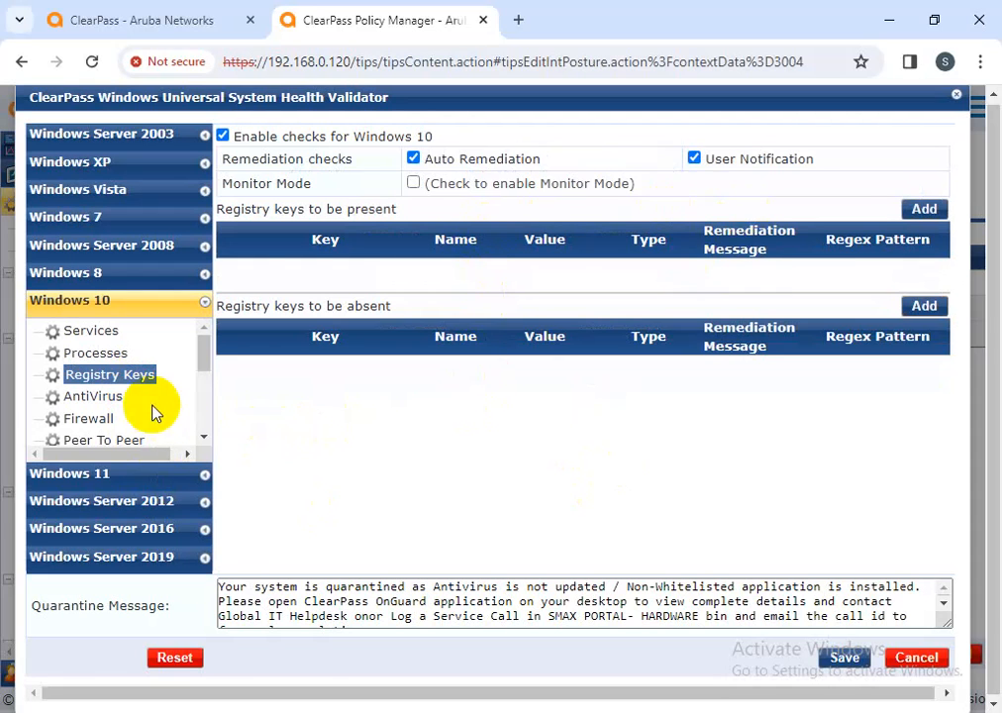
# Change the Windows 10 antivirus entry to Norton Security with Backup, version at least 14.00
pyautogui.click(116, 397)
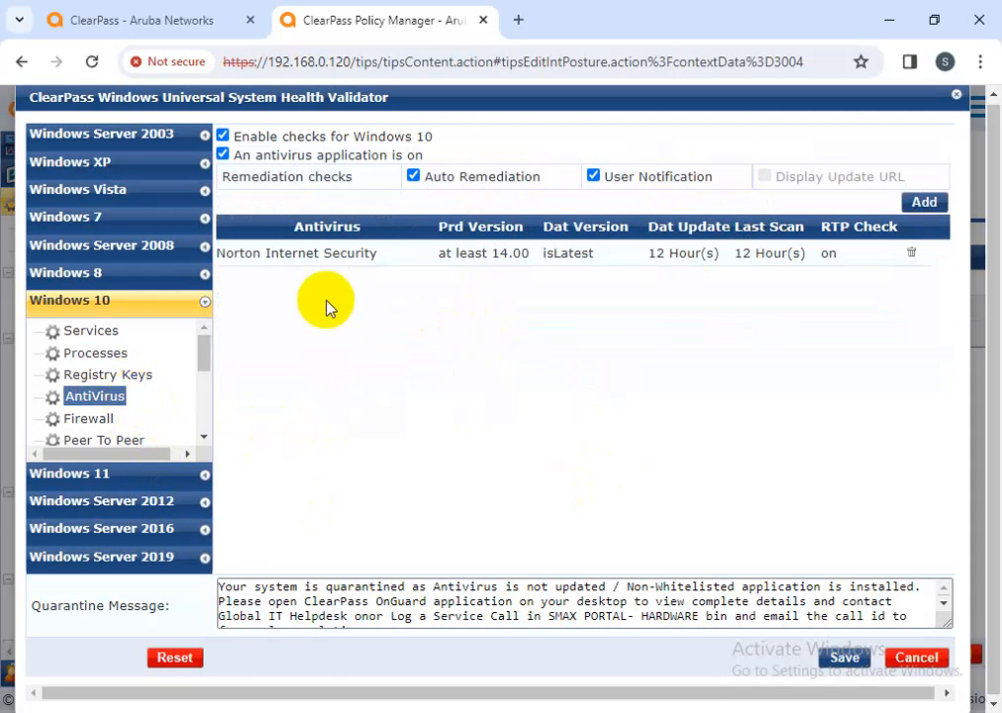
pyautogui.click(496, 252)
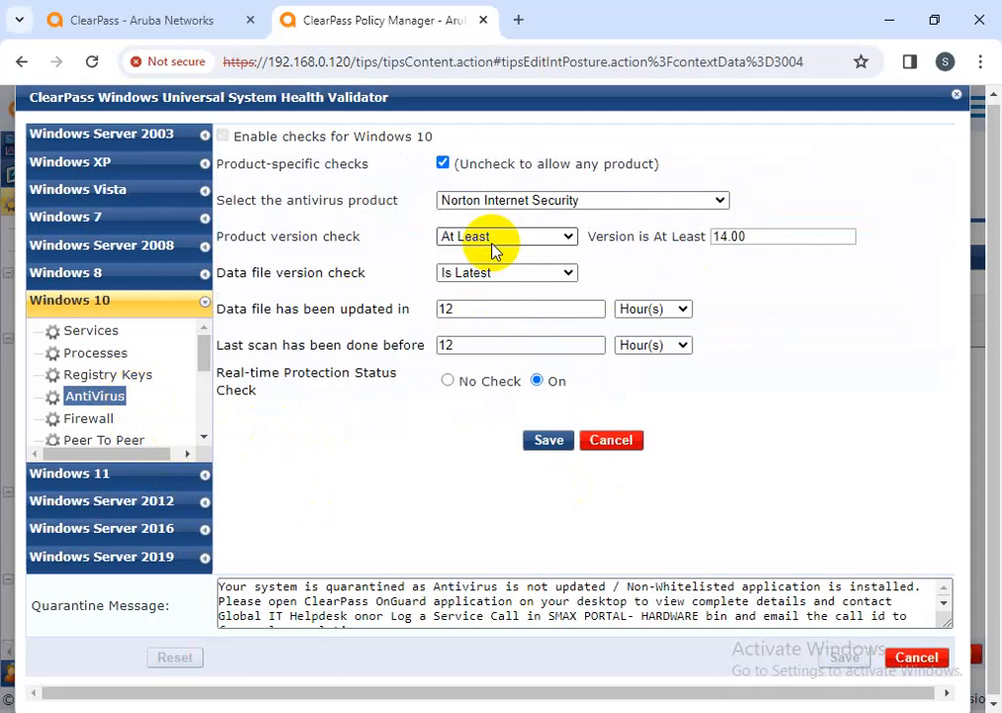
pyautogui.click(592, 200)
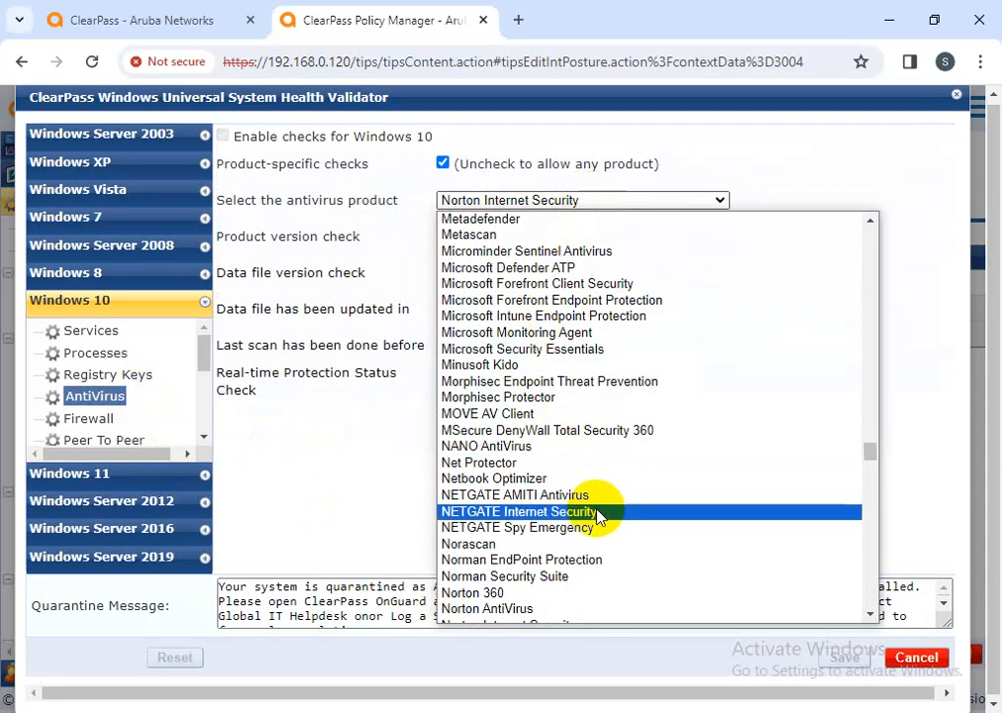
pyautogui.scroll(-4, 597, 515)
pyautogui.click(505, 315)
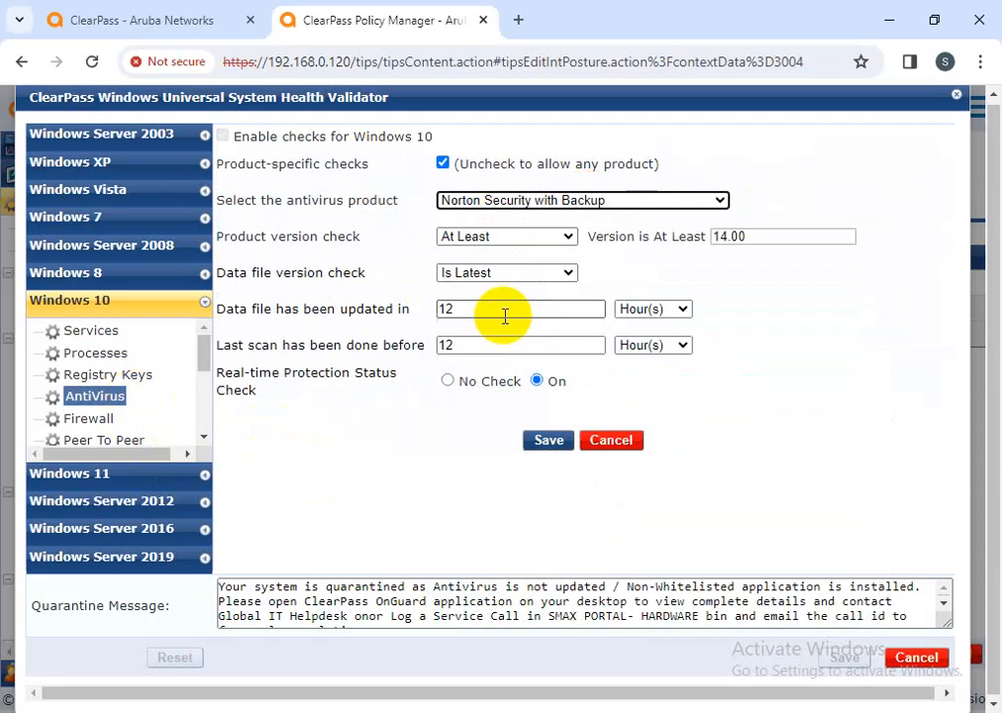
pyautogui.click(473, 238)
pyautogui.click(773, 253)
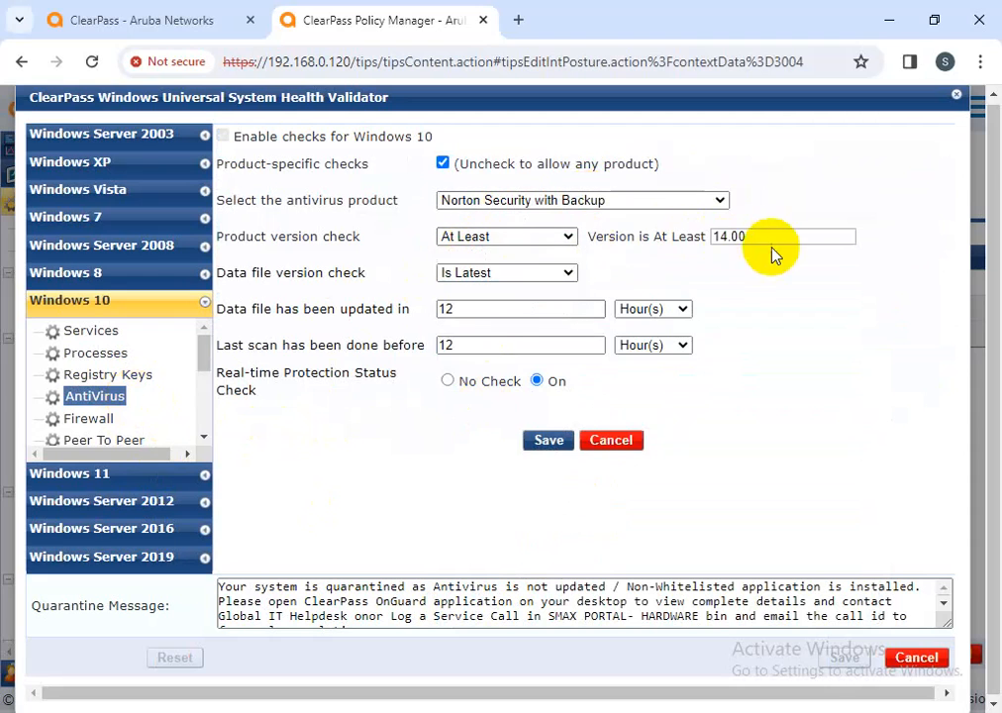
pyautogui.moveTo(590, 236); pyautogui.dragTo(743, 234)
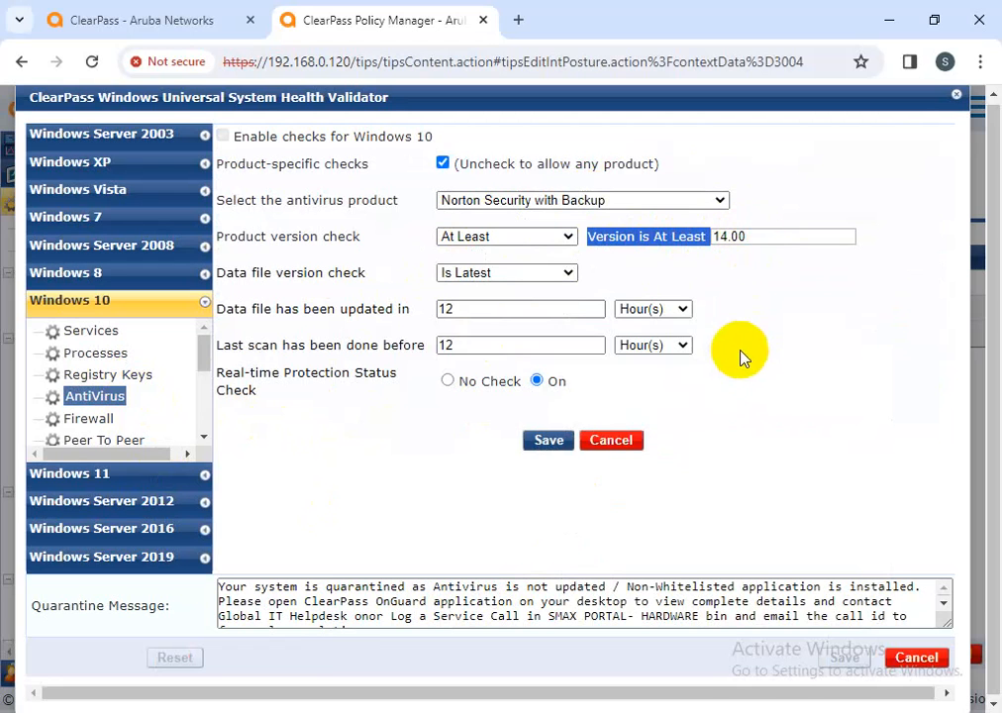
pyautogui.click(726, 247)
pyautogui.moveTo(758, 236); pyautogui.dragTo(594, 238)
pyautogui.click(810, 284)
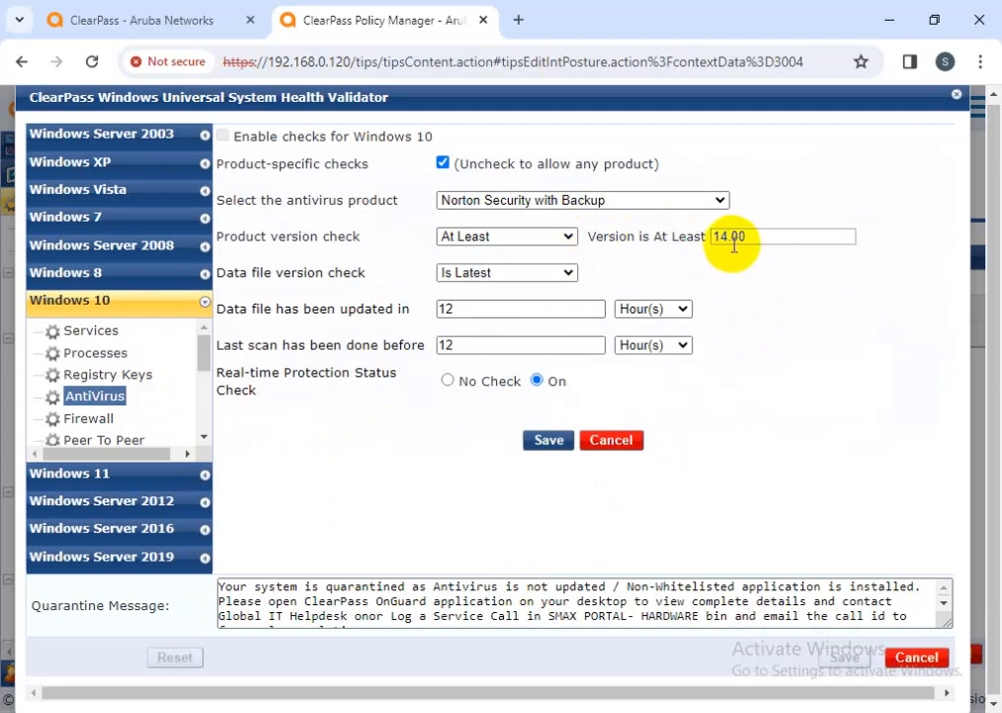
pyautogui.moveTo(744, 238); pyautogui.dragTo(608, 239)
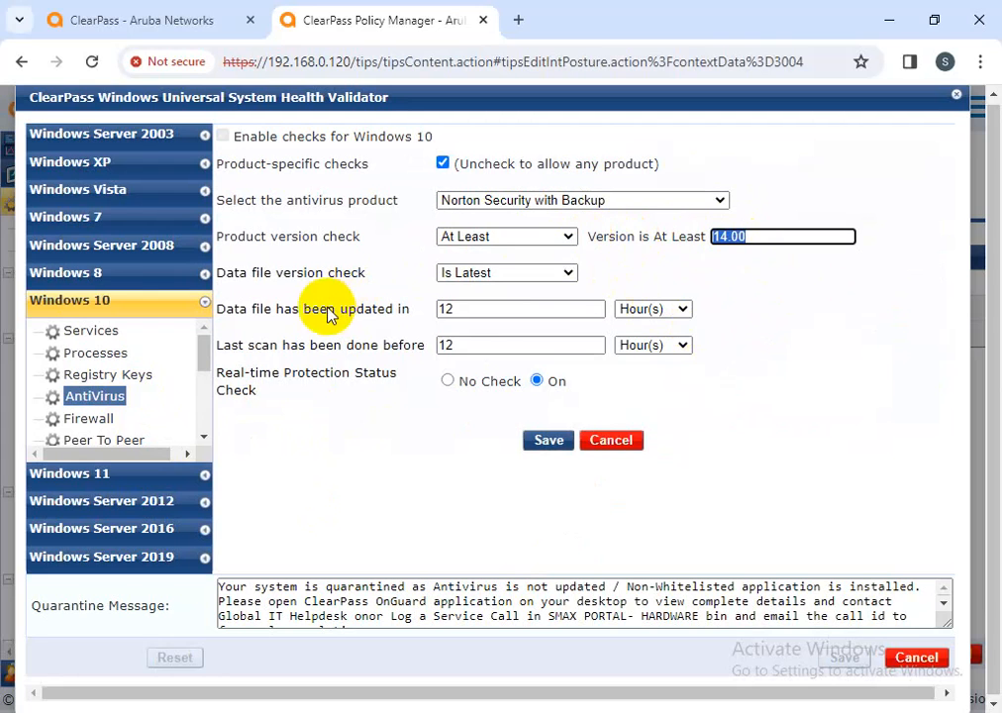
# Require the latest data file, 12-hour update and scan intervals, RTP on, and save
pyautogui.click(525, 274)
pyautogui.click(570, 306)
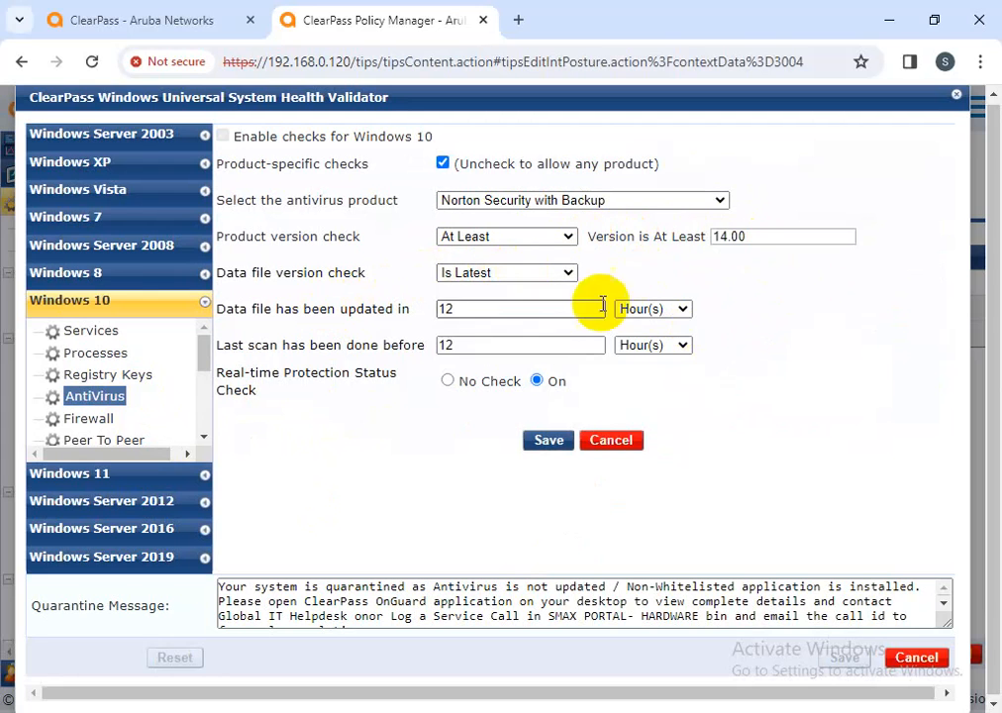
pyautogui.moveTo(220, 310); pyautogui.dragTo(414, 305)
pyautogui.moveTo(231, 344); pyautogui.dragTo(434, 346)
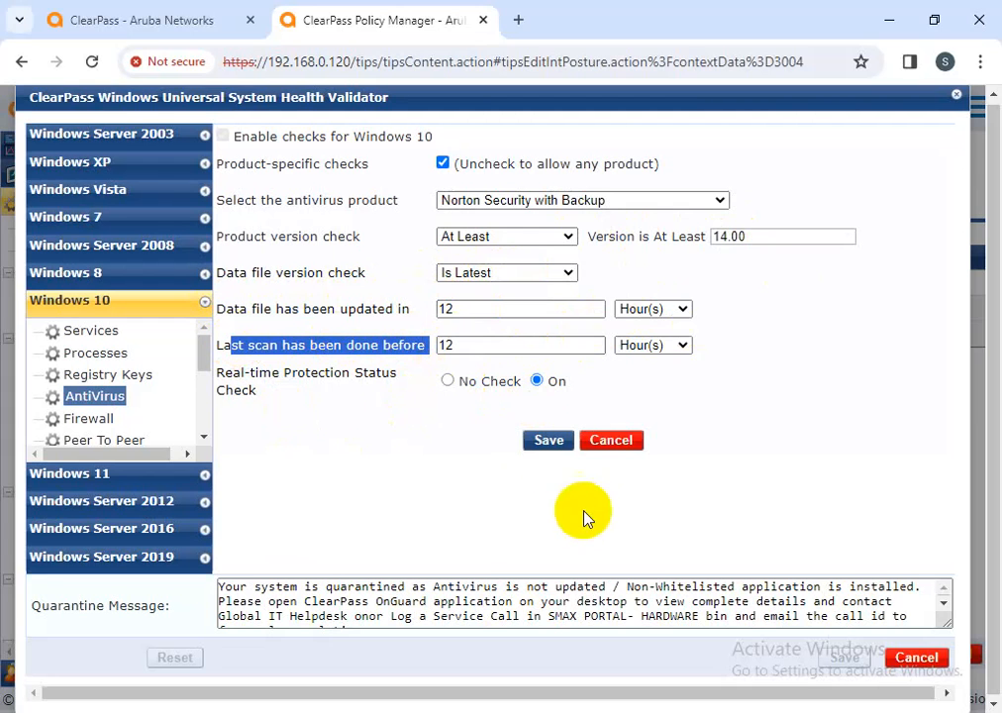
pyautogui.click(547, 441)
pyautogui.scroll(-2, 107, 411)
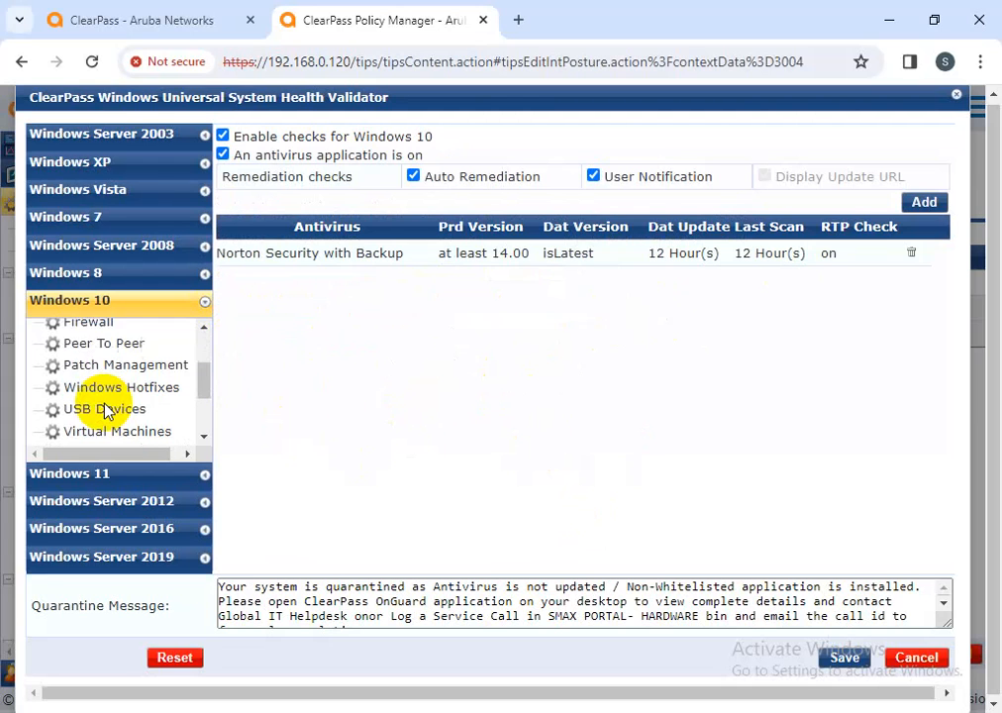
# Review the COMODO Firewall entry in the Windows 10 firewall checks, keeping it unchanged
pyautogui.click(101, 342)
pyautogui.click(100, 325)
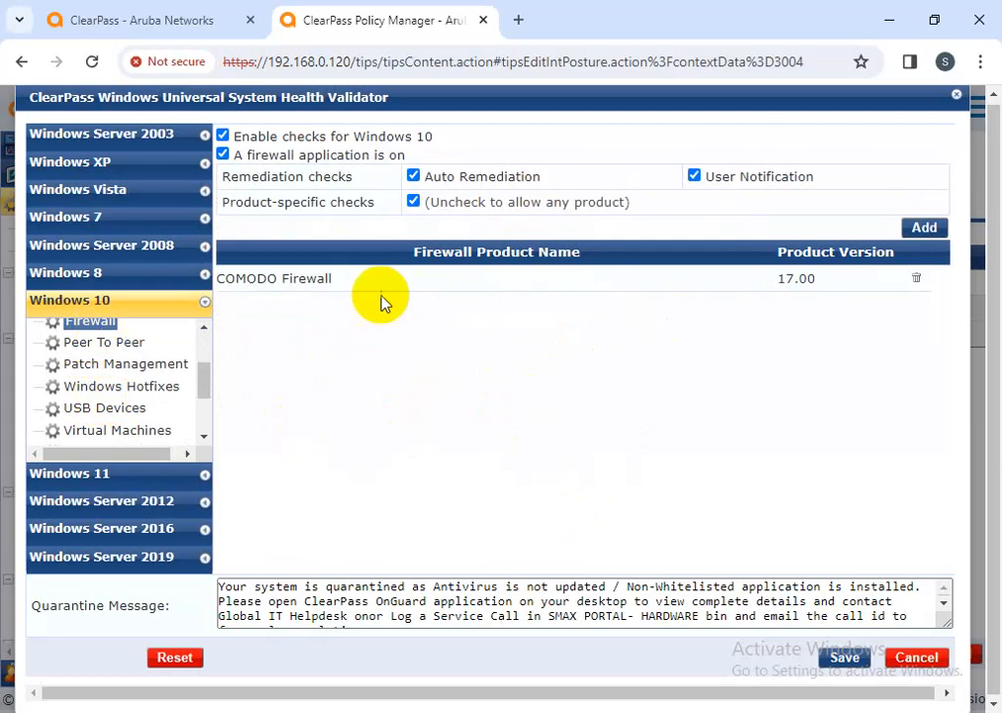
pyautogui.click(585, 280)
pyautogui.click(649, 175)
pyautogui.scroll(-10, 574, 396)
pyautogui.scroll(-15, 576, 401)
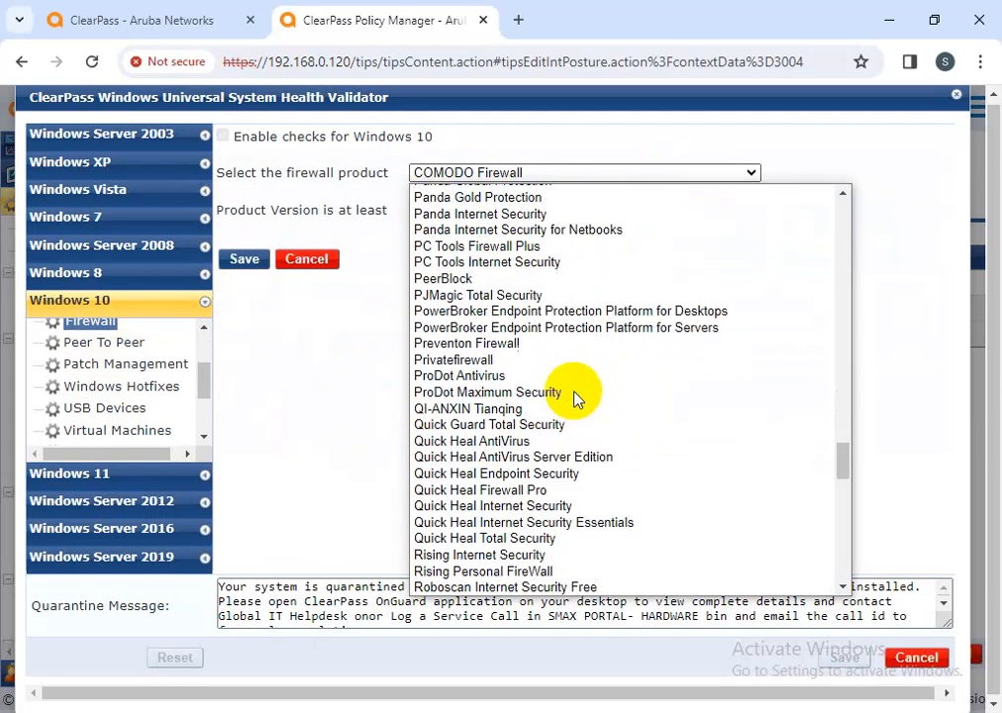
pyautogui.click(939, 340)
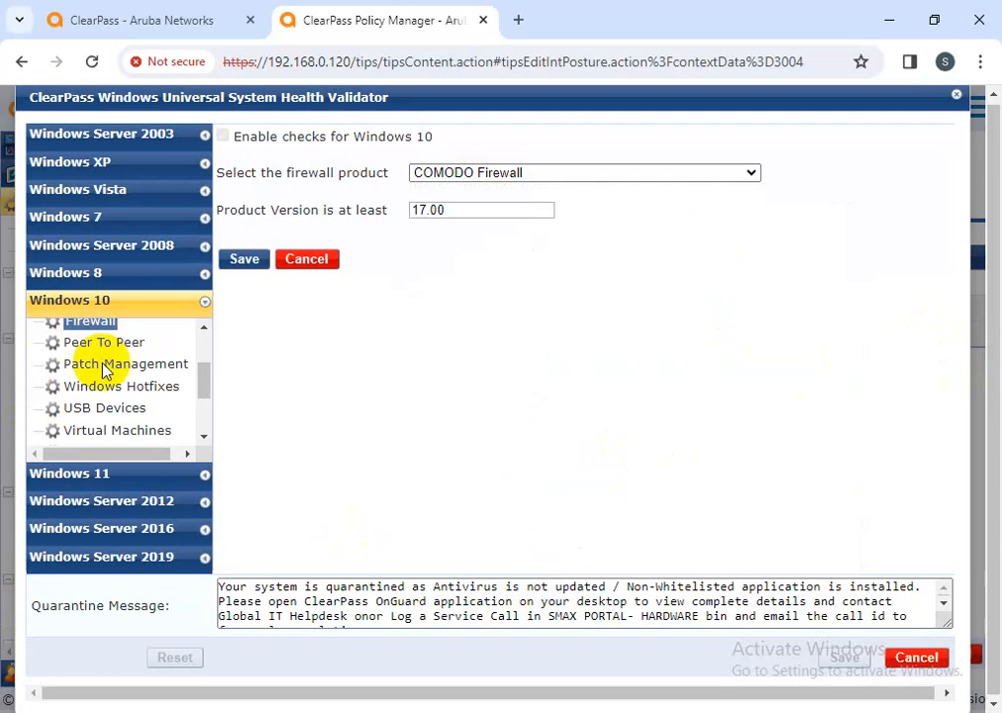
# Review the Microsoft Intune Management Extension patch entry and discard the edit
pyautogui.click(106, 365)
pyautogui.click(467, 331)
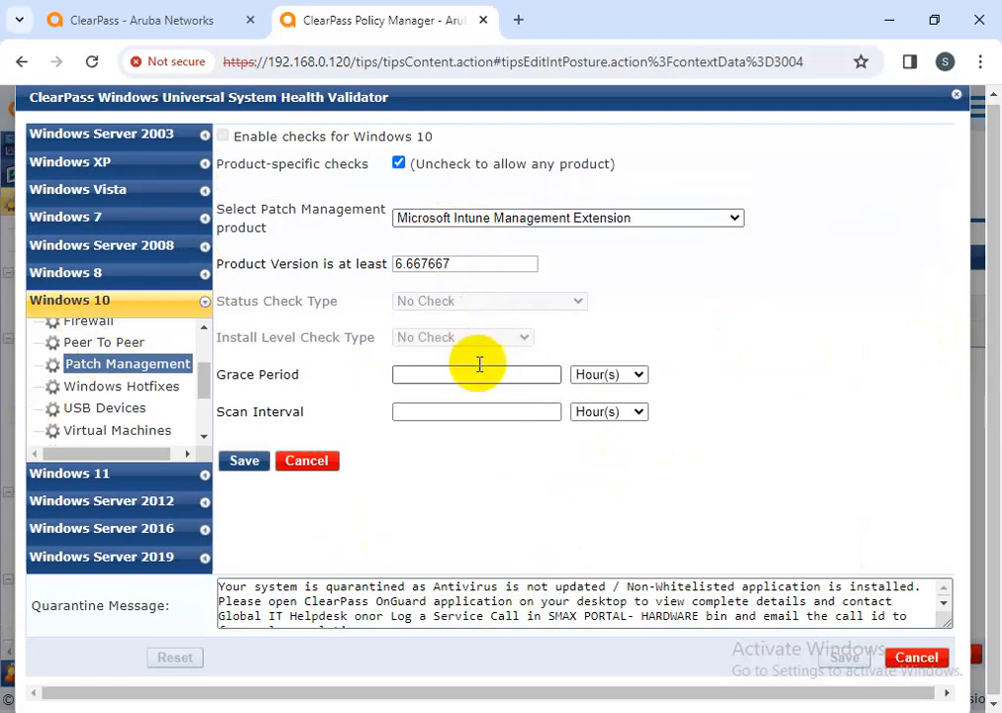
pyautogui.click(307, 465)
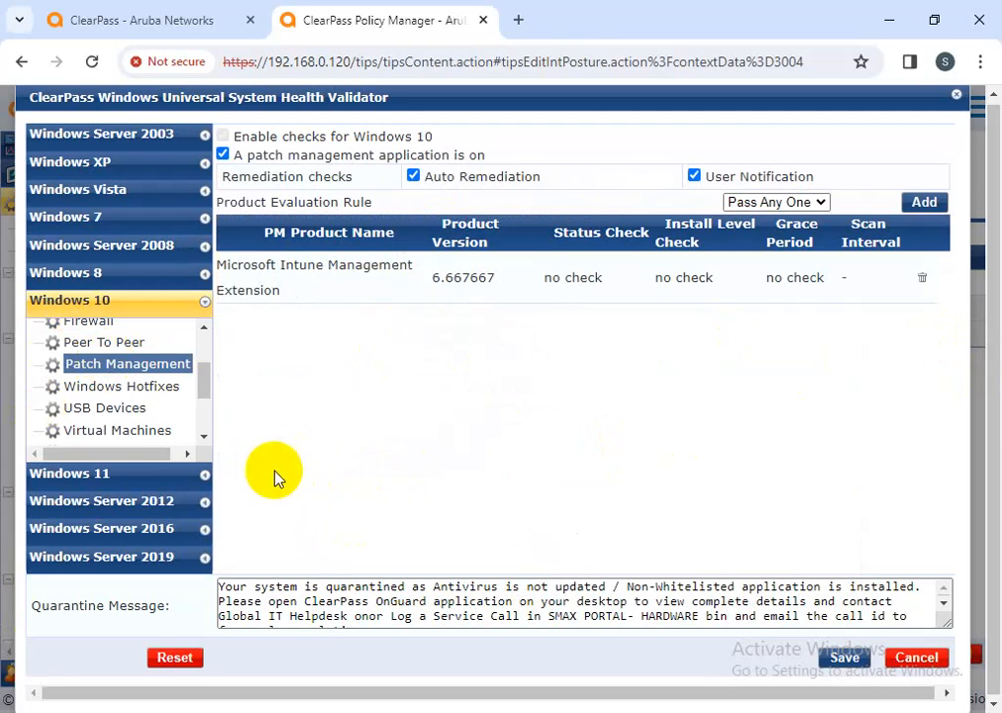
pyautogui.click(112, 389)
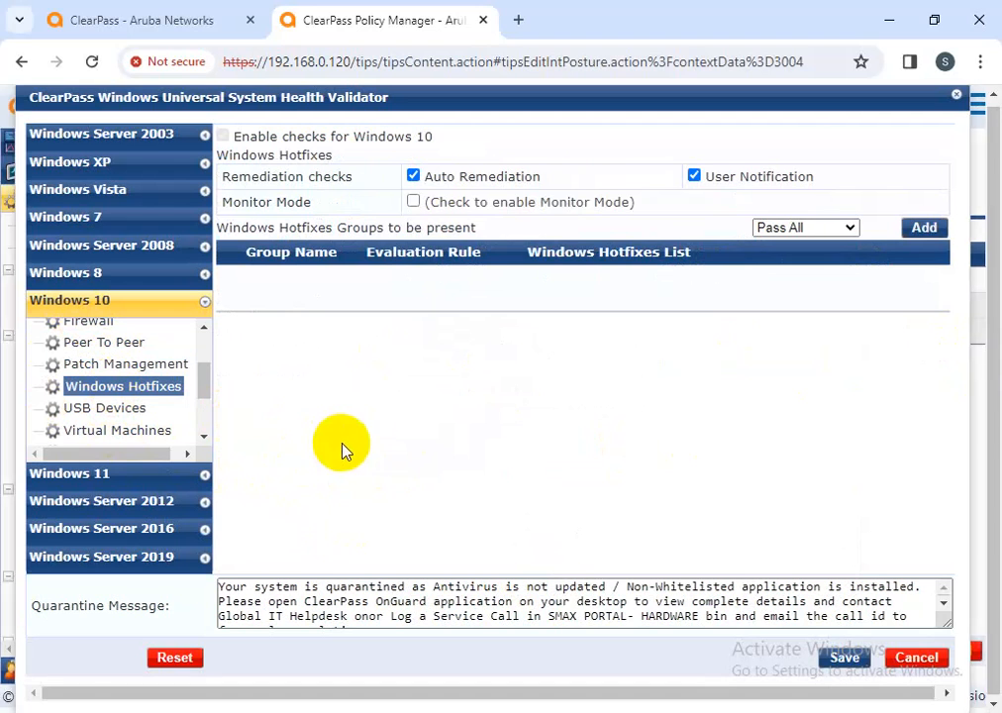
# Create hotfix group tesyt requiring KB3081436, KB3105213 and KB3116900, and save it
pyautogui.click(924, 228)
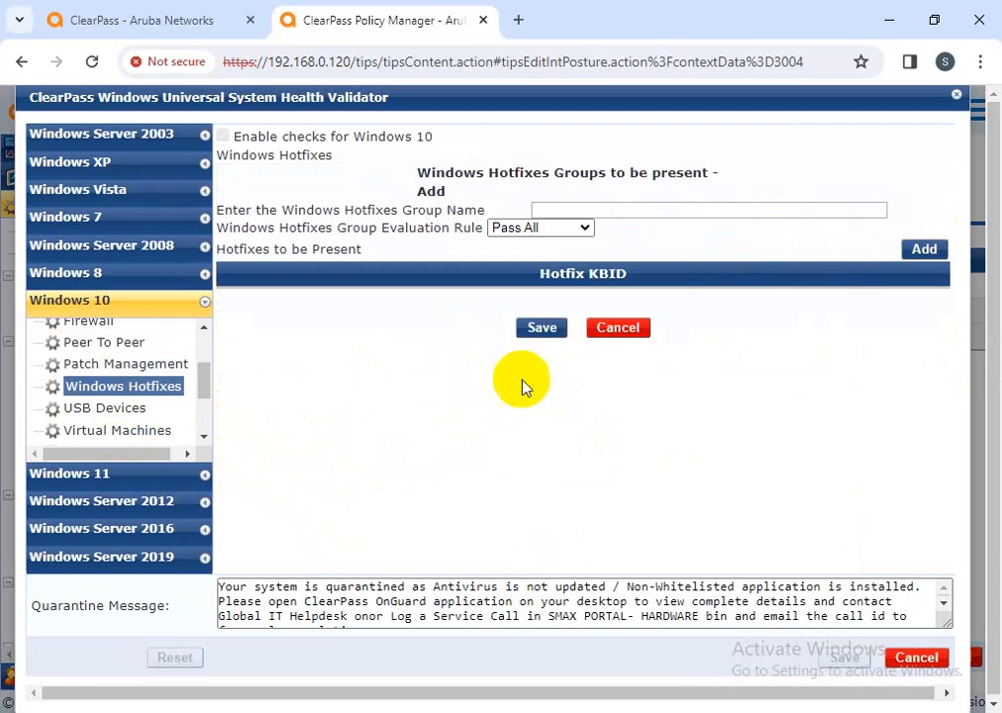
pyautogui.click(583, 211)
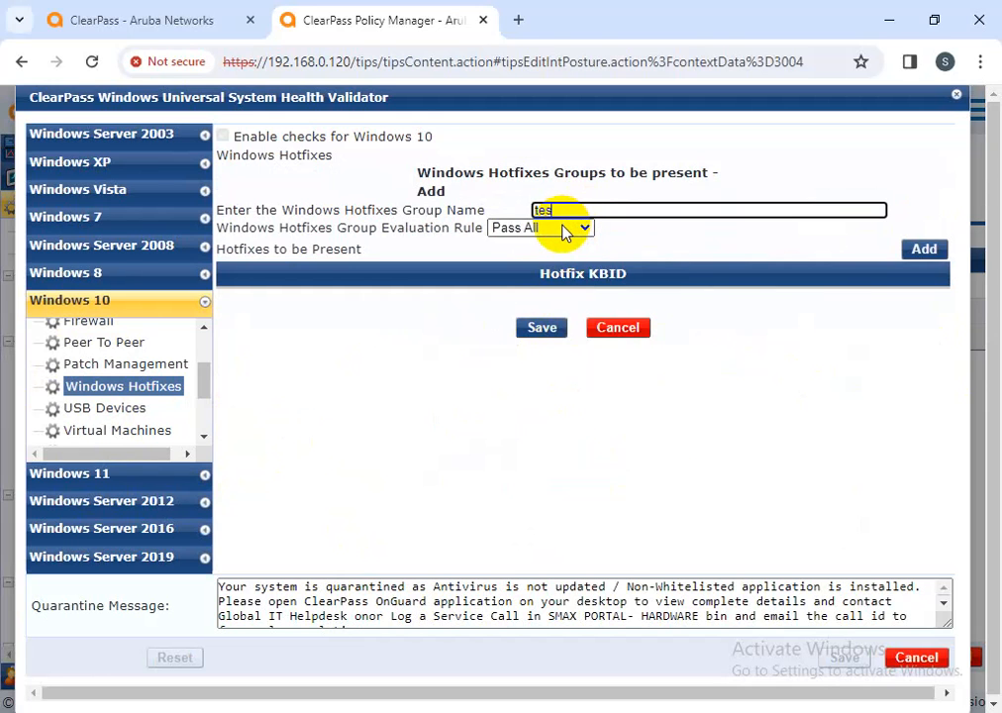
pyautogui.click(924, 249)
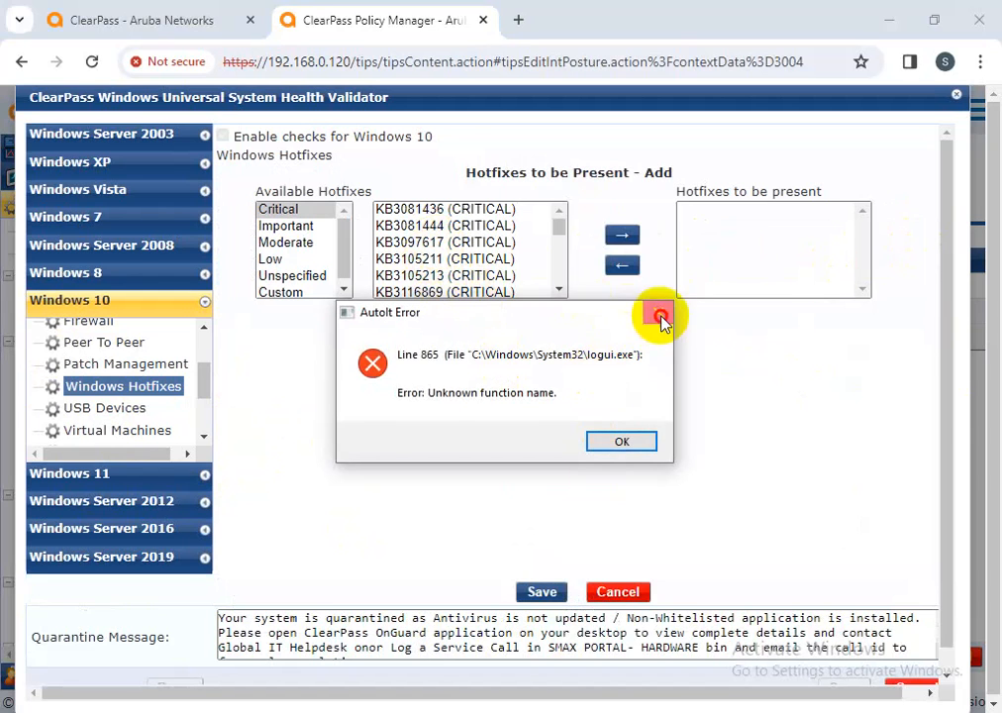
pyautogui.click(659, 312)
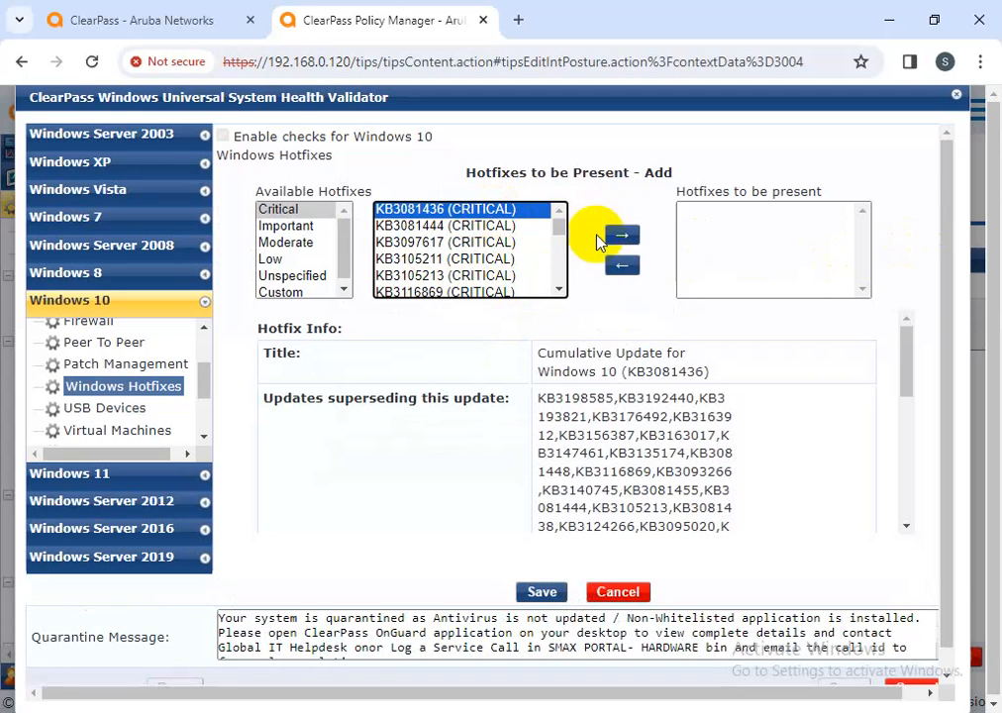
pyautogui.click(609, 233)
pyautogui.click(506, 260)
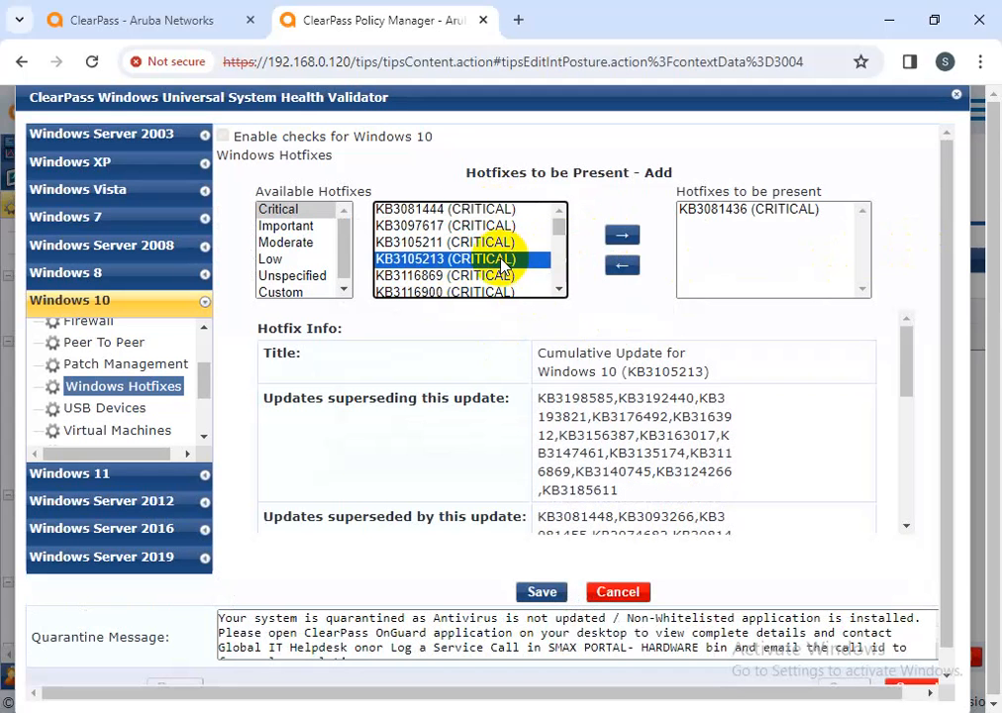
pyautogui.click(622, 242)
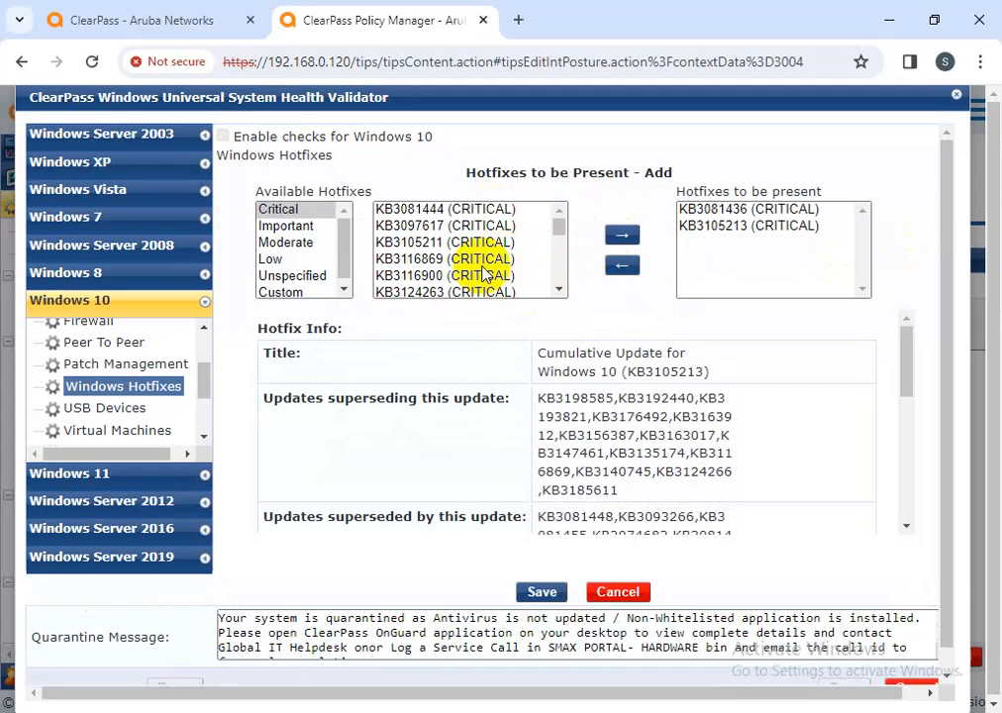
pyautogui.click(446, 275)
pyautogui.click(622, 235)
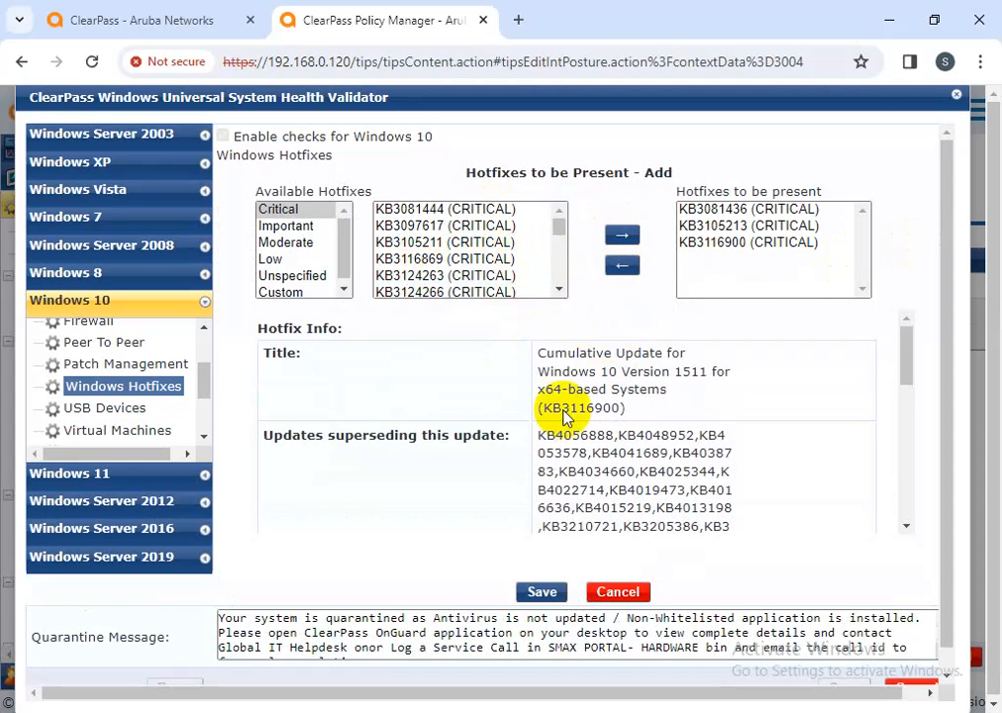
pyautogui.click(542, 591)
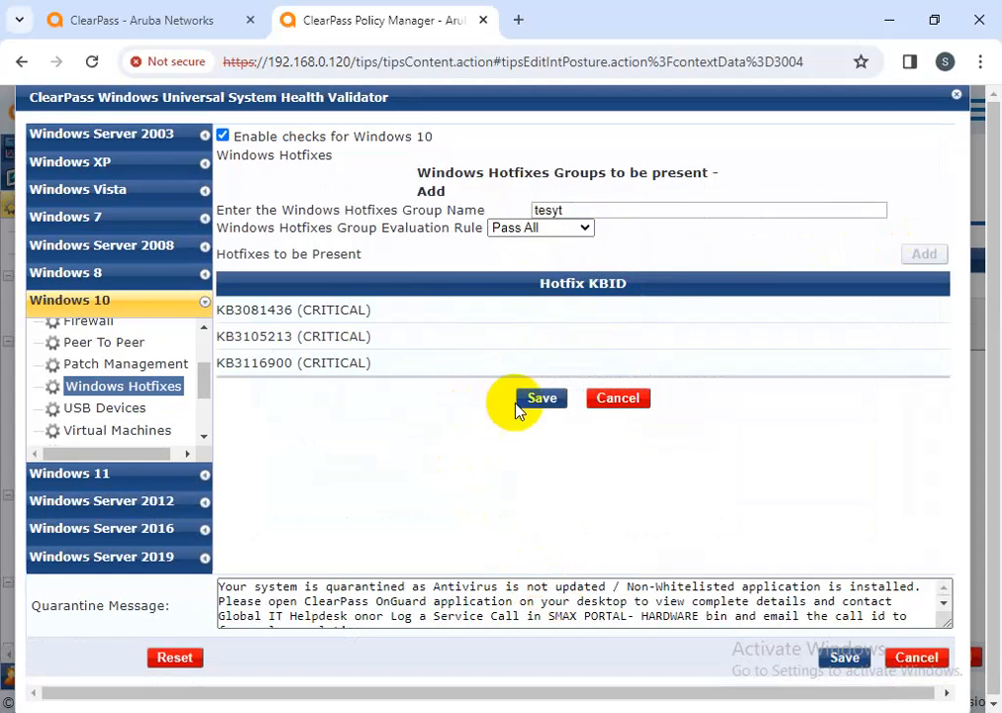
pyautogui.click(545, 401)
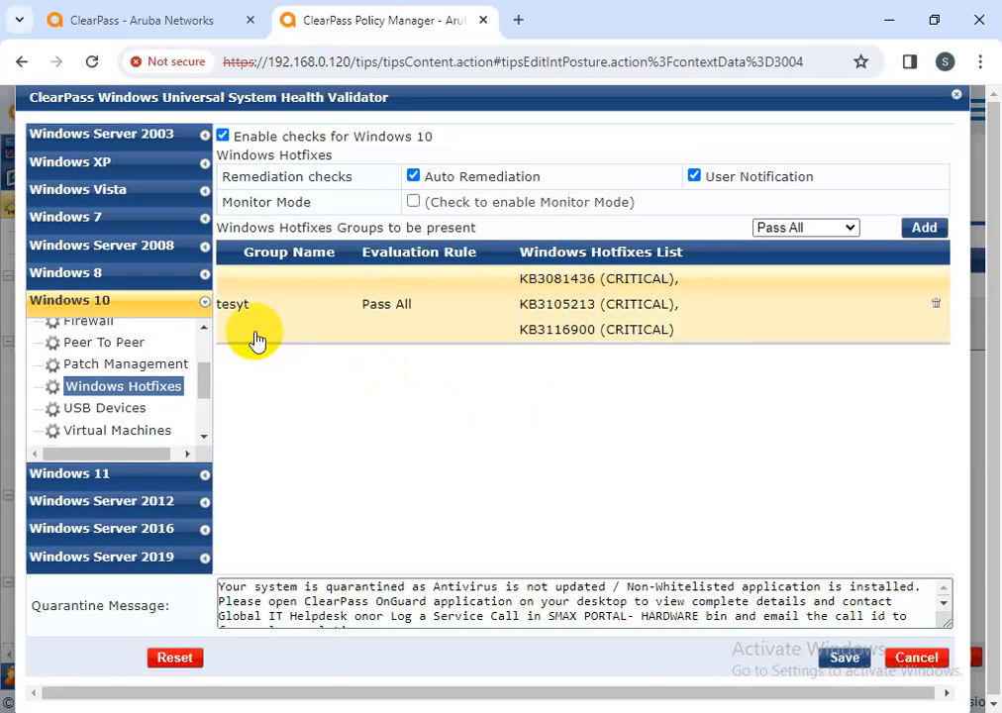
# Re-save the tesyt group unchanged, discard one new group, then start another hotfix group
pyautogui.click(554, 299)
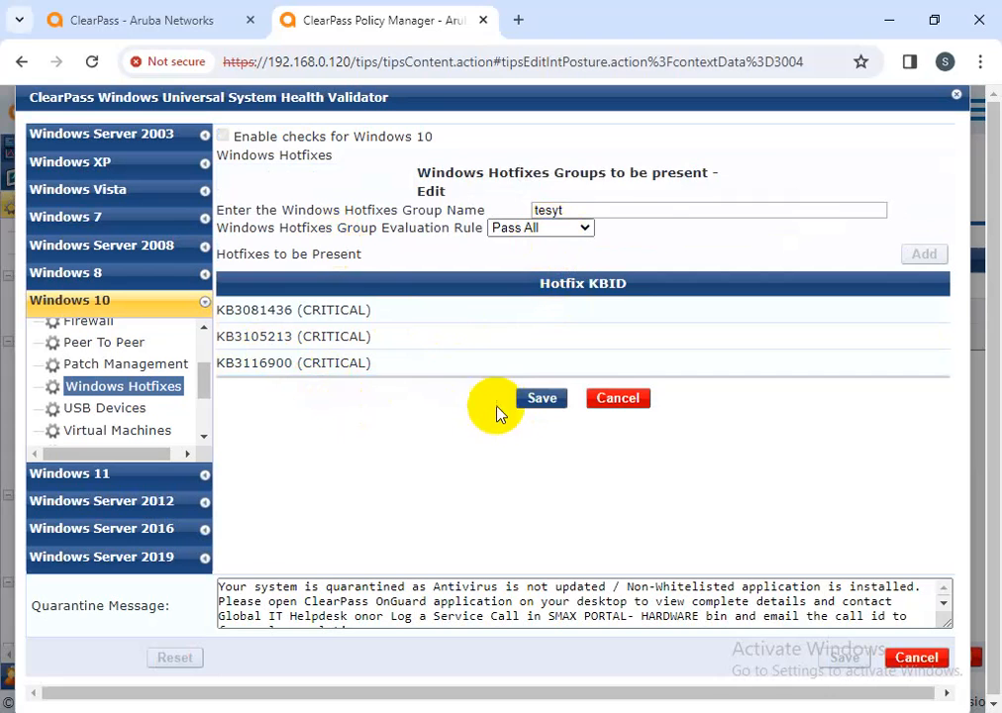
pyautogui.click(533, 402)
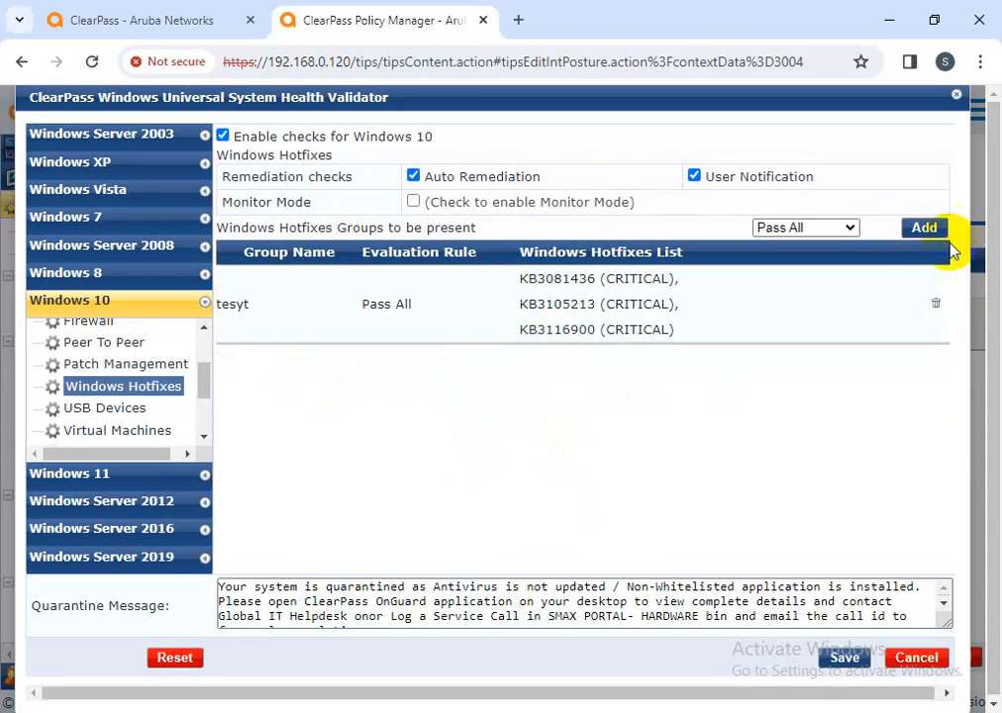
pyautogui.click(924, 228)
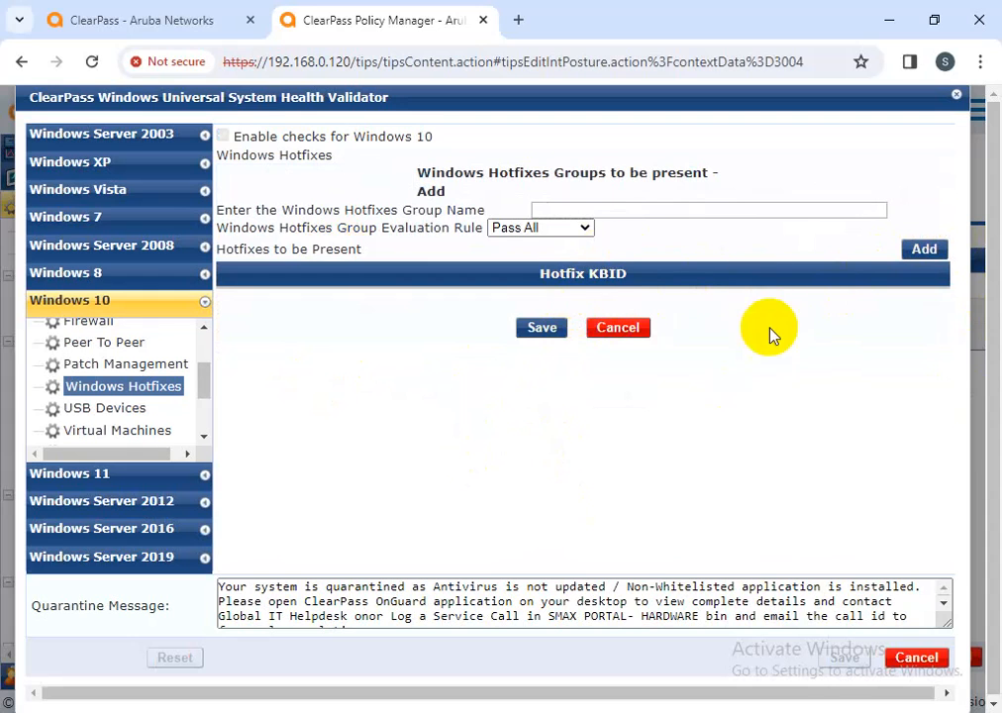
pyautogui.click(618, 329)
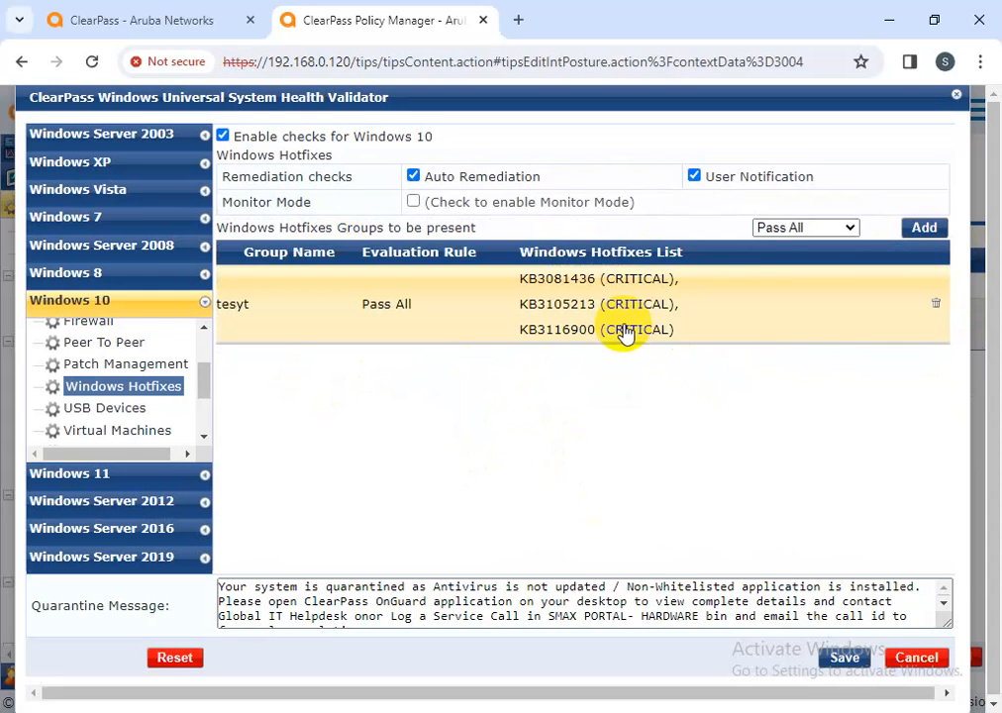
pyautogui.click(909, 234)
# Name the group errr and require KB3105213 (Critical) and KB4576482 (Moderate)
pyautogui.click(591, 210)
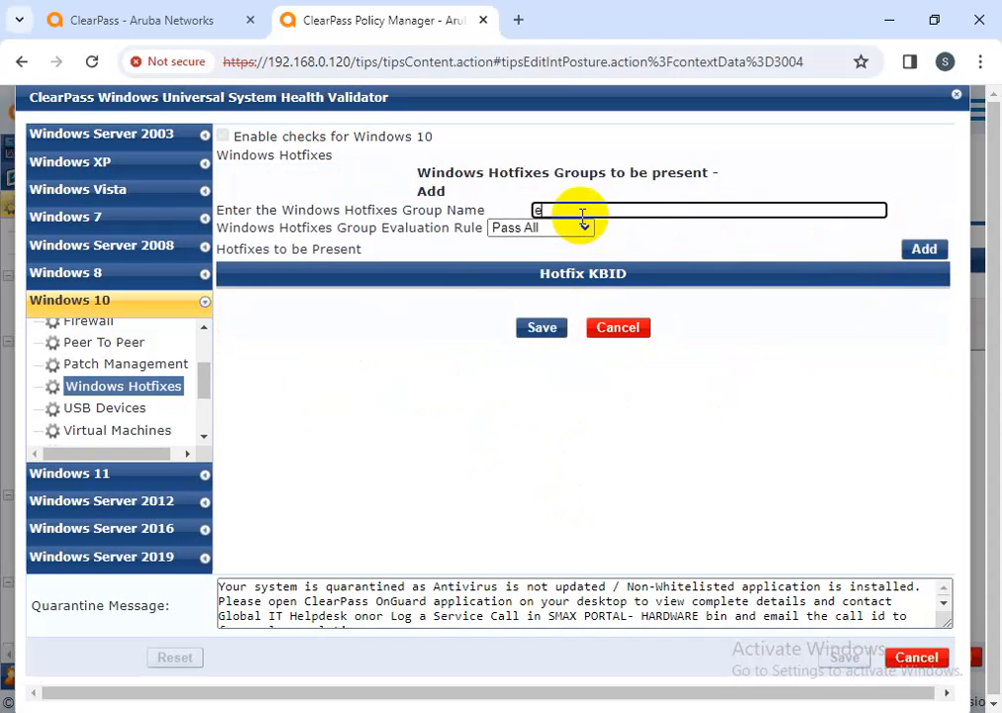
pyautogui.click(924, 249)
pyautogui.click(416, 276)
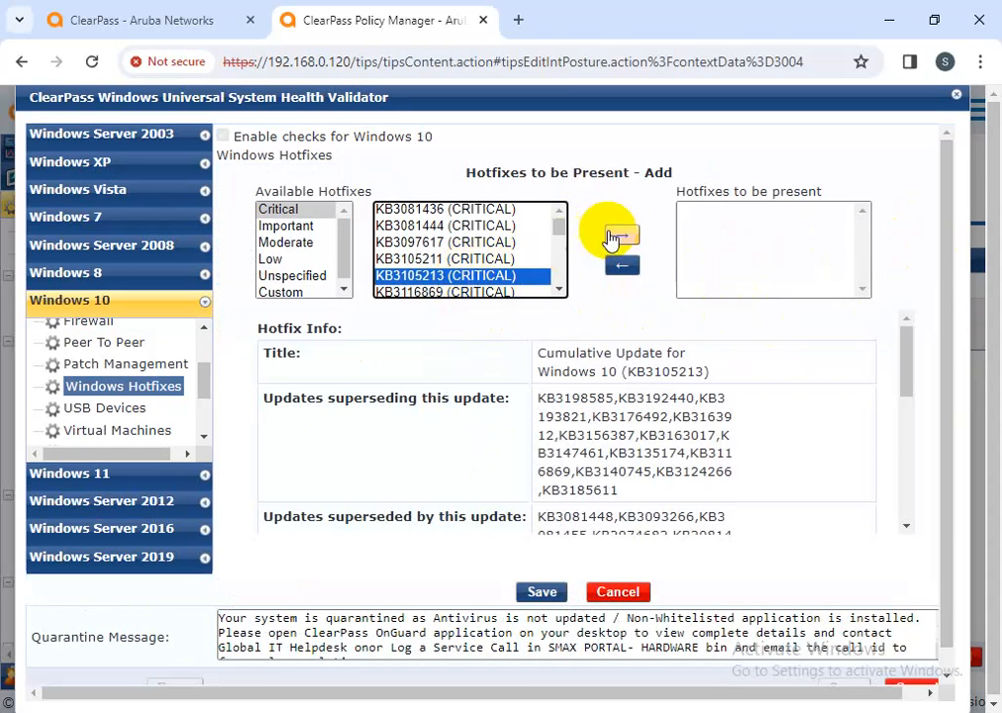
pyautogui.click(612, 235)
pyautogui.scroll(-5, 432, 282)
pyautogui.click(432, 287)
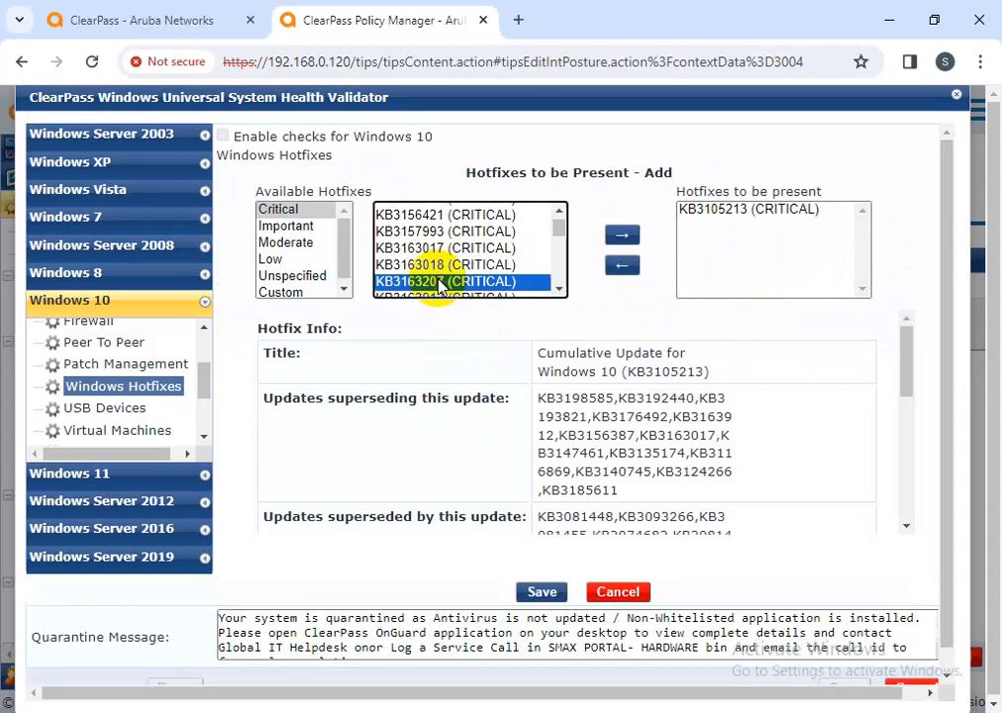
pyautogui.click(315, 279)
pyautogui.click(288, 242)
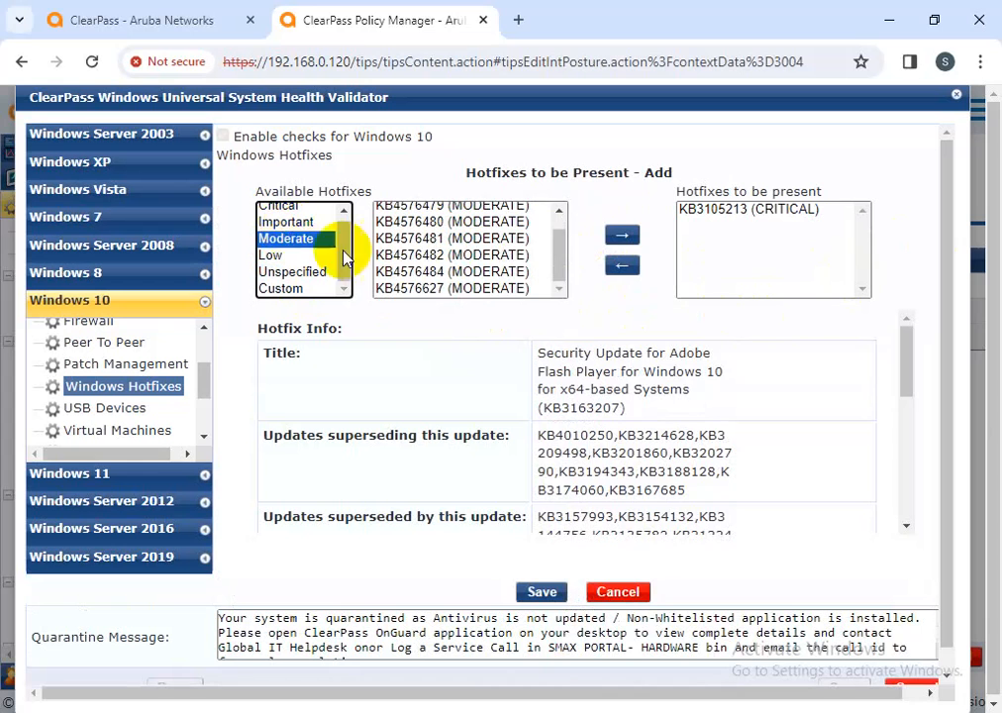
pyautogui.click(513, 256)
pyautogui.click(624, 236)
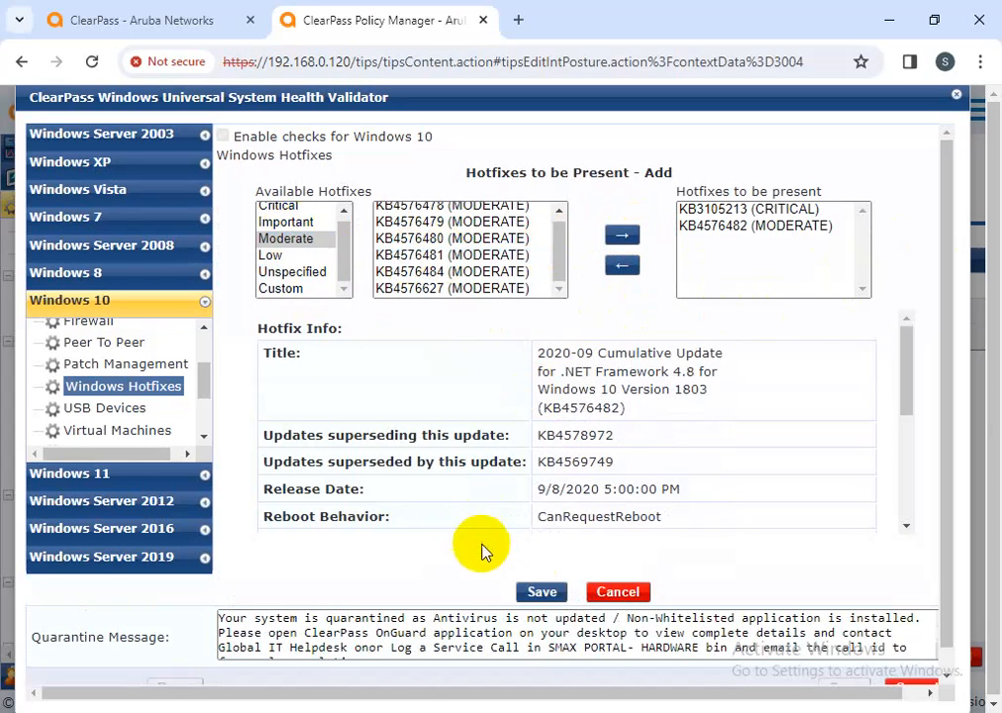
pyautogui.click(542, 594)
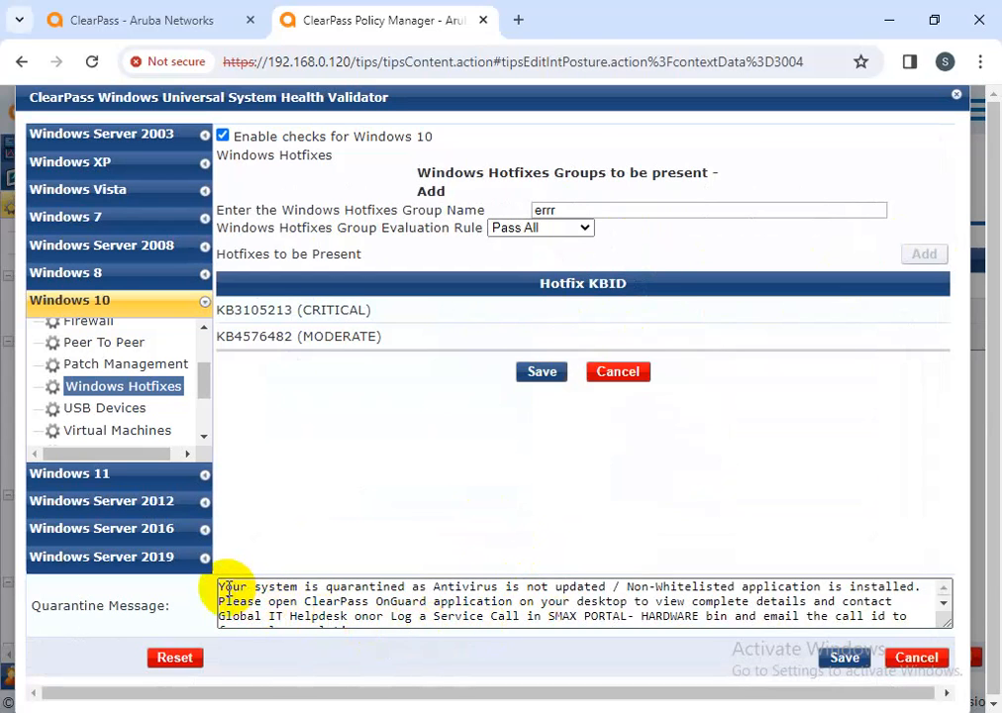
# Save the errr hotfix group, leaving the quarantine message unchanged
pyautogui.moveTo(219, 586); pyautogui.dragTo(693, 641)
pyautogui.scroll(1, 445, 621)
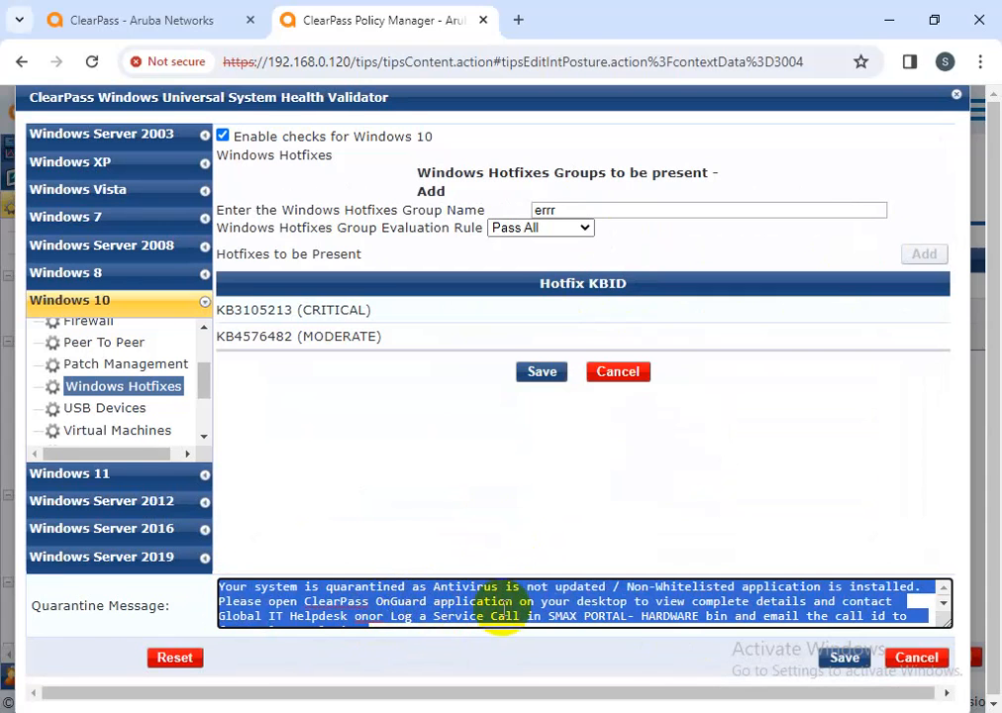
pyautogui.click(517, 487)
pyautogui.click(538, 372)
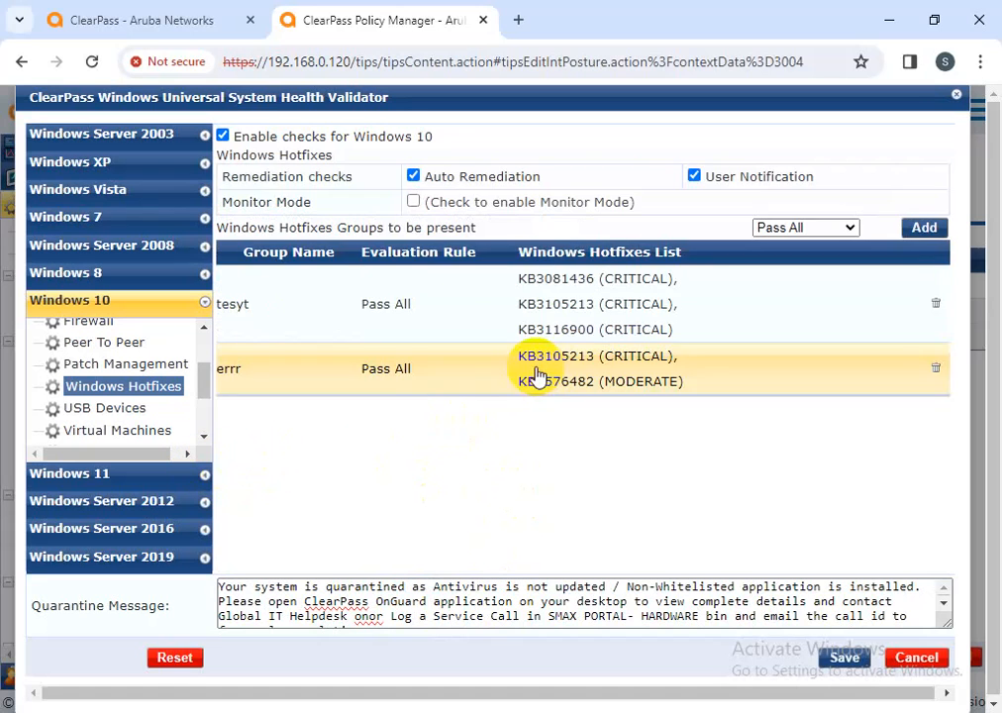
pyautogui.click(120, 411)
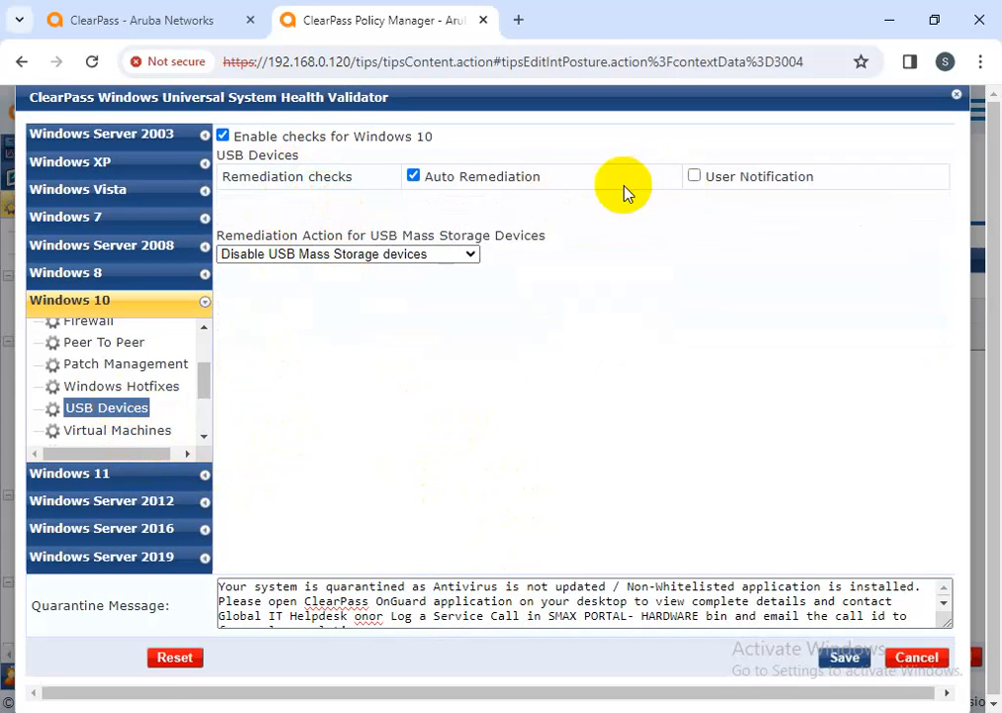
pyautogui.moveTo(538, 180); pyautogui.dragTo(385, 183)
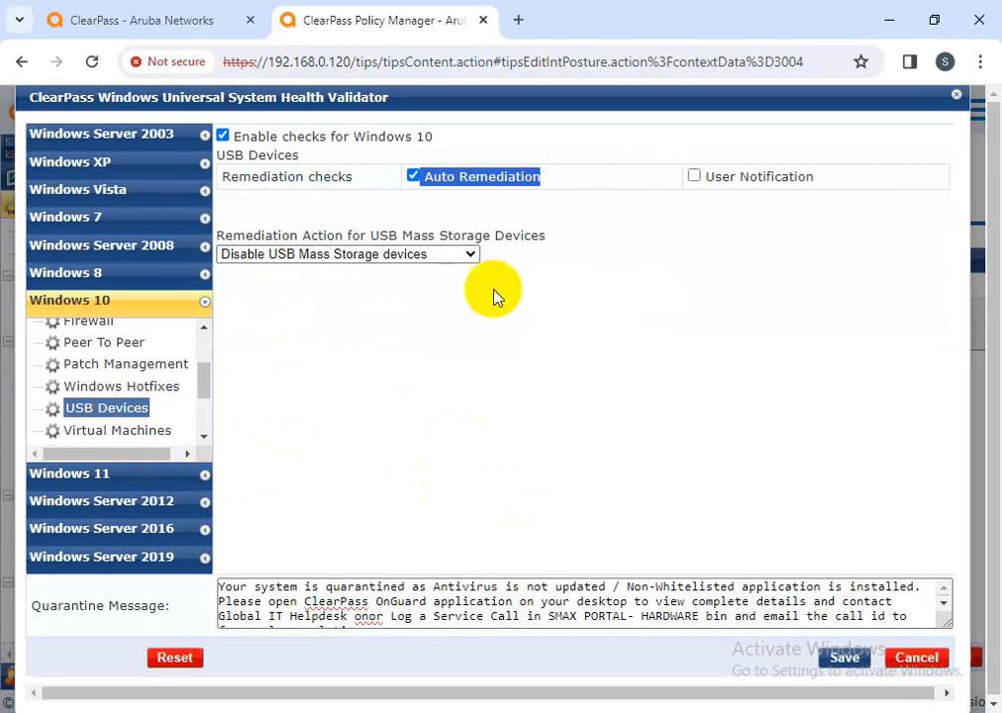
pyautogui.click(279, 255)
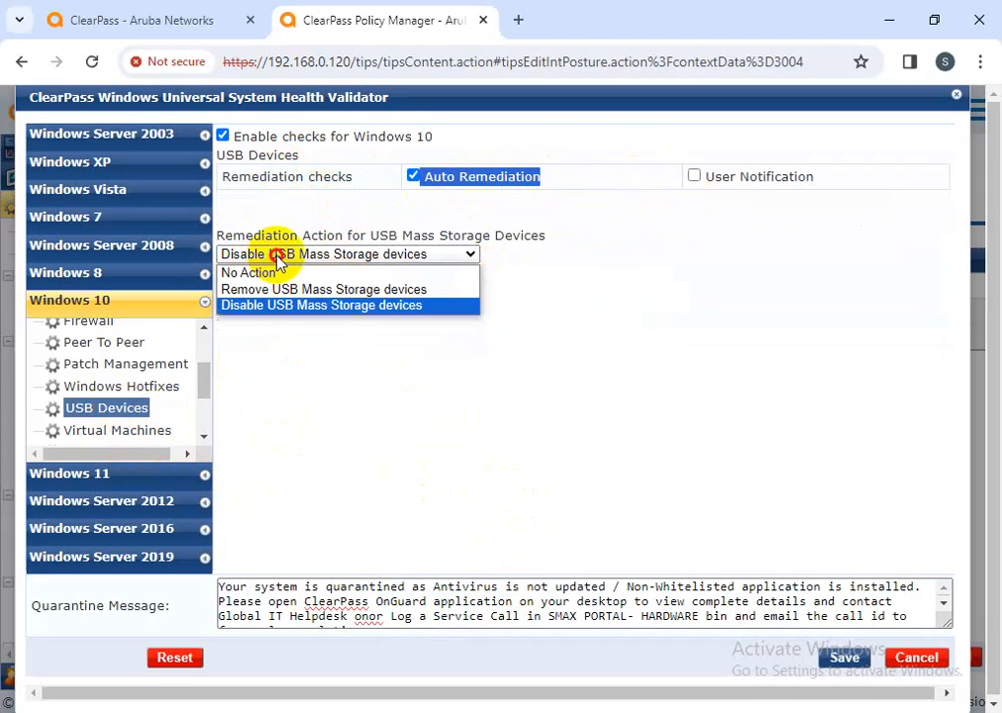
pyautogui.click(269, 290)
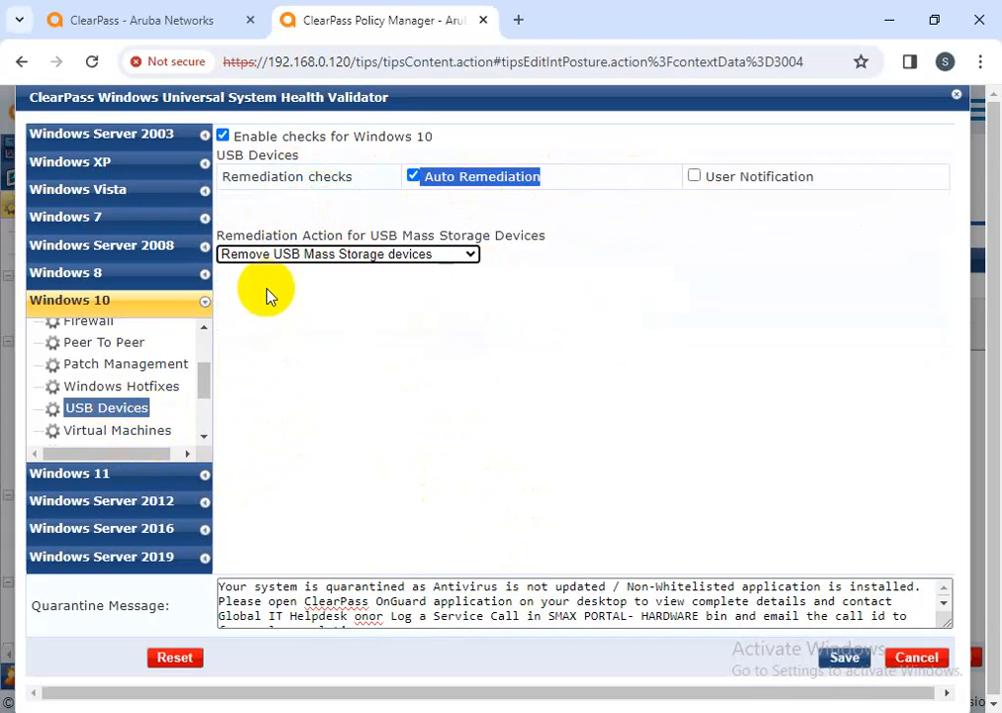
pyautogui.click(279, 253)
pyautogui.click(285, 271)
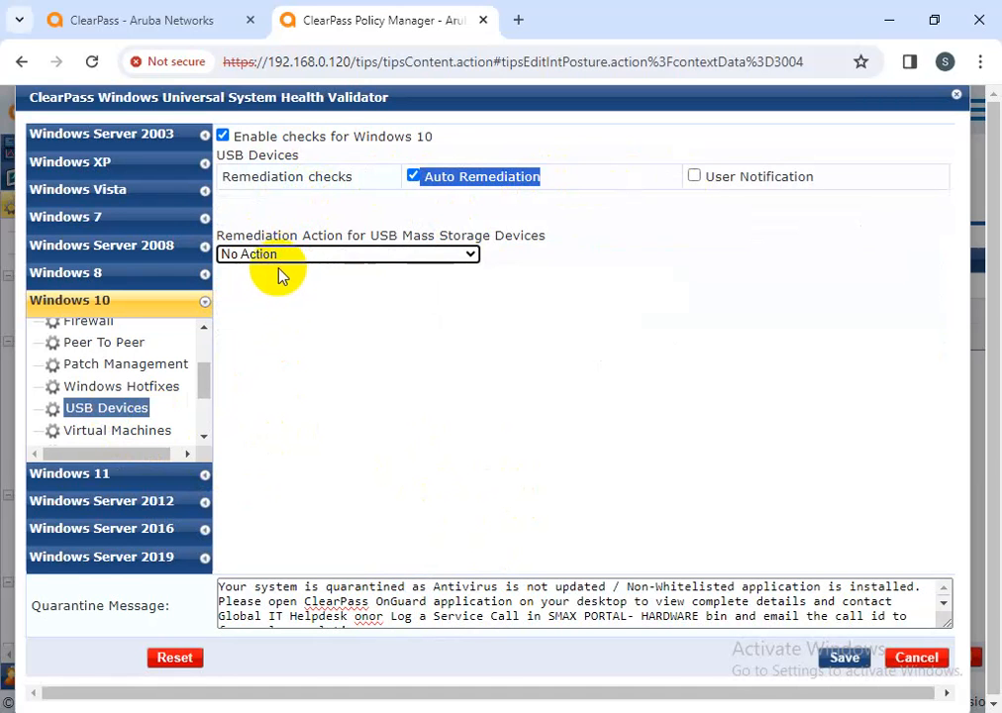
pyautogui.click(292, 256)
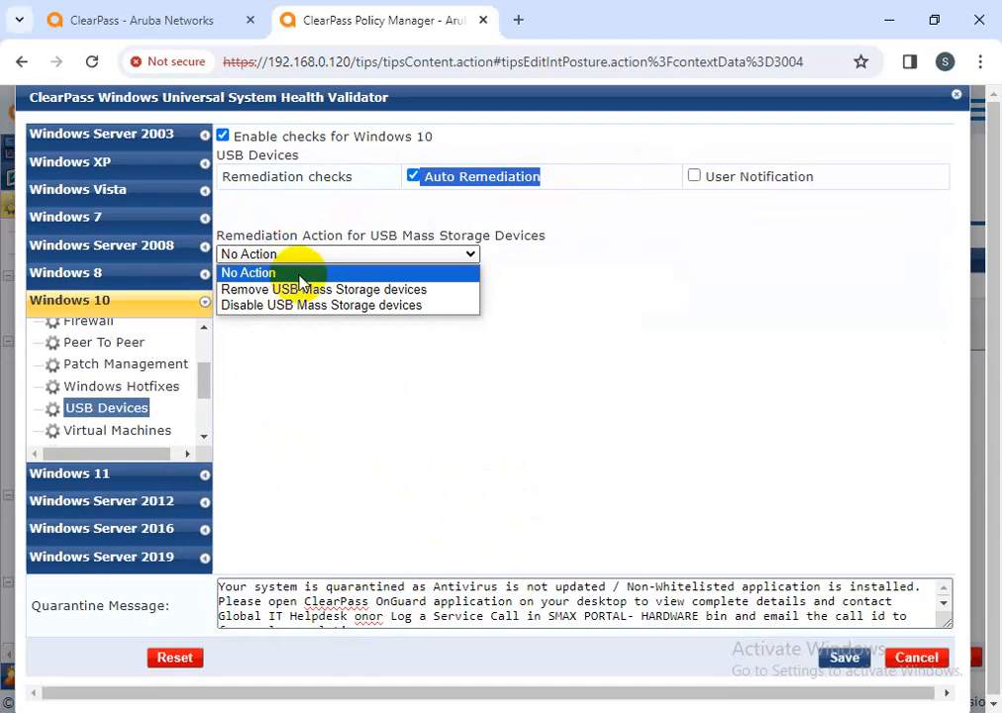
pyautogui.click(301, 305)
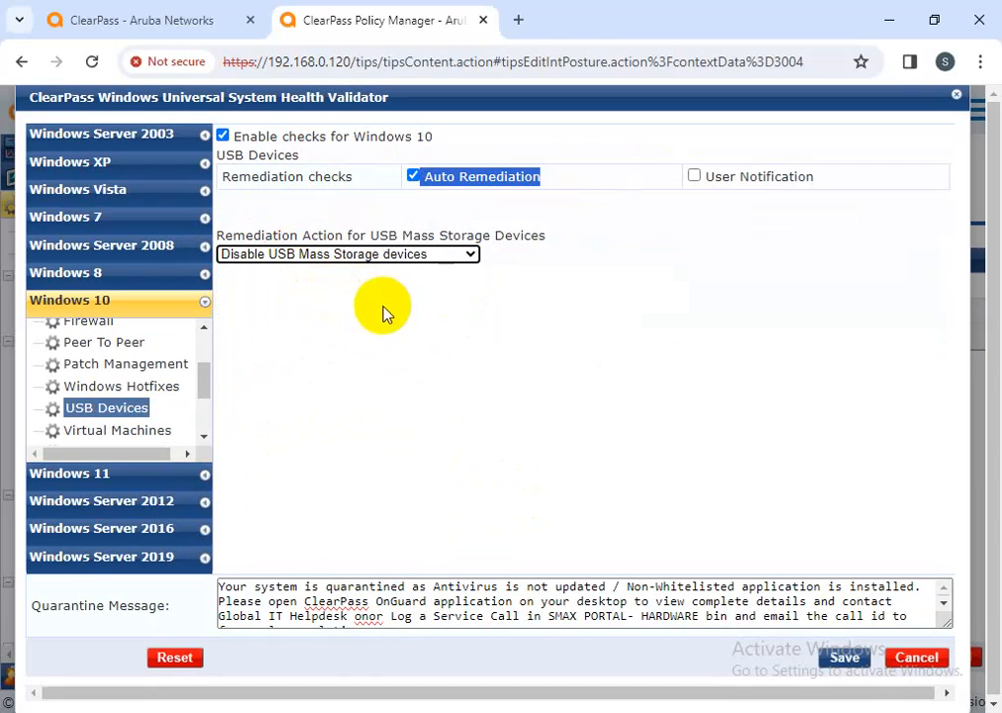
# Show the Windows 10 Virtual Machines check, keeping 'Stop all Virtual Machines running on host' as remediation
pyautogui.click(149, 431)
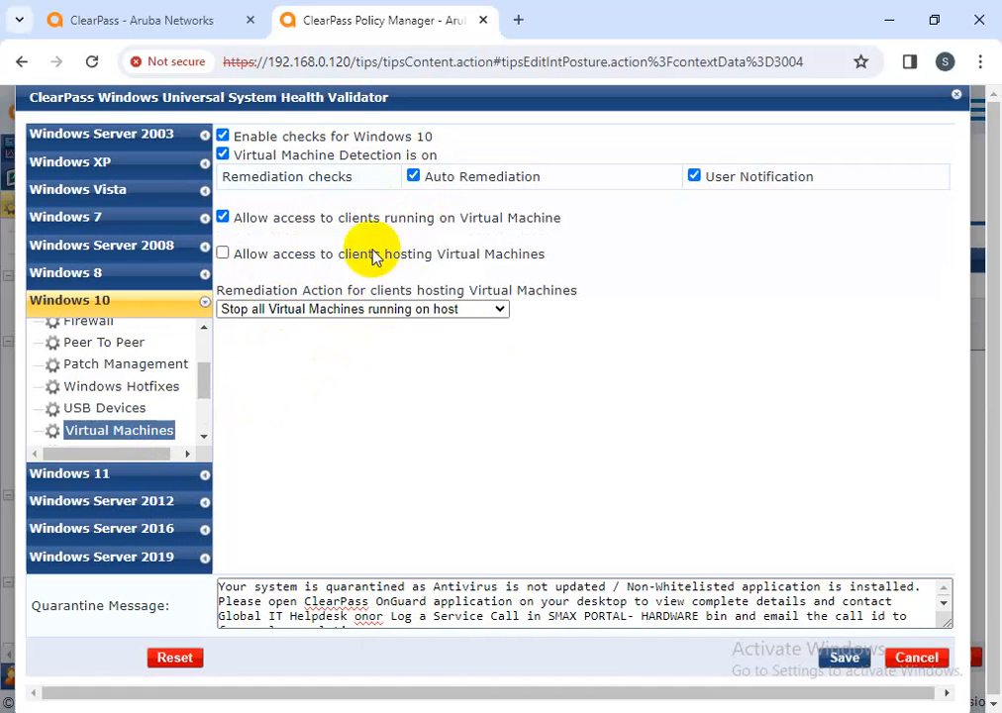
pyautogui.click(498, 310)
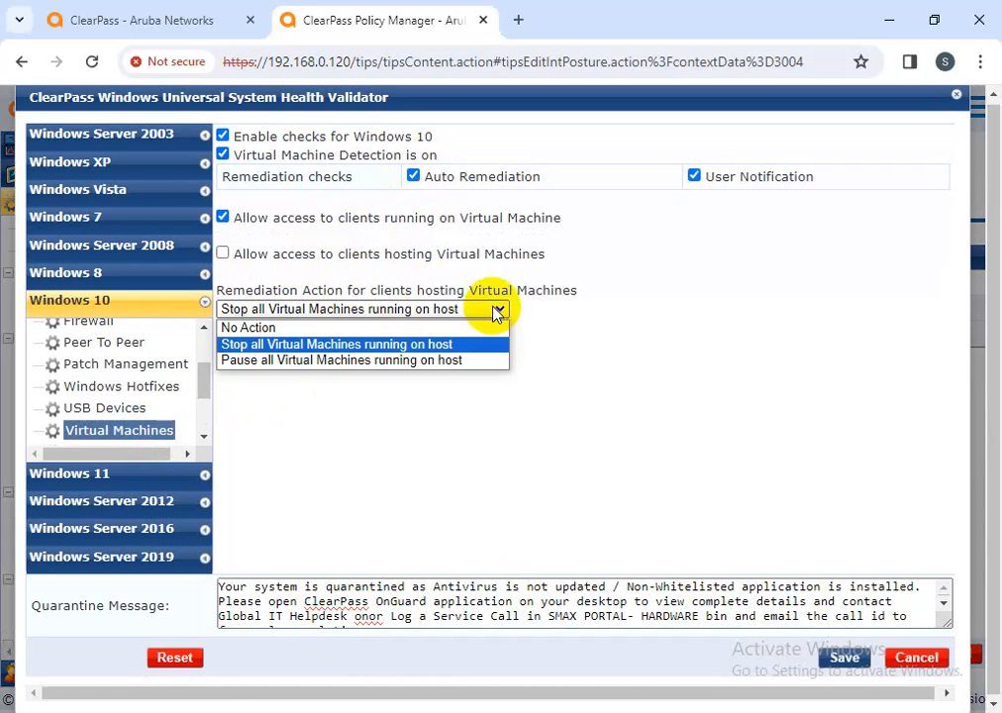
pyautogui.click(336, 396)
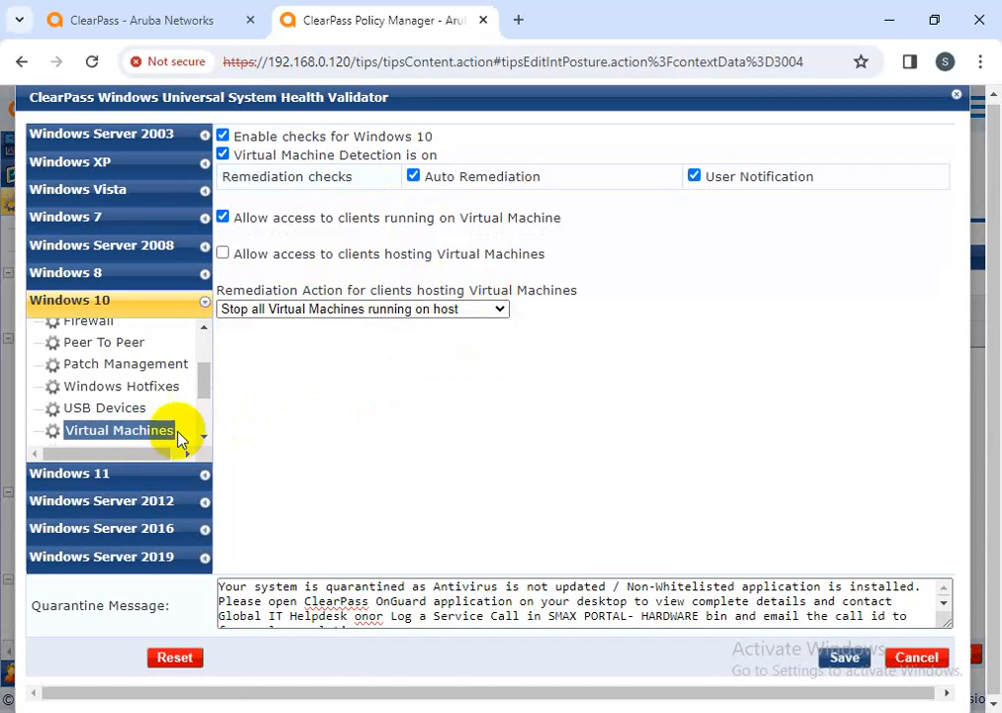
pyautogui.click(368, 315)
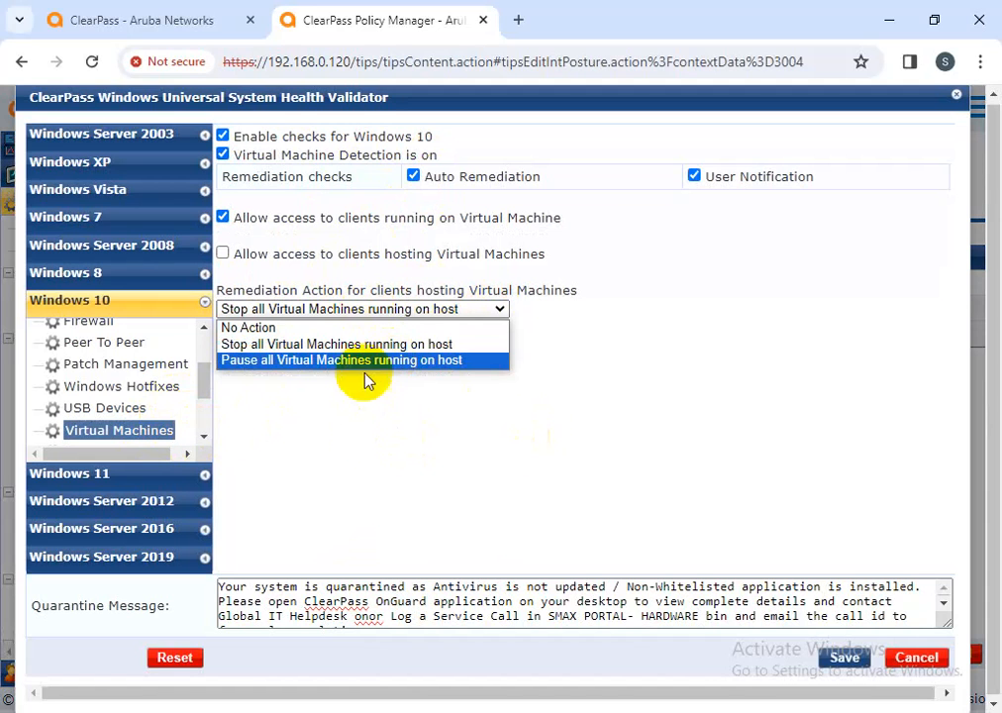
pyautogui.click(374, 347)
pyautogui.click(204, 437)
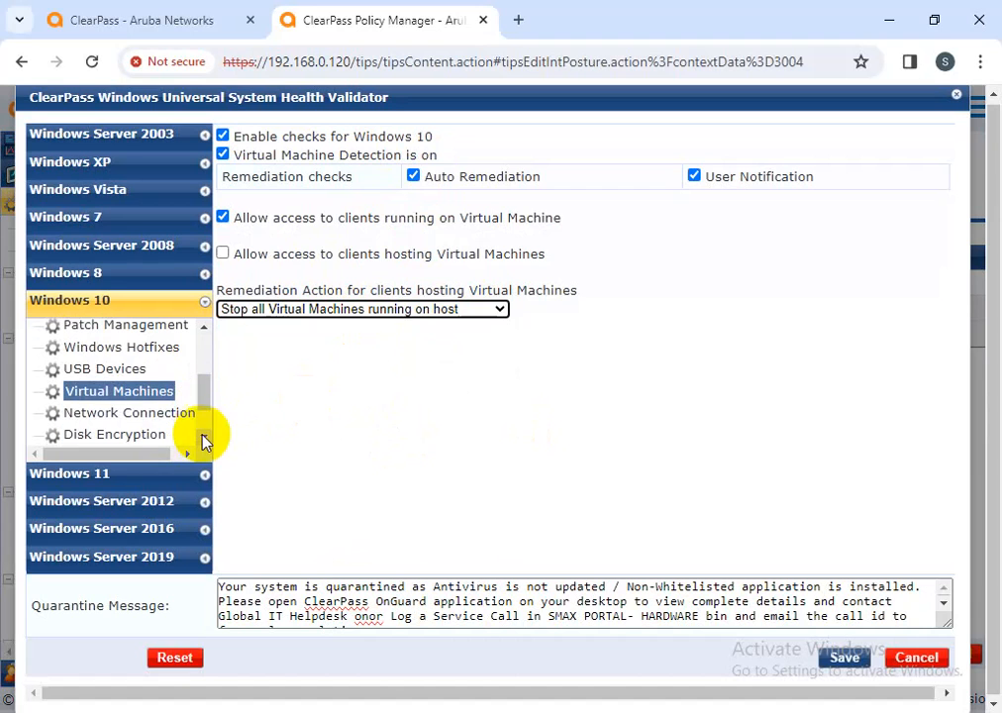
# Add VPN to Wired and Wireless as allowed Windows 10 network connection types and save
pyautogui.click(179, 429)
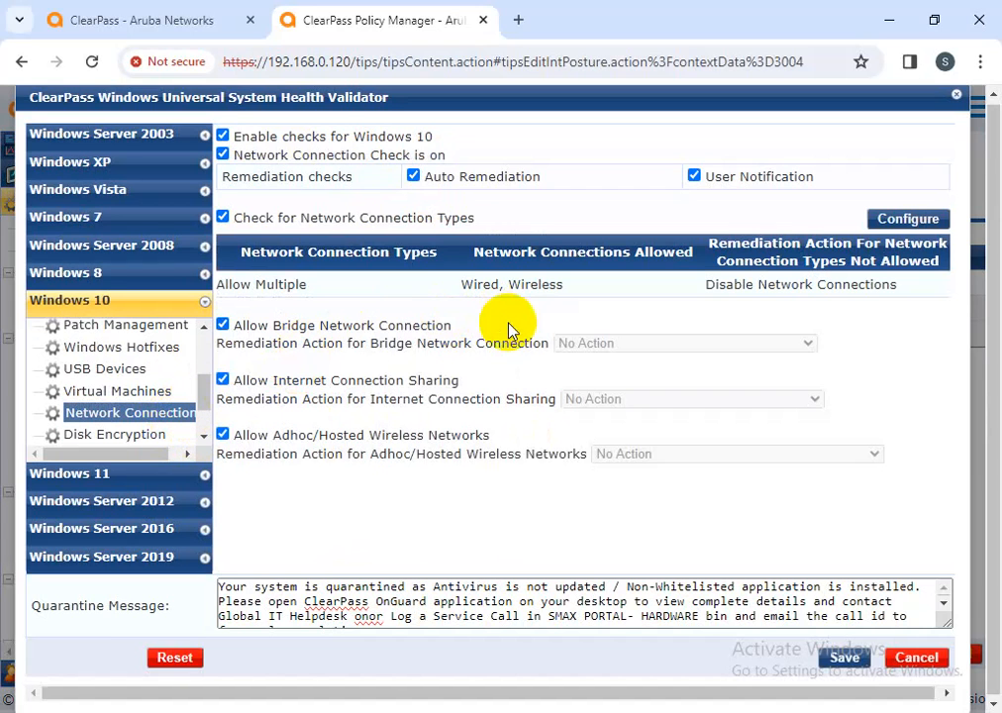
pyautogui.click(903, 219)
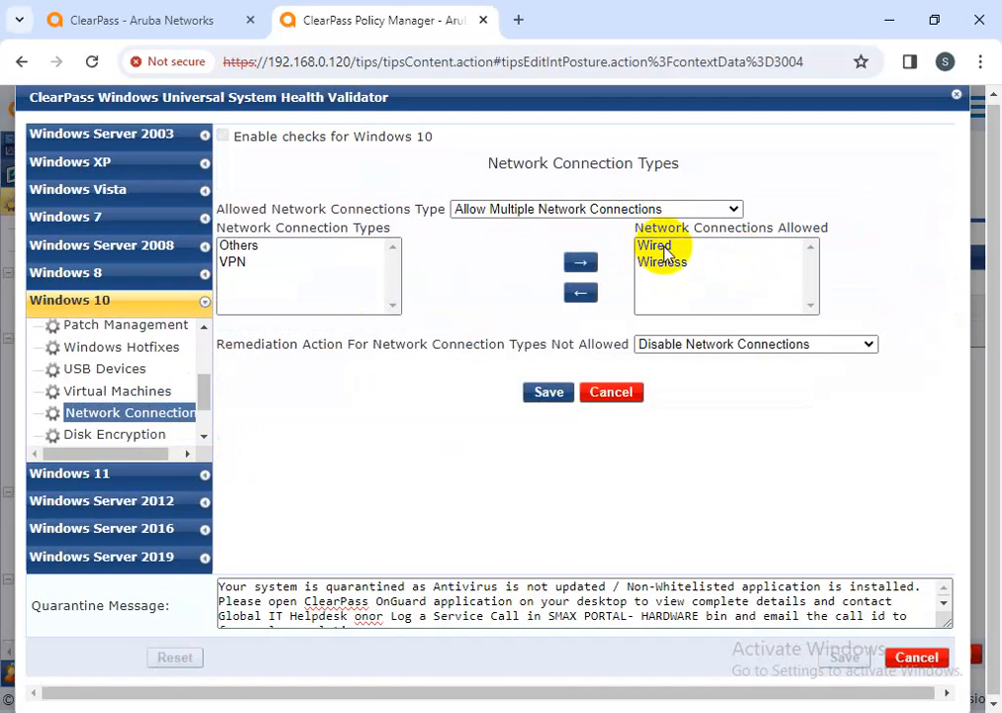
pyautogui.click(251, 263)
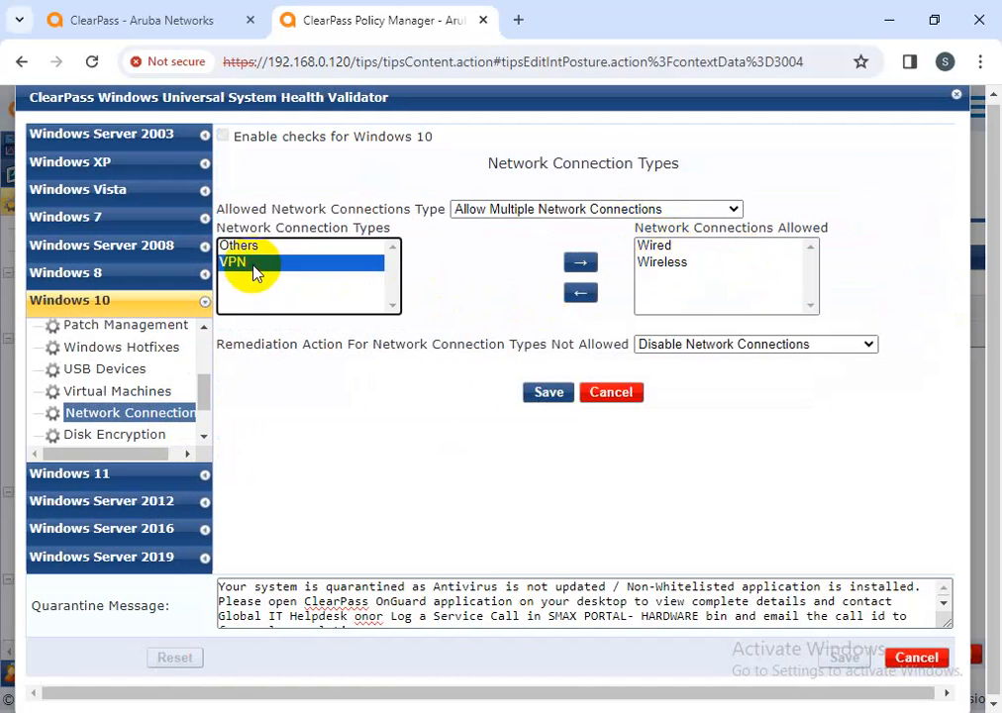
pyautogui.click(581, 263)
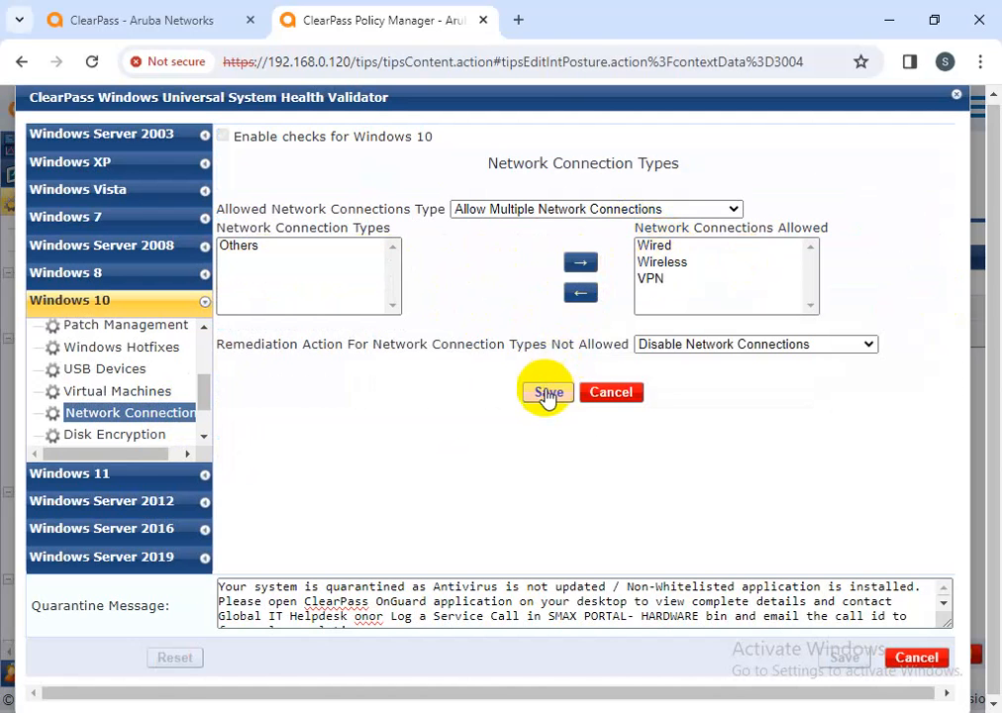
pyautogui.click(548, 394)
# Set the Disk Password Protection product to Super File Encryption (13.00, all drives) and save
pyautogui.click(133, 439)
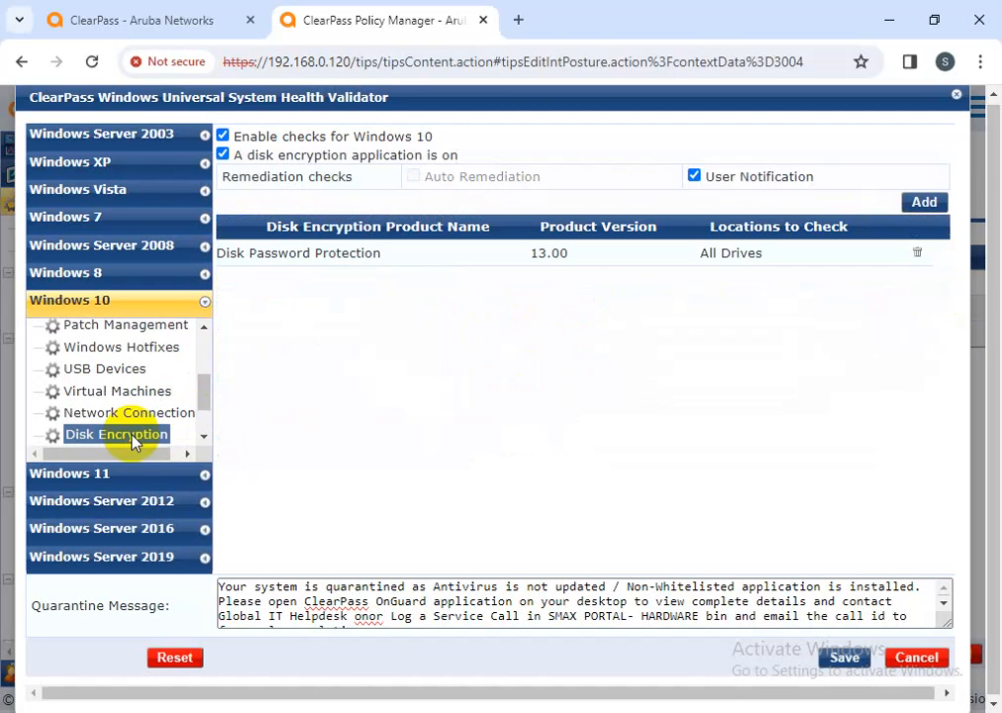
pyautogui.click(349, 255)
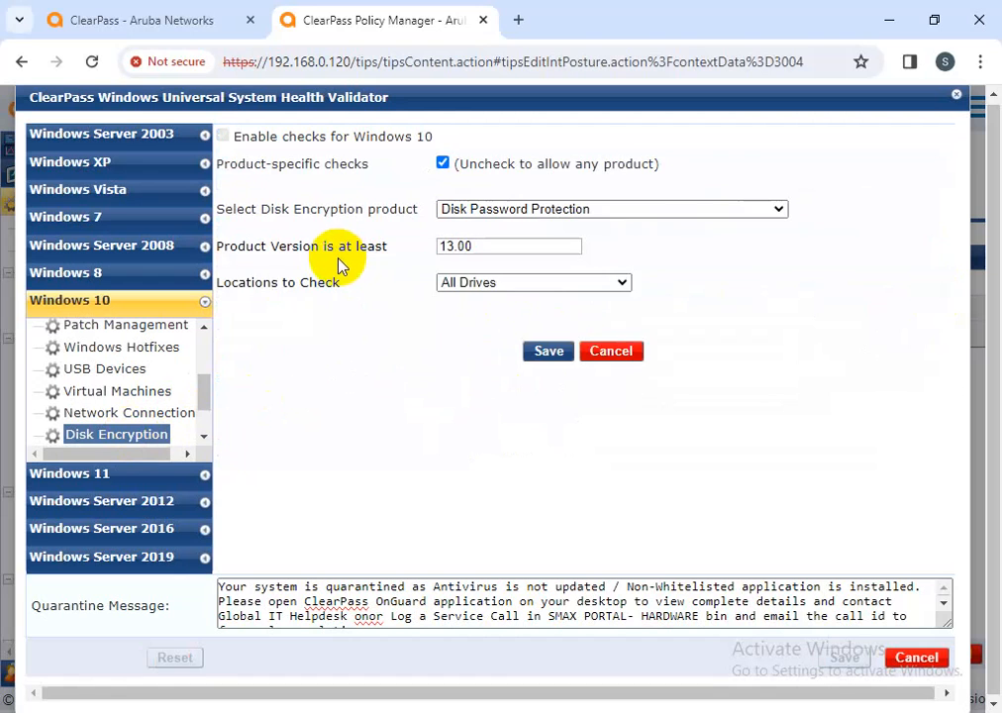
pyautogui.click(519, 208)
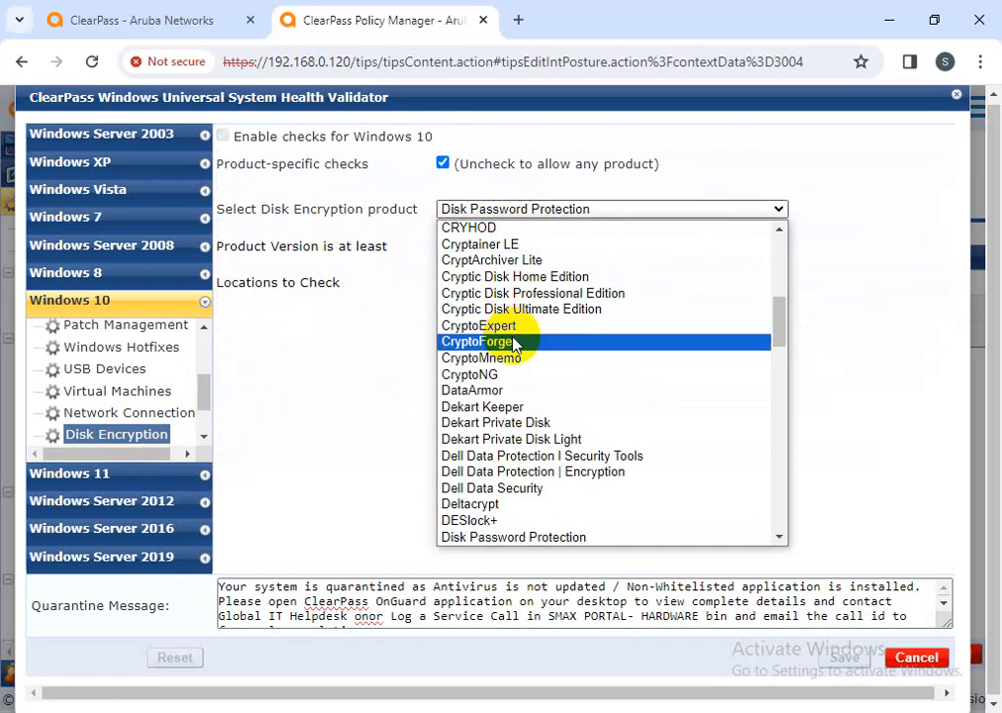
pyautogui.scroll(-15, 513, 341)
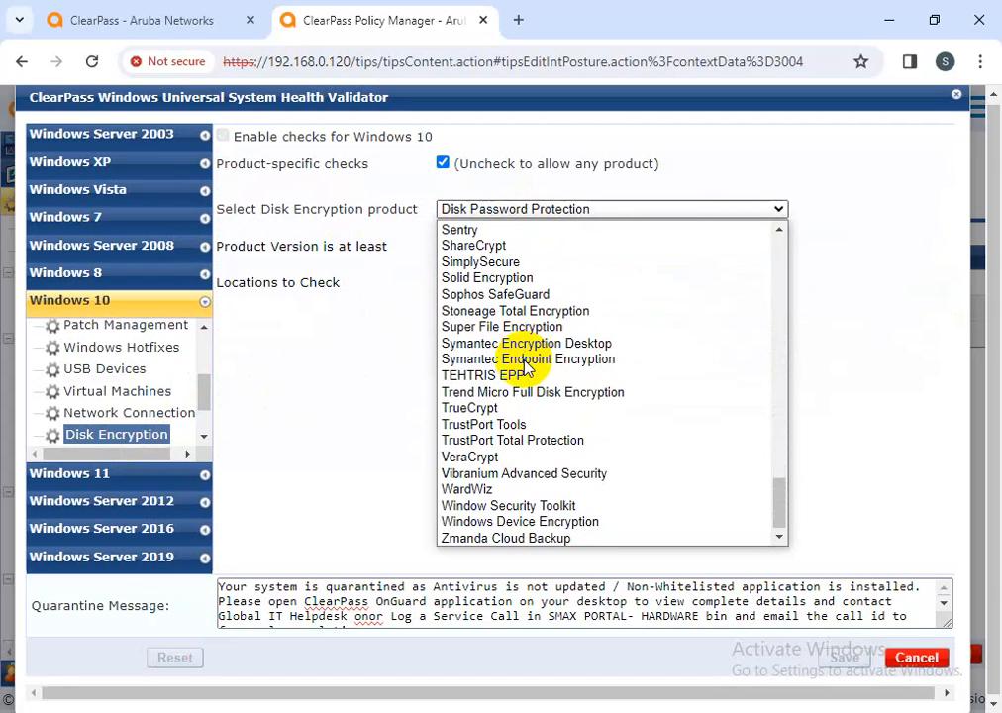
pyautogui.click(505, 326)
pyautogui.click(554, 359)
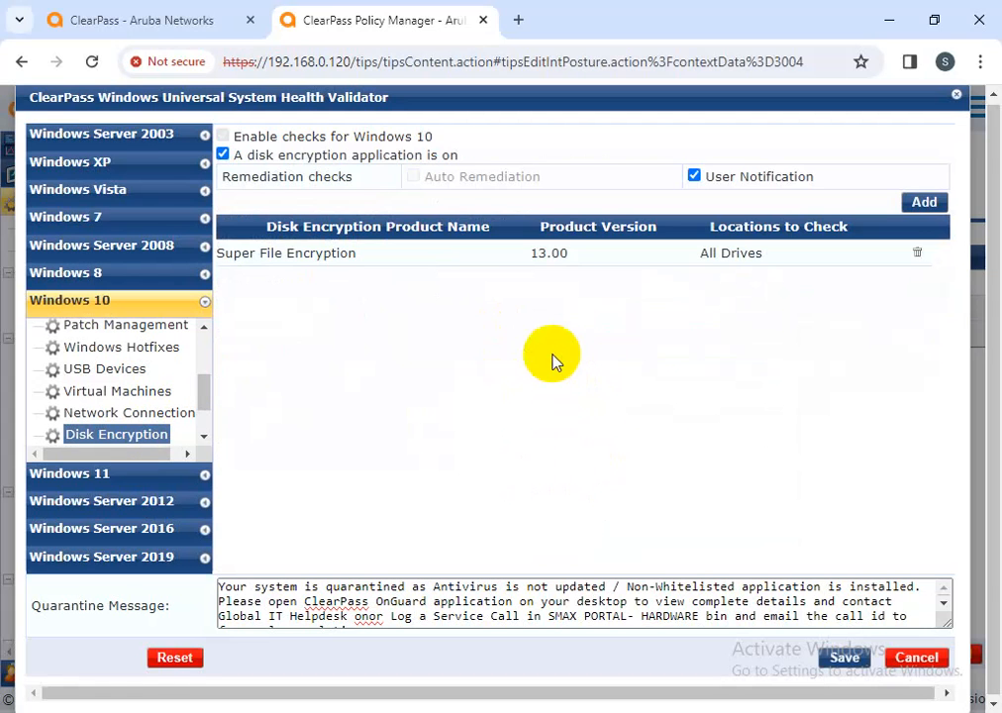
pyautogui.scroll(-2, 148, 405)
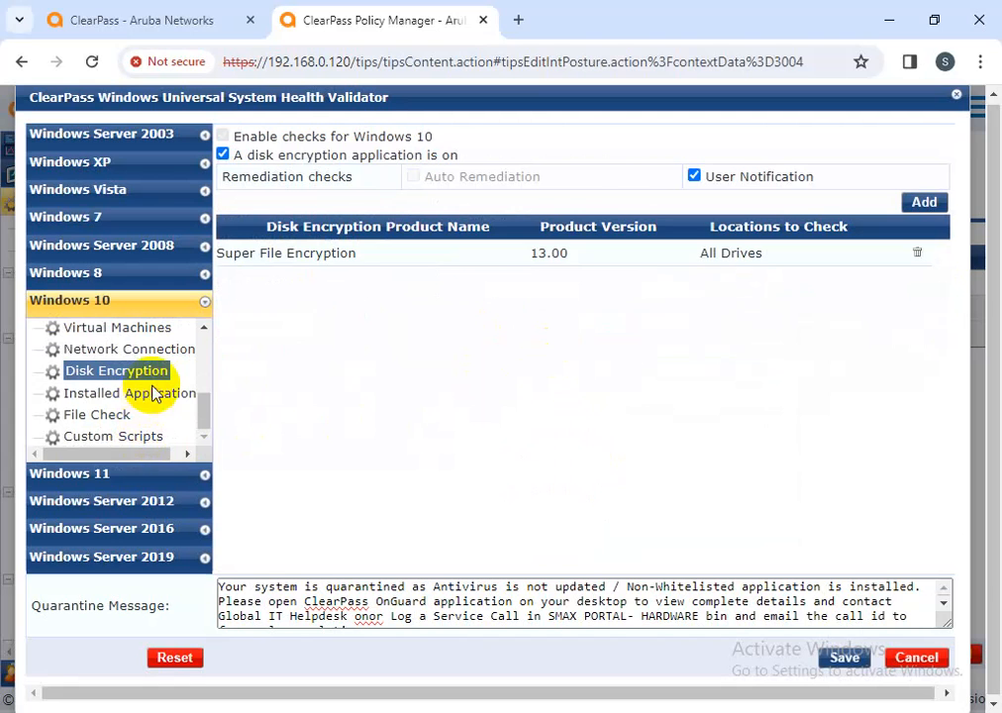
pyautogui.click(154, 393)
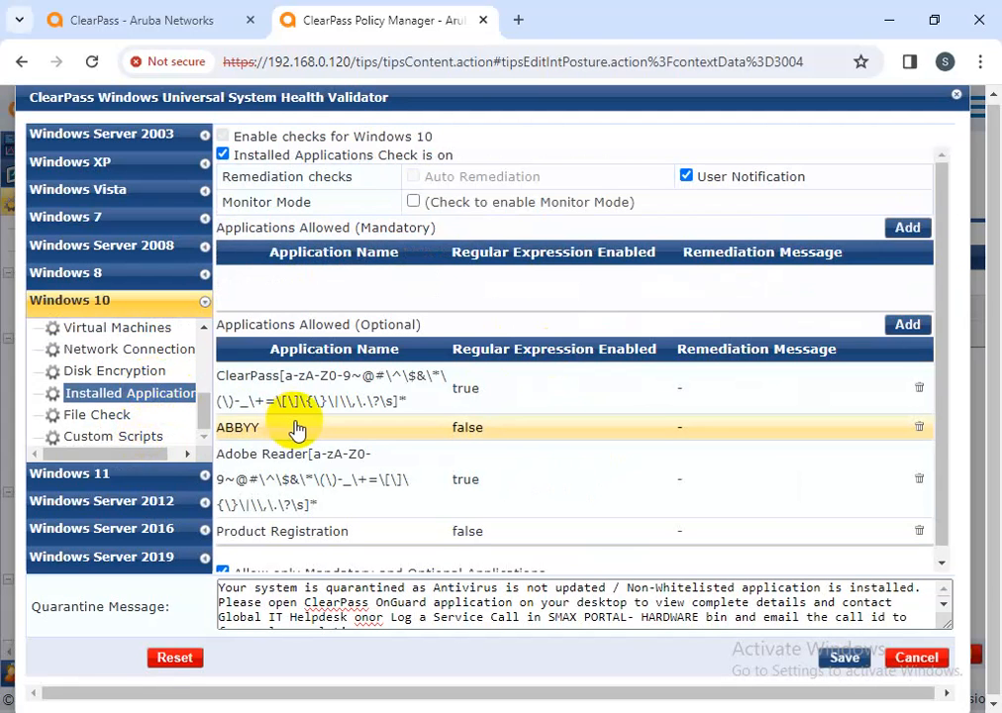
pyautogui.click(329, 392)
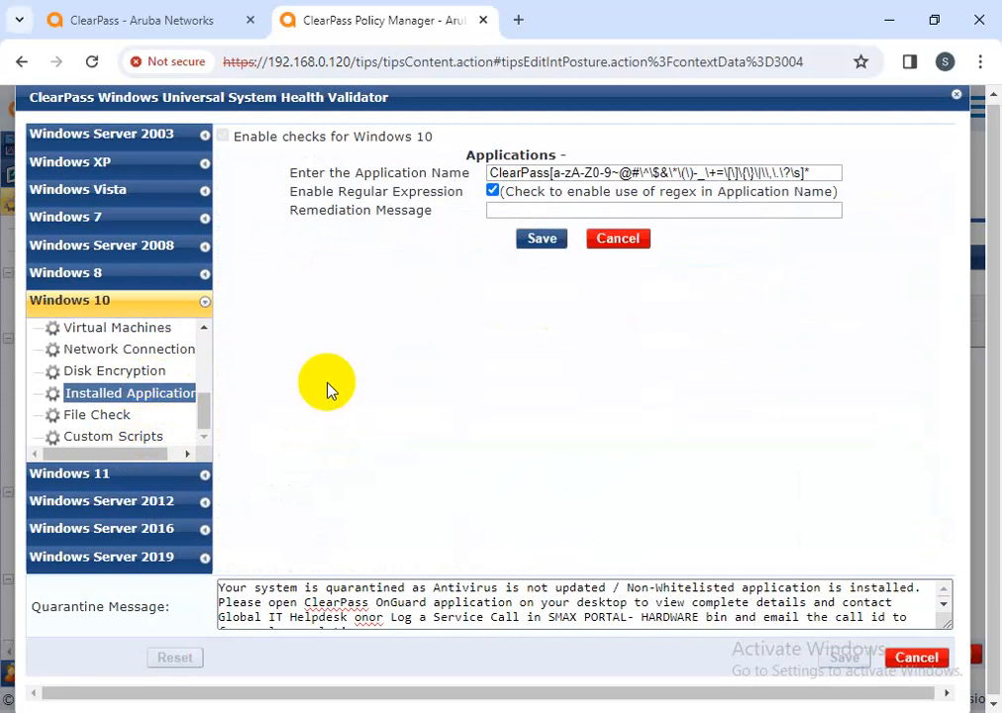
pyautogui.click(490, 172)
pyautogui.moveTo(490, 172); pyautogui.dragTo(810, 172)
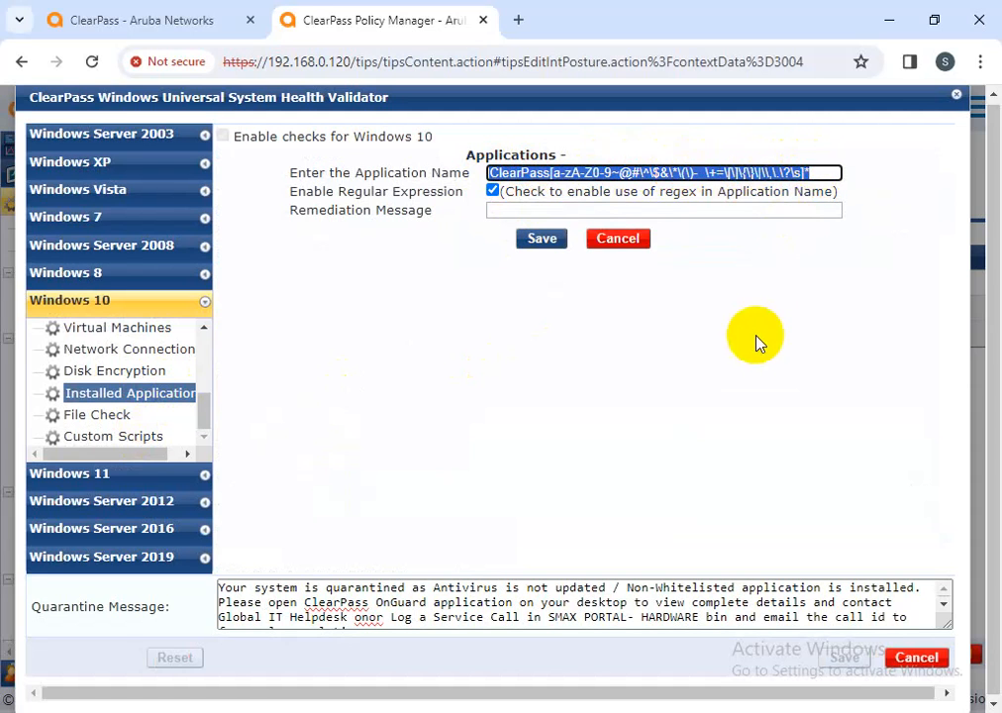
pyautogui.click(737, 210)
pyautogui.moveTo(812, 168); pyautogui.dragTo(490, 174)
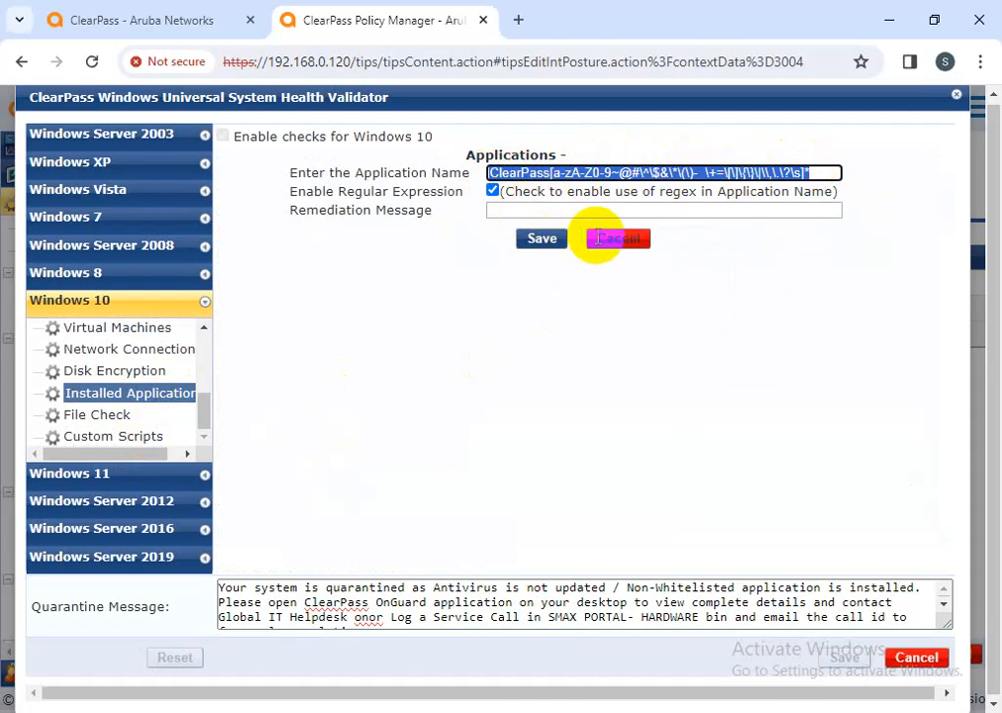
pyautogui.click(618, 241)
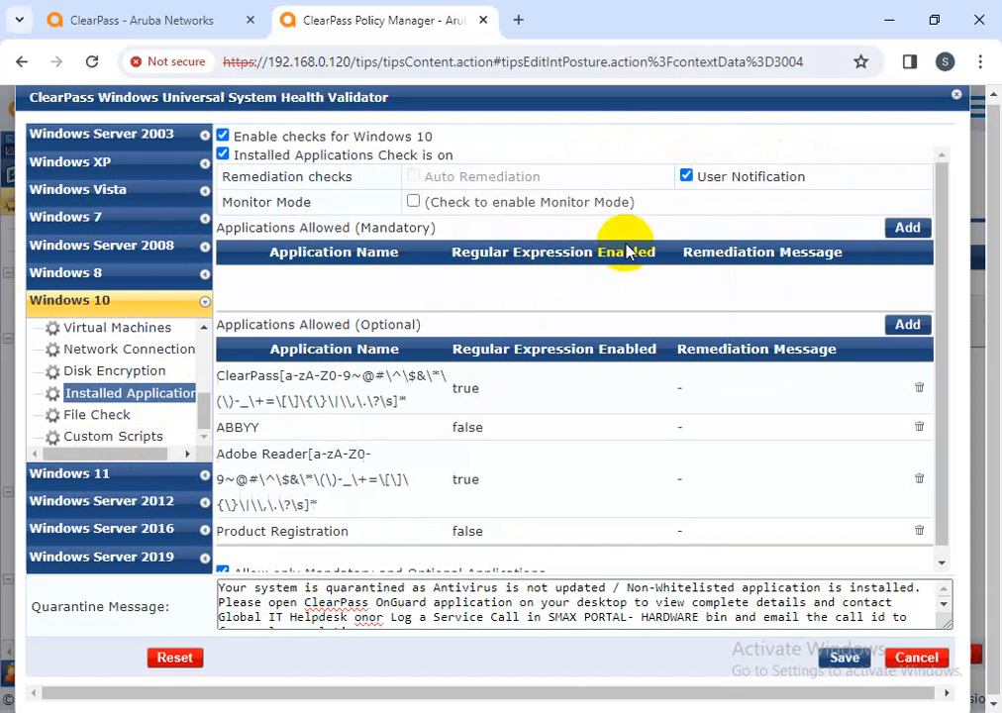
pyautogui.click(320, 428)
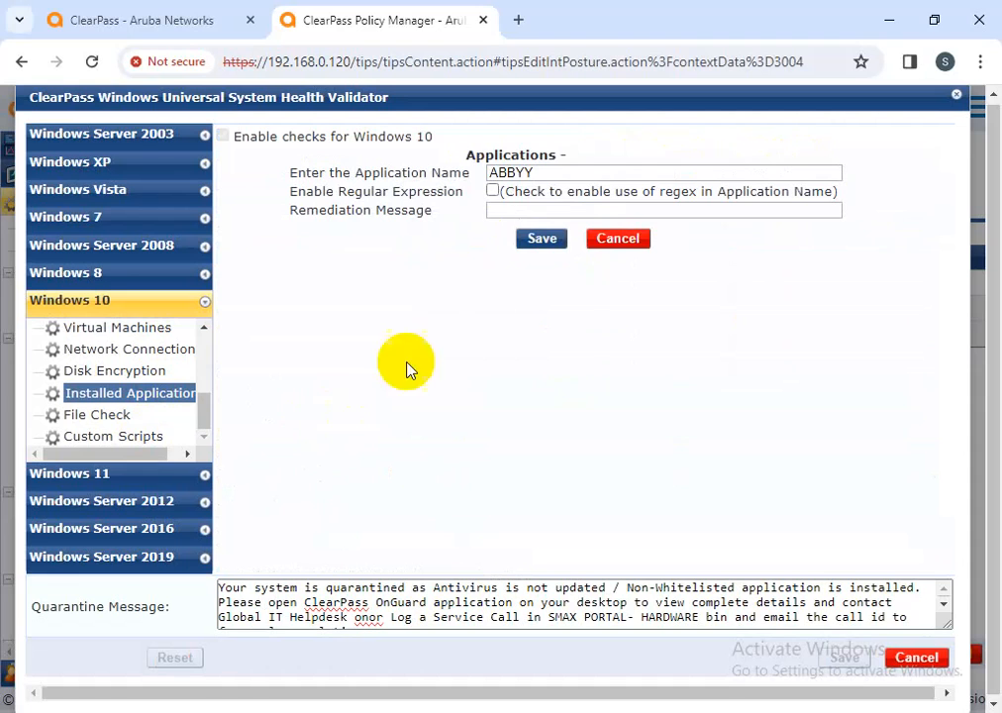
pyautogui.moveTo(542, 172); pyautogui.dragTo(479, 174)
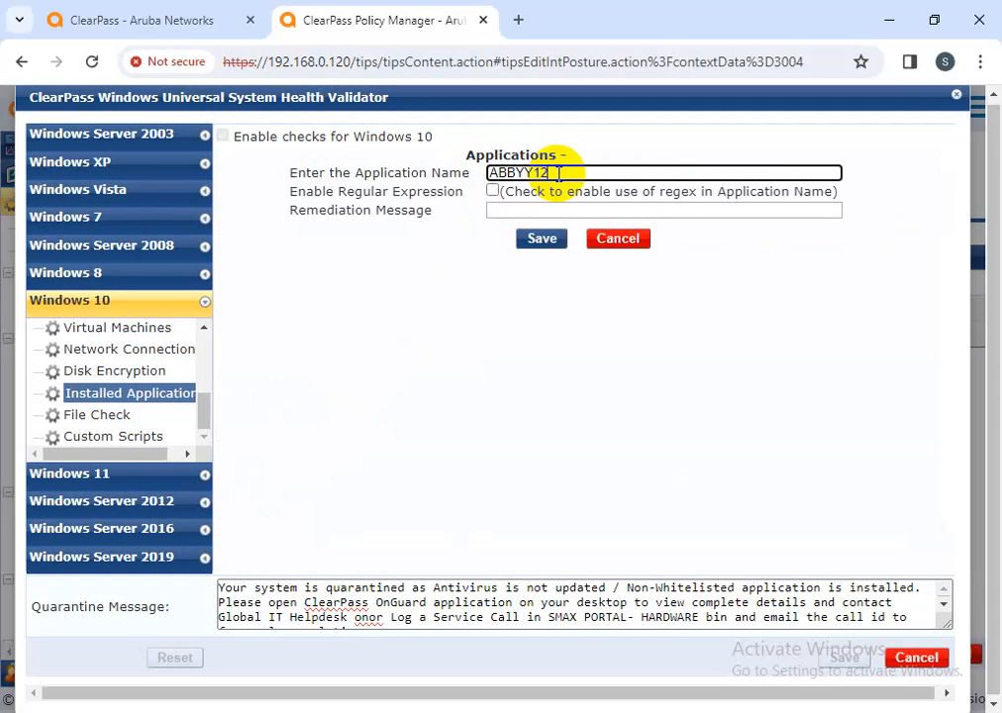
pyautogui.moveTo(559, 173); pyautogui.dragTo(496, 174)
pyautogui.click(542, 242)
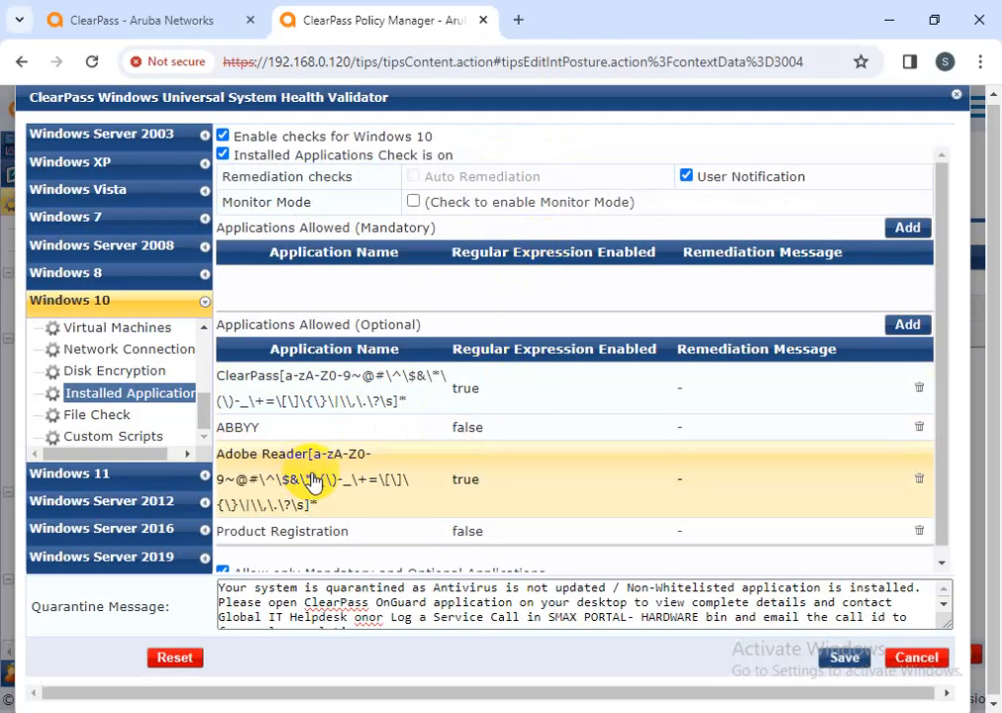
pyautogui.scroll(-1, 330, 477)
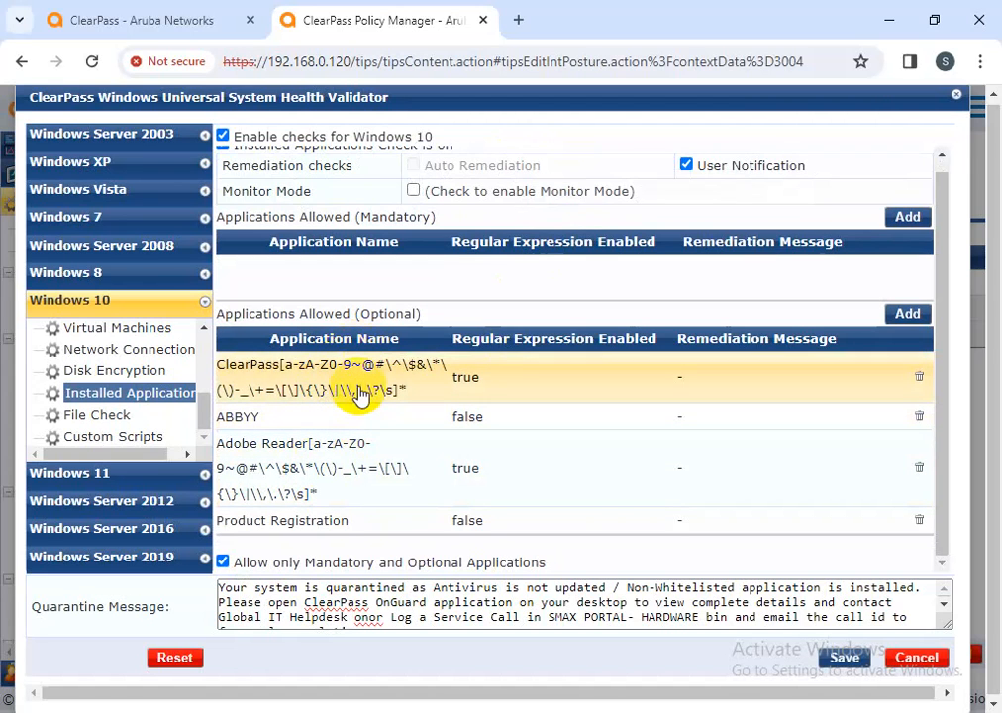
pyautogui.click(358, 387)
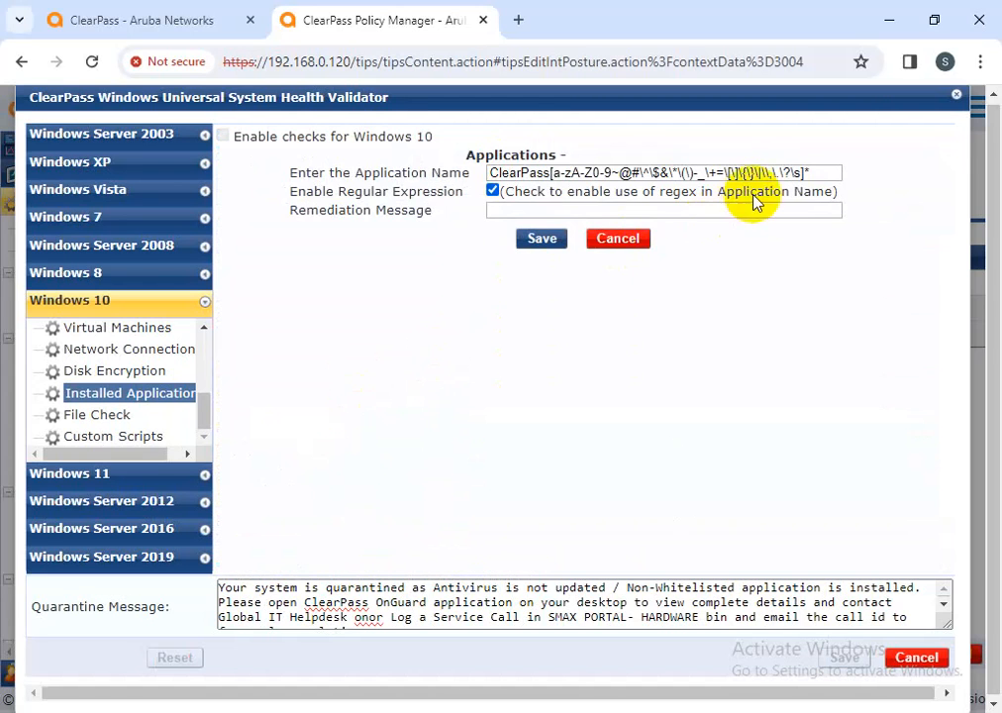
pyautogui.moveTo(807, 170); pyautogui.dragTo(552, 177)
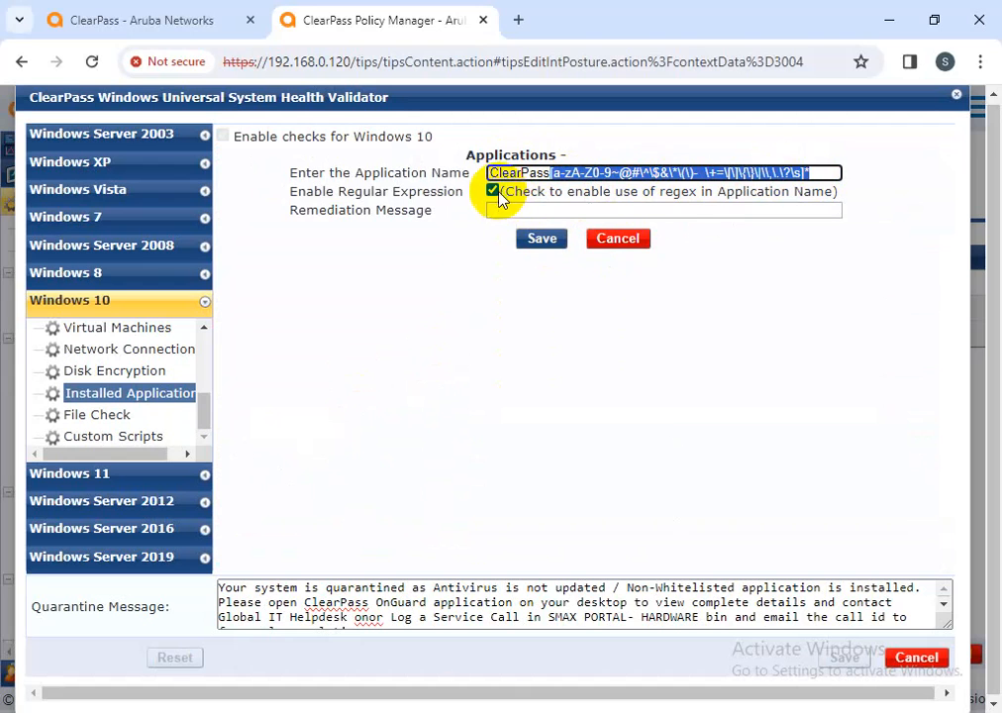
pyautogui.click(622, 242)
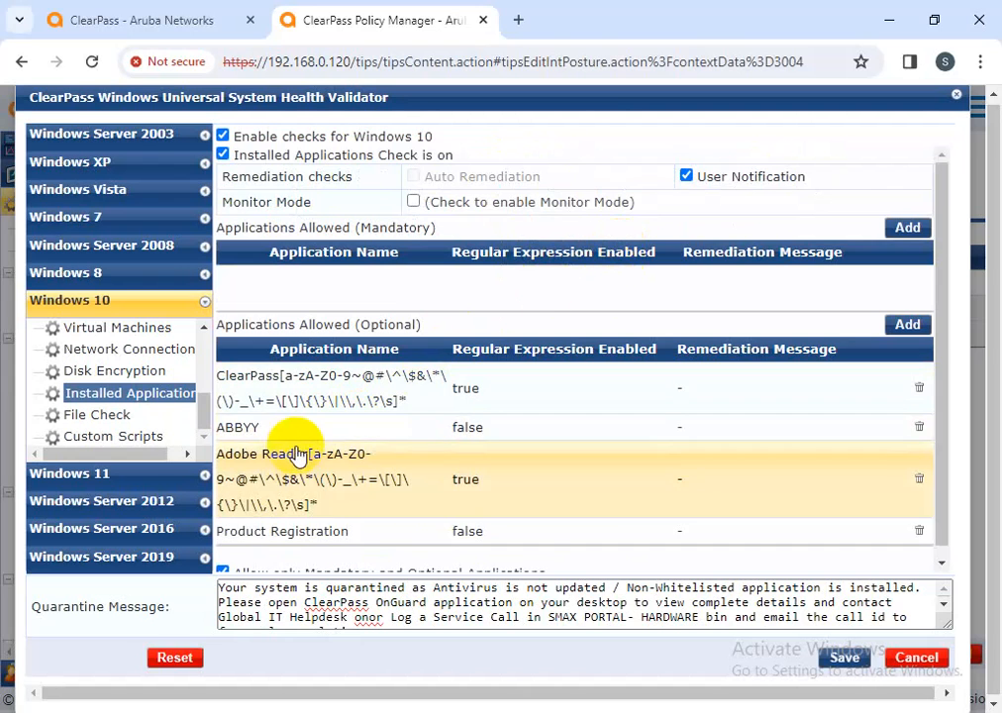
pyautogui.click(294, 429)
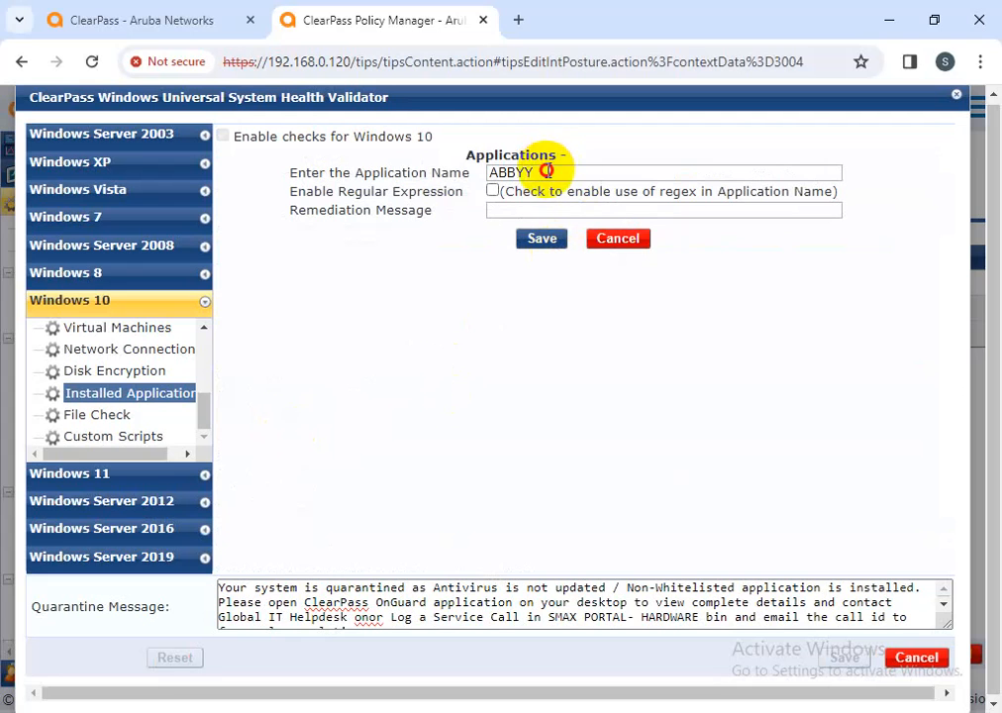
pyautogui.moveTo(546, 171); pyautogui.dragTo(492, 172)
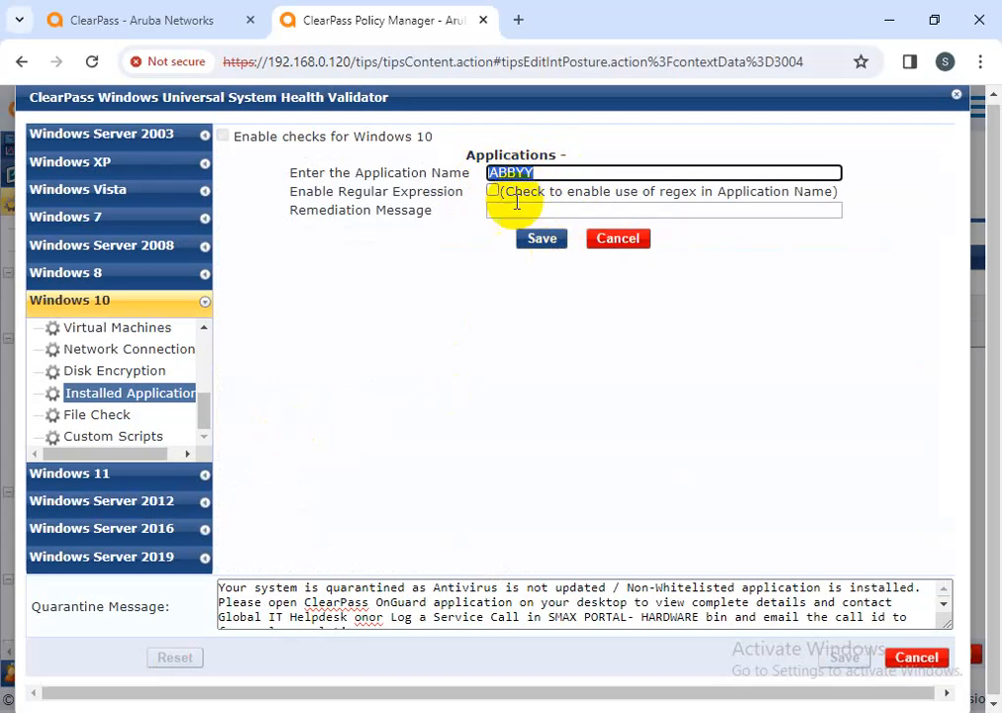
pyautogui.click(641, 244)
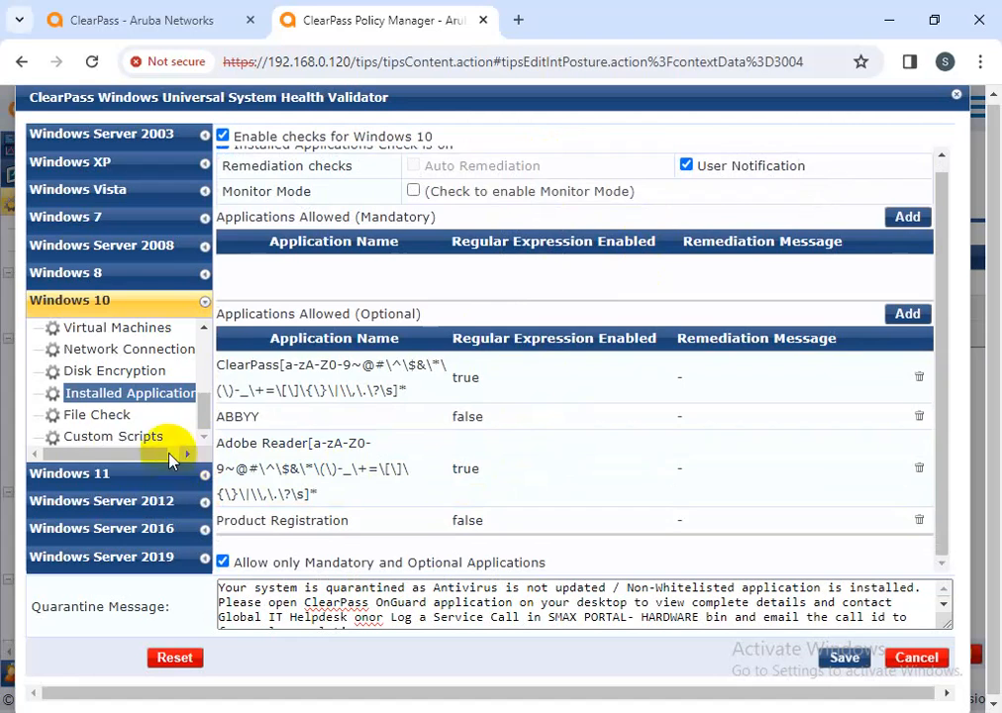
# Turn on Windows 10 custom scripts and add a script group named test using Pass All
pyautogui.click(123, 438)
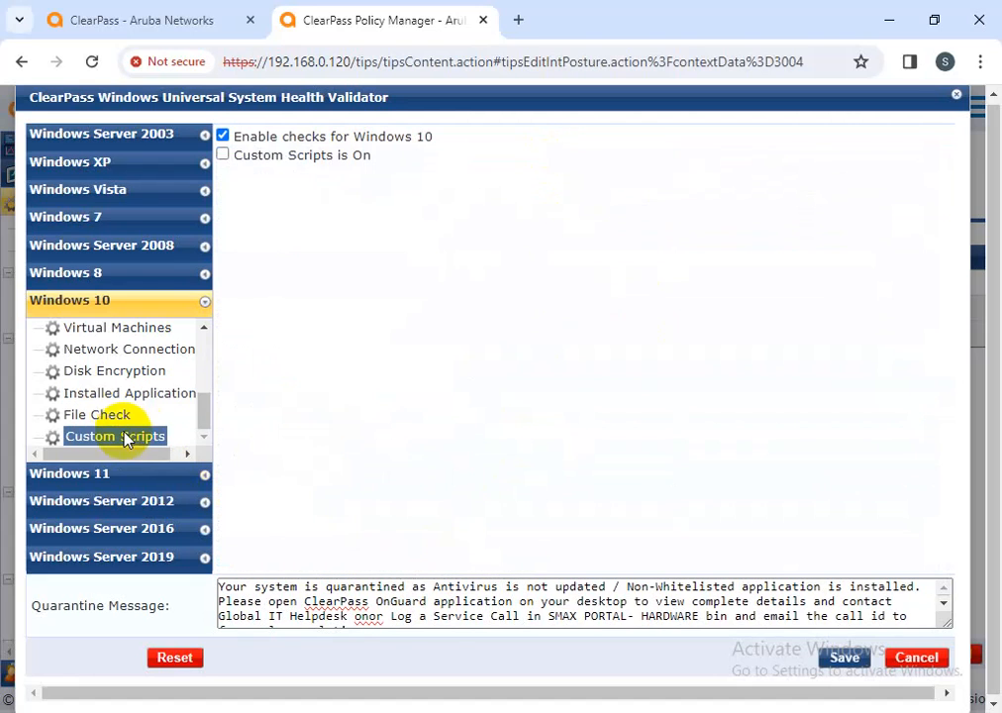
pyautogui.click(251, 157)
pyautogui.click(921, 228)
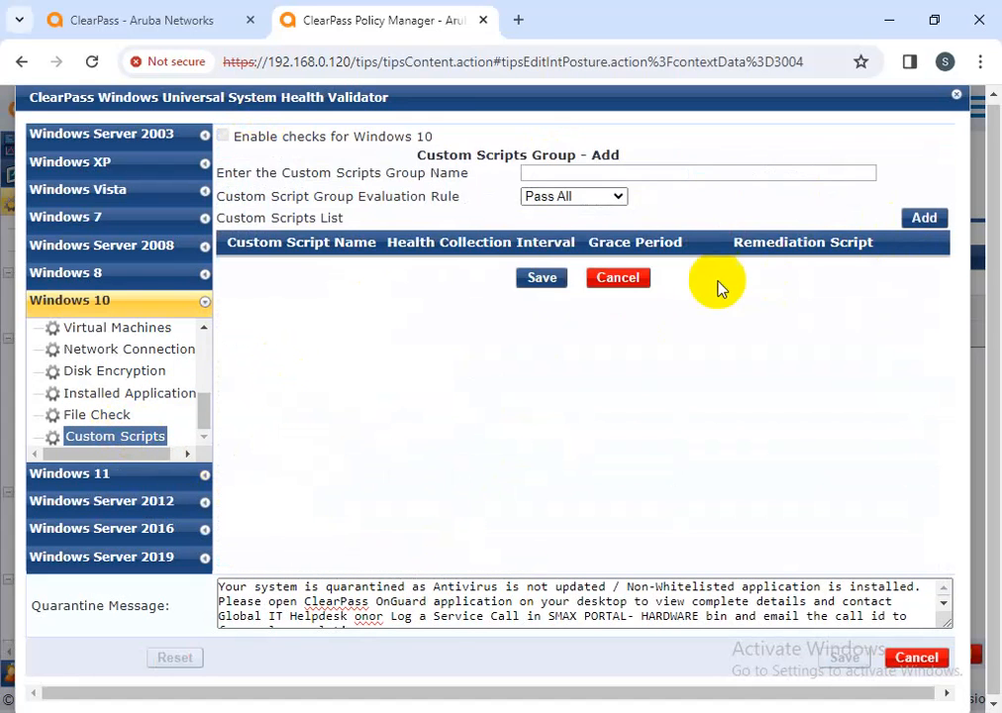
pyautogui.click(589, 175)
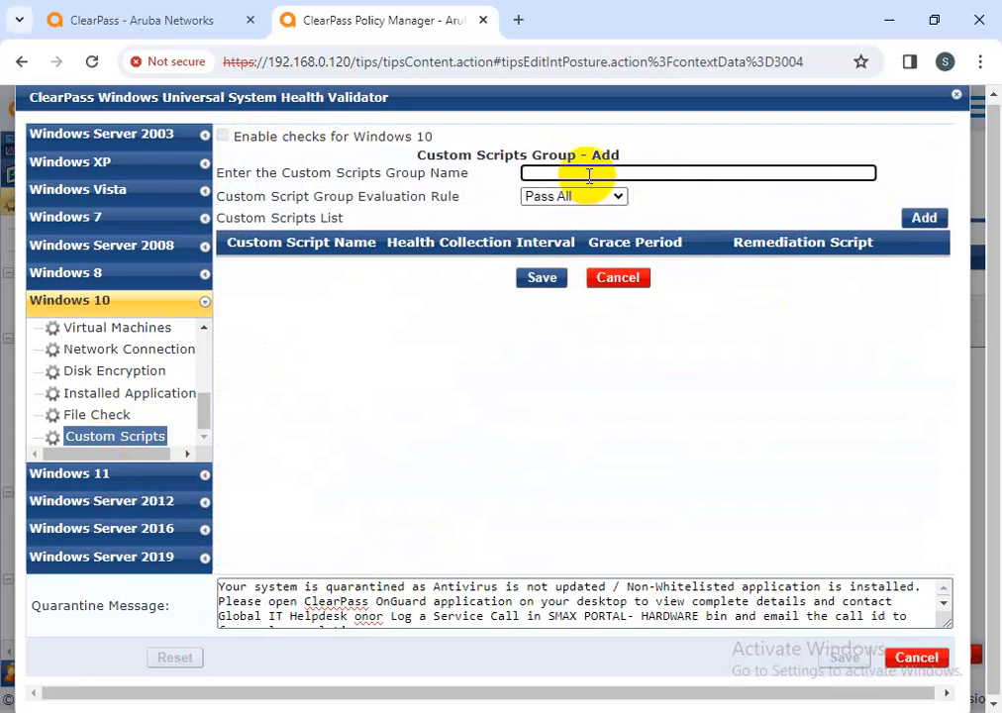
pyautogui.write('test')
pyautogui.click(618, 197)
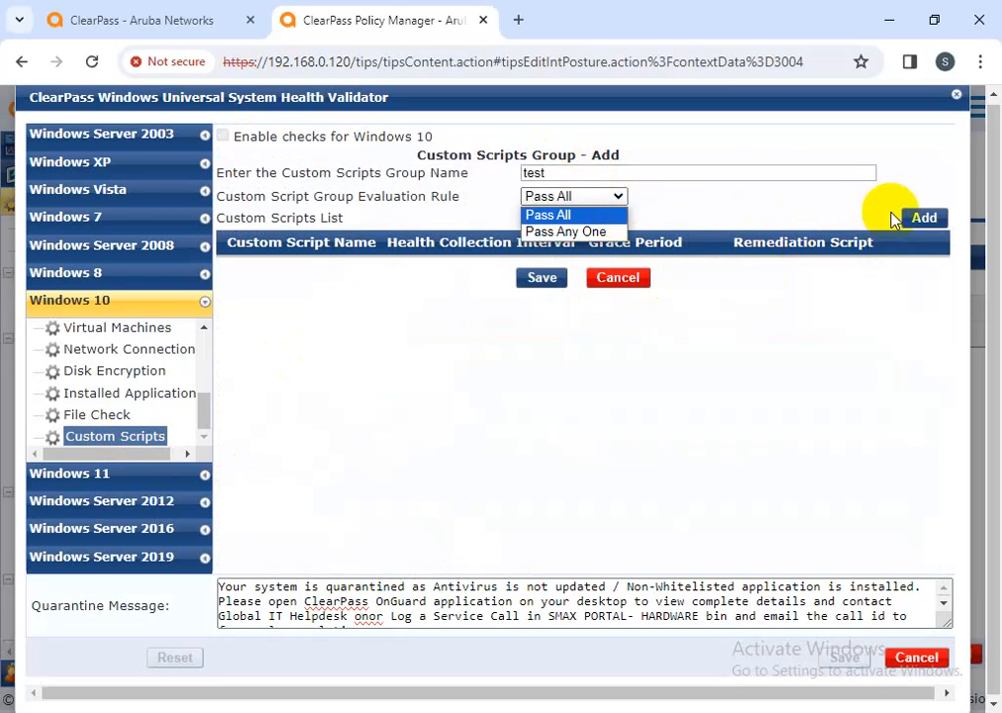
# Look for custom scripts to add to the test group, finding the list empty
pyautogui.click(921, 218)
pyautogui.click(617, 193)
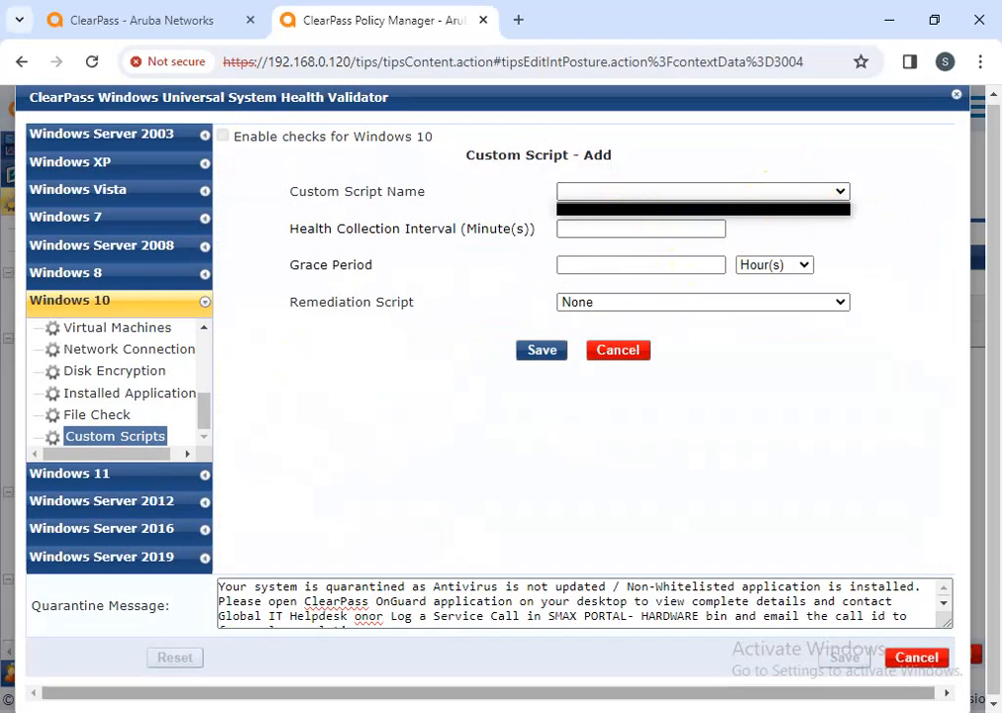
pyautogui.click(633, 197)
pyautogui.click(632, 195)
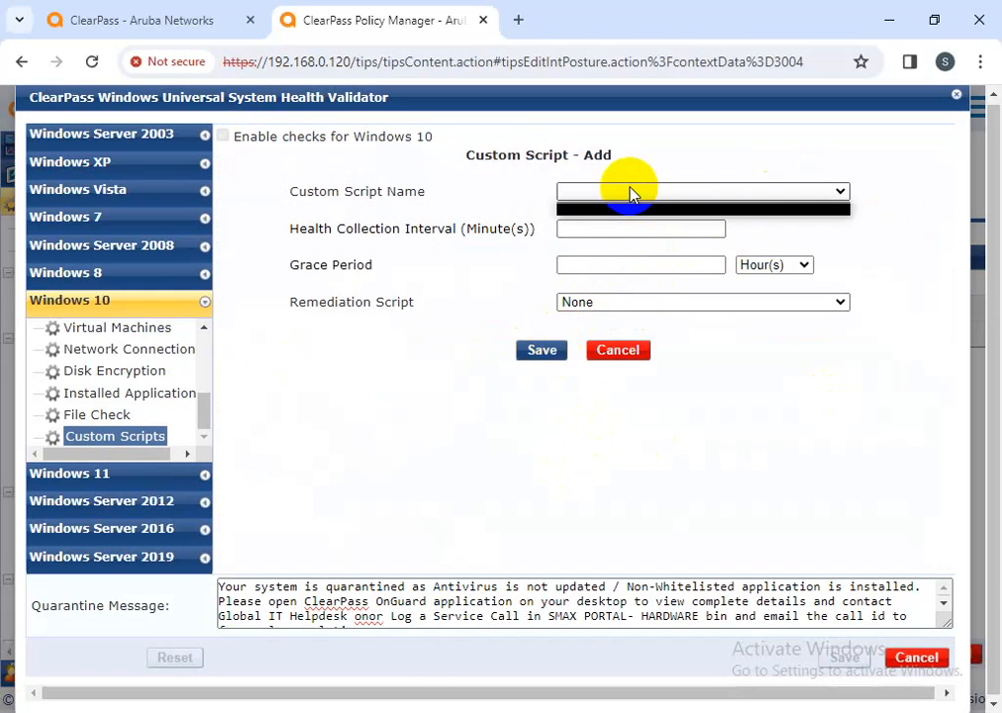
pyautogui.click(623, 198)
pyautogui.click(619, 228)
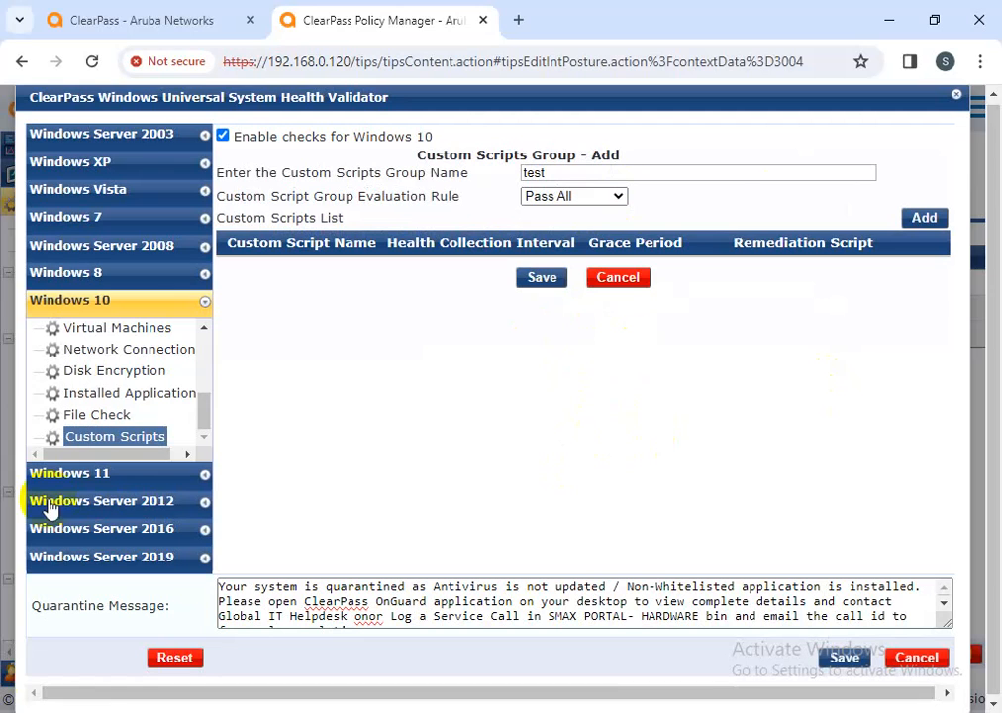
pyautogui.scroll(5, 121, 386)
# Review the Windows 10 Processes, AntiVirus, Windows Hotfixes, USB Devices and Installed Applications checks
pyautogui.click(121, 354)
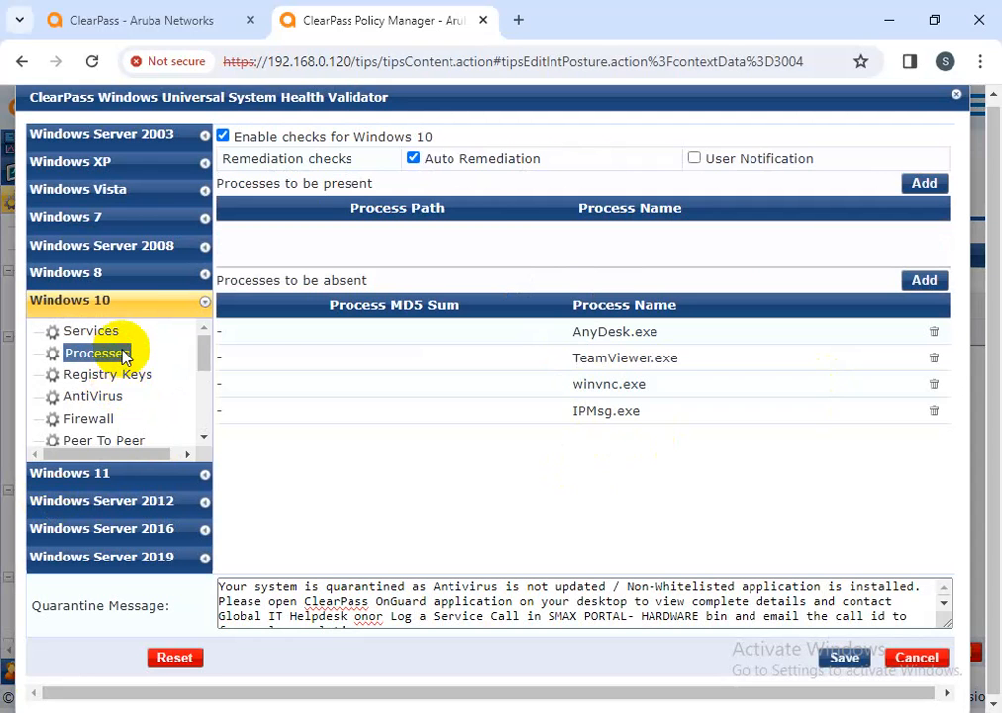
pyautogui.click(123, 399)
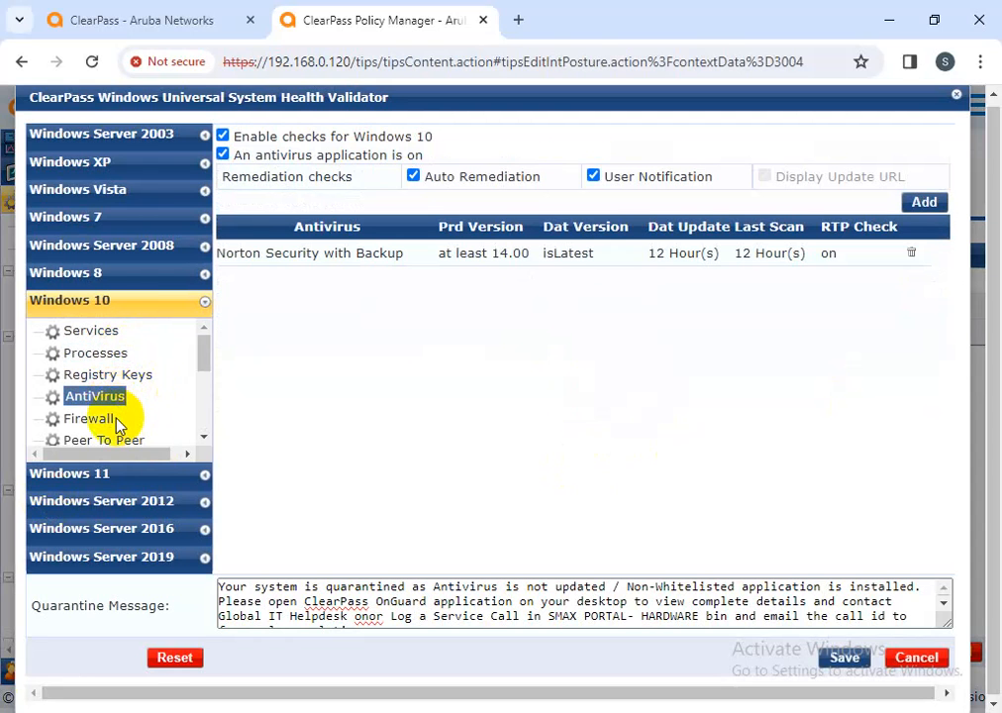
pyautogui.scroll(-3, 114, 406)
pyautogui.click(126, 391)
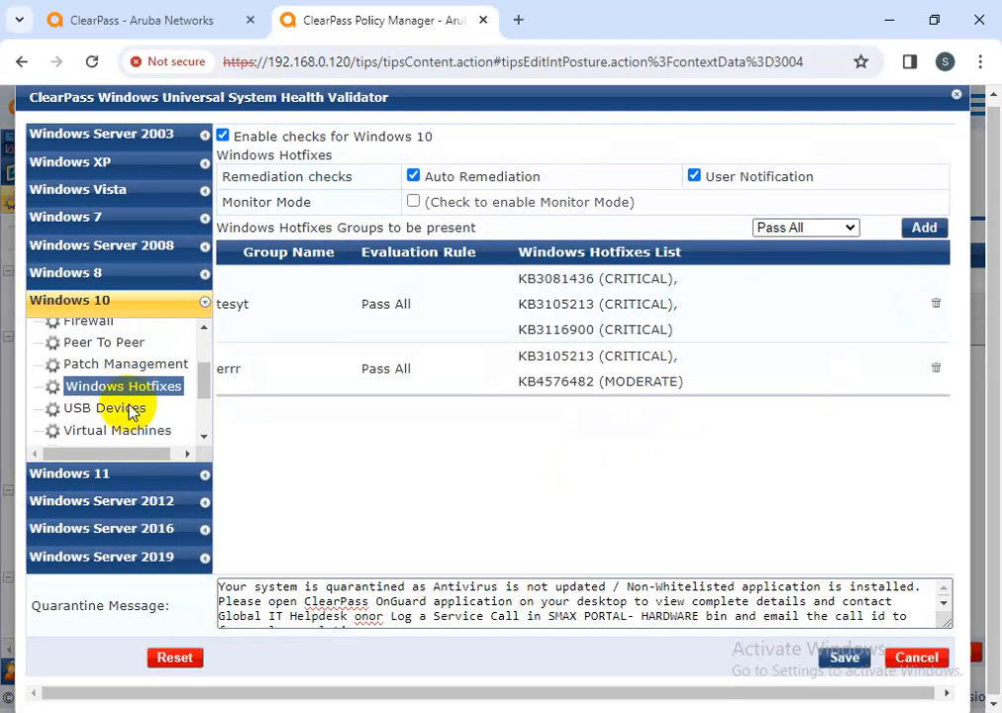
pyautogui.click(129, 408)
pyautogui.scroll(-3, 127, 414)
pyautogui.click(125, 400)
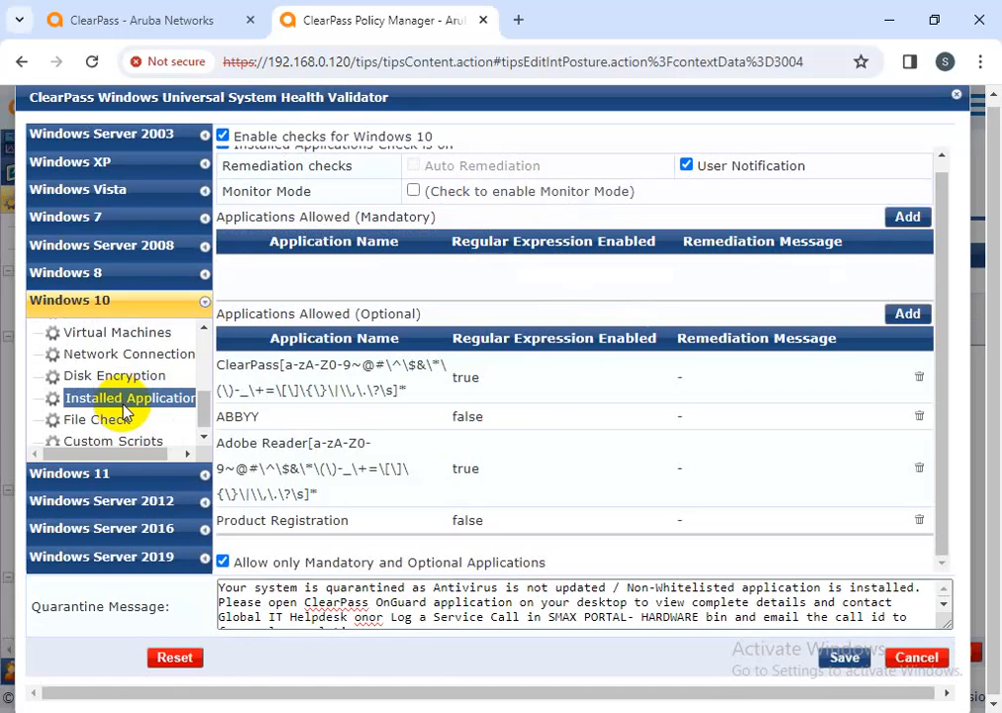
pyautogui.scroll(5, 123, 413)
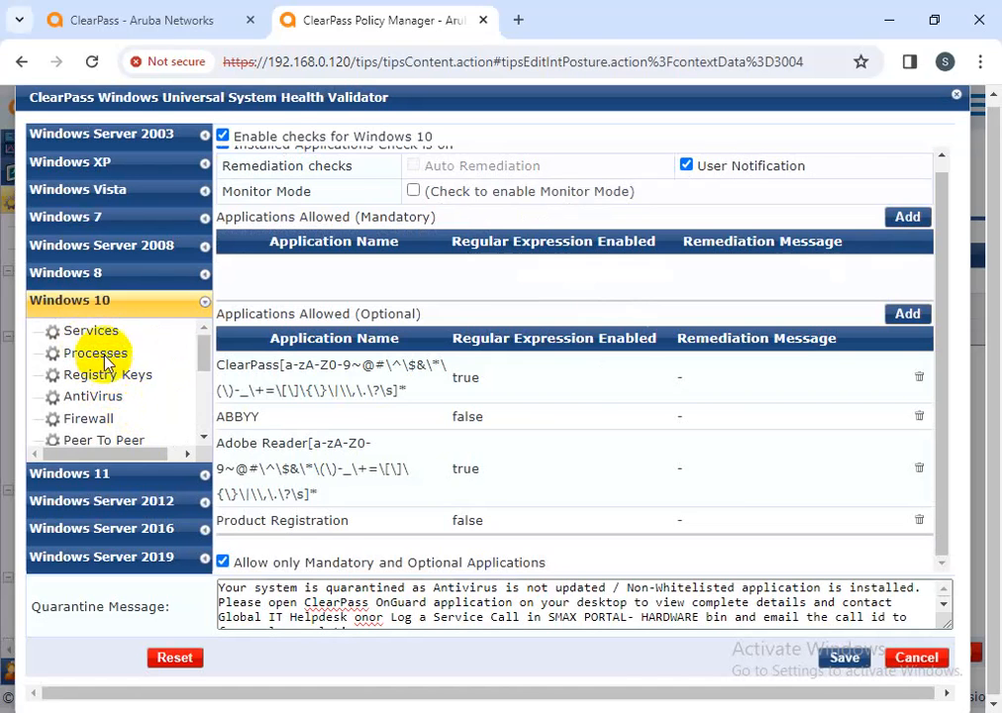
# Step again through Processes, Registry Keys, AntiVirus, Hotfixes and USB, ending on Installed Applications
pyautogui.click(103, 355)
pyautogui.click(109, 377)
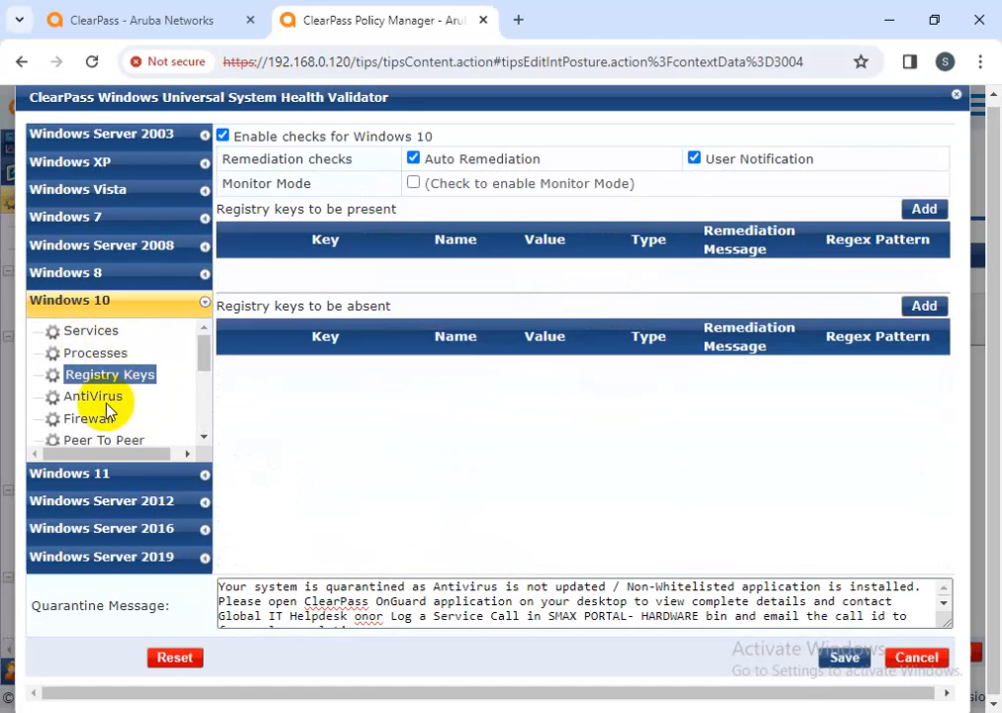
pyautogui.click(95, 396)
pyautogui.scroll(-3, 99, 416)
pyautogui.click(111, 391)
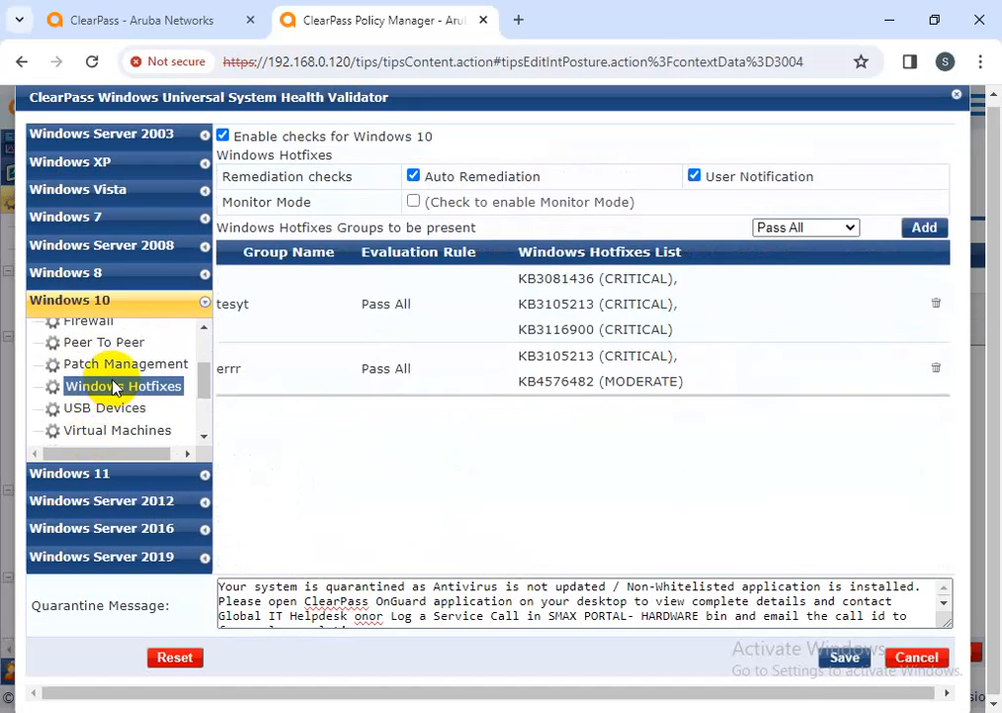
pyautogui.click(104, 410)
pyautogui.scroll(-2, 129, 421)
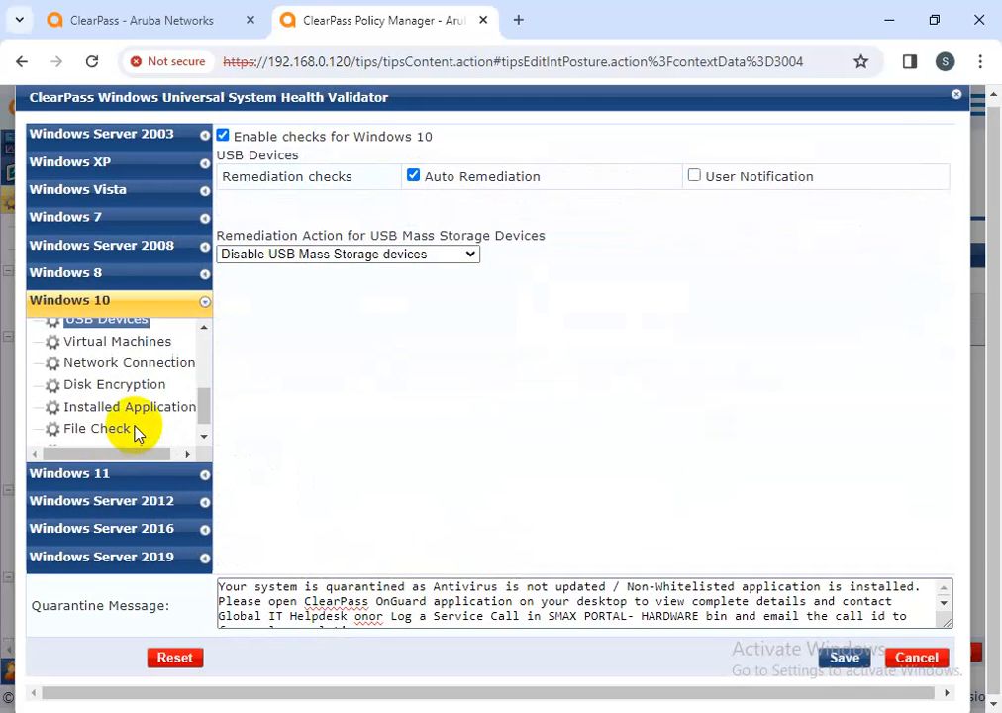
pyautogui.click(124, 397)
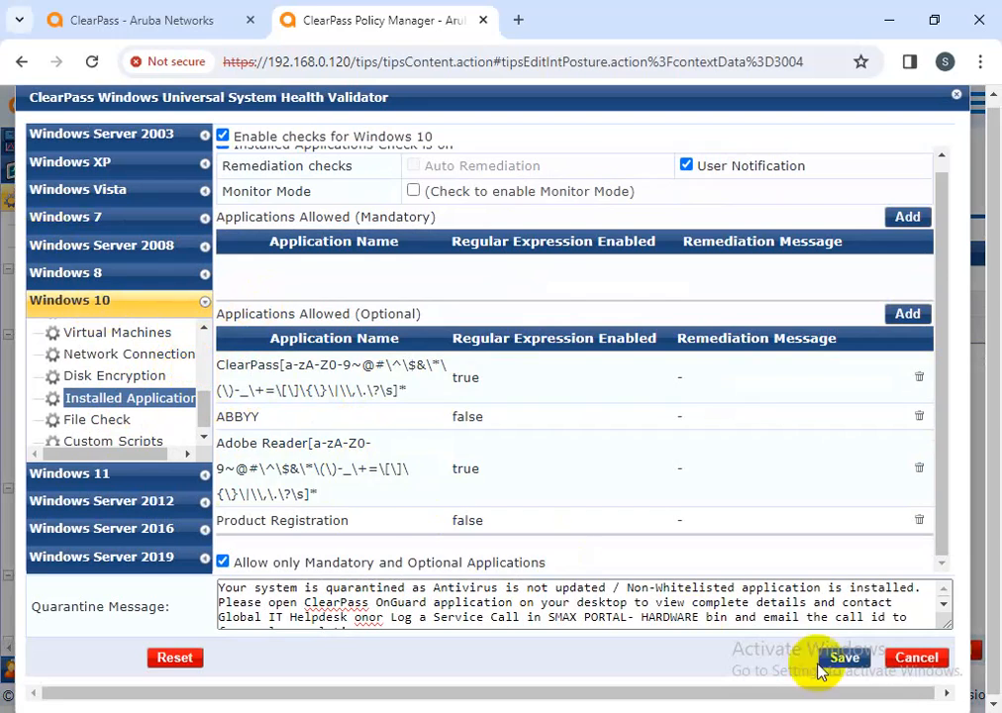
# Cancel the validator and policy edits, confirming the discard to return to Posture Policies
pyautogui.click(917, 658)
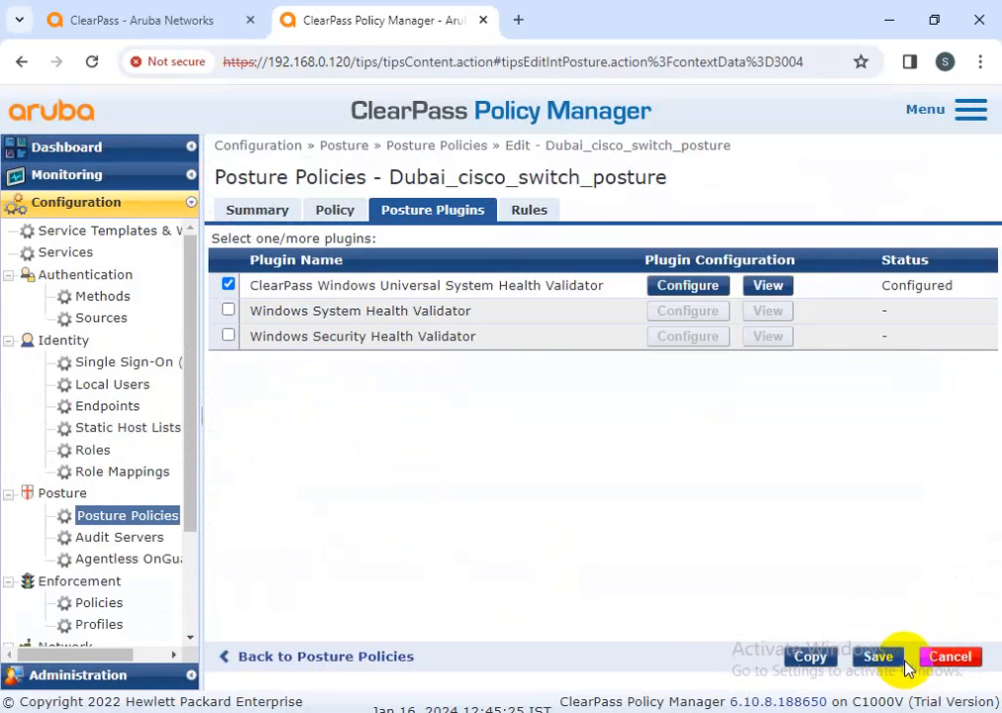
pyautogui.click(952, 659)
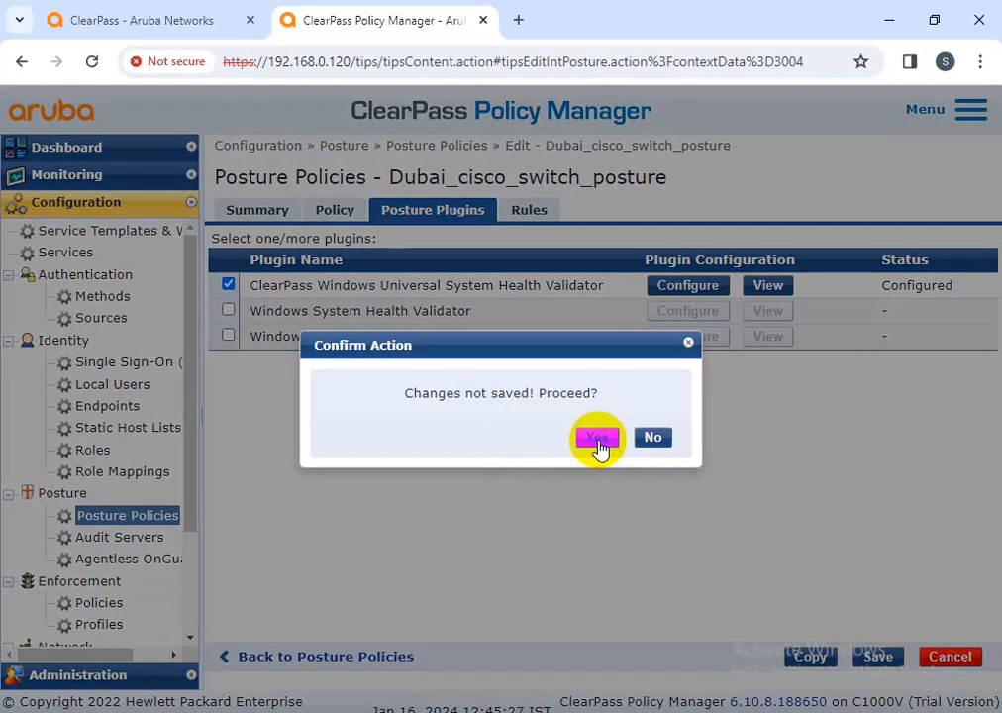
pyautogui.click(598, 441)
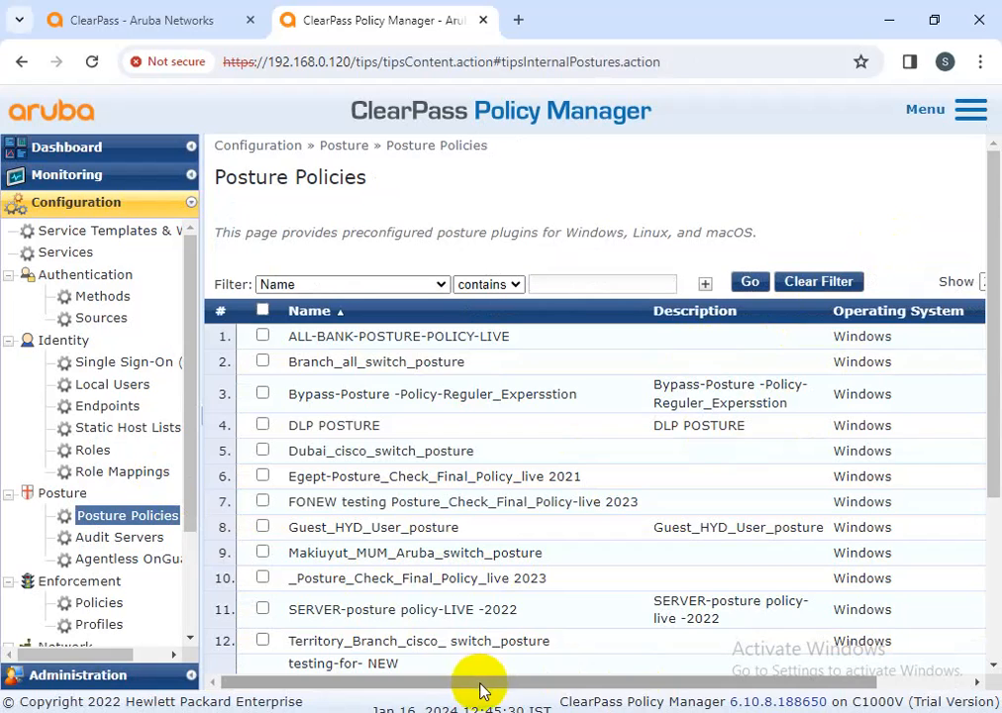
pyautogui.moveTo(483, 691); pyautogui.dragTo(599, 690)
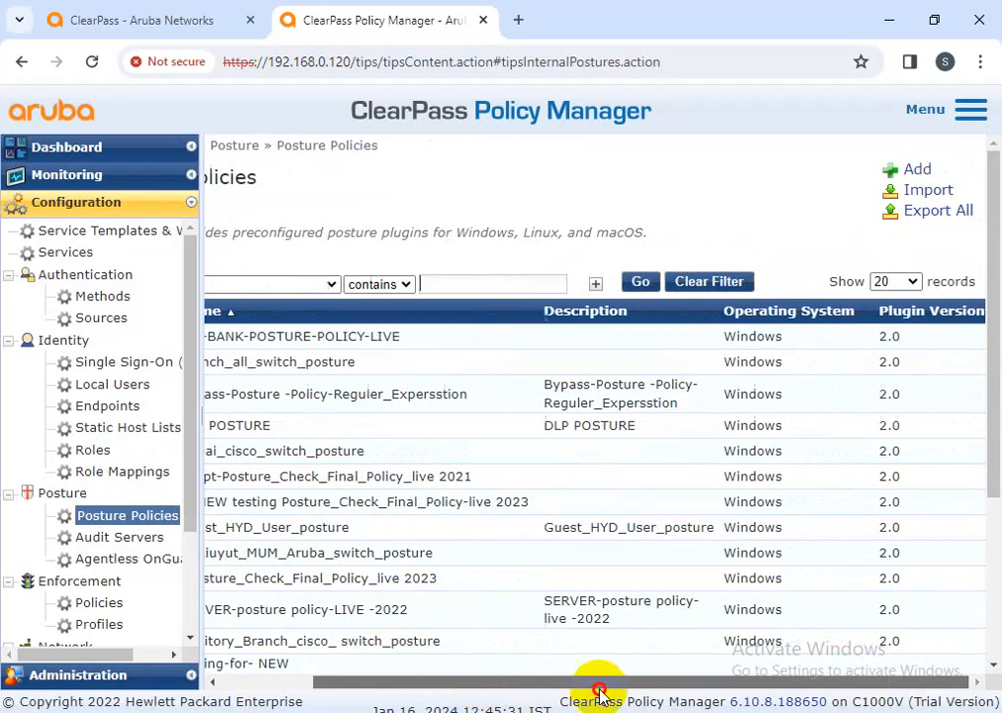
# Add posture policy new-posture_UK and paste the same text into its description
pyautogui.click(917, 170)
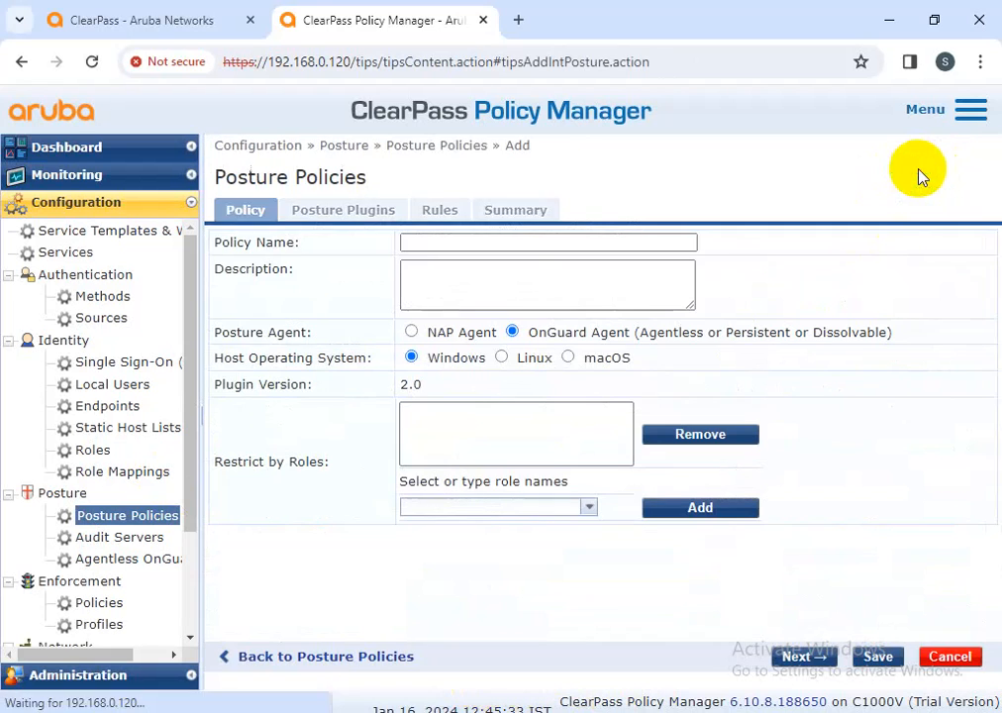
pyautogui.click(405, 241)
pyautogui.write('new-posture_UK')
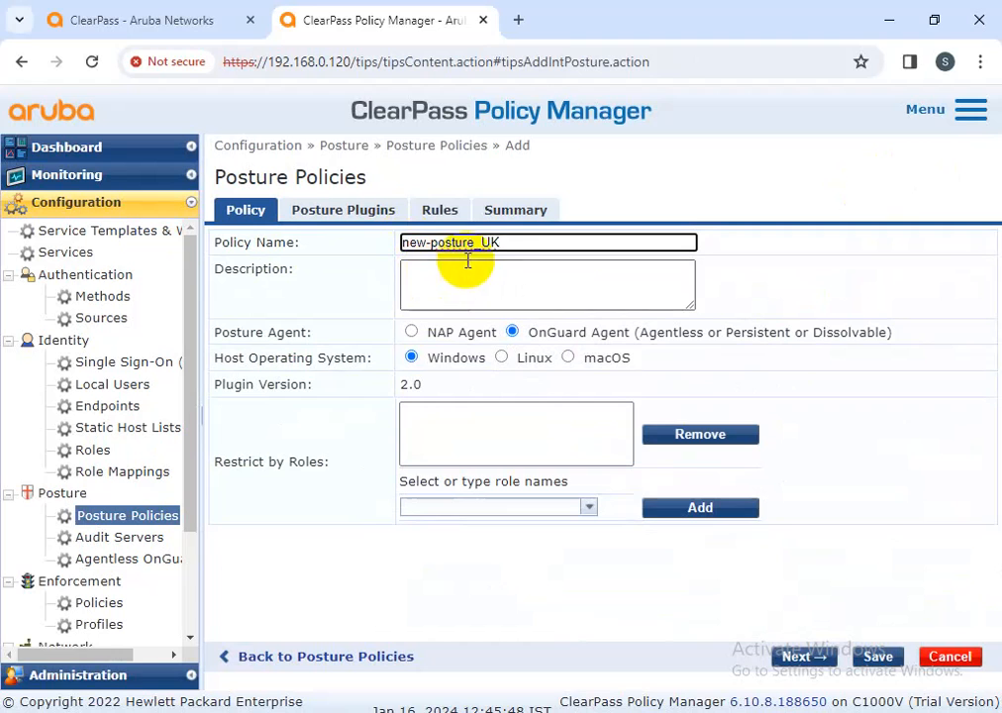
pyautogui.moveTo(512, 242); pyautogui.dragTo(397, 269)
pyautogui.hotkey('ctrl', 'c')
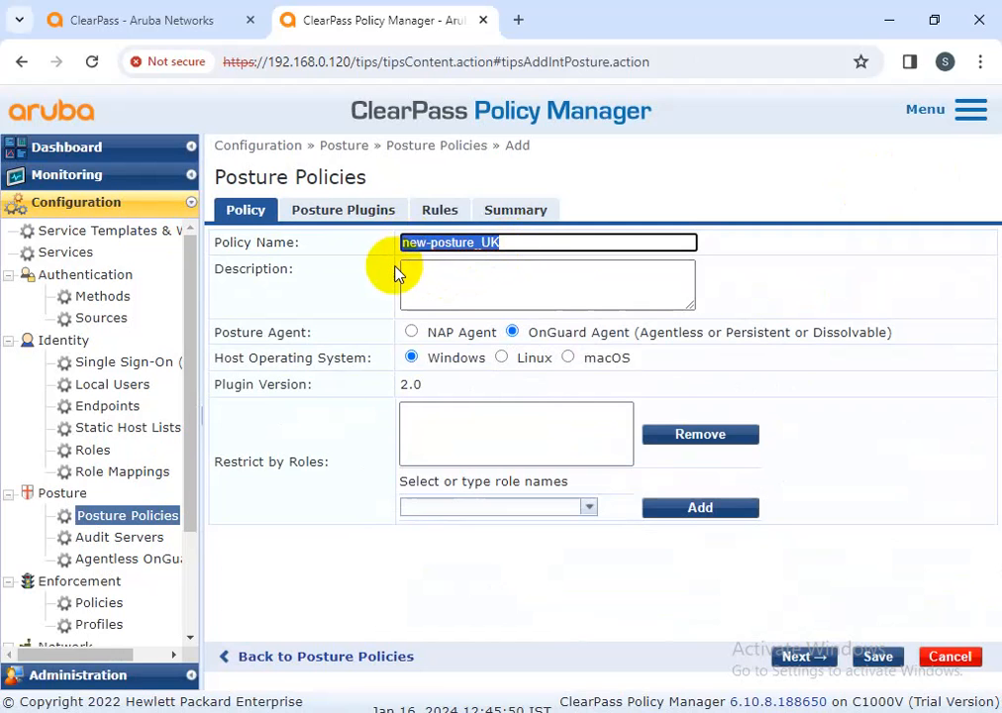
pyautogui.click(466, 286)
pyautogui.hotkey('ctrl', 'v')
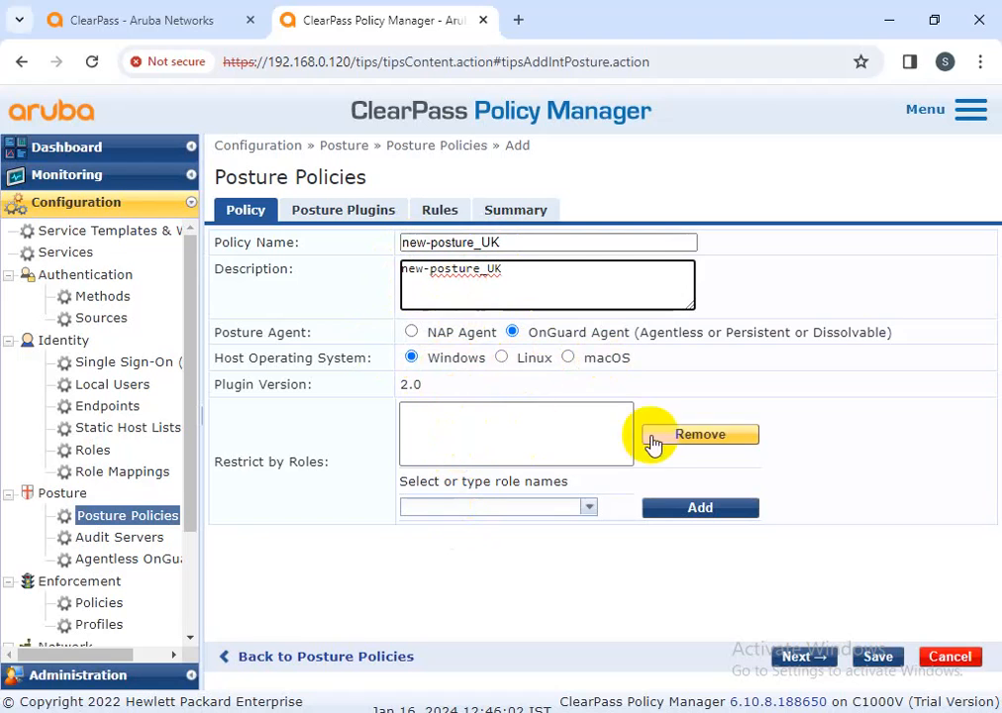
# Tick and untick the Windows Universal SHV plugin, then view the policy's empty Rules list
pyautogui.click(331, 211)
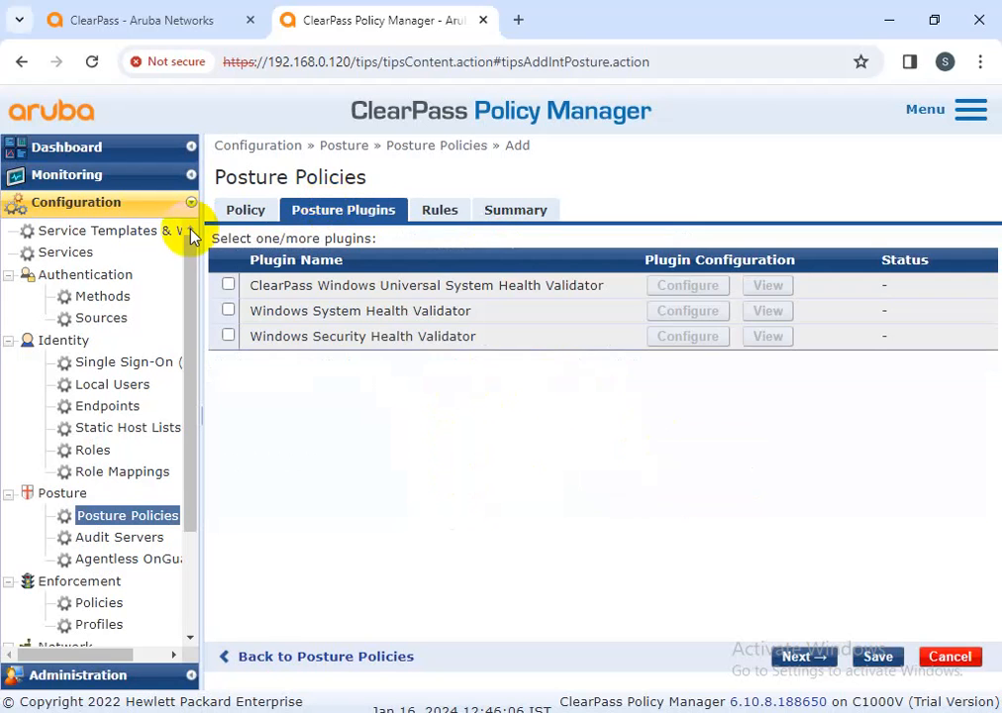
pyautogui.click(228, 286)
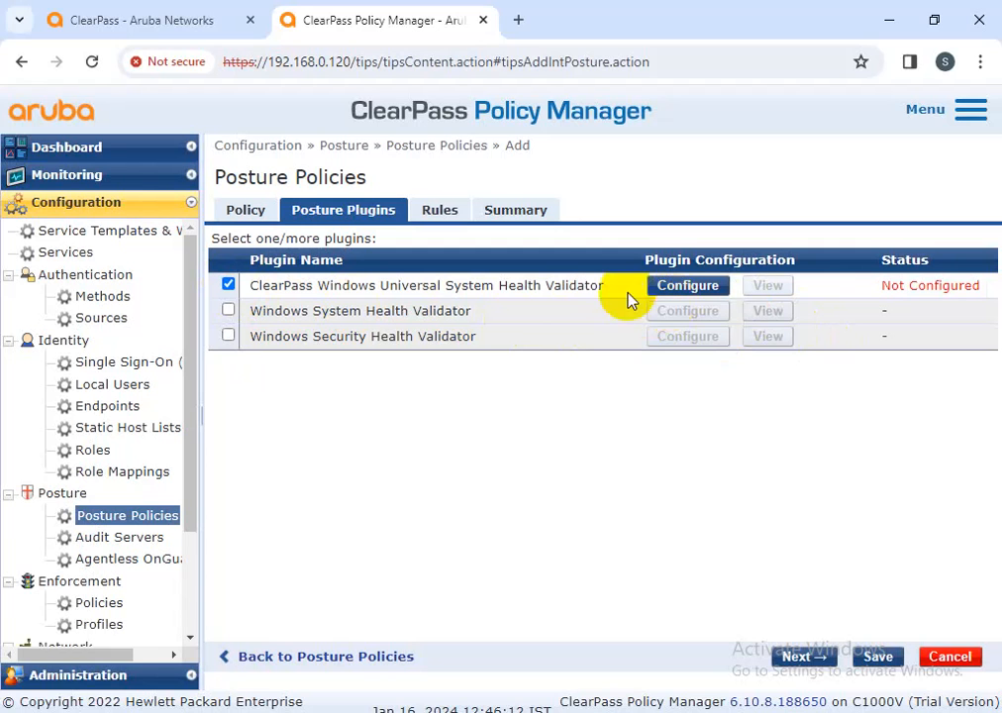
pyautogui.click(228, 285)
pyautogui.click(443, 212)
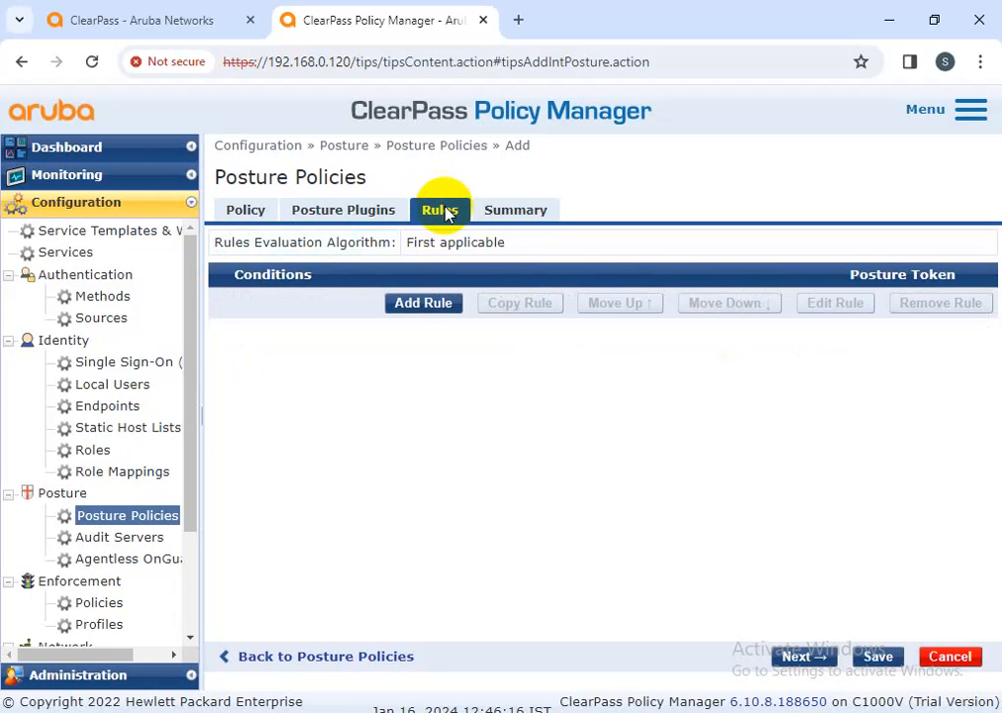
# Draft a rule for passing one or more SHV checks with HEALTHY (0), then discard it and return to Posture Plugins
pyautogui.click(423, 303)
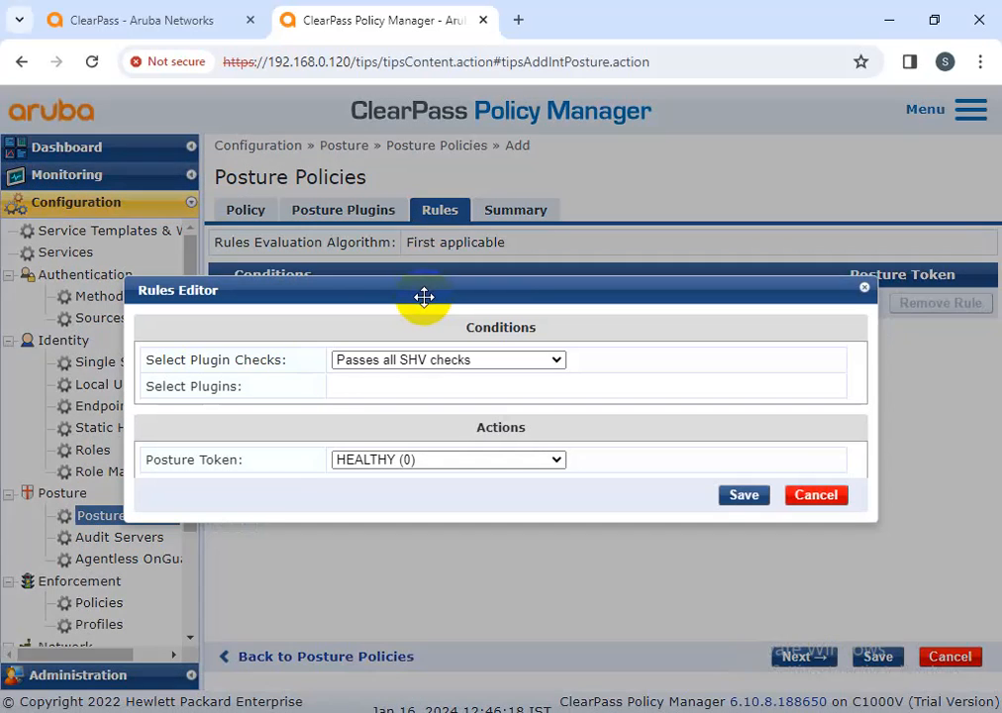
pyautogui.click(758, 497)
pyautogui.click(500, 394)
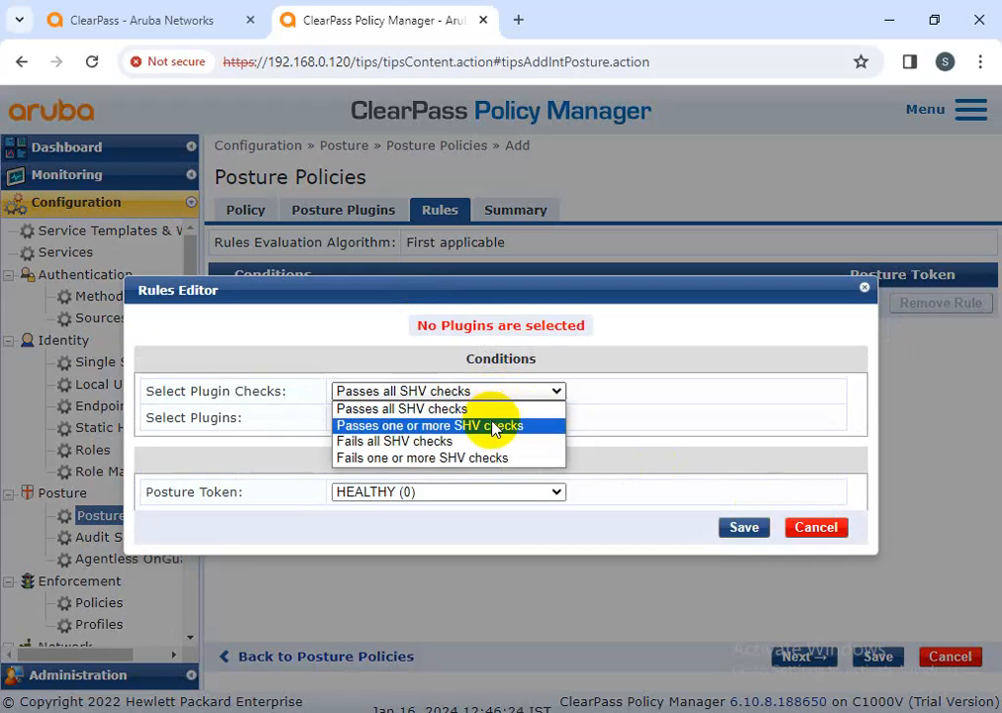
pyautogui.click(495, 427)
pyautogui.click(744, 534)
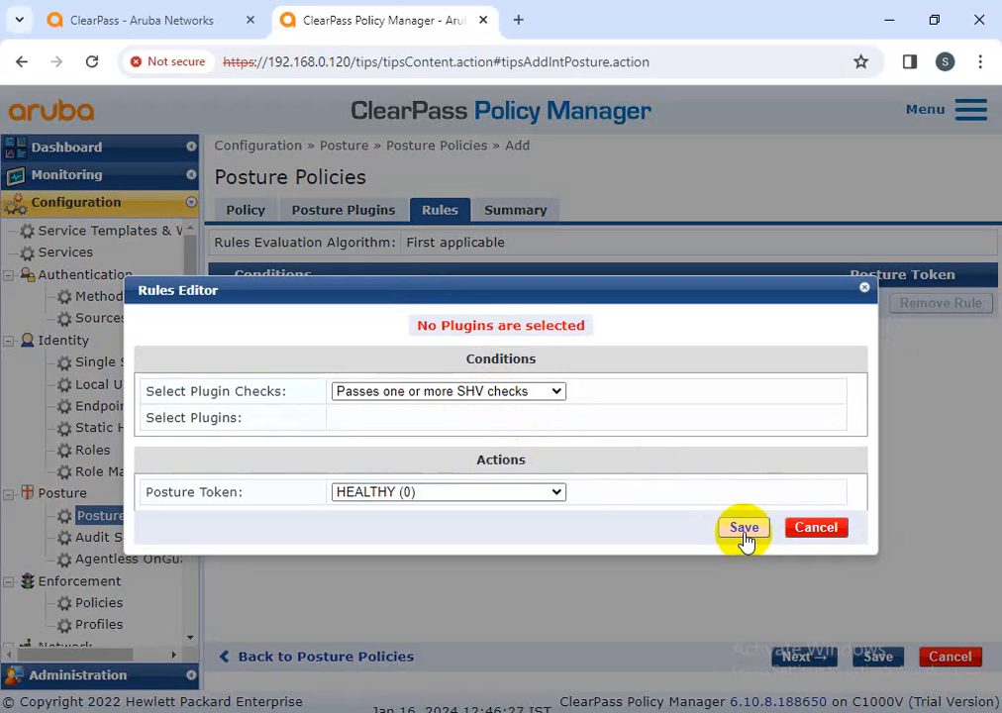
pyautogui.click(488, 493)
pyautogui.click(459, 511)
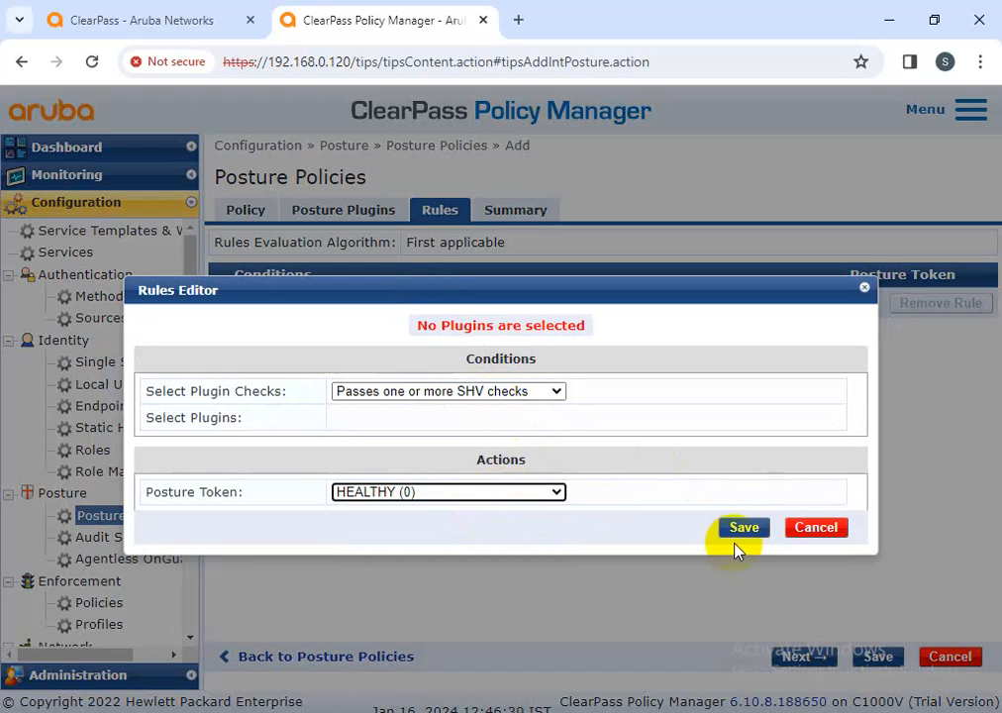
pyautogui.click(817, 528)
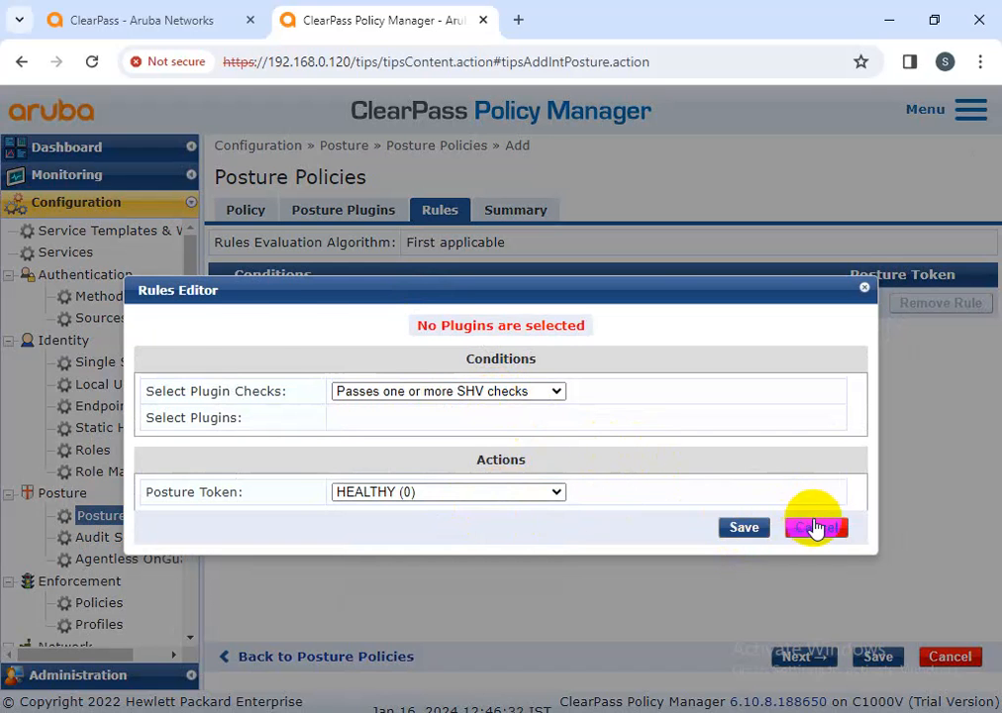
pyautogui.click(346, 211)
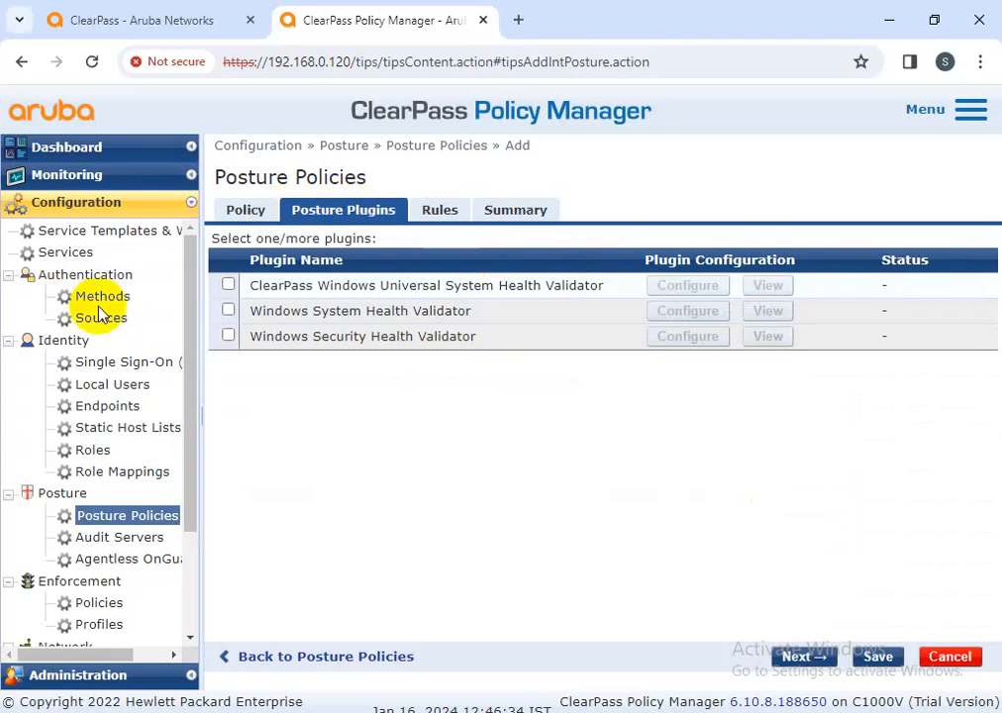
# Enable the ClearPass Windows Universal System Health Validator plugin and start a new posture rule
pyautogui.click(226, 287)
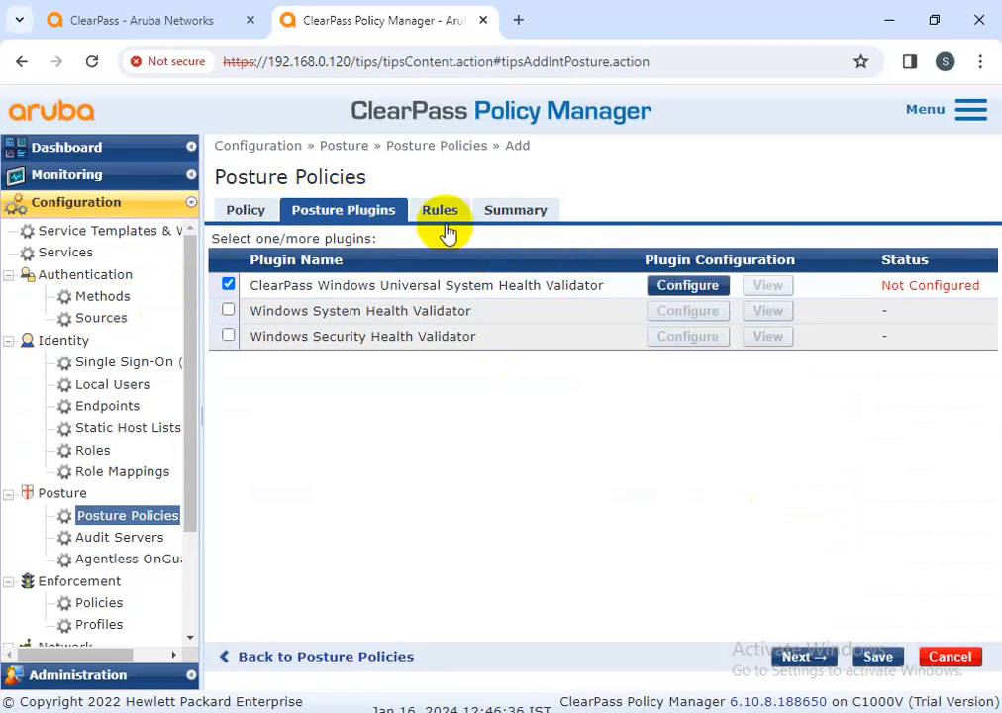
pyautogui.click(439, 211)
pyautogui.click(445, 302)
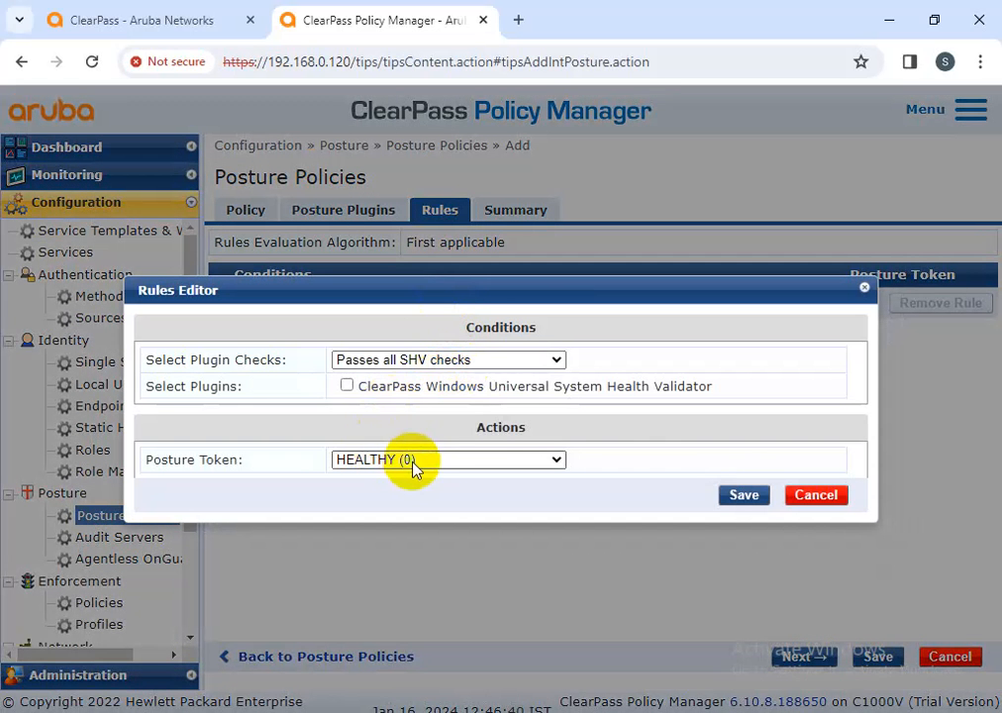
pyautogui.click(742, 496)
# Try a rule for passing one or more SHV checks with HEALTHY (0), then discard it and return to the plugin list
pyautogui.click(478, 394)
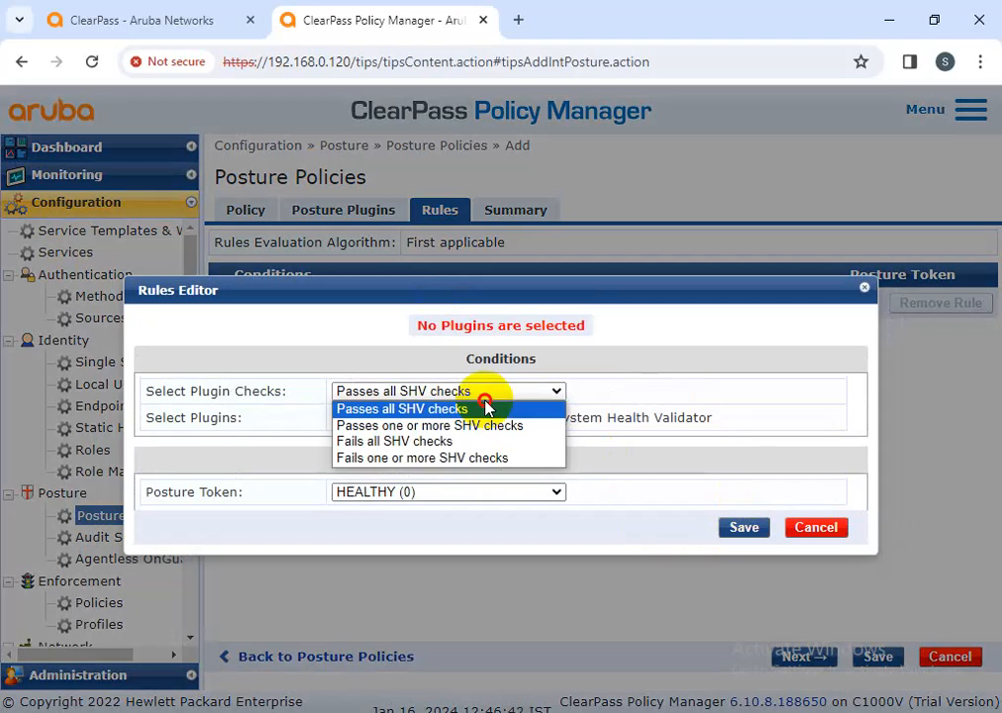
pyautogui.click(492, 425)
pyautogui.click(752, 532)
pyautogui.click(533, 498)
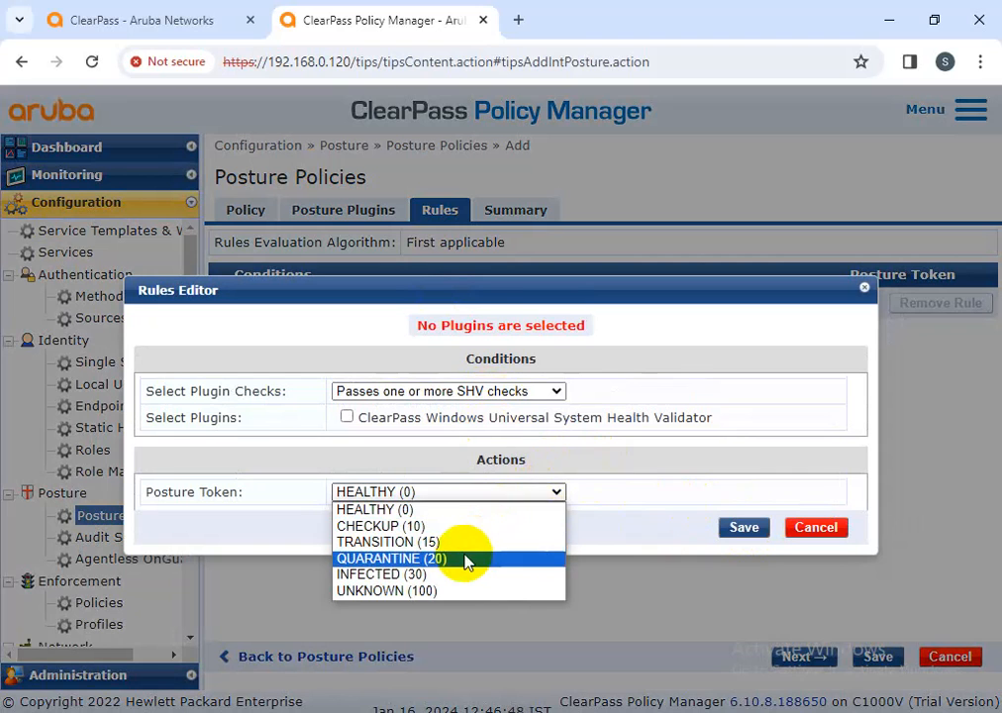
pyautogui.click(467, 514)
pyautogui.click(742, 527)
pyautogui.click(816, 530)
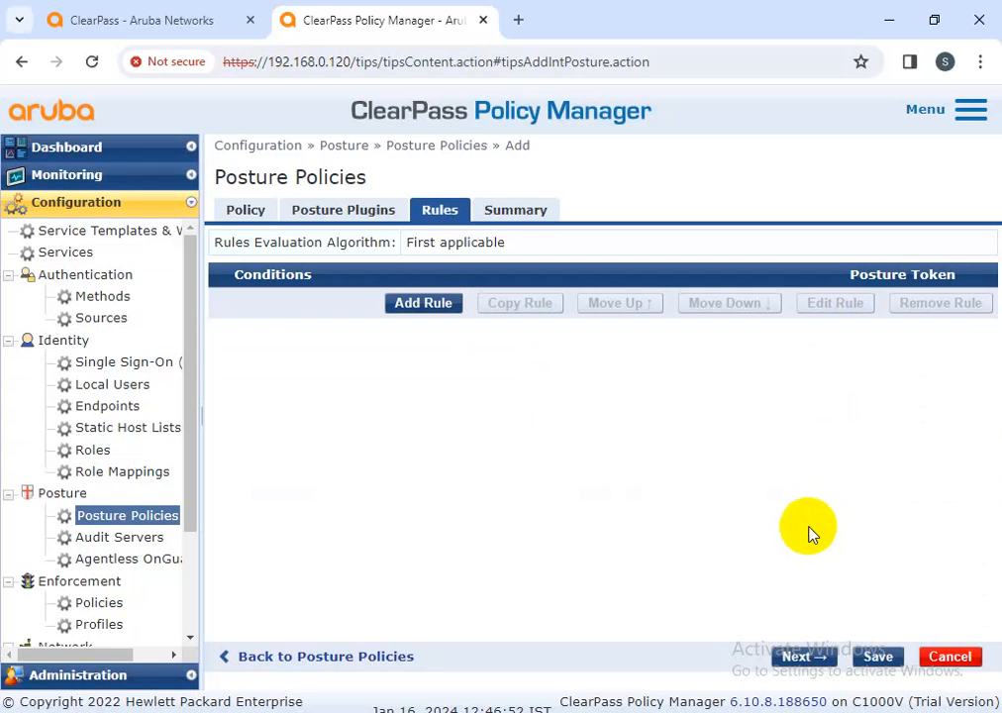
pyautogui.click(327, 211)
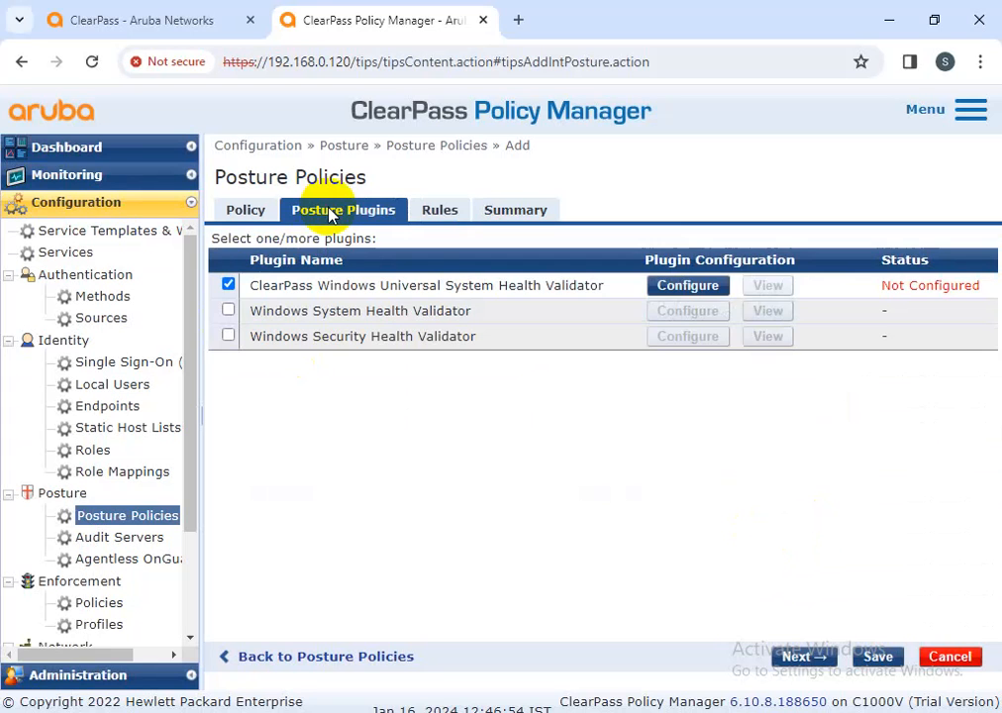
# Enable the Windows 10 checks in the Universal validator's configuration
pyautogui.click(676, 289)
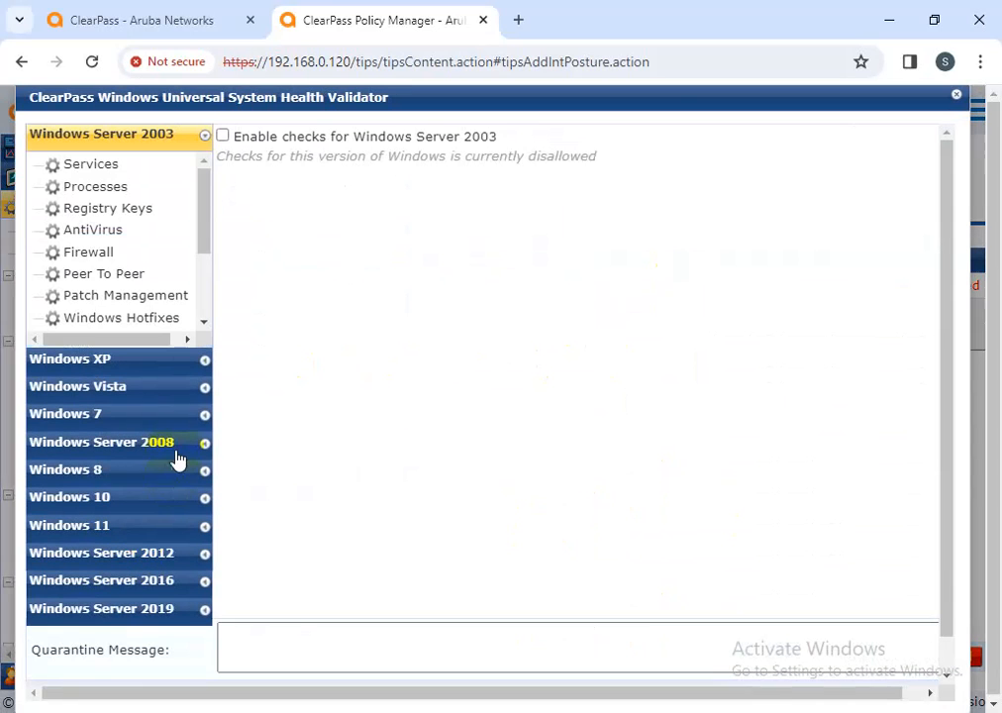
pyautogui.click(117, 502)
pyautogui.click(103, 333)
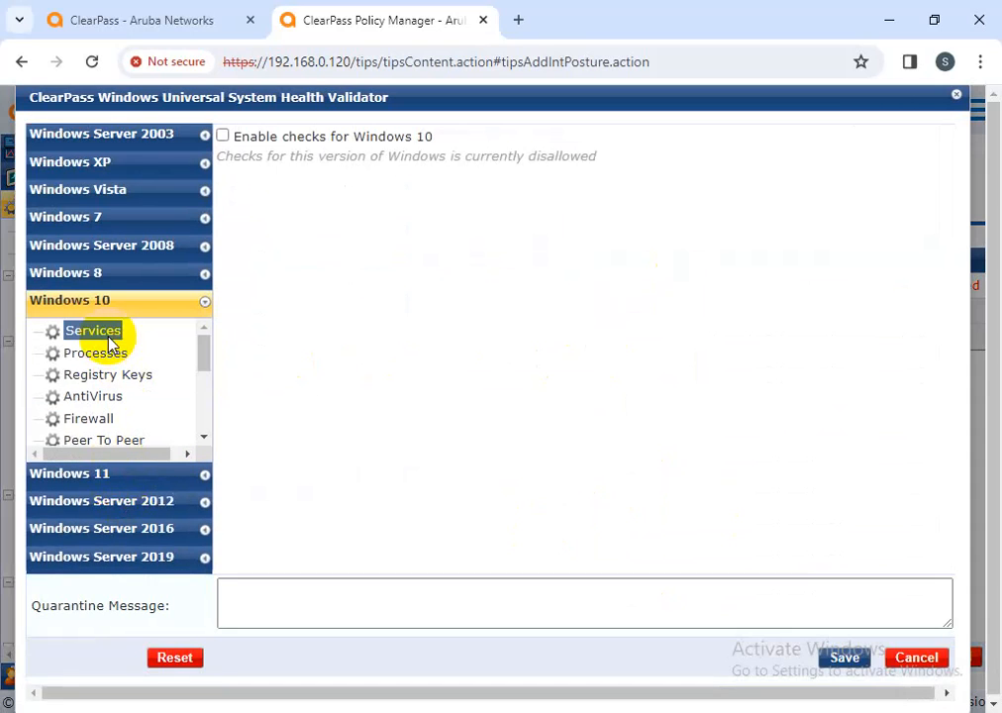
pyautogui.click(223, 135)
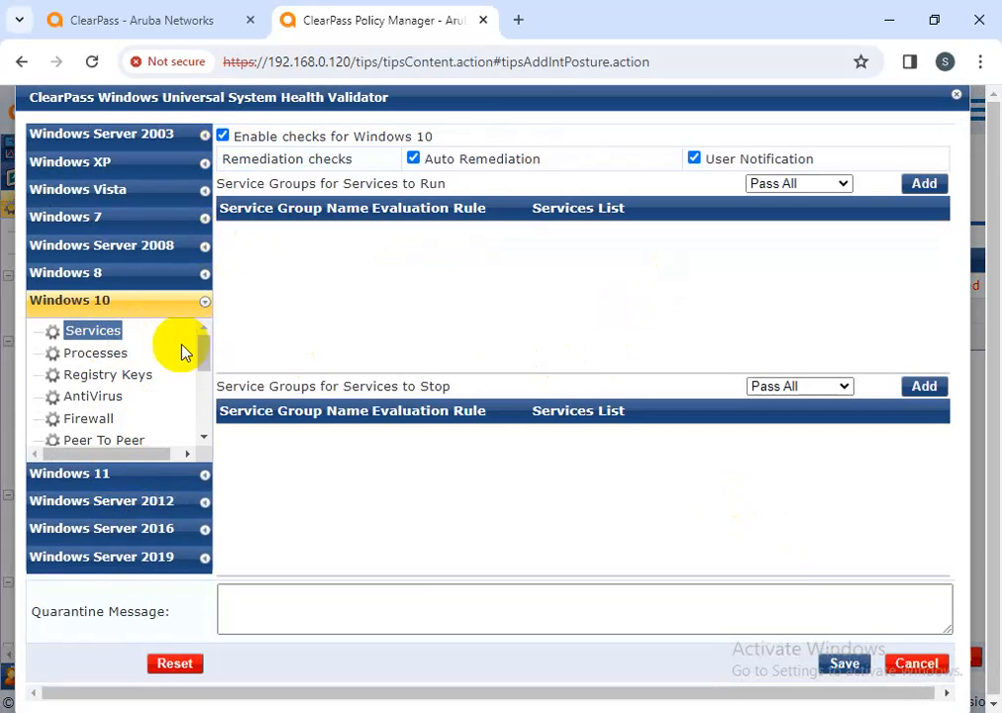
# Enable the Windows 11 checks as well and save the validator configuration
pyautogui.click(109, 475)
pyautogui.click(111, 359)
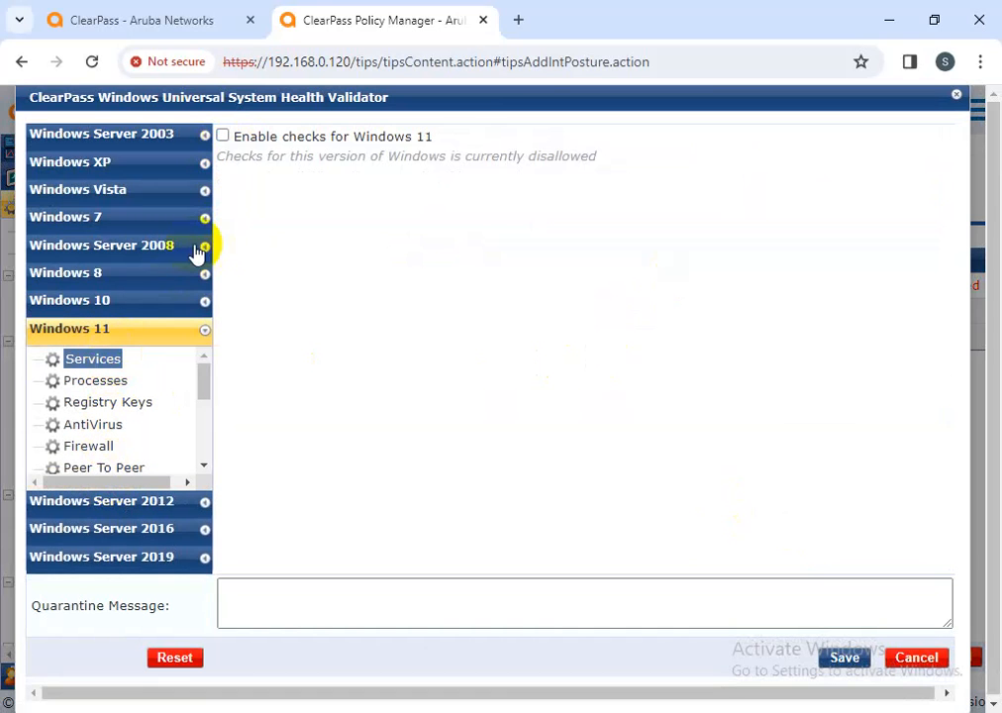
pyautogui.click(225, 138)
pyautogui.click(845, 659)
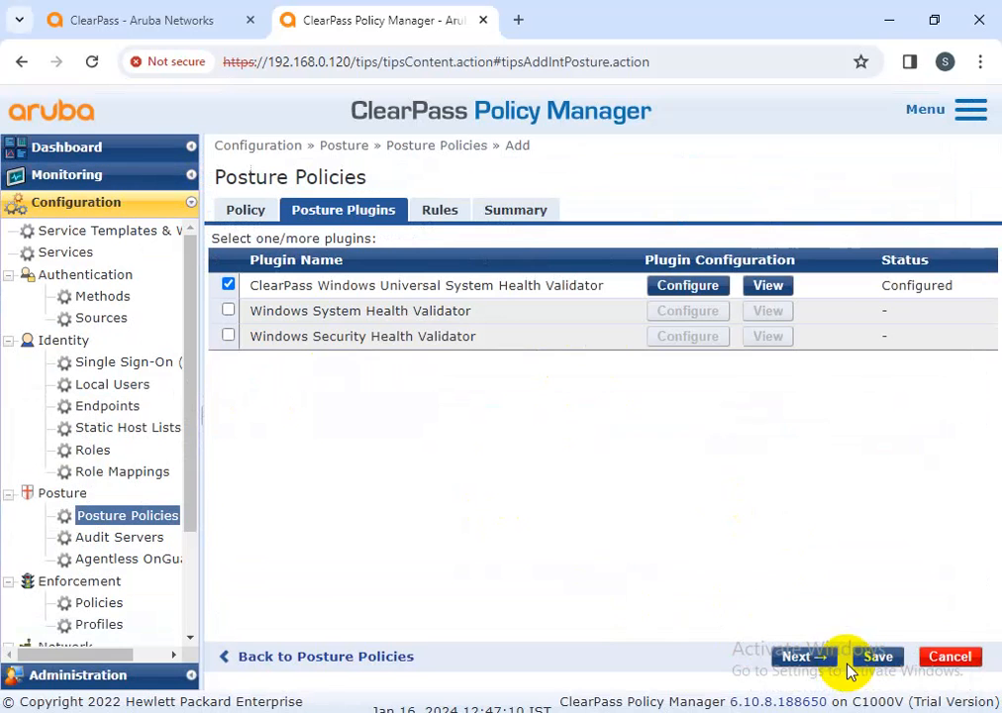
# Add a rule giving HEALTHY (0) when one or more SHV checks pass
pyautogui.click(446, 213)
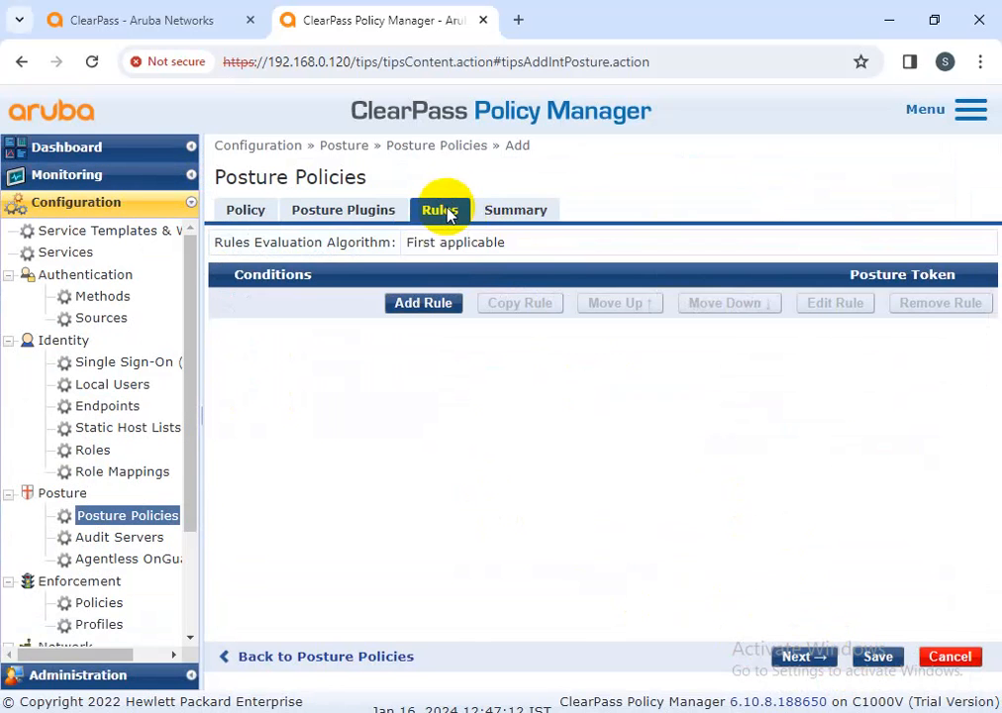
pyautogui.click(435, 311)
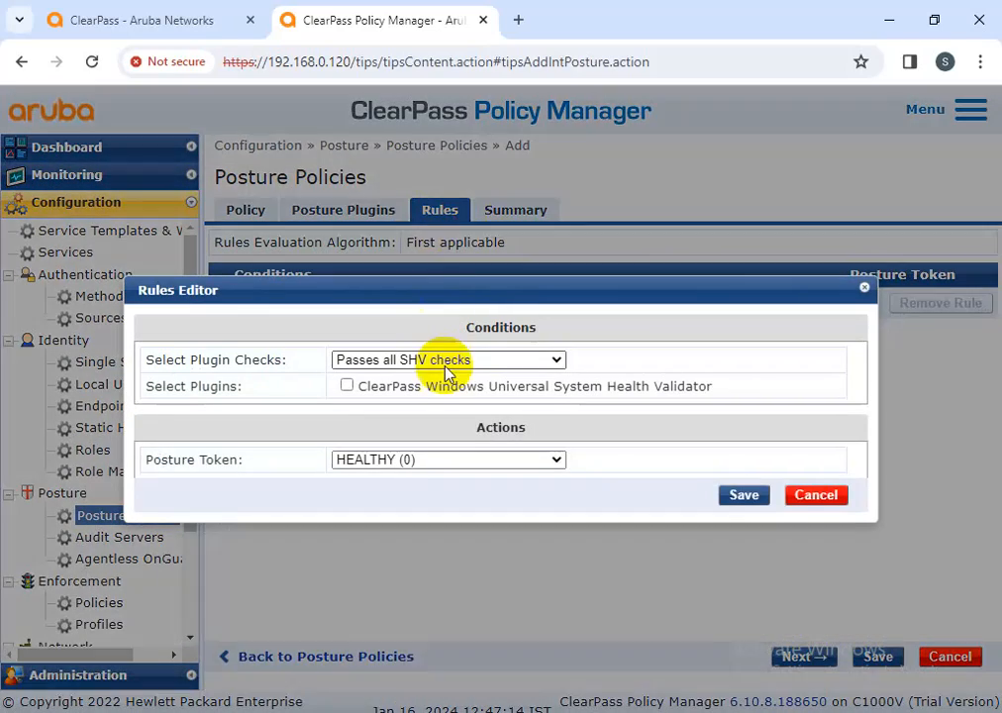
pyautogui.click(743, 495)
pyautogui.click(528, 392)
pyautogui.click(441, 425)
pyautogui.click(745, 530)
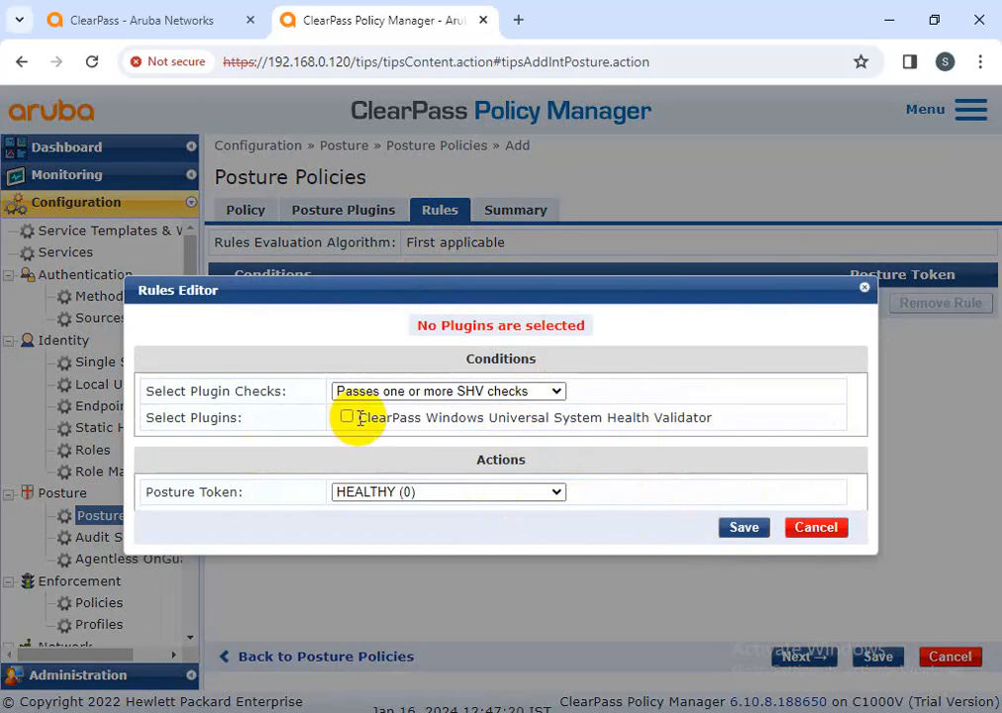
pyautogui.click(746, 529)
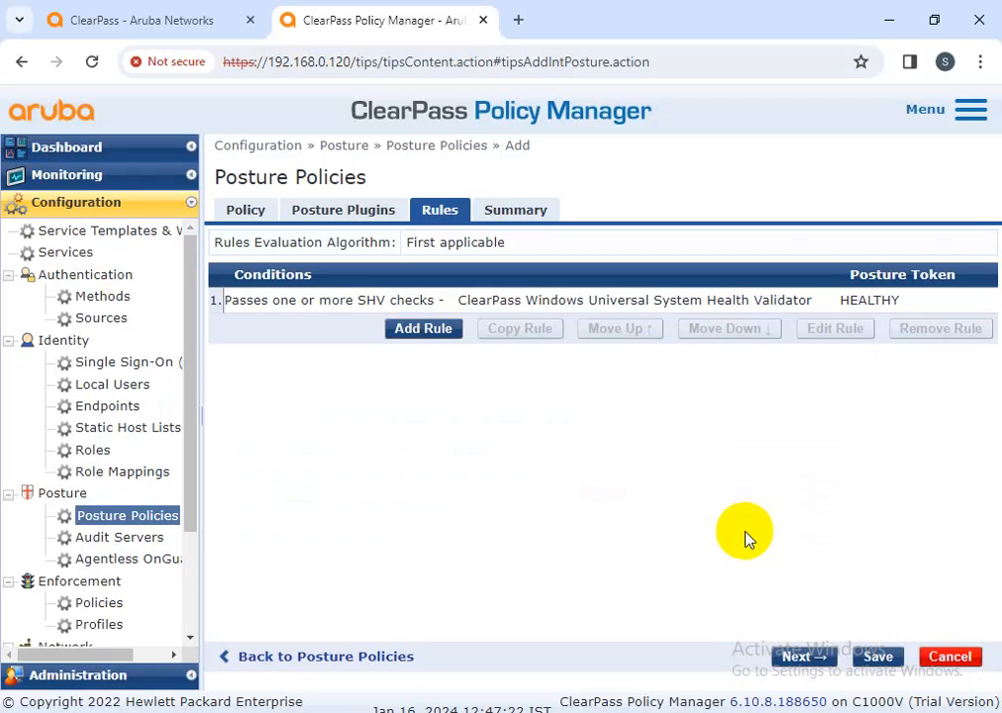
# Add a rule giving QUARANTINE (20) when one or more SHV checks fail, then return to Posture Plugins
pyautogui.click(426, 329)
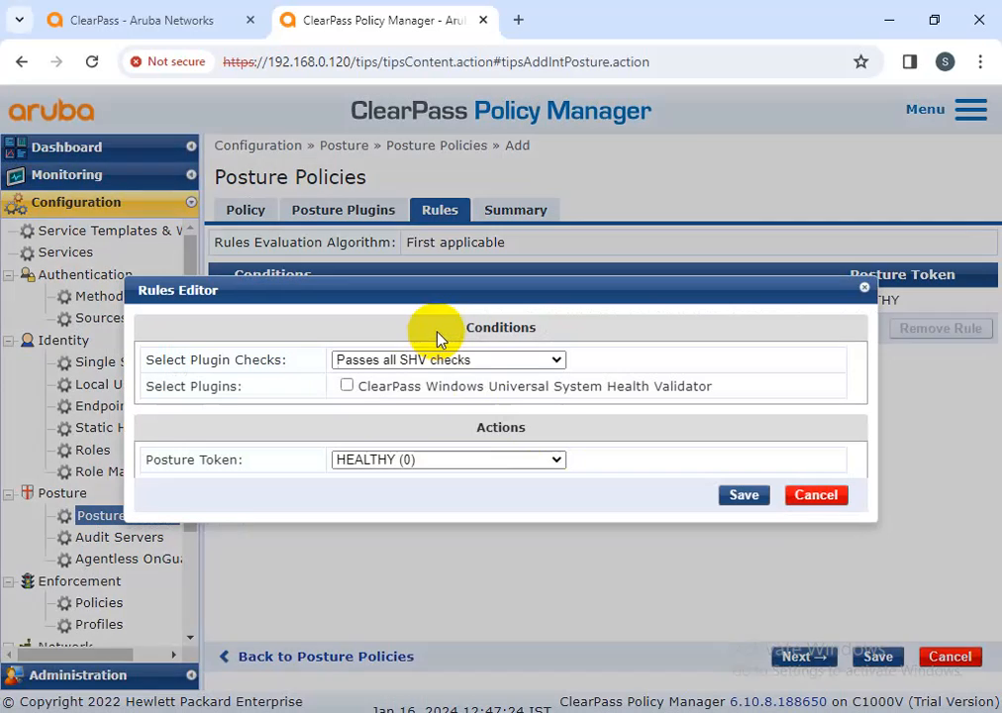
pyautogui.click(492, 361)
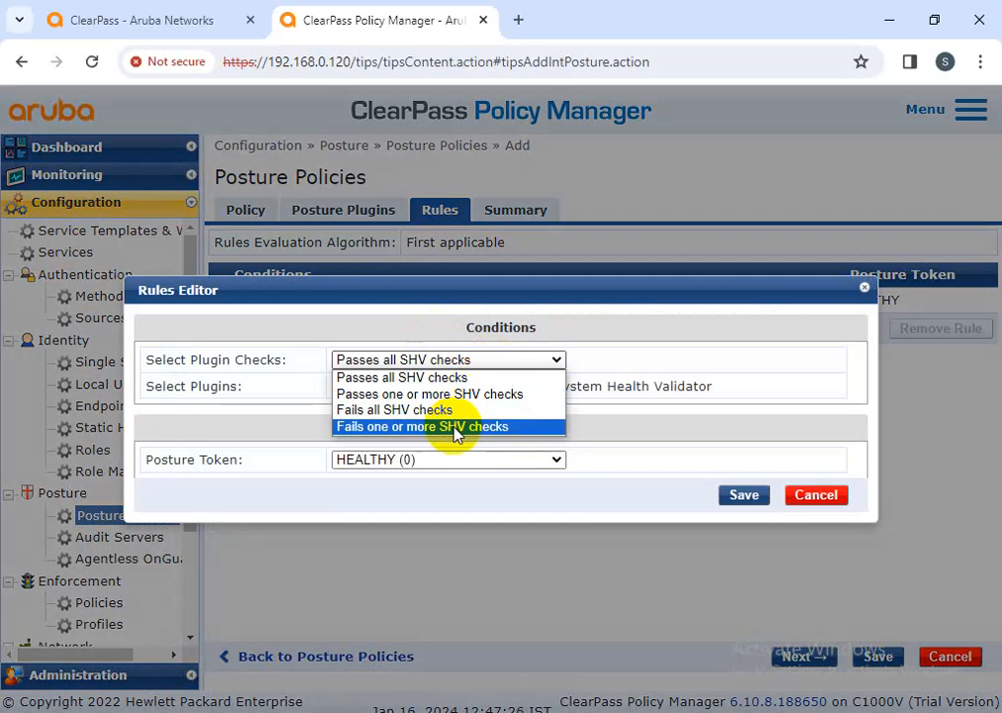
pyautogui.click(454, 427)
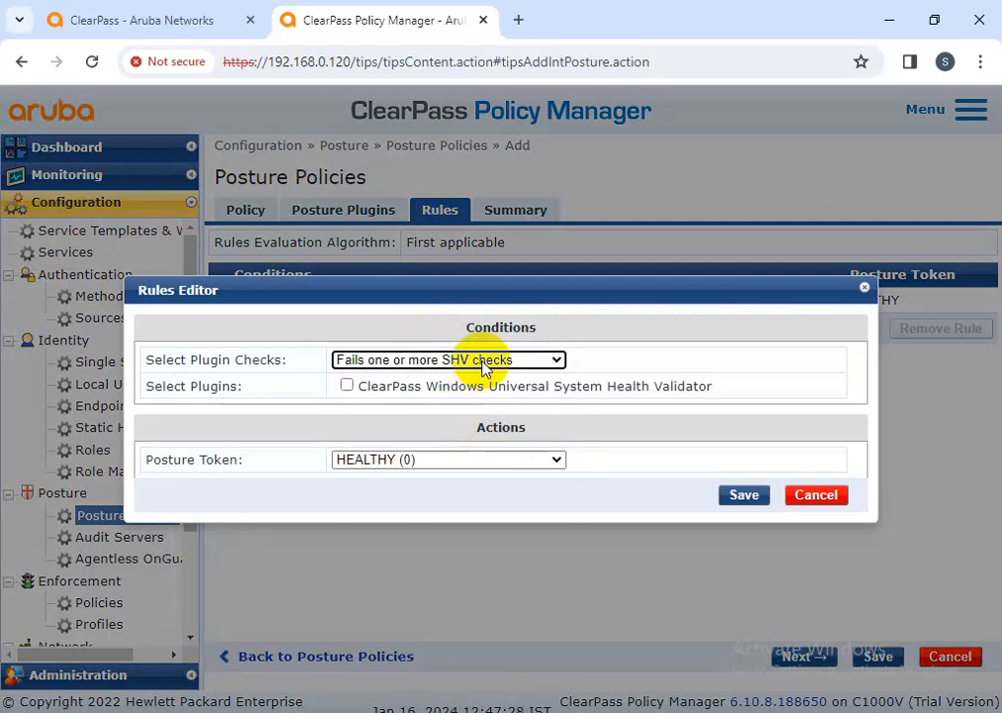
pyautogui.click(479, 463)
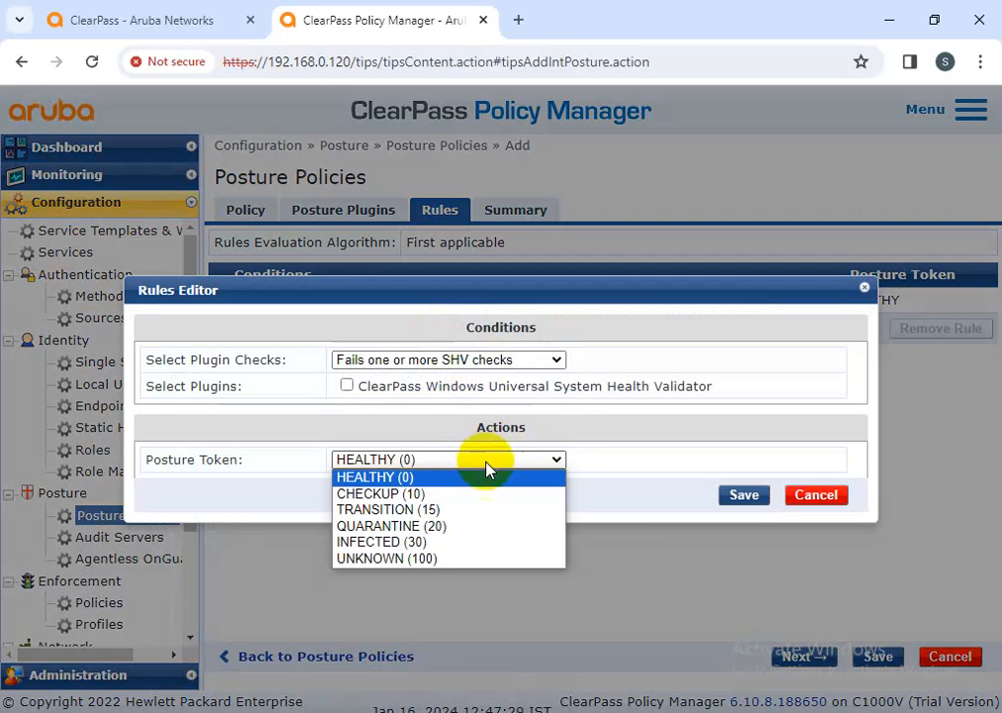
pyautogui.click(446, 528)
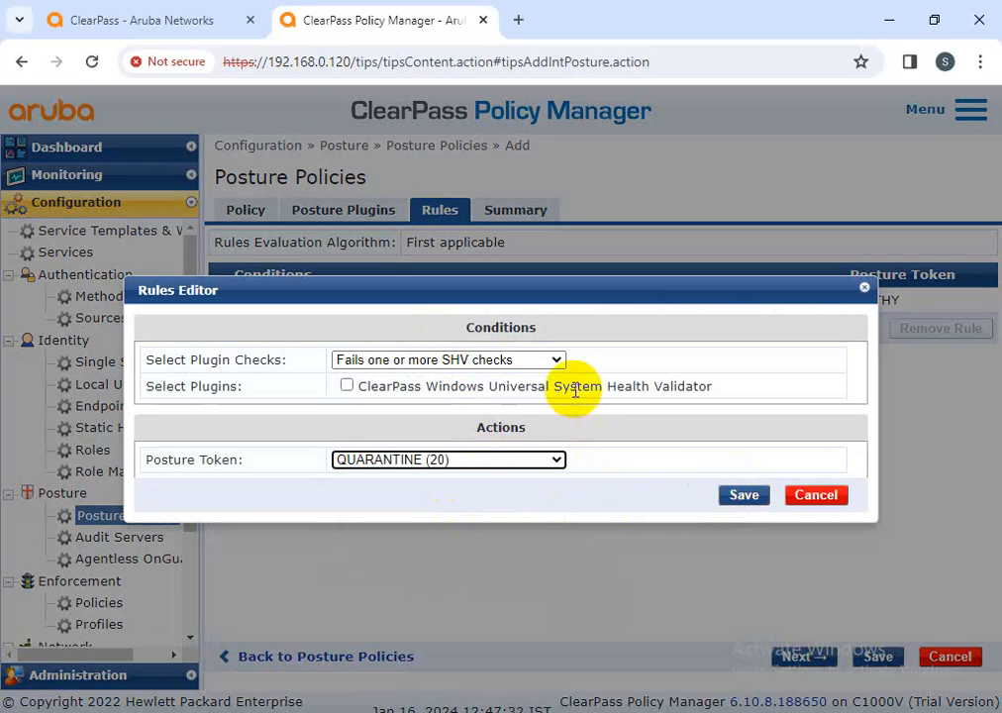
pyautogui.click(741, 492)
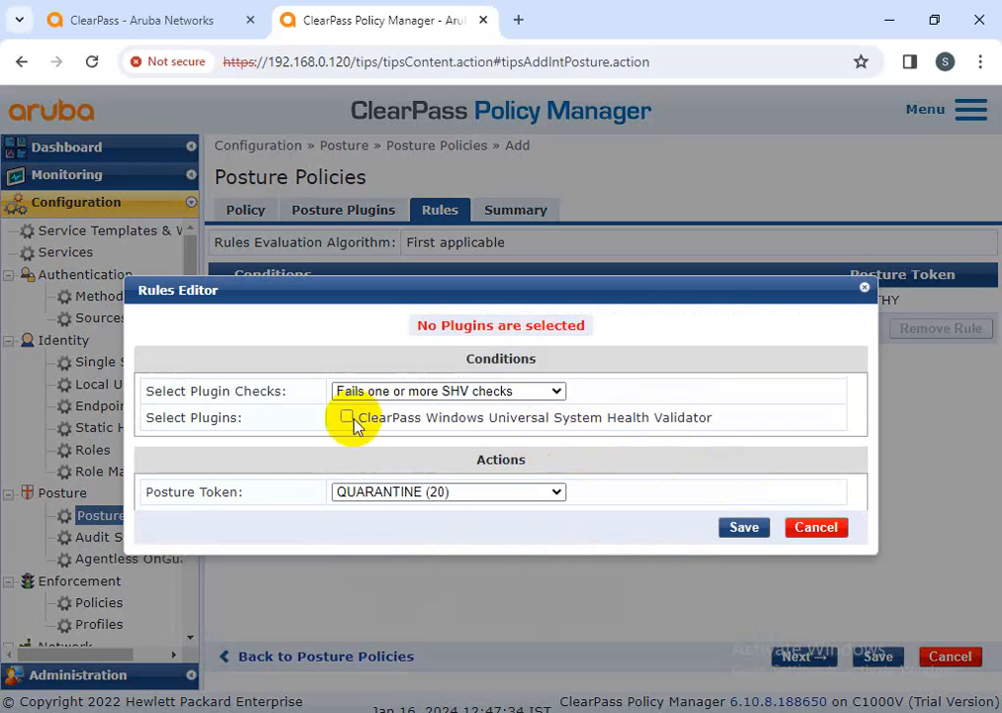
pyautogui.click(750, 532)
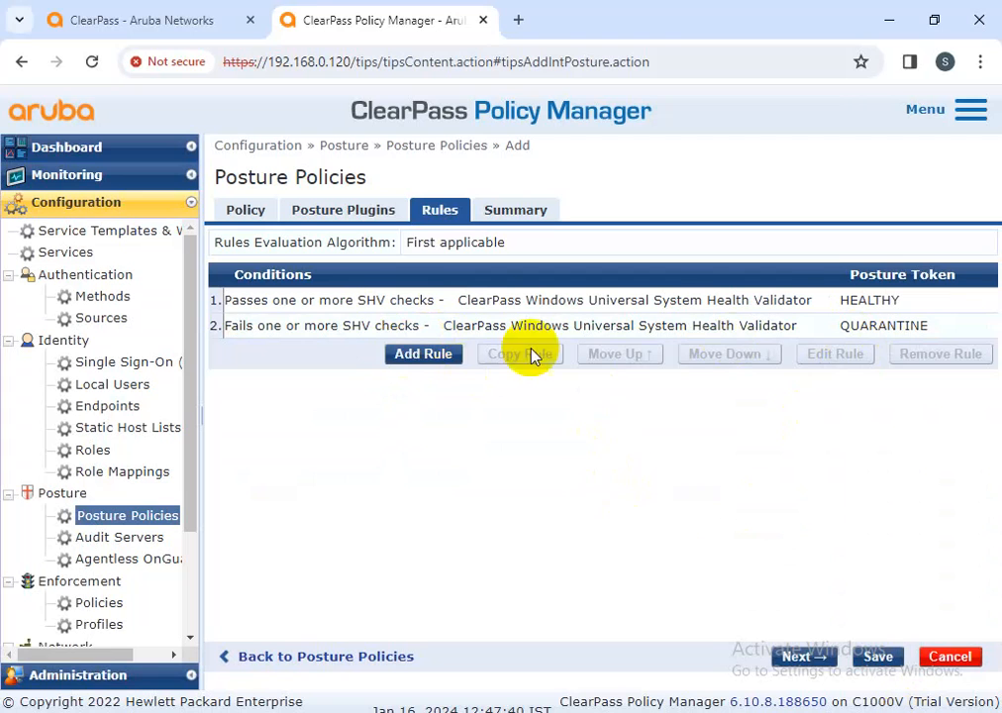
pyautogui.click(364, 215)
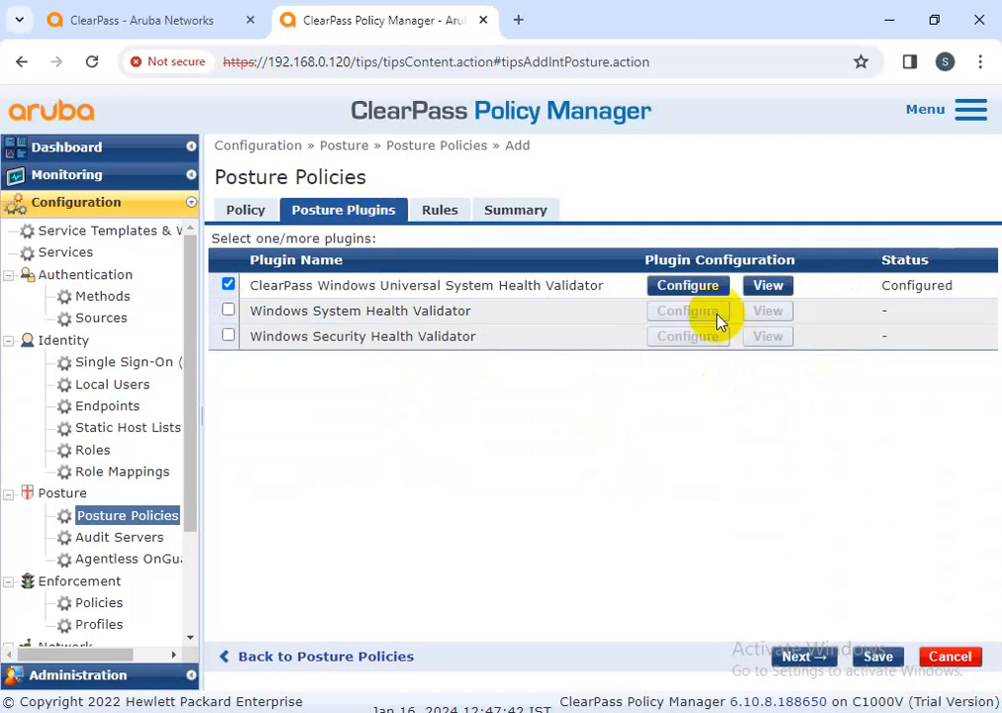
# Require the Windows 10 process anydesk.exe (display name anydesk) to be absent
pyautogui.click(698, 289)
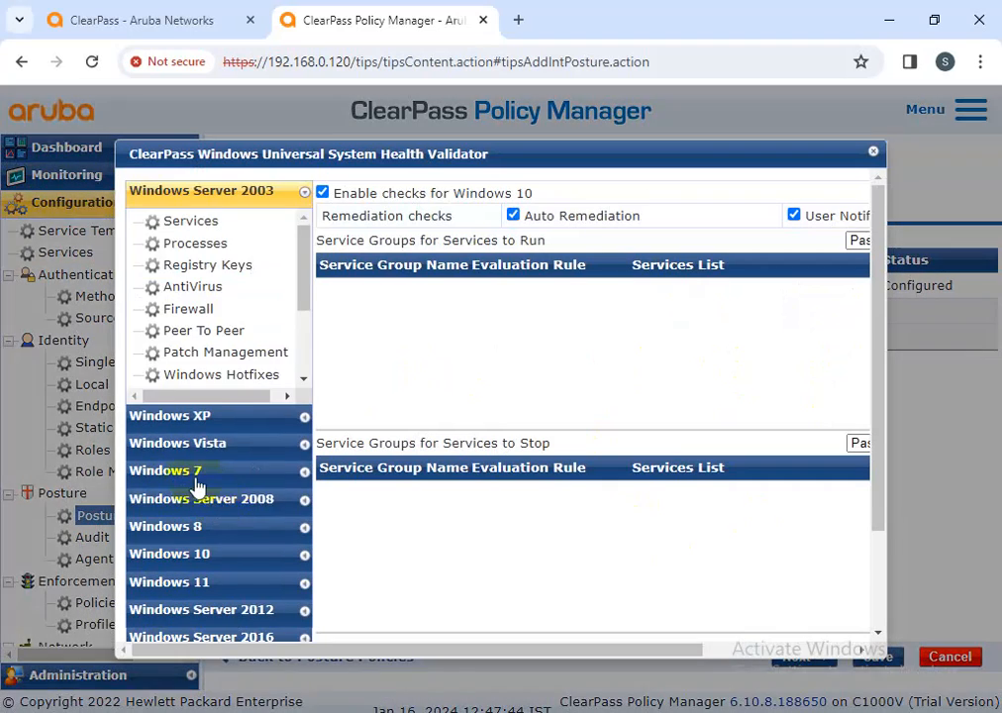
pyautogui.click(178, 552)
pyautogui.click(197, 410)
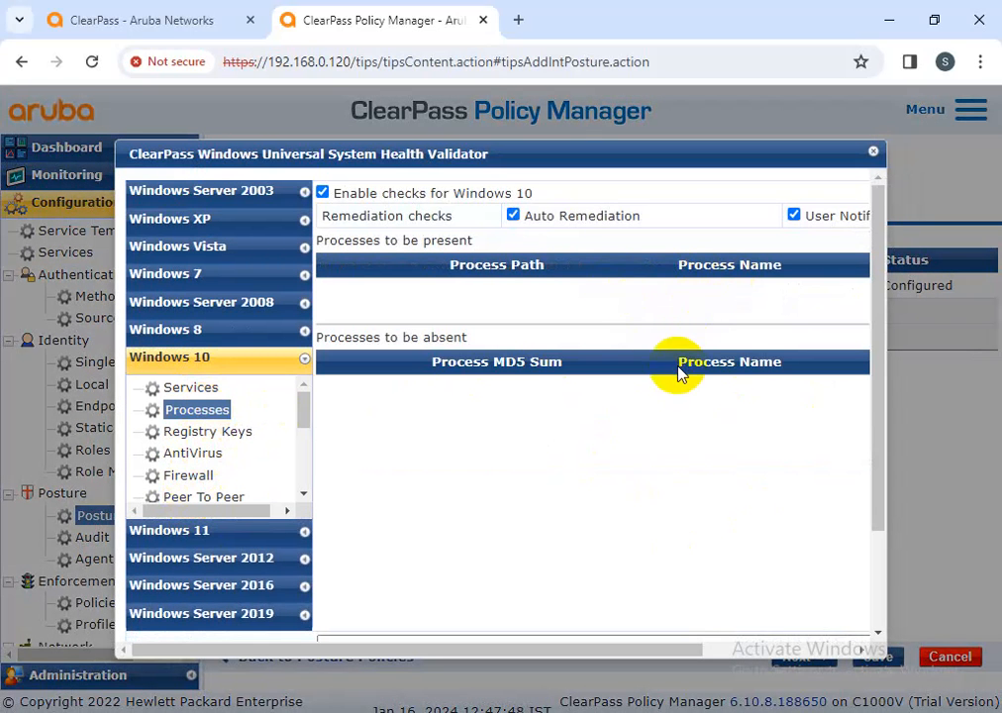
pyautogui.moveTo(676, 650); pyautogui.dragTo(816, 664)
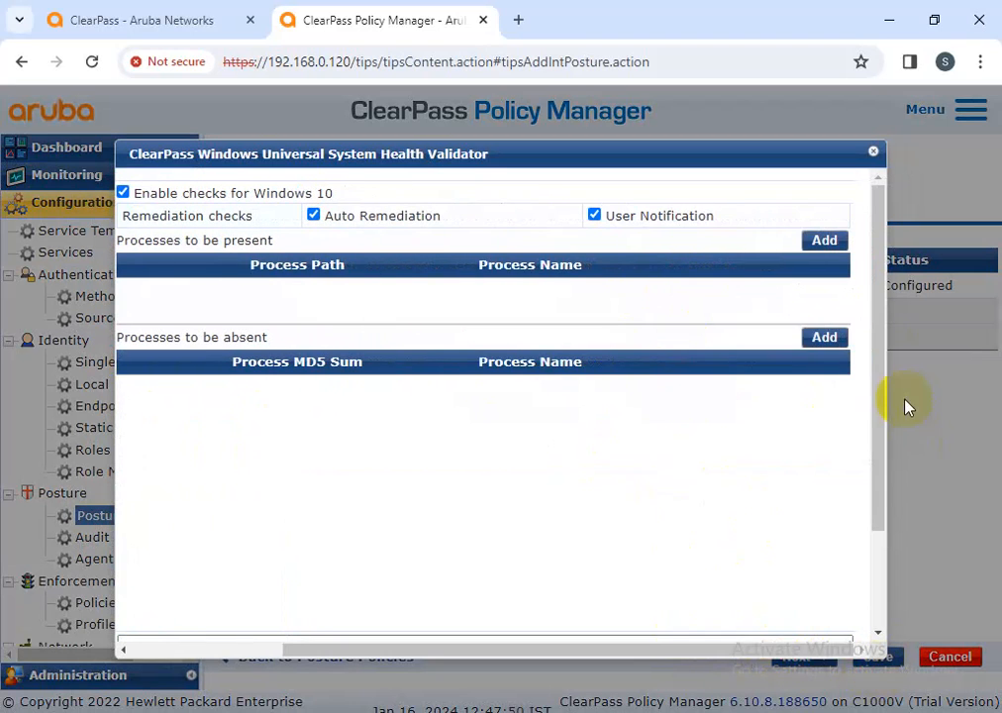
pyautogui.click(828, 341)
pyautogui.click(434, 253)
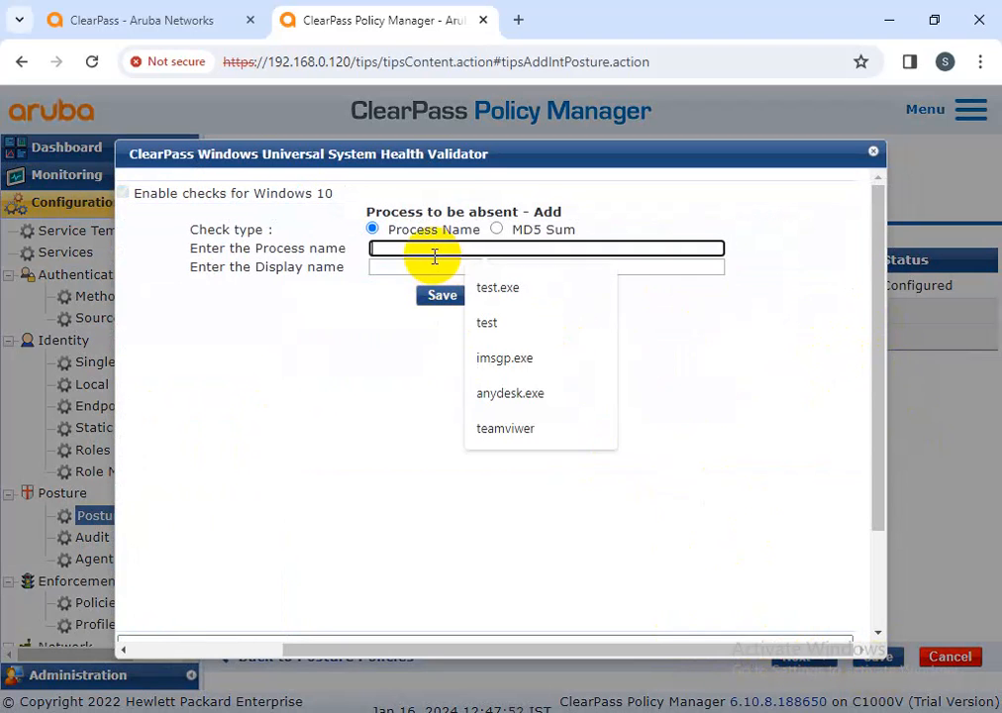
pyautogui.click(519, 396)
pyautogui.click(429, 266)
pyautogui.click(489, 380)
pyautogui.click(442, 297)
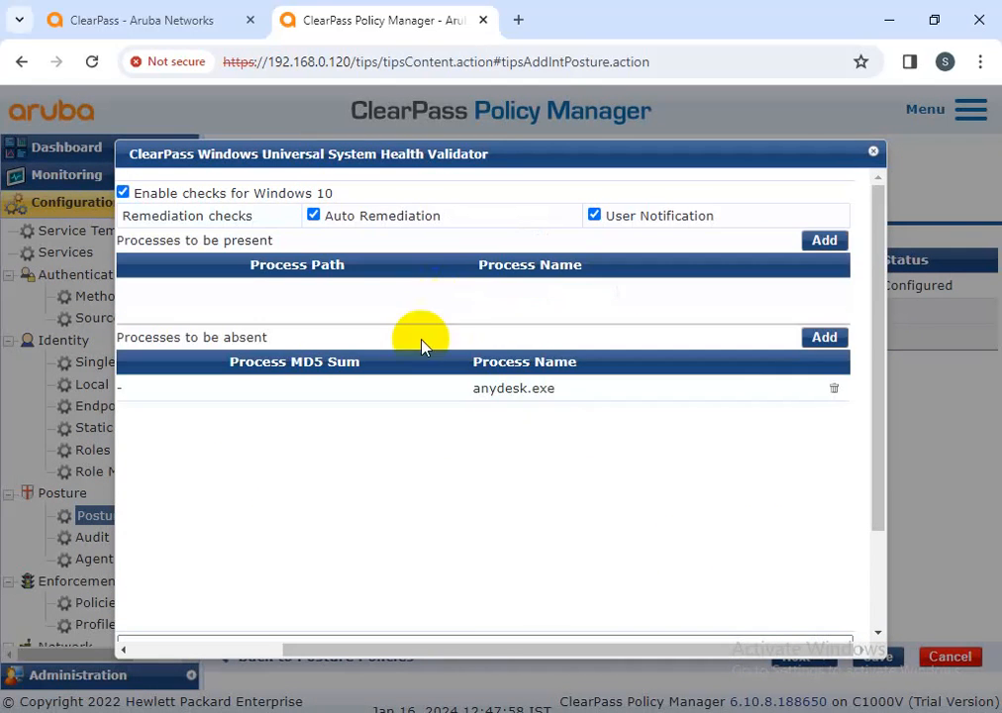
# Require an antivirus application to be on for Windows 10
pyautogui.moveTo(754, 652); pyautogui.dragTo(503, 649)
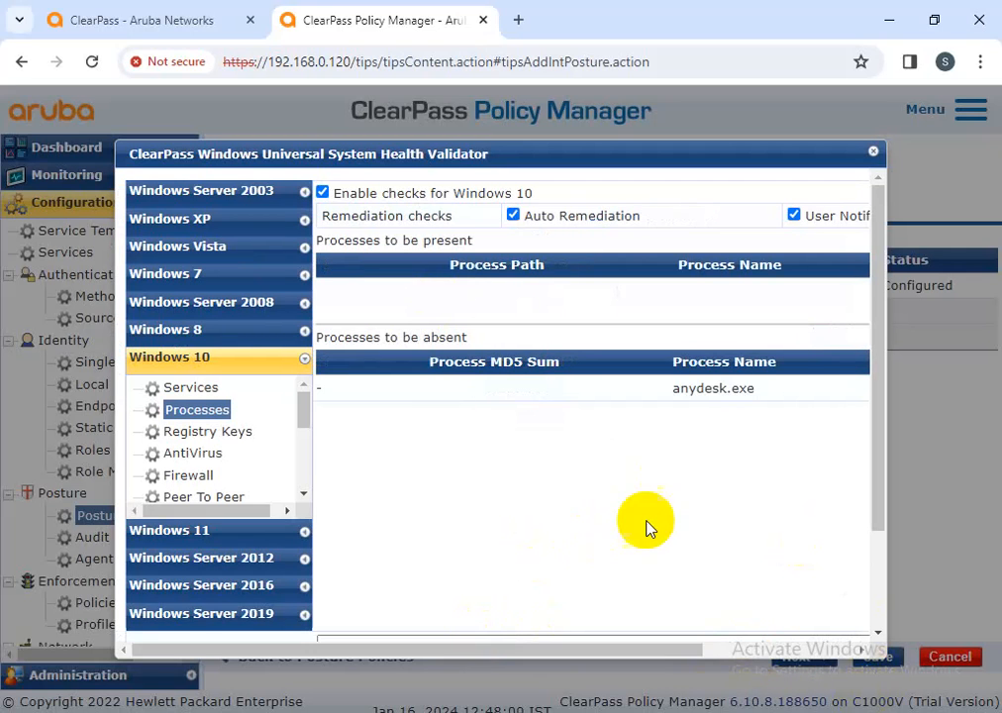
pyautogui.click(198, 453)
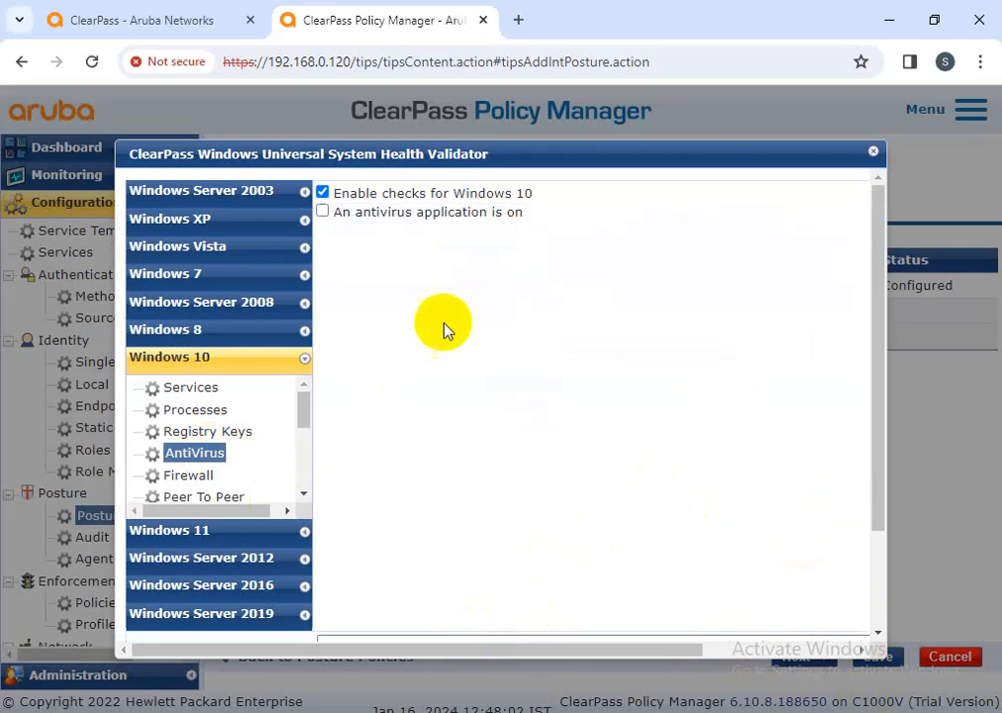
pyautogui.click(373, 213)
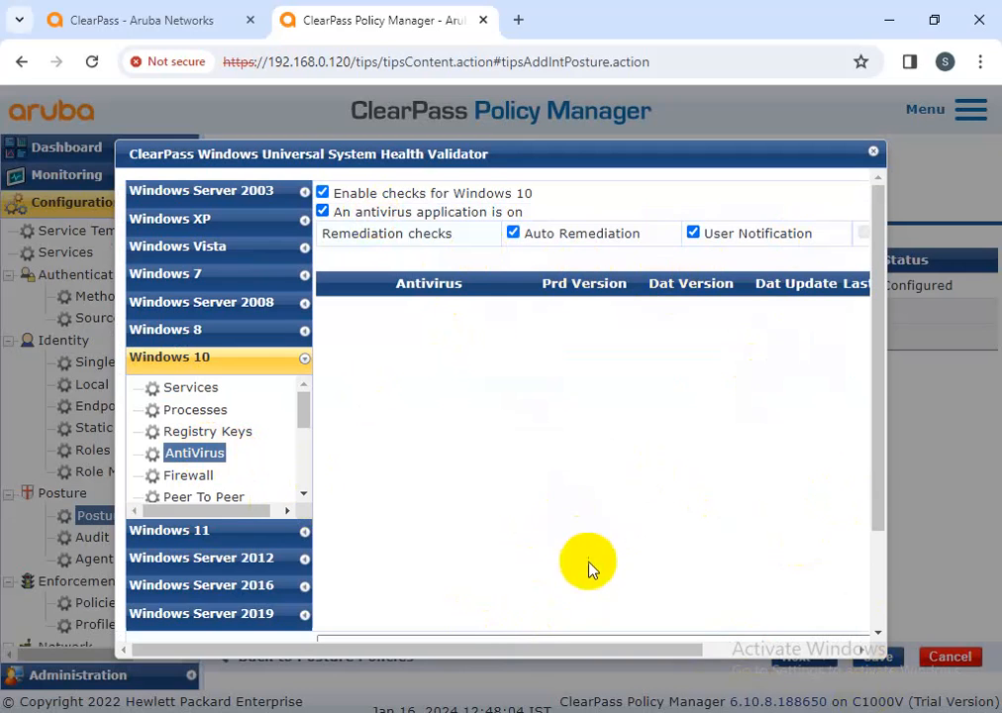
pyautogui.moveTo(569, 649); pyautogui.dragTo(705, 651)
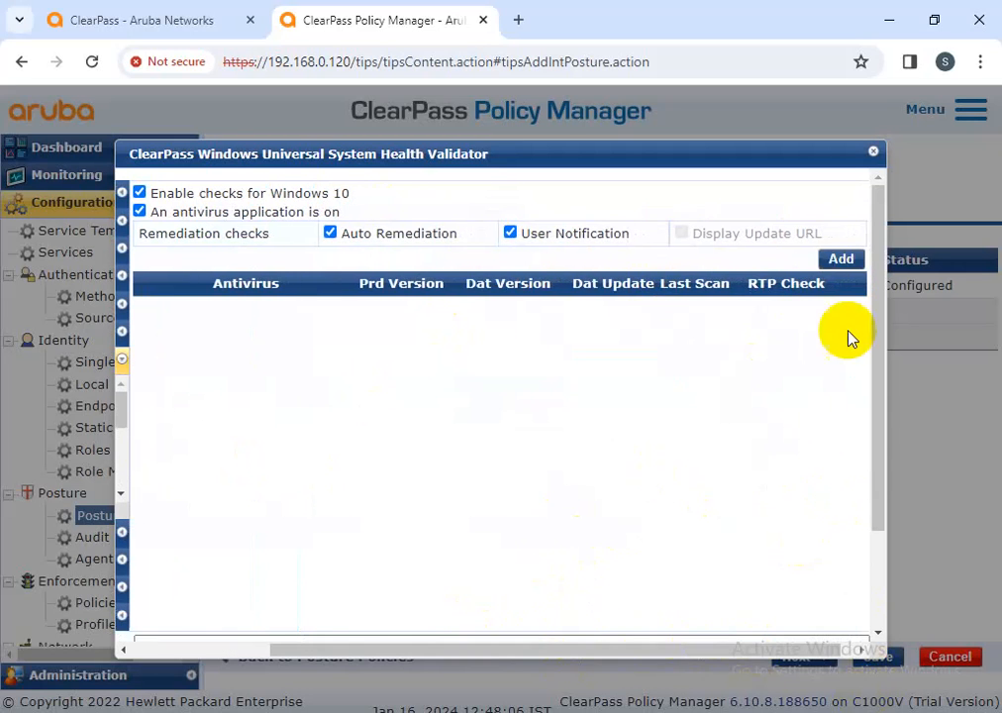
# Add an antivirus check for avast! Endpoint Protection with product version at least 14.00
pyautogui.click(837, 259)
pyautogui.click(423, 259)
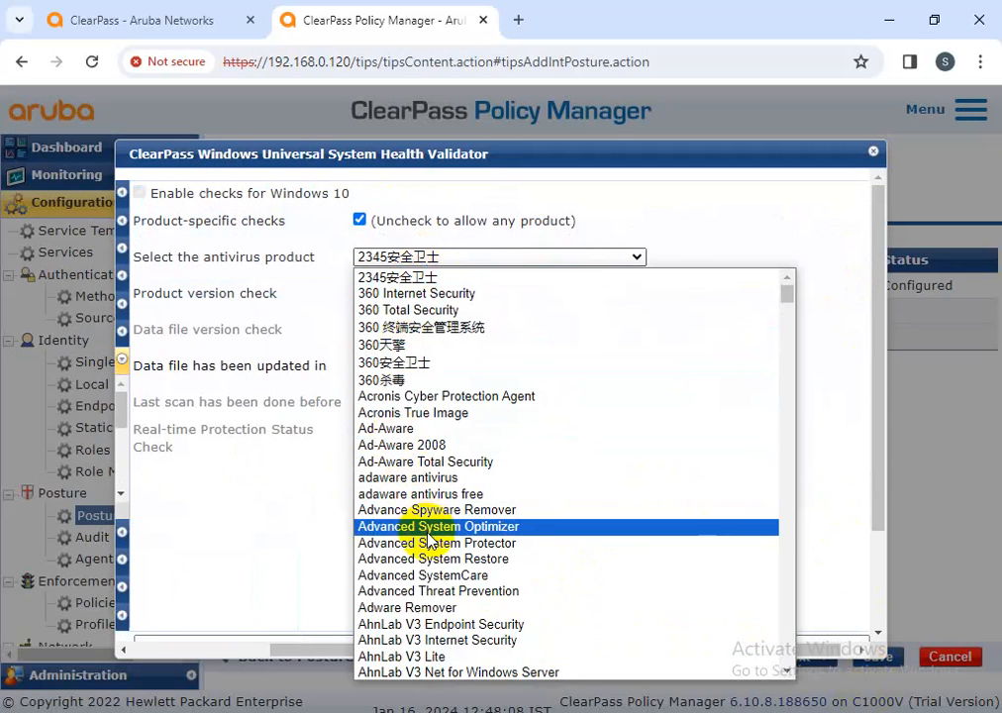
pyautogui.click(433, 455)
pyautogui.click(473, 293)
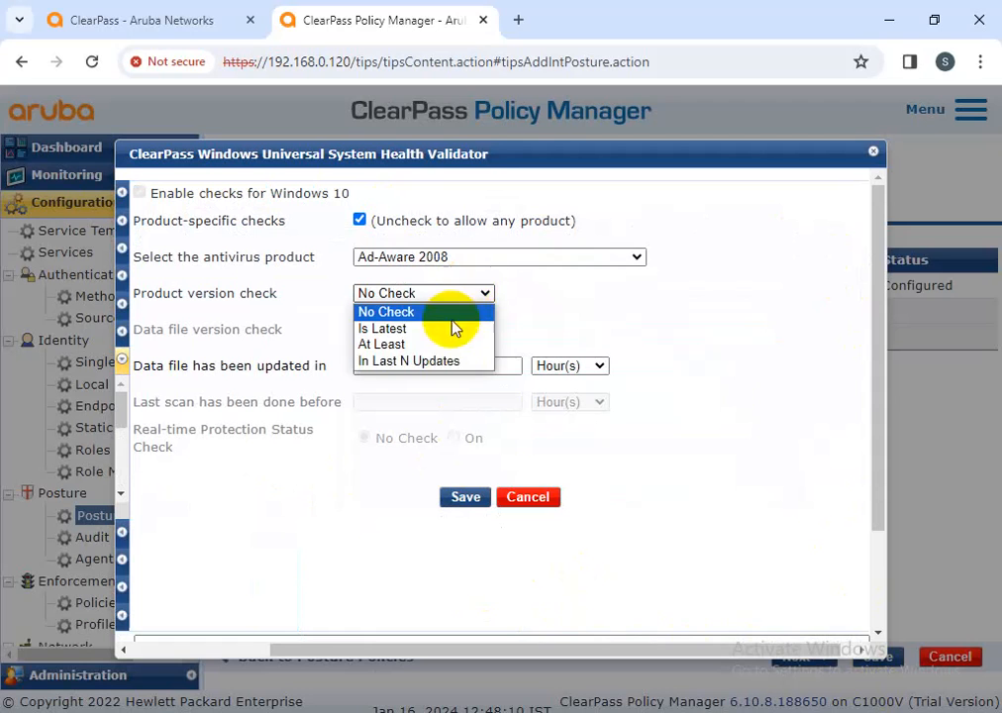
pyautogui.click(440, 329)
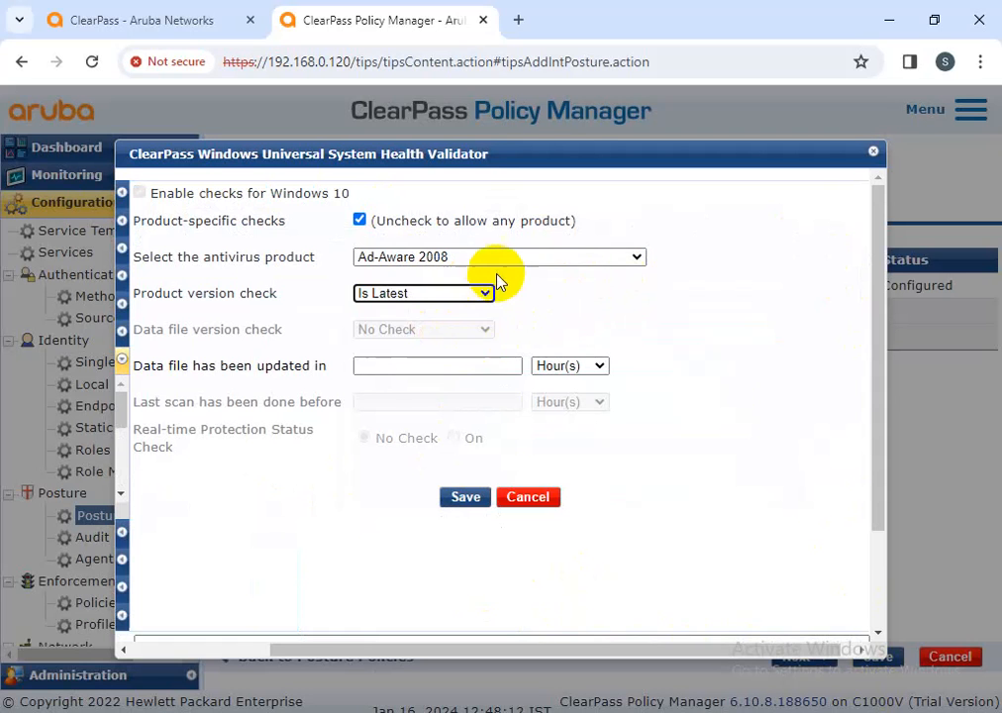
pyautogui.click(505, 259)
pyautogui.scroll(-6, 466, 401)
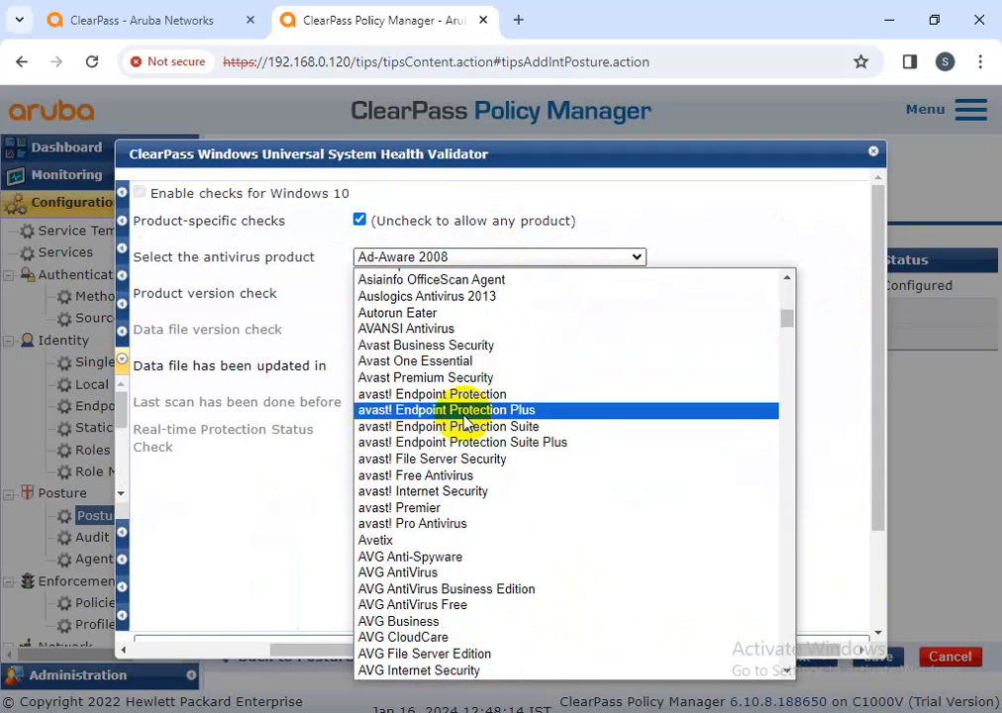
pyautogui.click(464, 395)
pyautogui.click(462, 299)
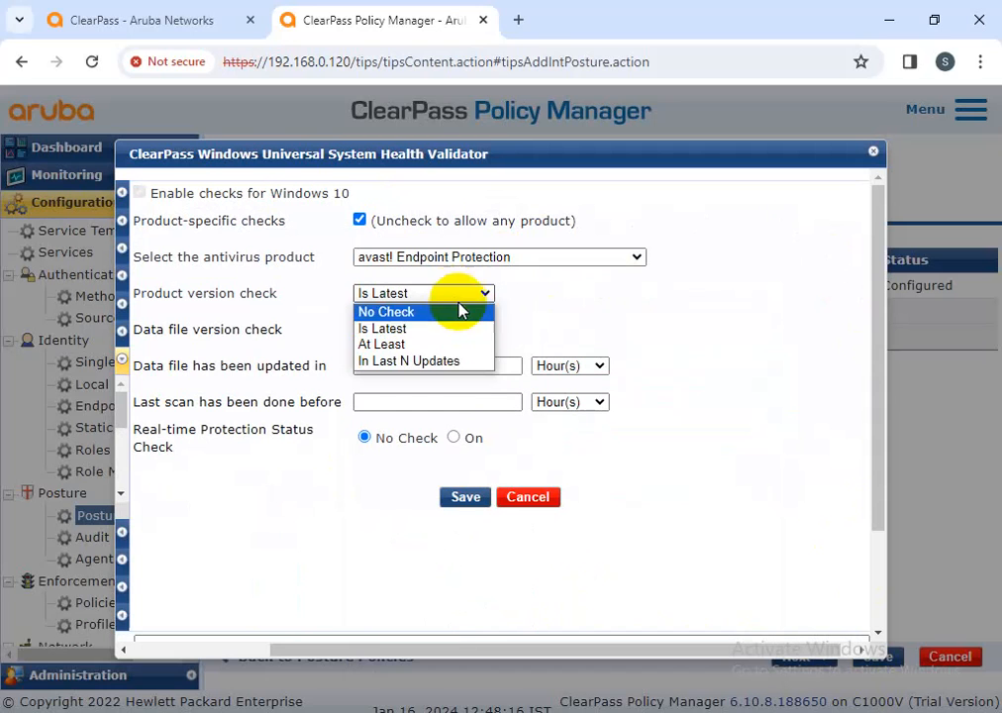
pyautogui.click(441, 345)
pyautogui.click(641, 296)
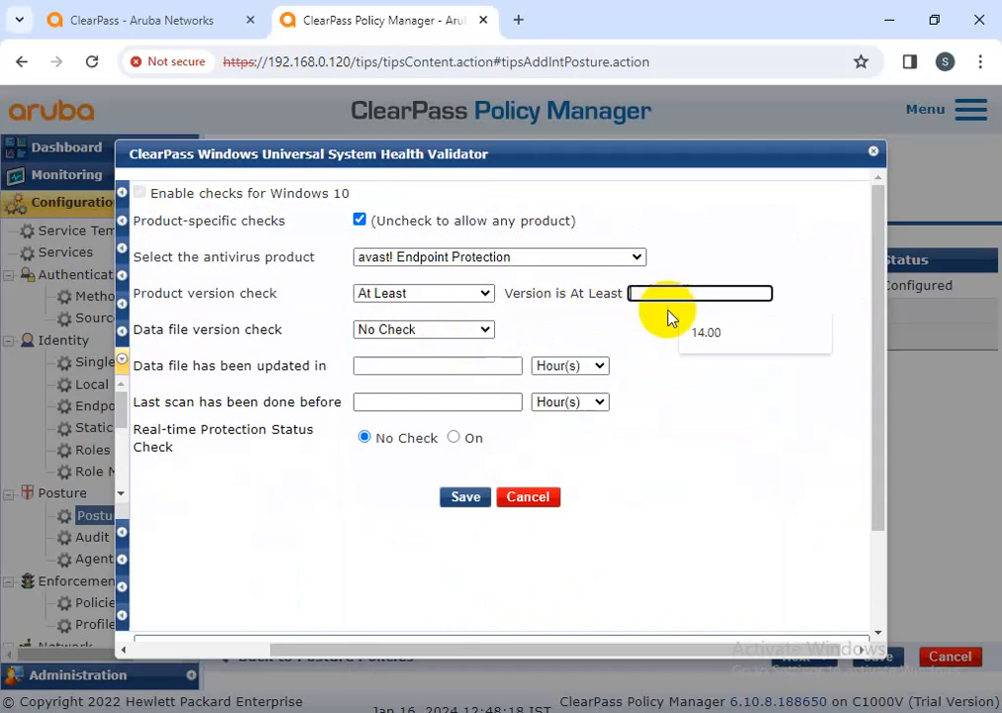
pyautogui.click(687, 336)
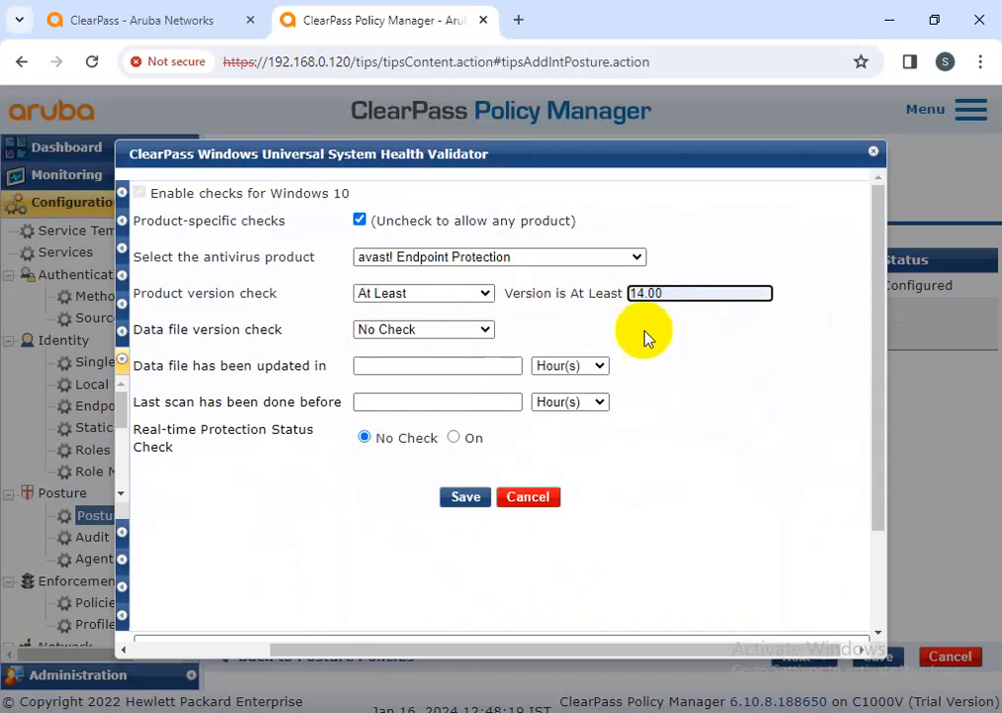
# Require data file at least 13.00, format 12/28/2023, 12-hour update and scan, RTP on, and save
pyautogui.click(482, 331)
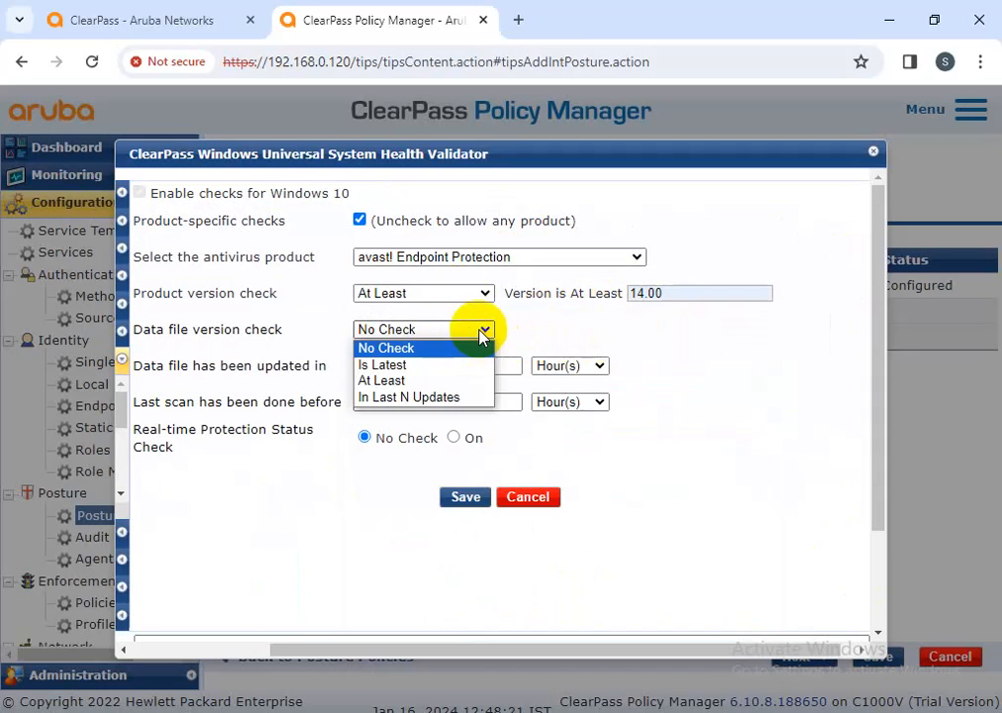
pyautogui.click(446, 380)
pyautogui.click(656, 329)
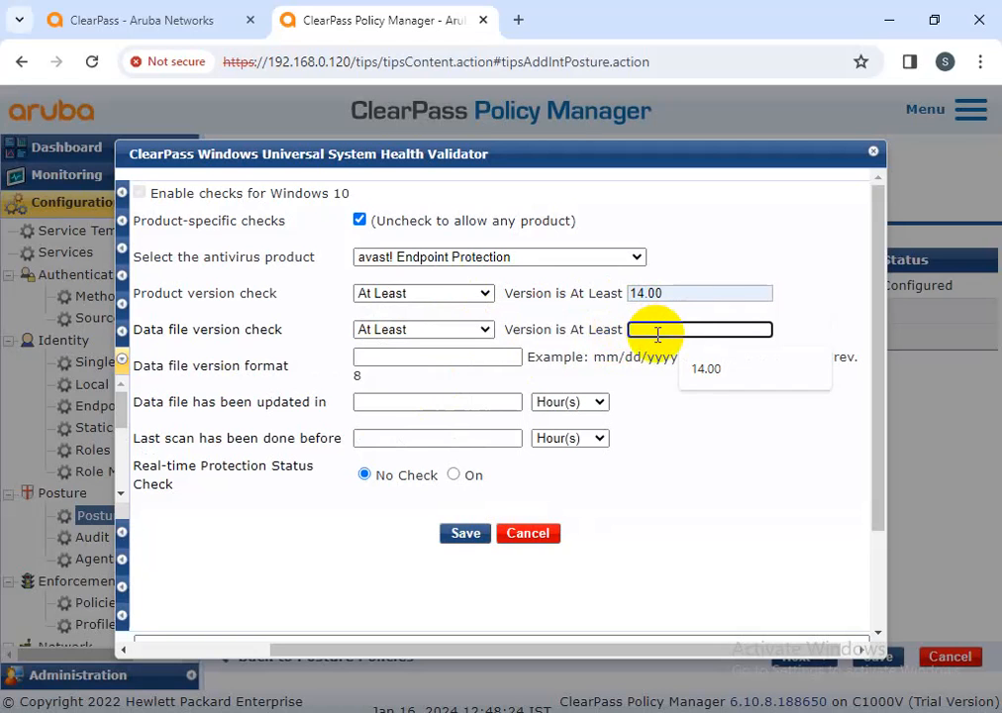
pyautogui.write('13')
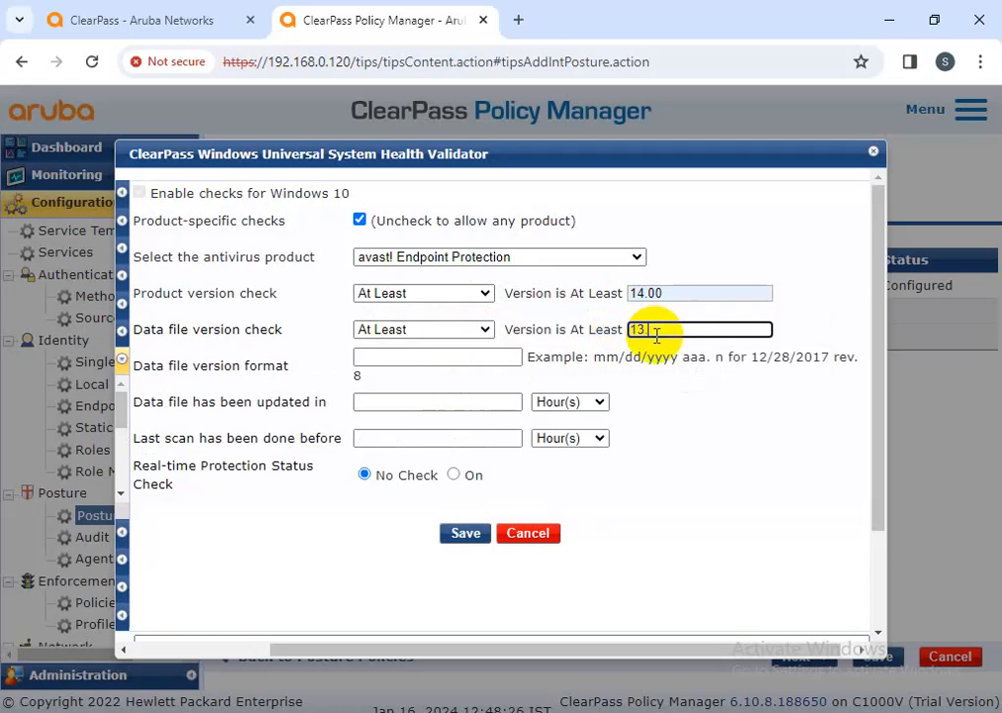
pyautogui.click(414, 354)
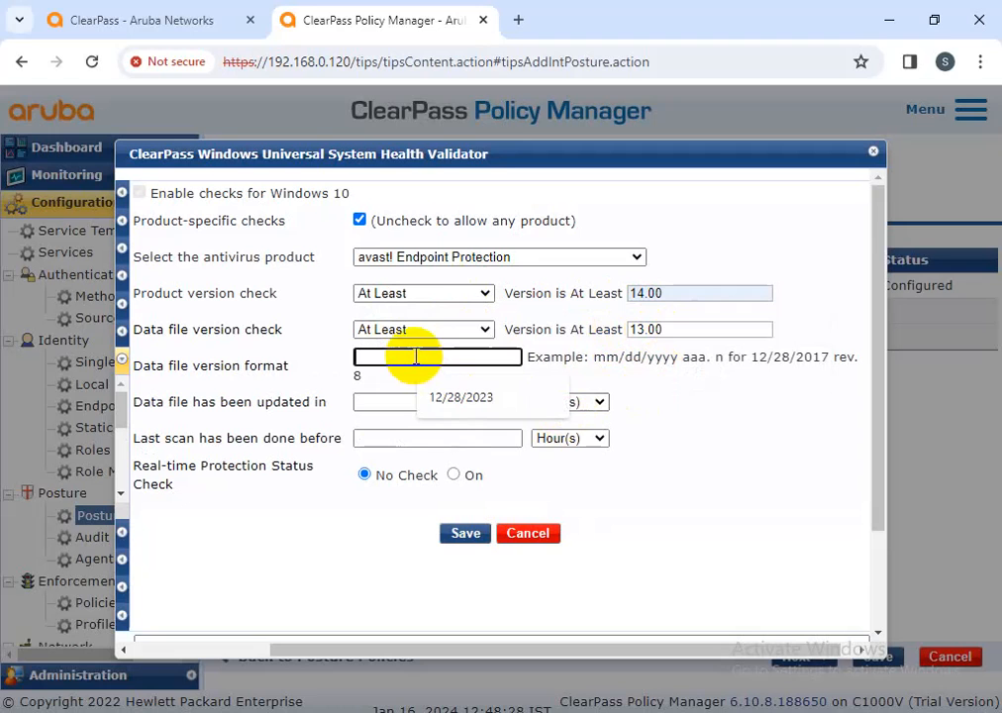
pyautogui.click(447, 397)
pyautogui.click(441, 402)
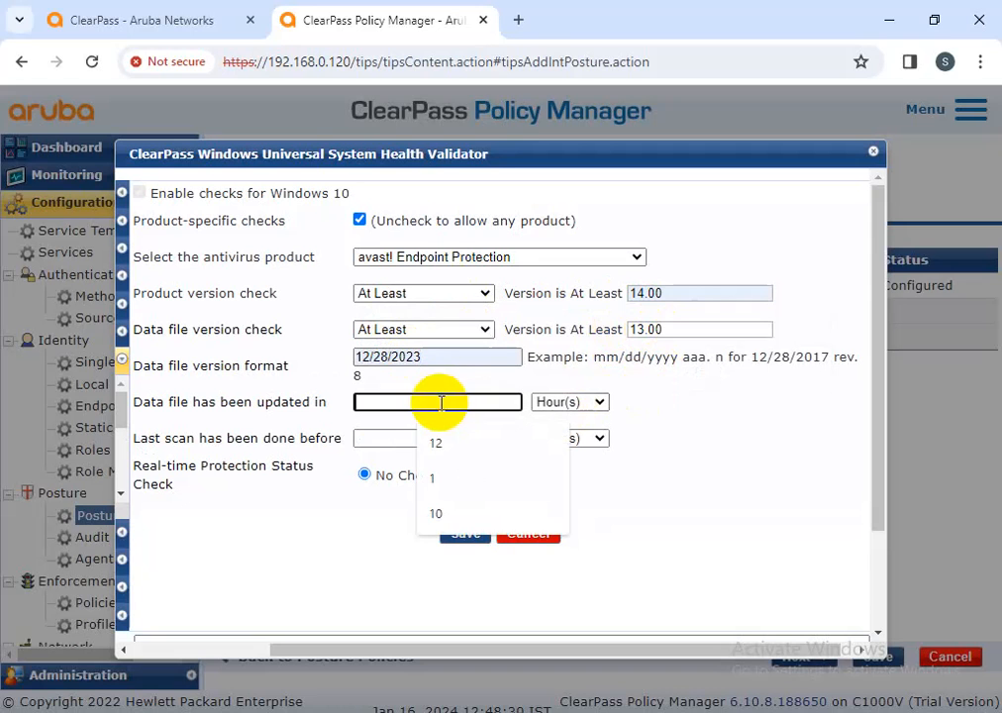
pyautogui.click(450, 443)
pyautogui.click(443, 438)
pyautogui.click(452, 477)
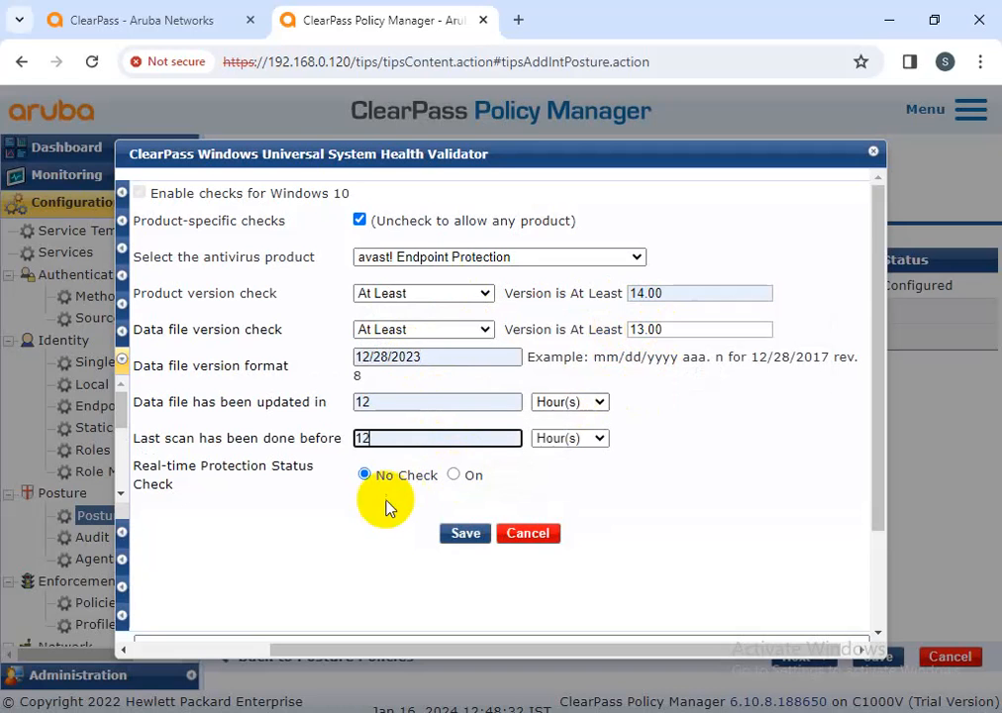
pyautogui.click(454, 475)
pyautogui.click(465, 535)
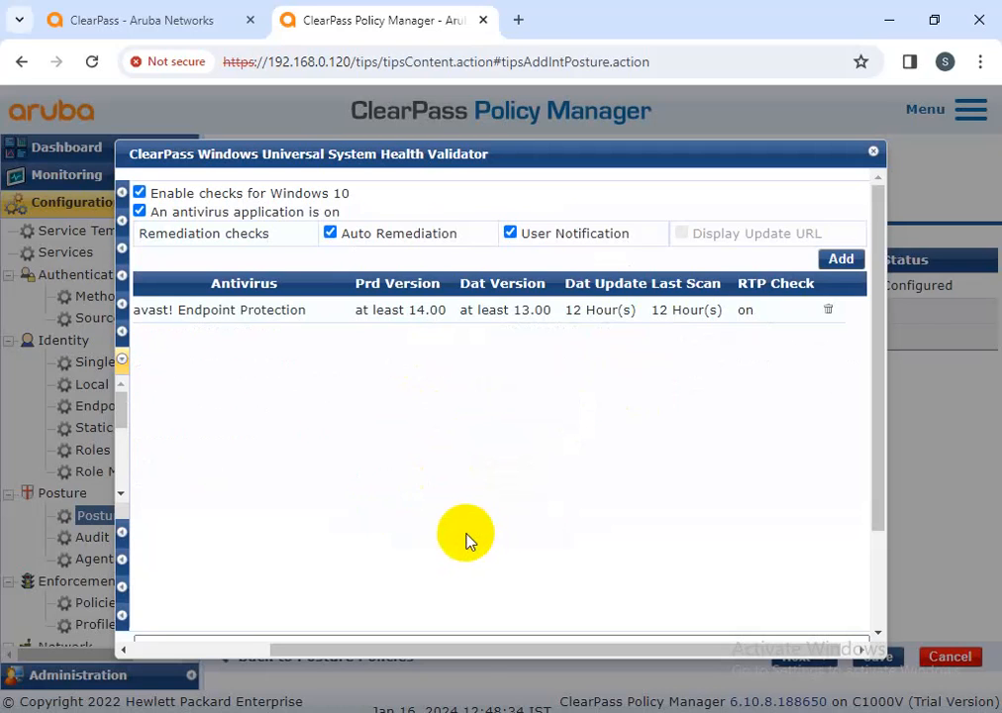
# Start a Windows 10 hotfix group named test
pyautogui.moveTo(481, 654); pyautogui.dragTo(294, 668)
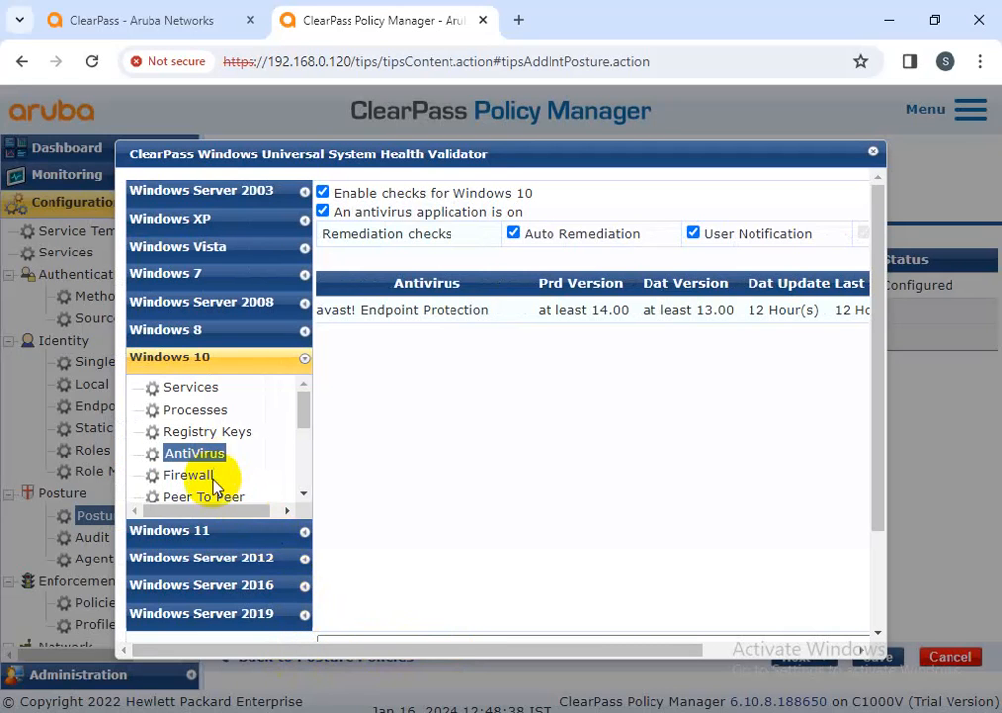
pyautogui.click(190, 475)
pyautogui.scroll(-1, 222, 459)
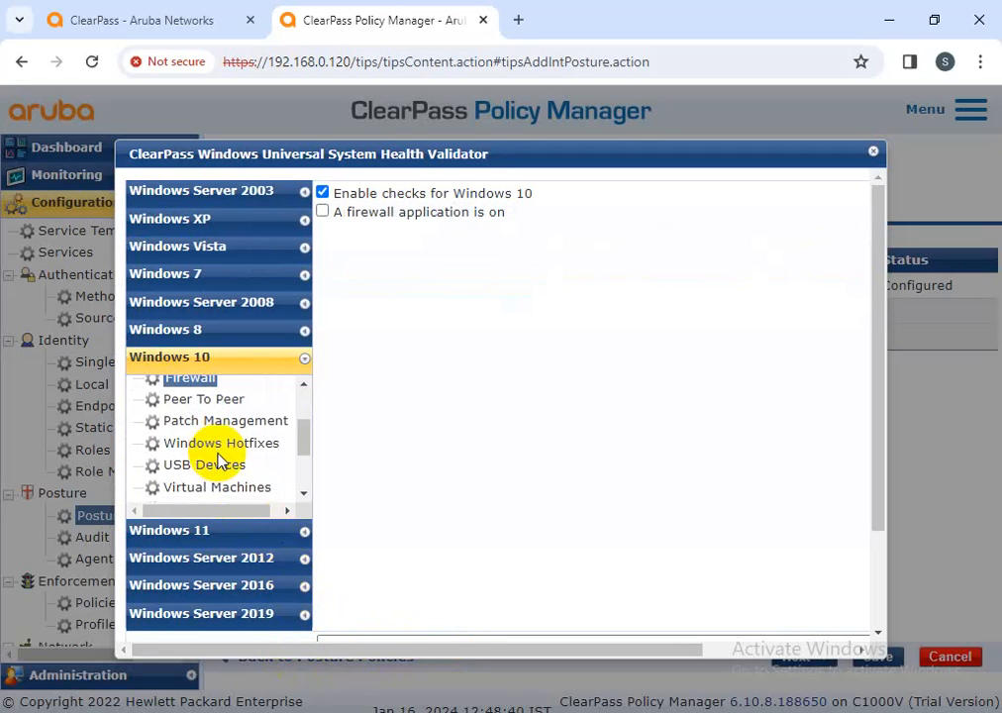
pyautogui.click(223, 443)
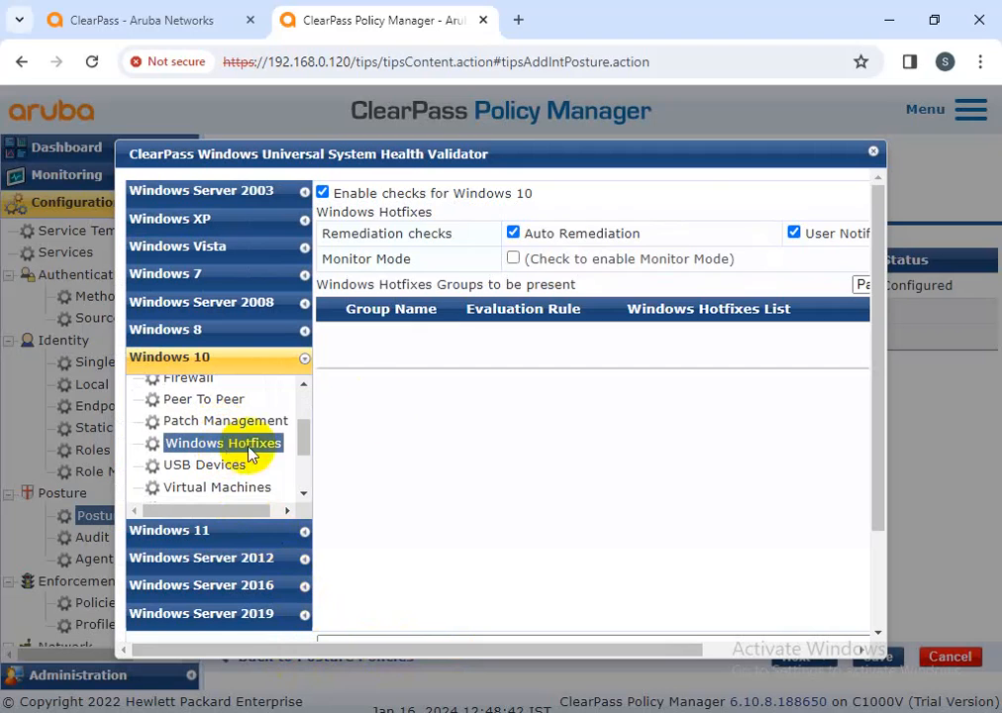
pyautogui.moveTo(608, 652); pyautogui.dragTo(784, 654)
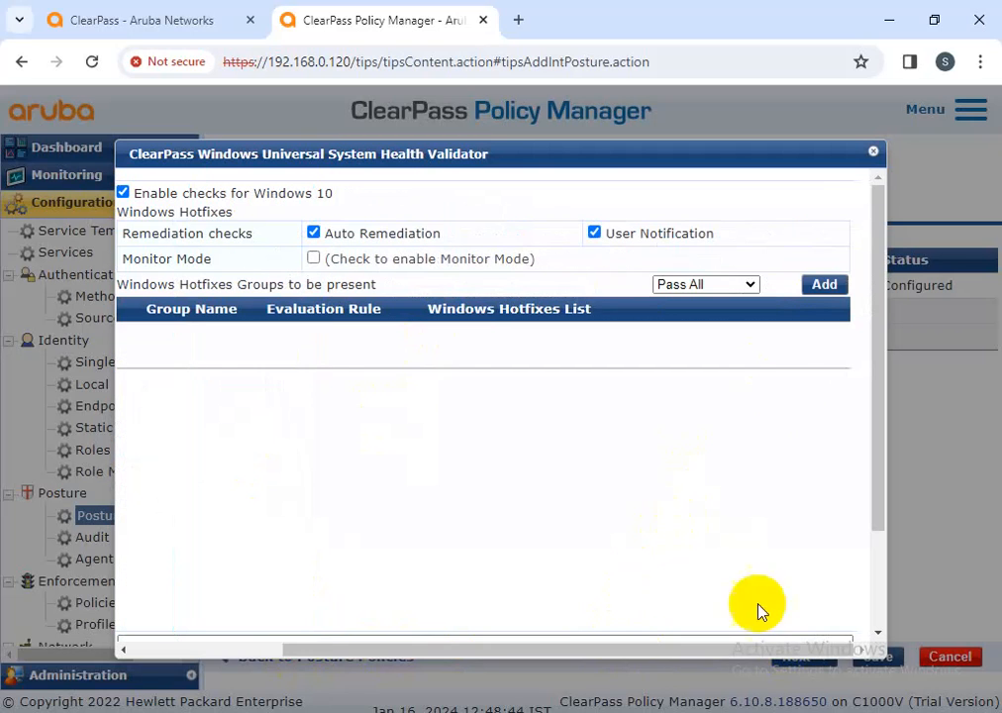
pyautogui.click(825, 295)
pyautogui.click(496, 267)
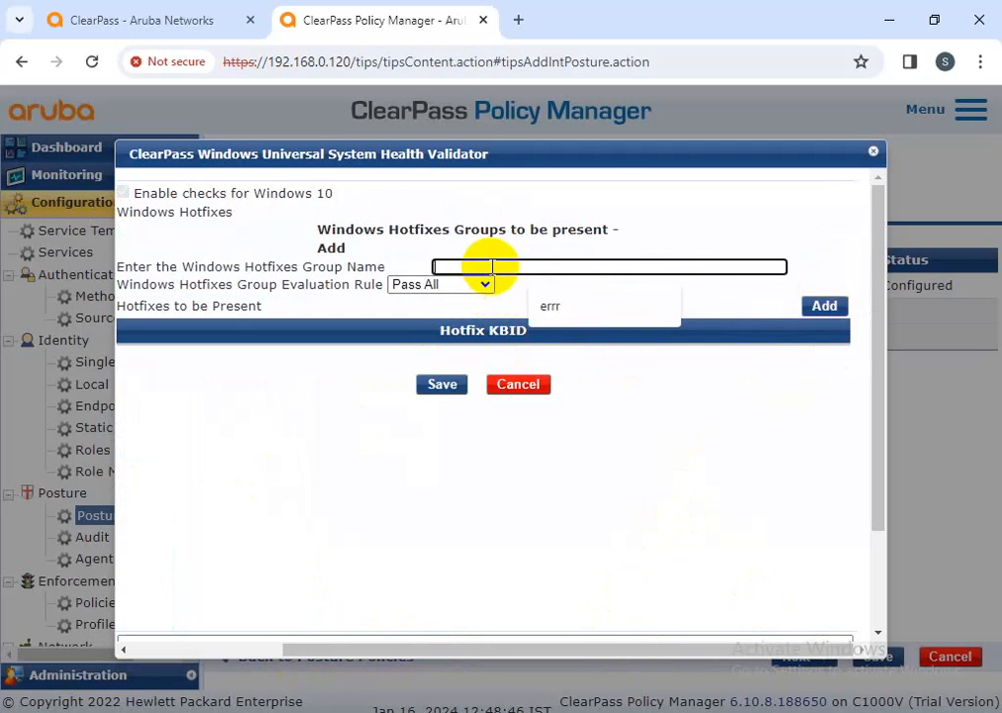
pyautogui.write('test')
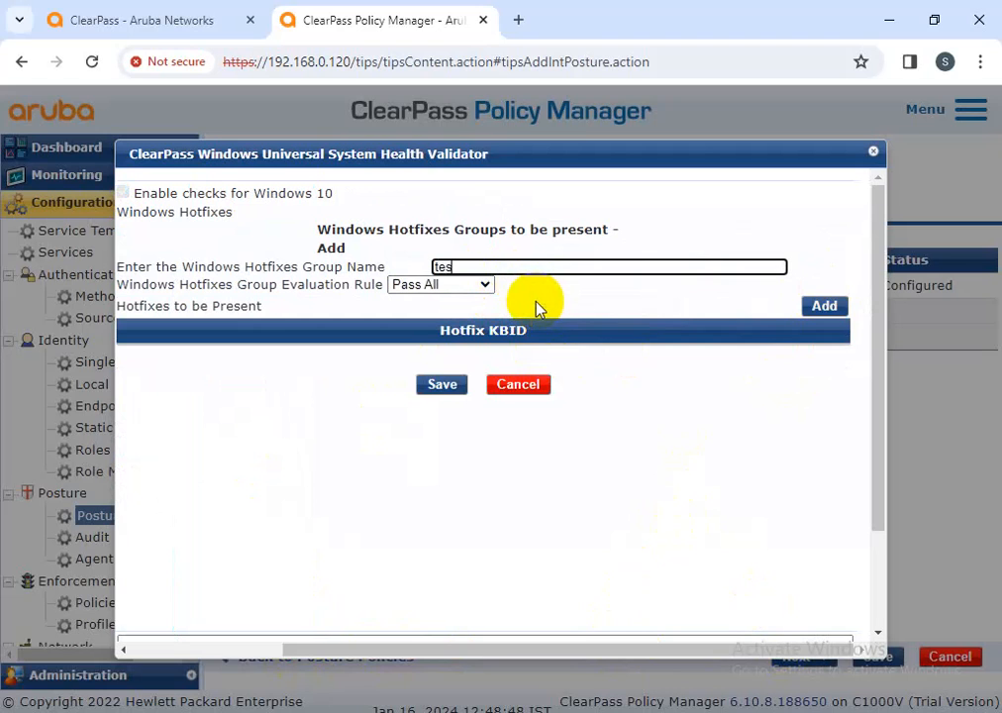
# Add Important hotfixes KB3081455, KB3172729 and KB4470646 under Pass All and save the test group
pyautogui.click(822, 308)
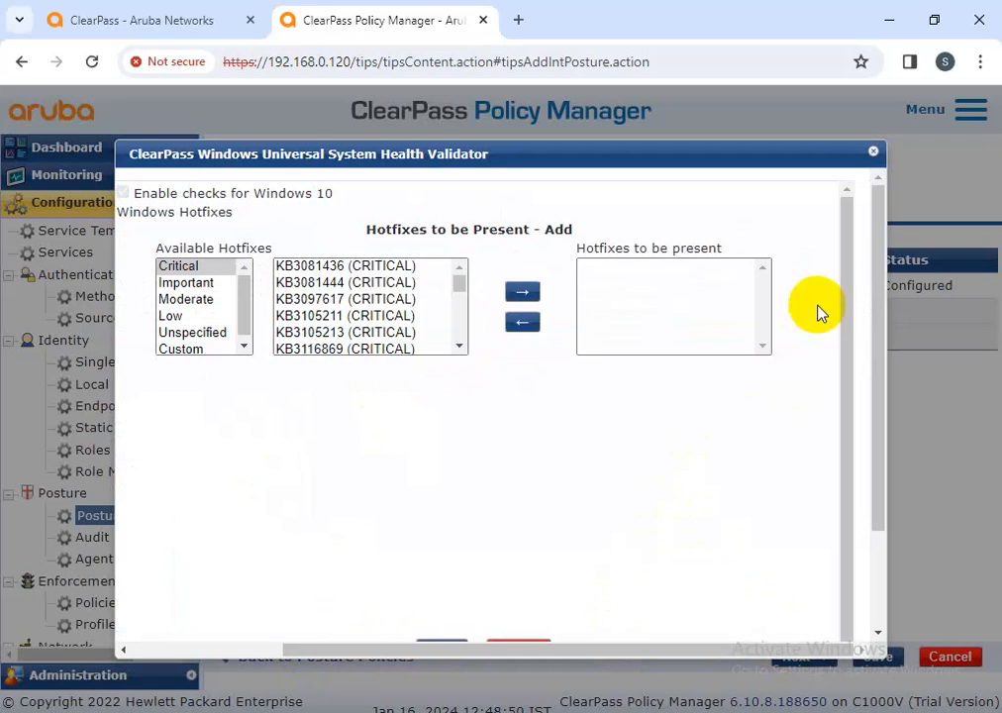
pyautogui.click(220, 284)
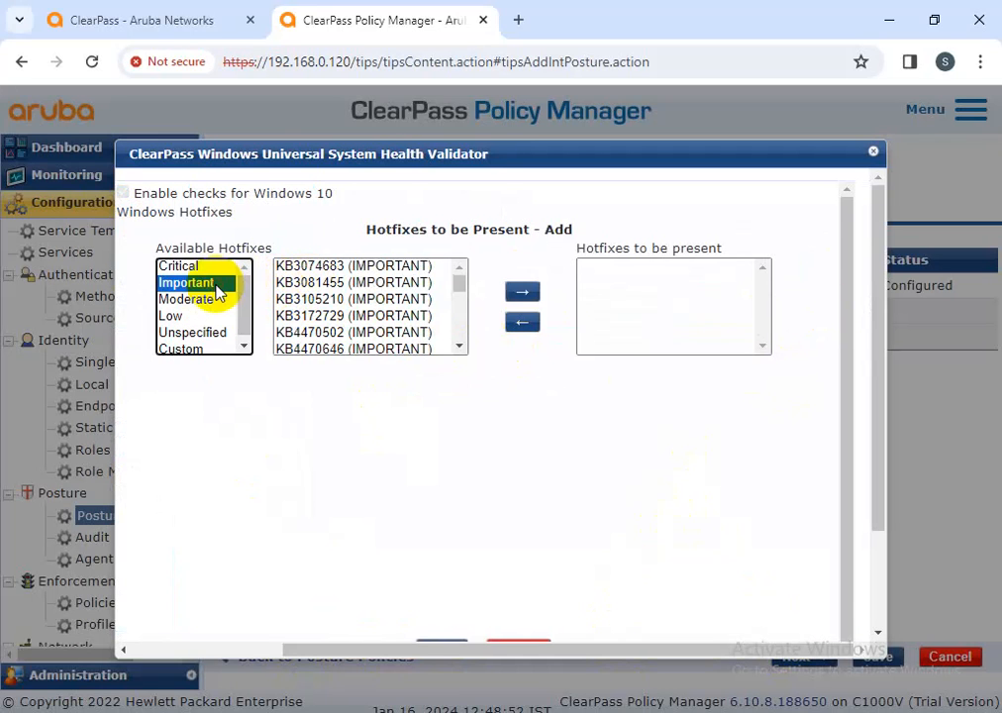
pyautogui.click(336, 283)
pyautogui.click(521, 292)
pyautogui.click(381, 299)
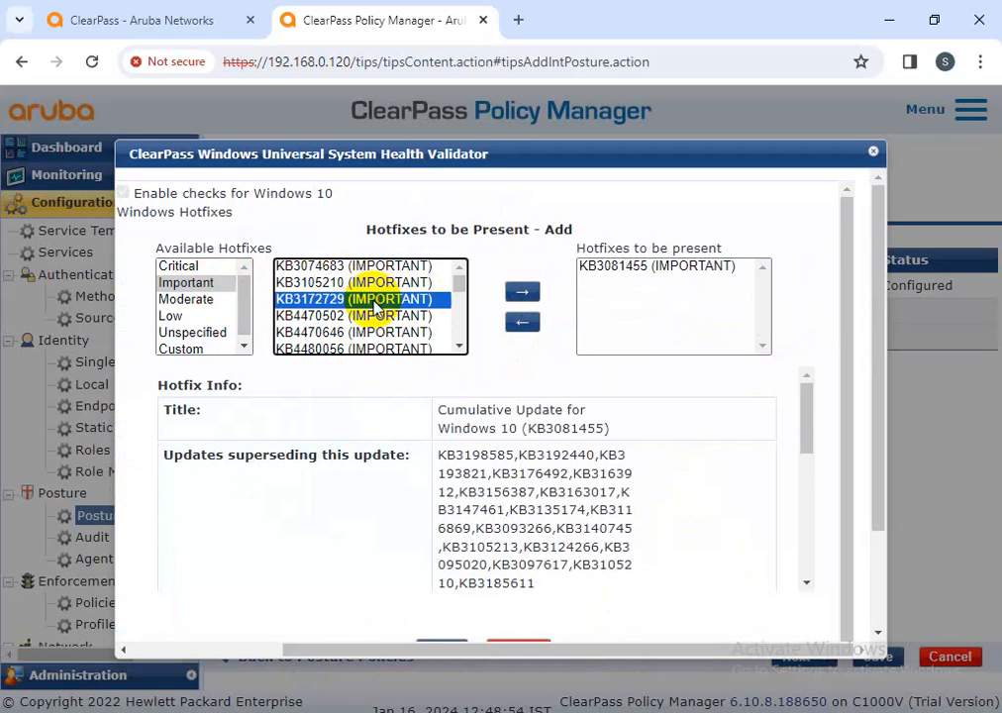
pyautogui.click(522, 292)
pyautogui.click(446, 315)
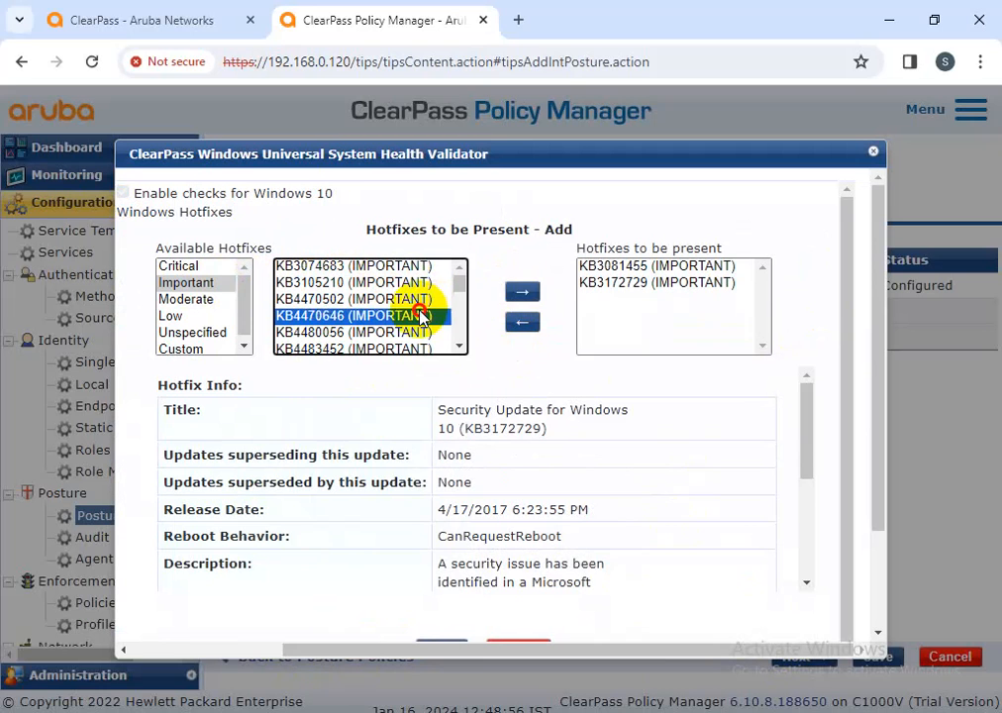
pyautogui.click(522, 292)
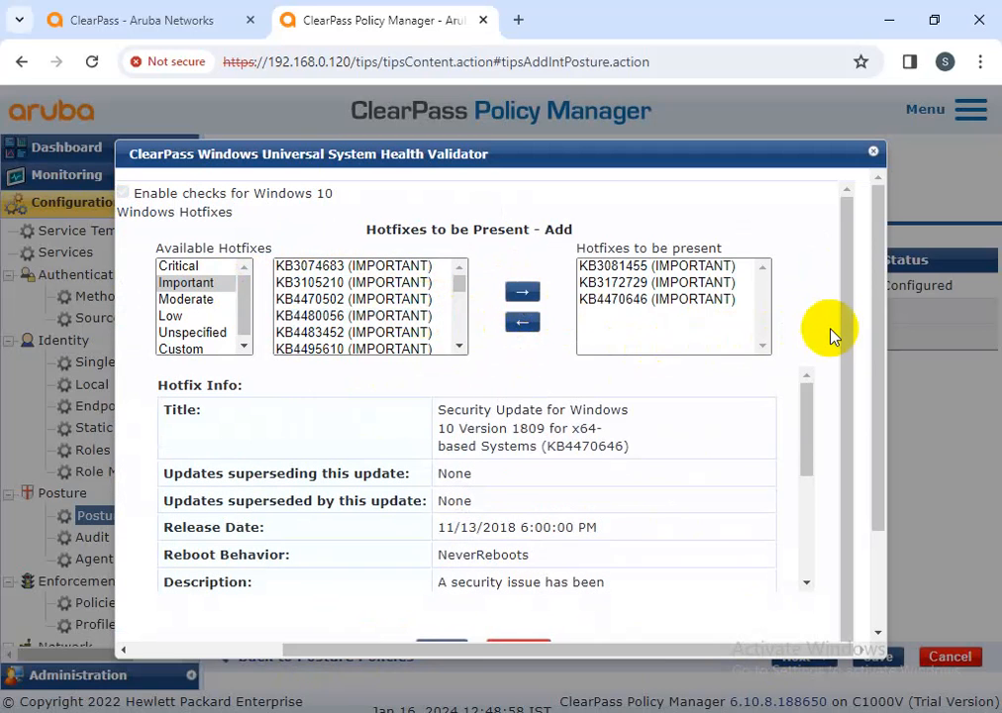
pyautogui.scroll(-1, 841, 322)
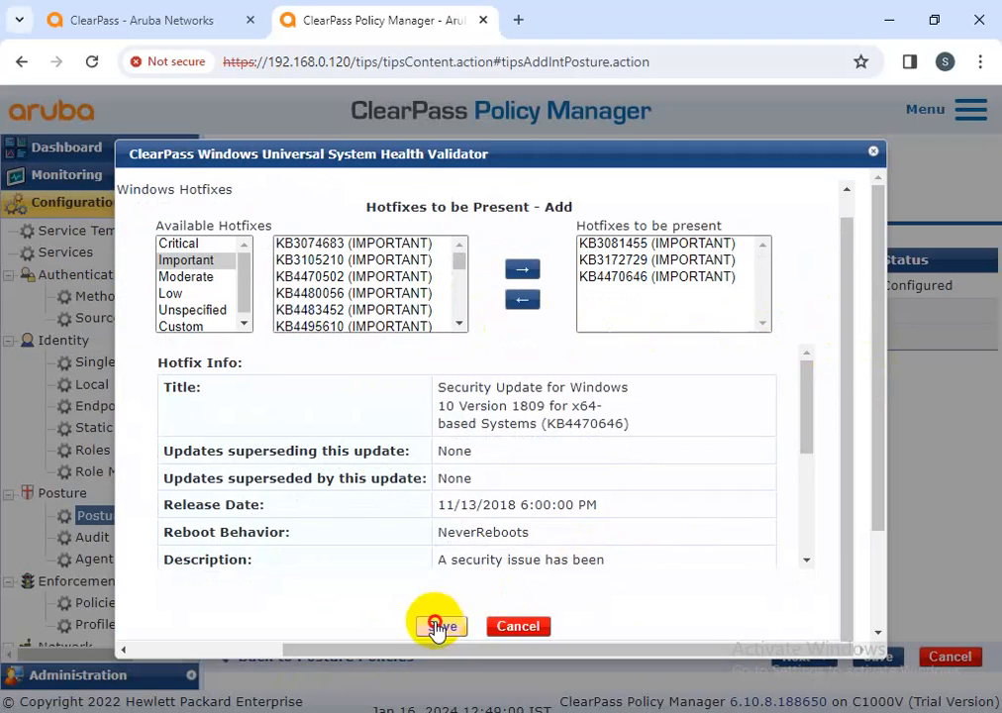
pyautogui.click(442, 626)
pyautogui.click(442, 455)
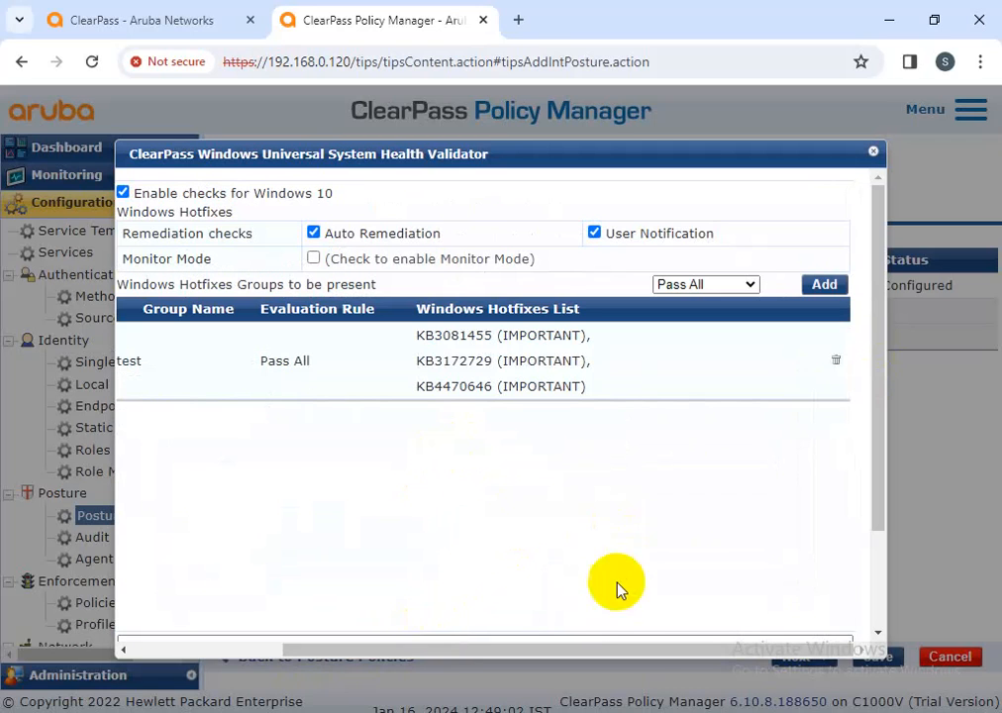
pyautogui.moveTo(649, 651); pyautogui.dragTo(384, 649)
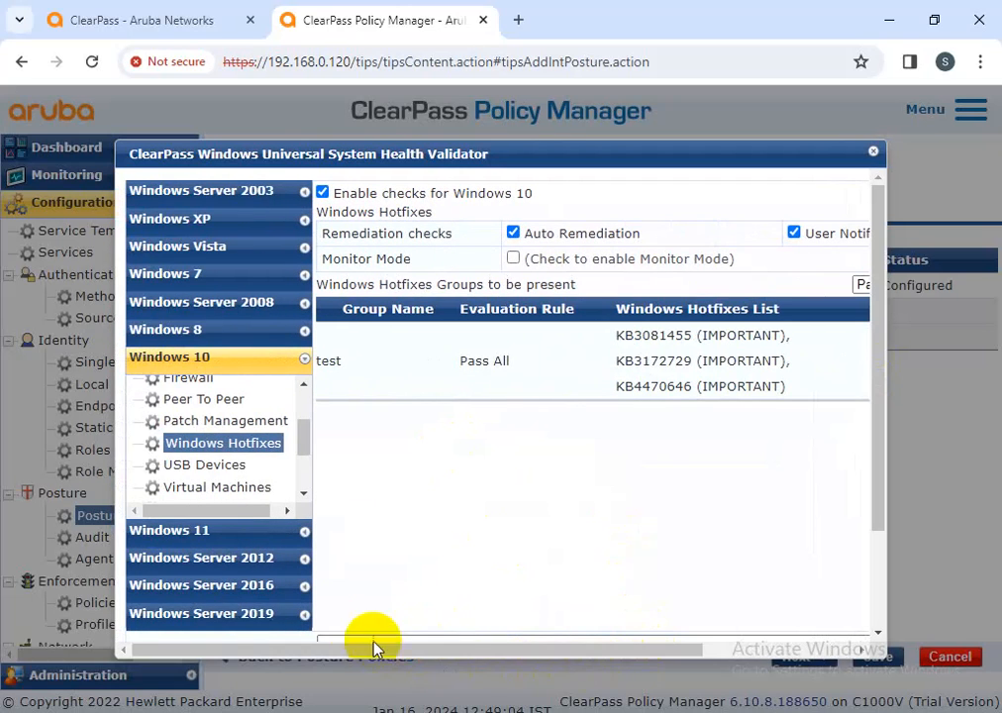
# Set the Windows 10 USB Devices remediation to disable USB mass storage devices
pyautogui.click(231, 465)
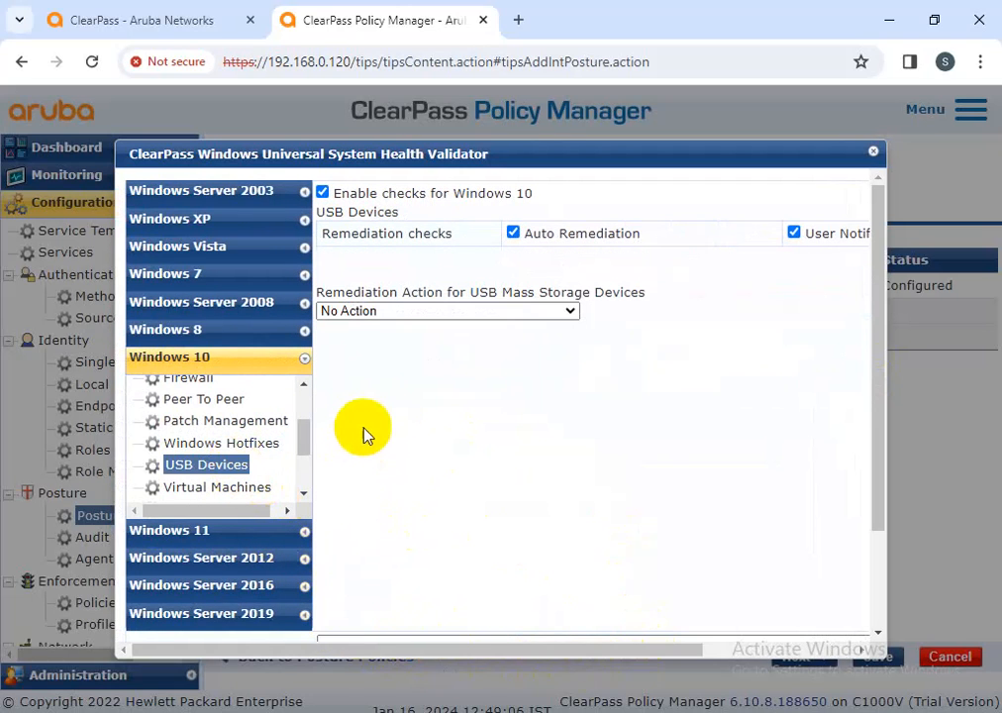
pyautogui.click(376, 315)
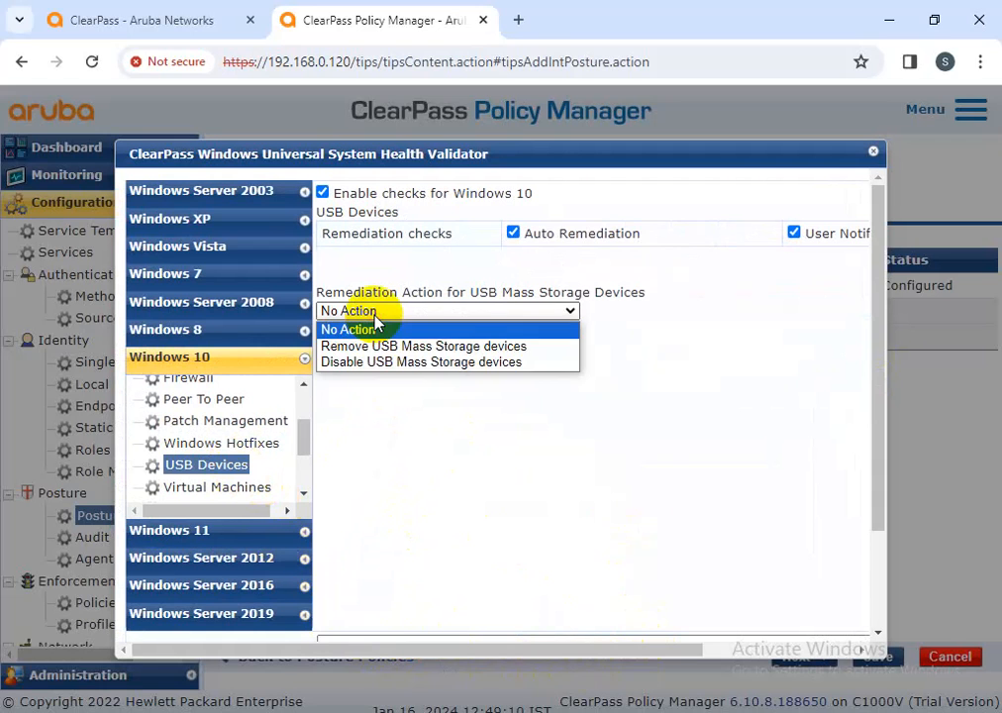
pyautogui.click(393, 371)
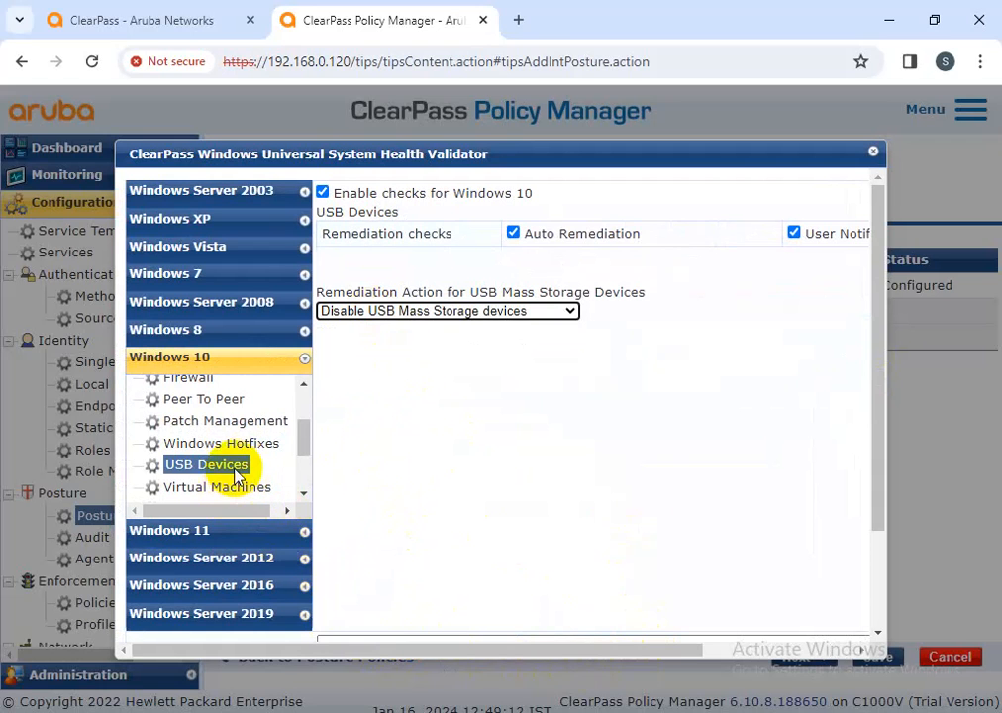
pyautogui.scroll(-2, 230, 469)
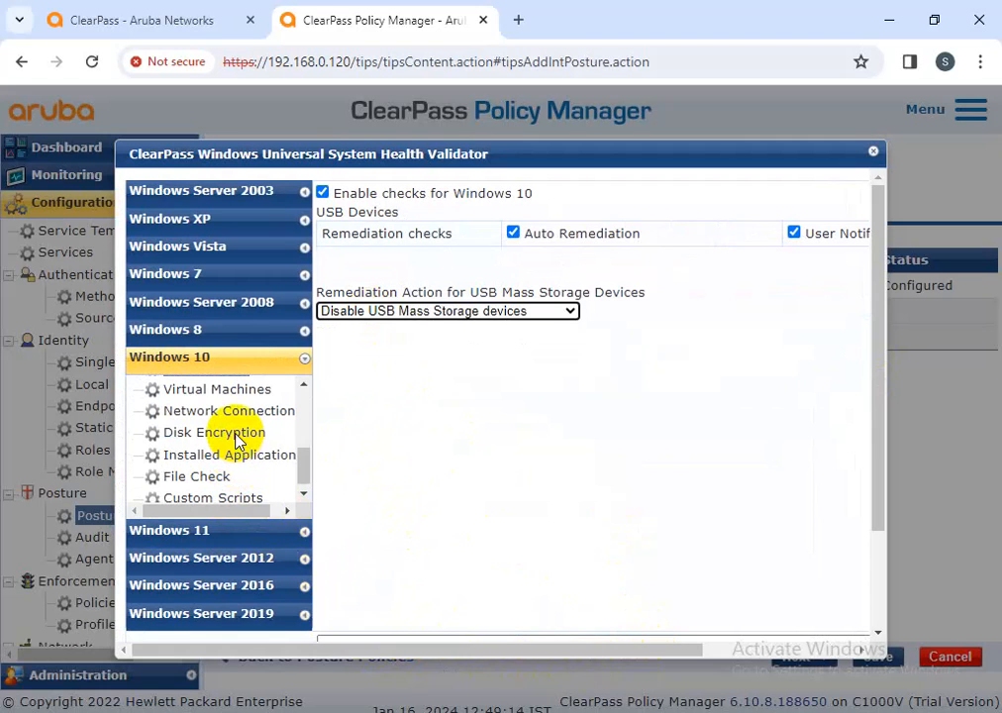
# Turn on the Windows 10 Installed Applications check and review its mandatory and optional lists
pyautogui.click(238, 454)
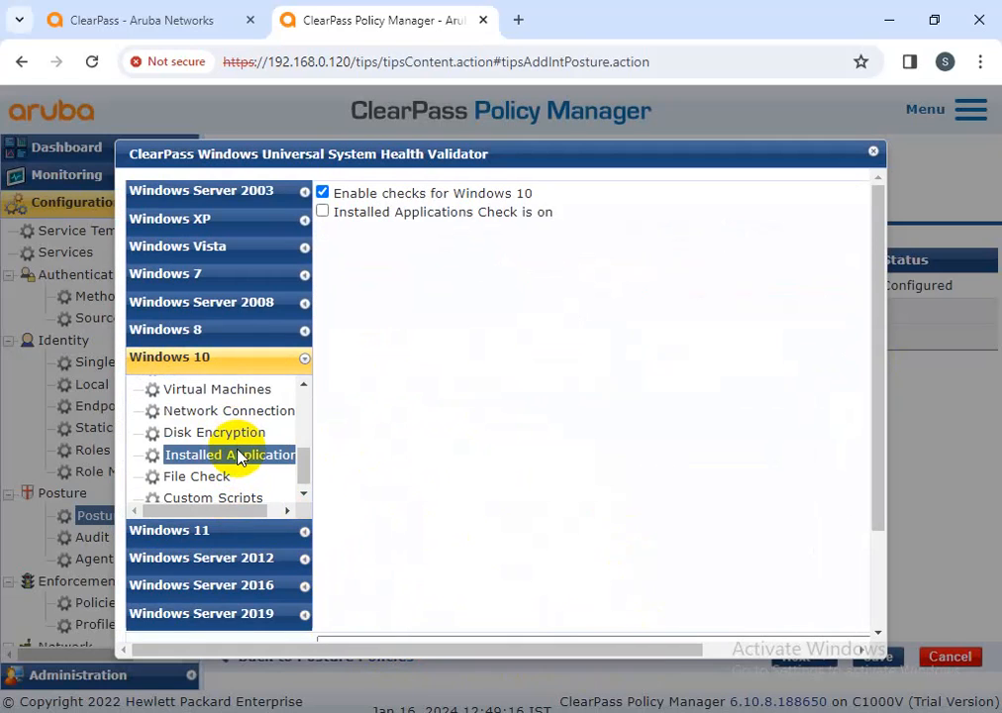
pyautogui.click(321, 211)
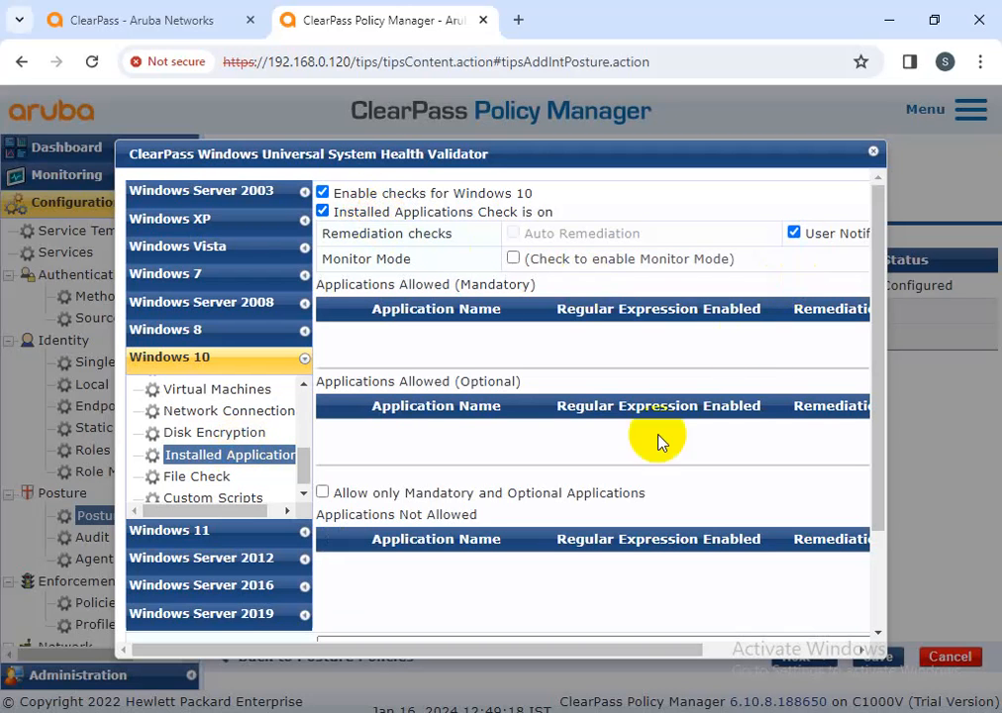
pyautogui.moveTo(633, 650); pyautogui.dragTo(835, 398)
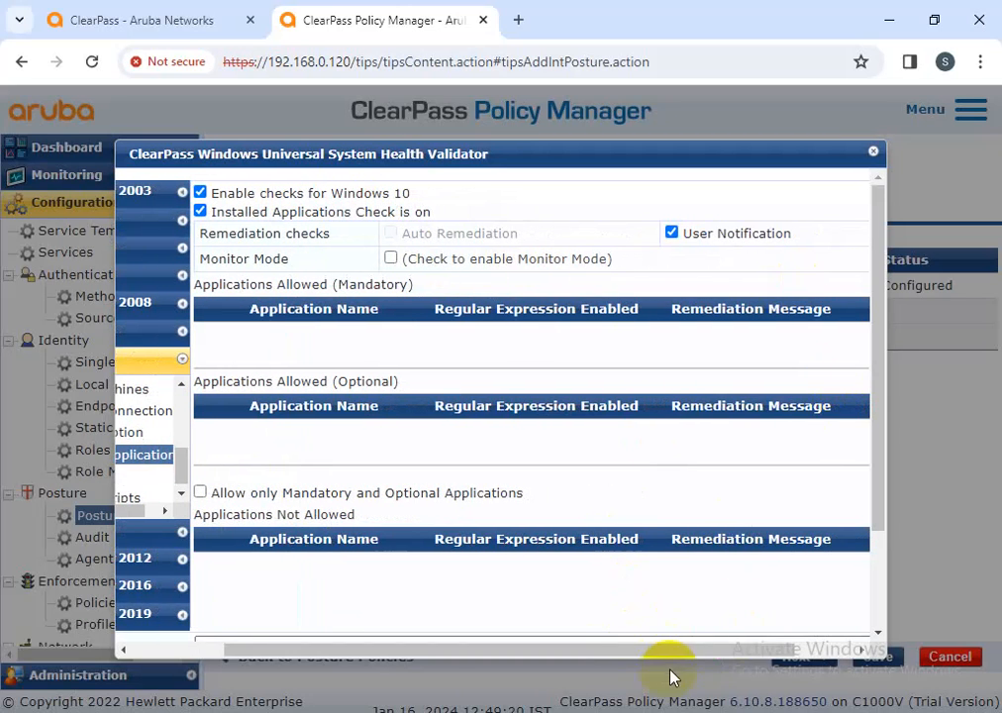
pyautogui.moveTo(665, 679); pyautogui.dragTo(716, 655)
pyautogui.click(812, 289)
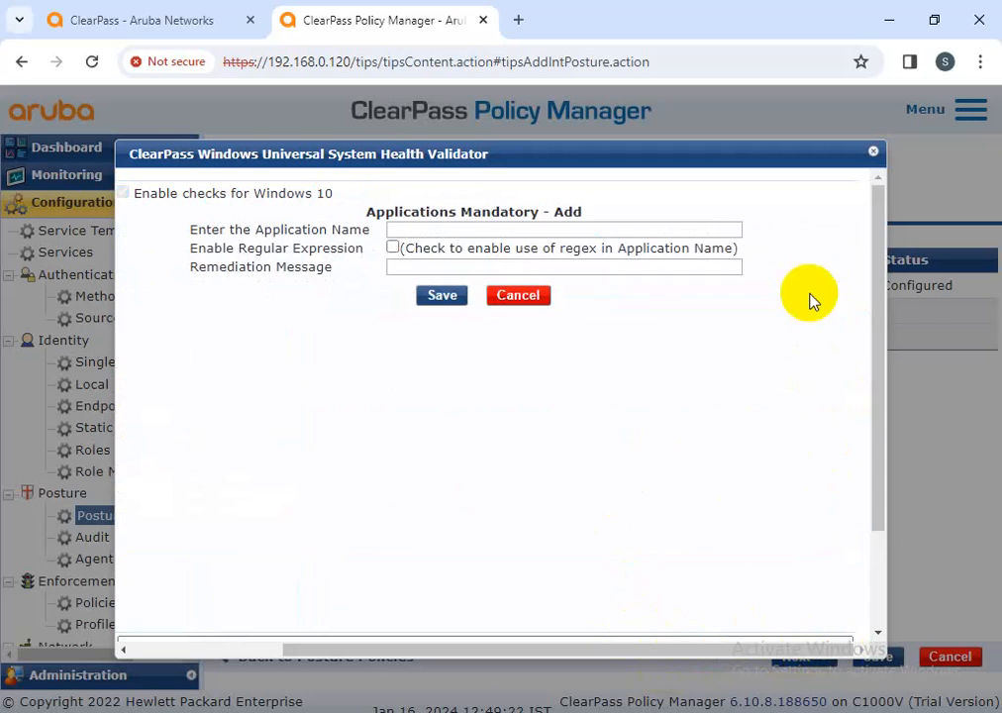
pyautogui.click(518, 295)
pyautogui.moveTo(608, 649); pyautogui.dragTo(441, 662)
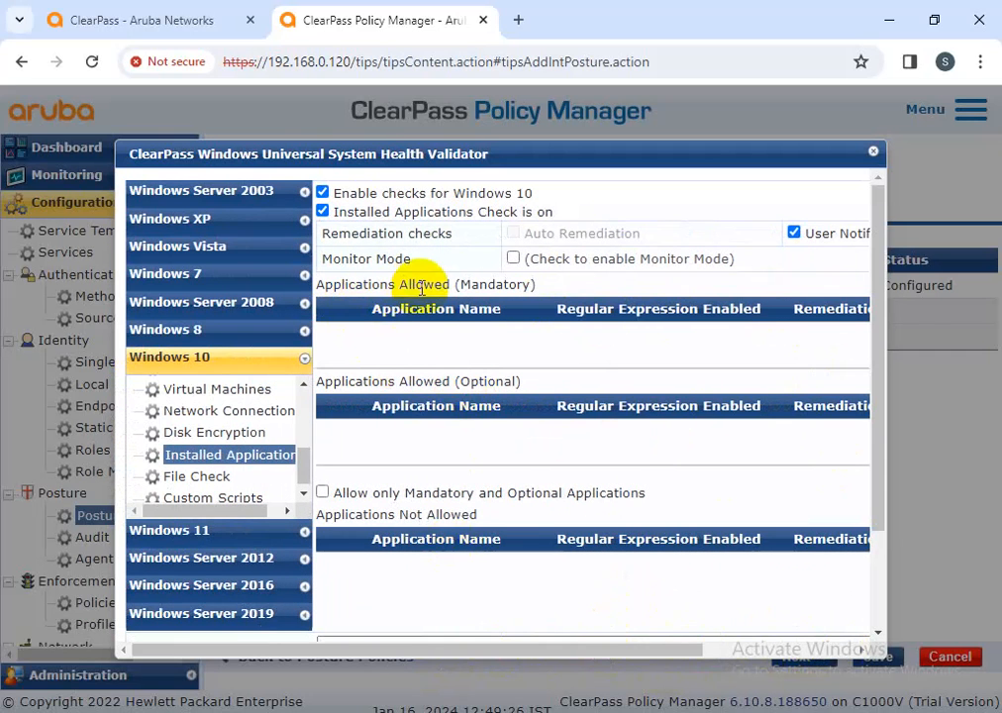
pyautogui.moveTo(522, 386); pyautogui.dragTo(333, 384)
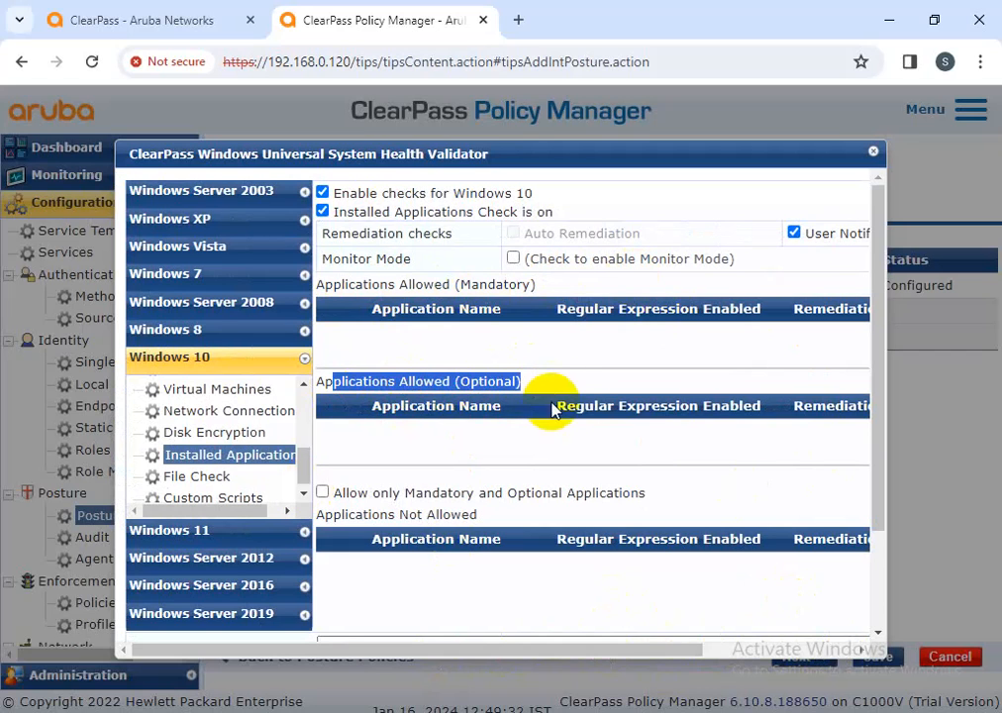
pyautogui.click(543, 382)
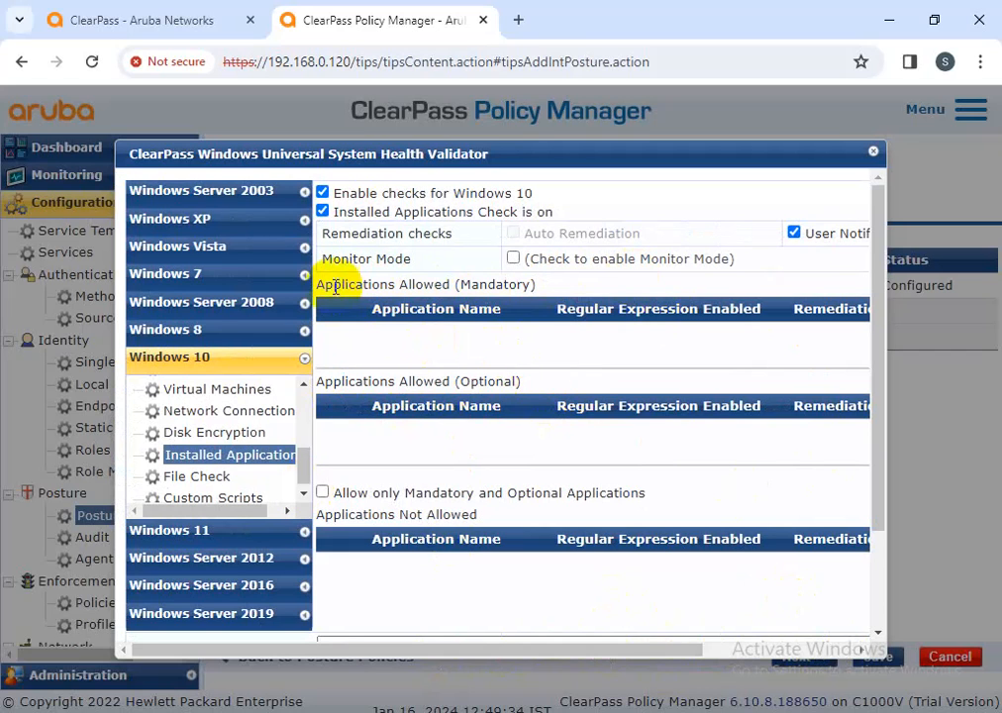
pyautogui.moveTo(320, 286); pyautogui.dragTo(547, 293)
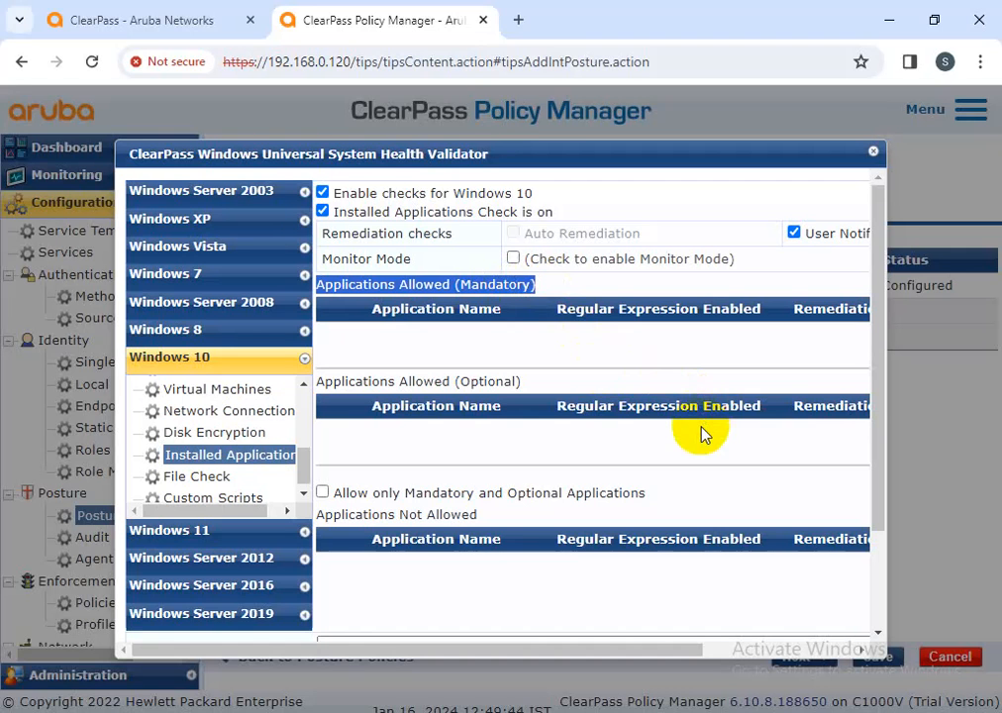
pyautogui.moveTo(642, 656); pyautogui.dragTo(810, 663)
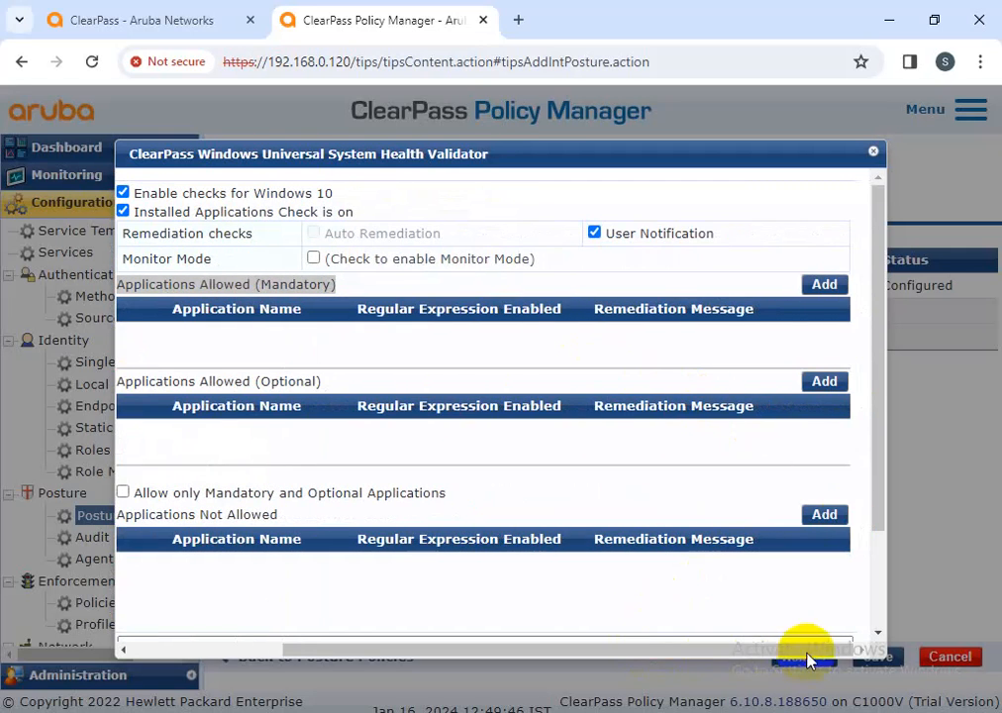
# Add forcpoint as a Windows 10 mandatory allowed application, regular expression false
pyautogui.click(825, 287)
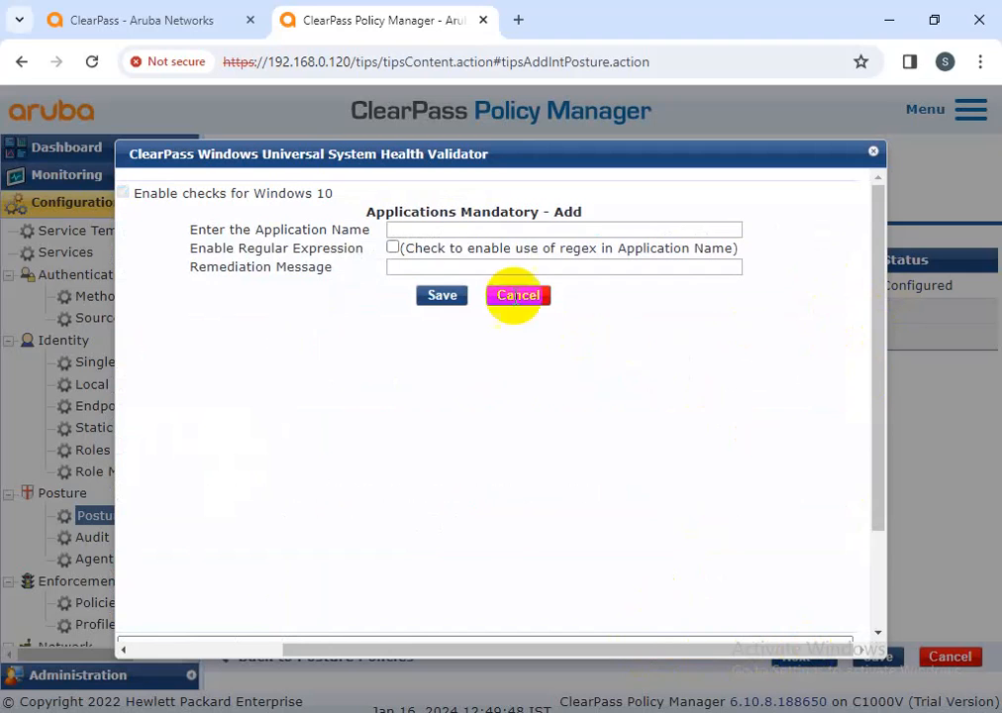
pyautogui.click(433, 228)
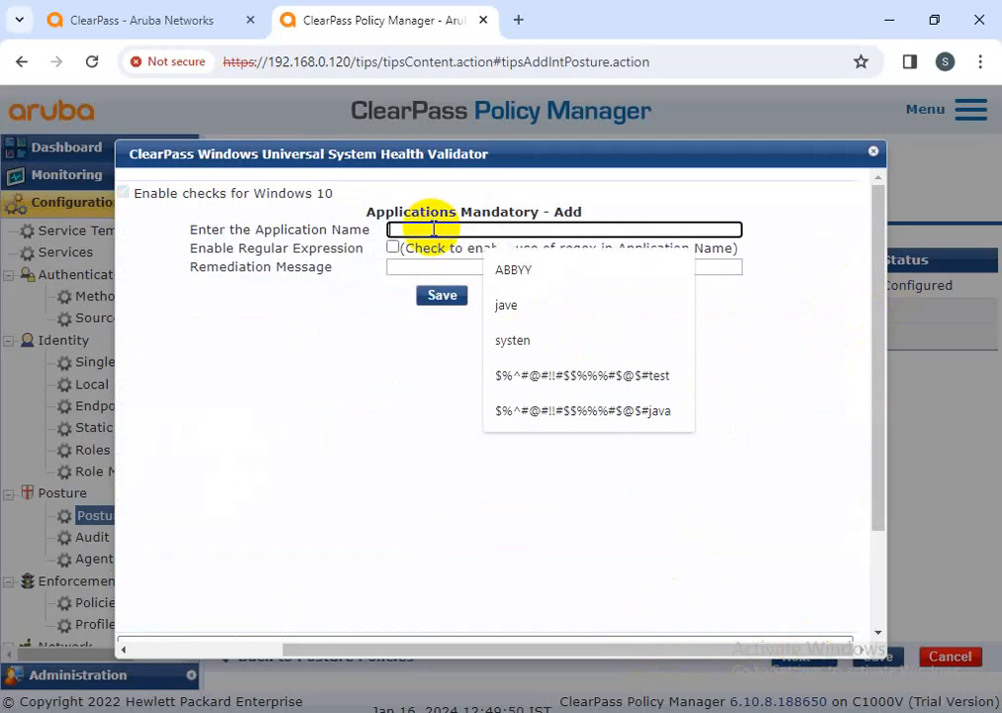
pyautogui.click(455, 231)
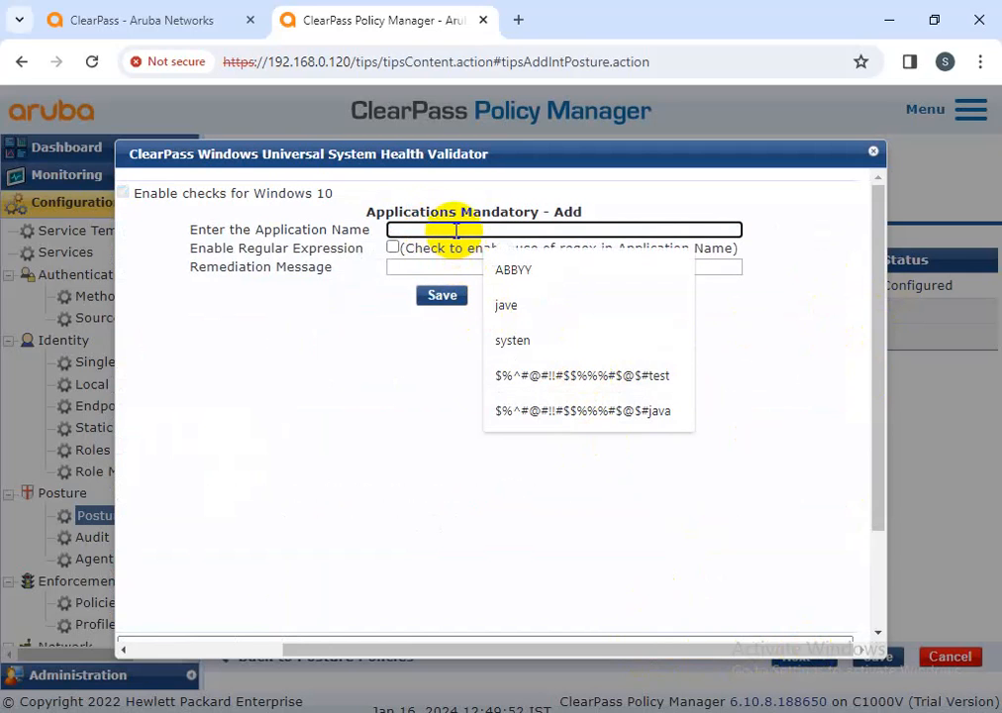
pyautogui.write('forcpoint')
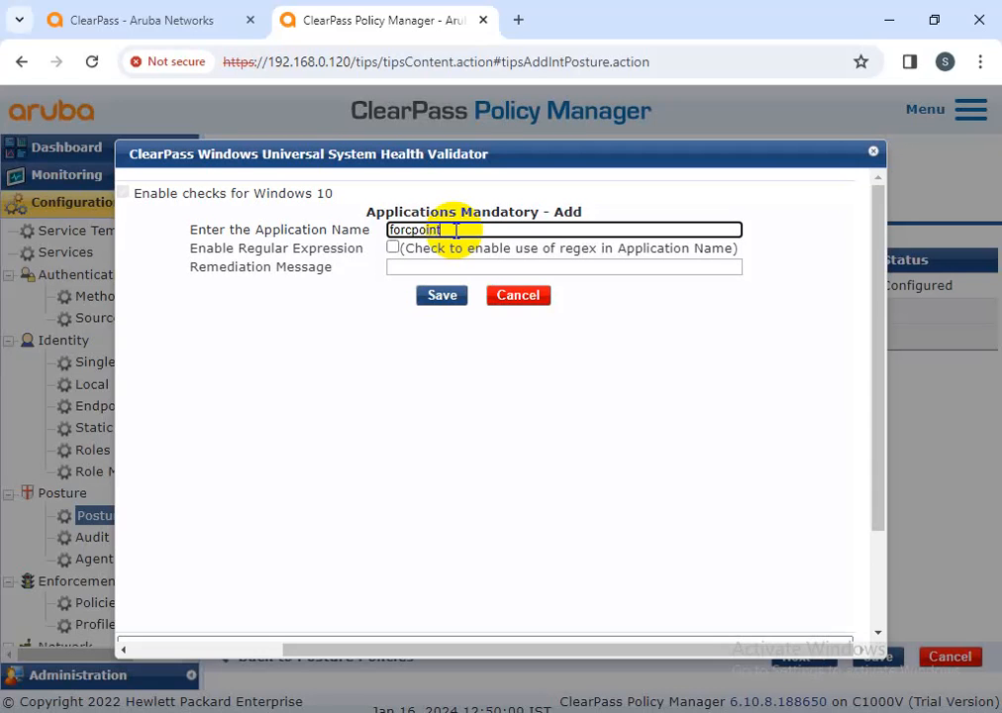
pyautogui.click(441, 296)
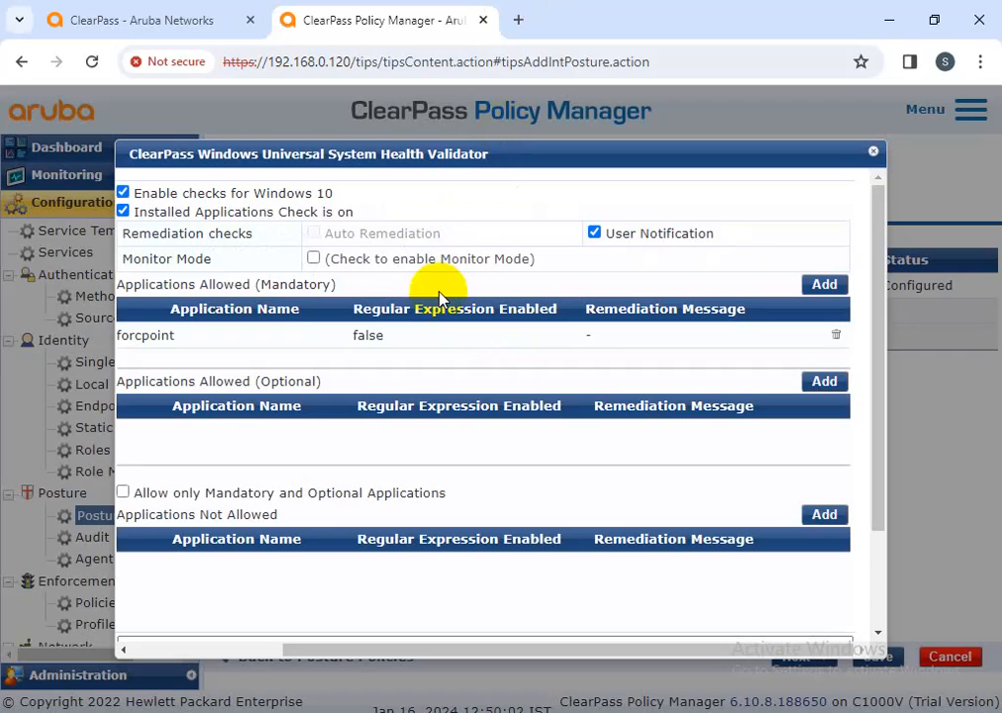
pyautogui.moveTo(650, 649); pyautogui.dragTo(430, 655)
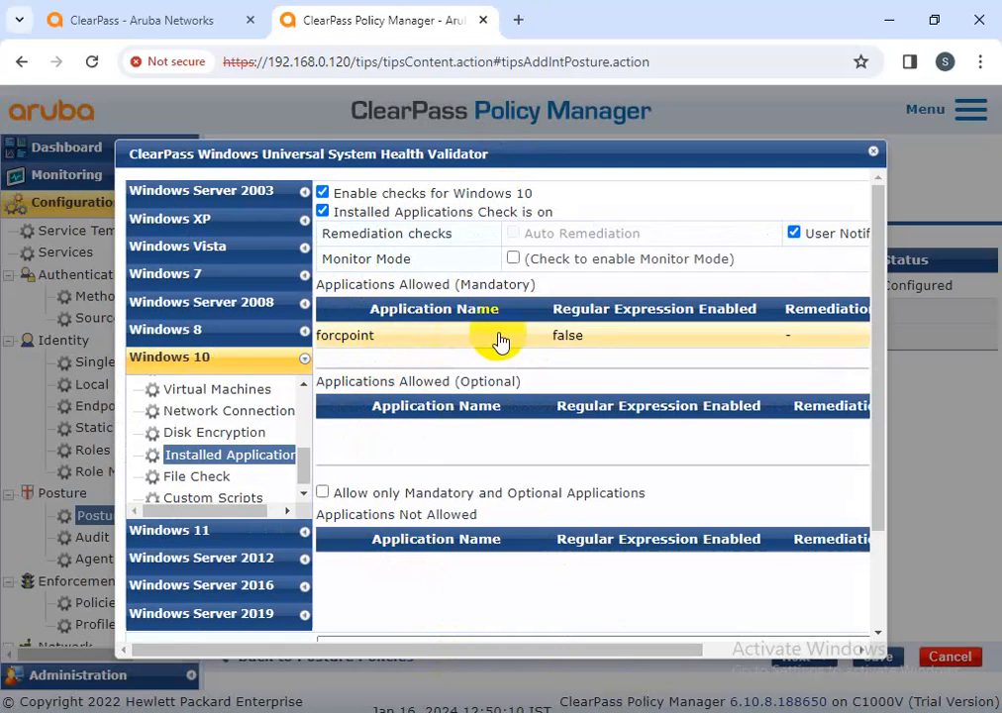
# Add ABBYY to the Windows 10 Applications Not Allowed list
pyautogui.click(323, 492)
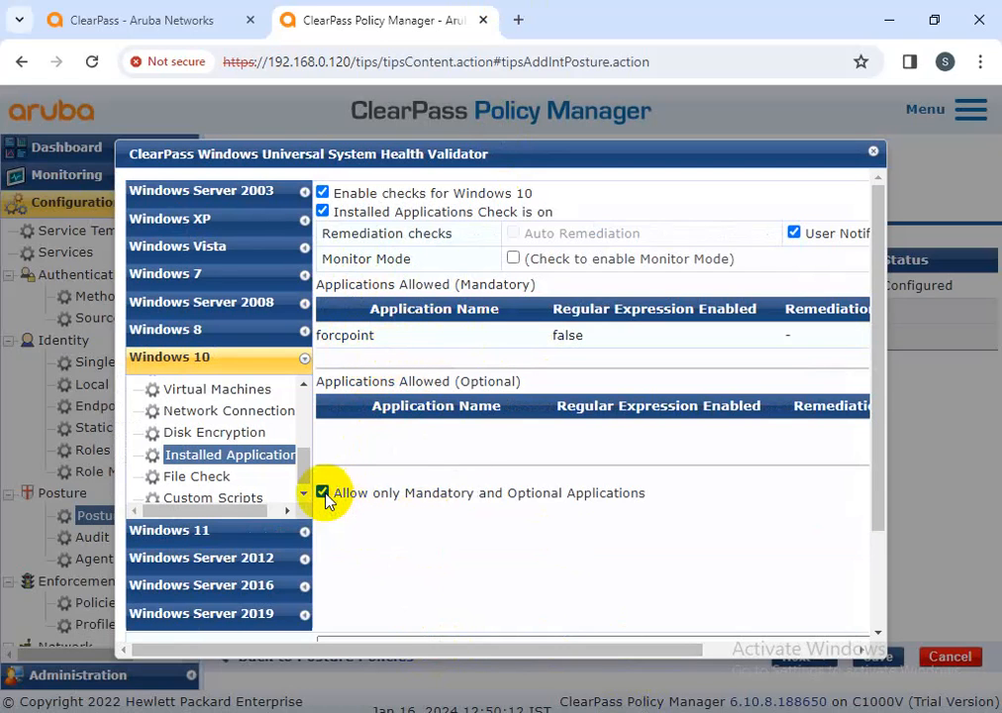
pyautogui.click(323, 492)
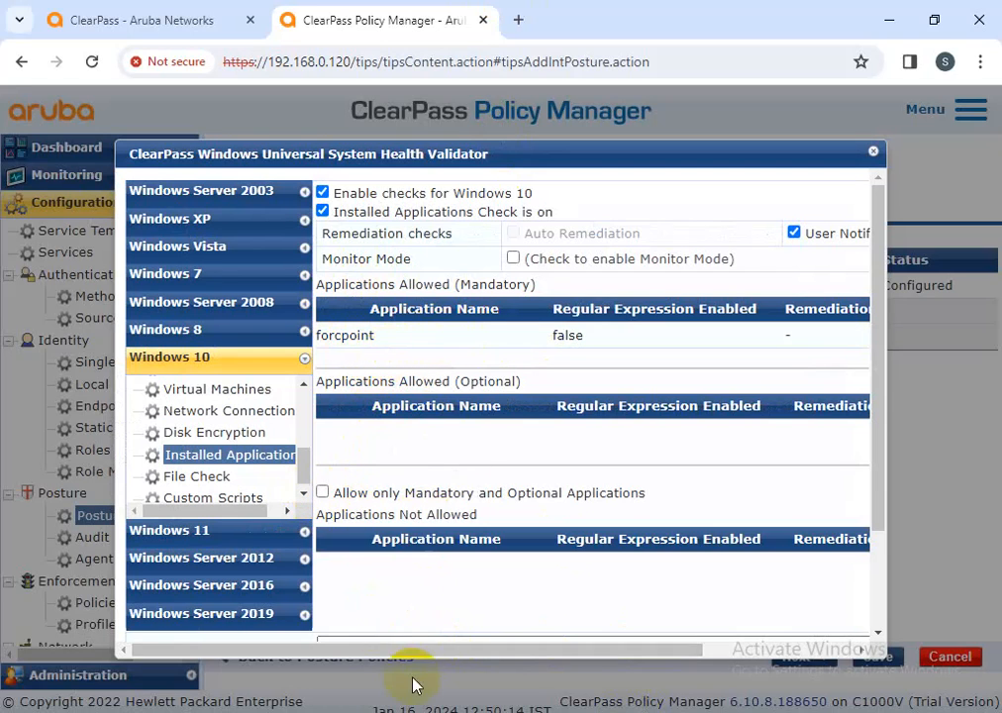
pyautogui.moveTo(434, 658); pyautogui.dragTo(566, 658)
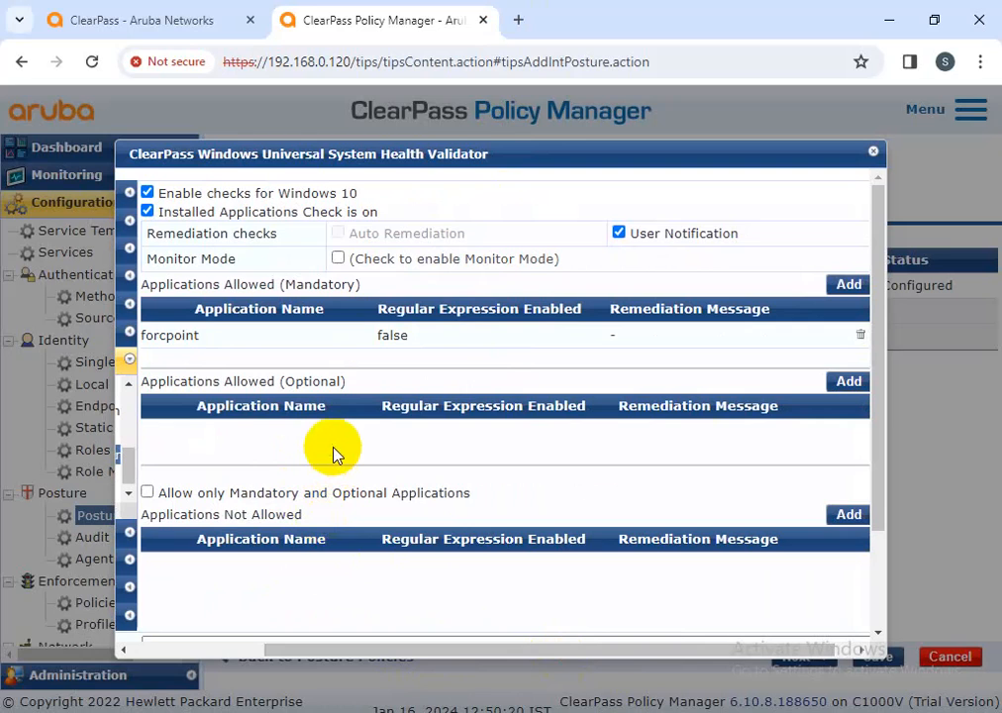
pyautogui.click(849, 515)
pyautogui.click(425, 226)
pyautogui.click(540, 271)
pyautogui.click(467, 294)
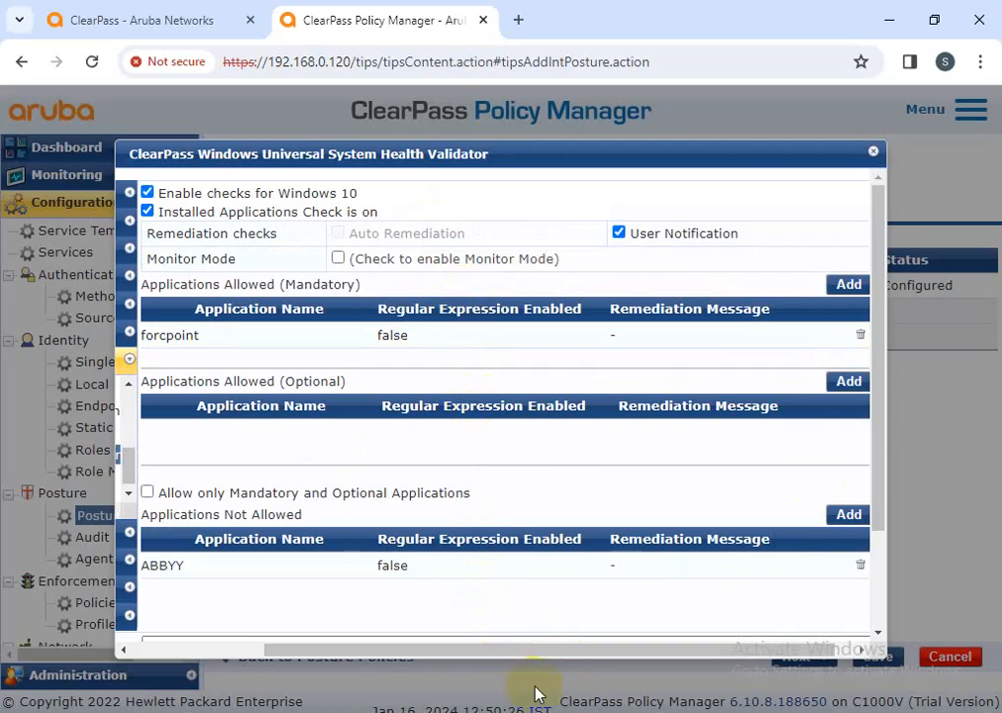
pyautogui.moveTo(547, 651); pyautogui.dragTo(365, 643)
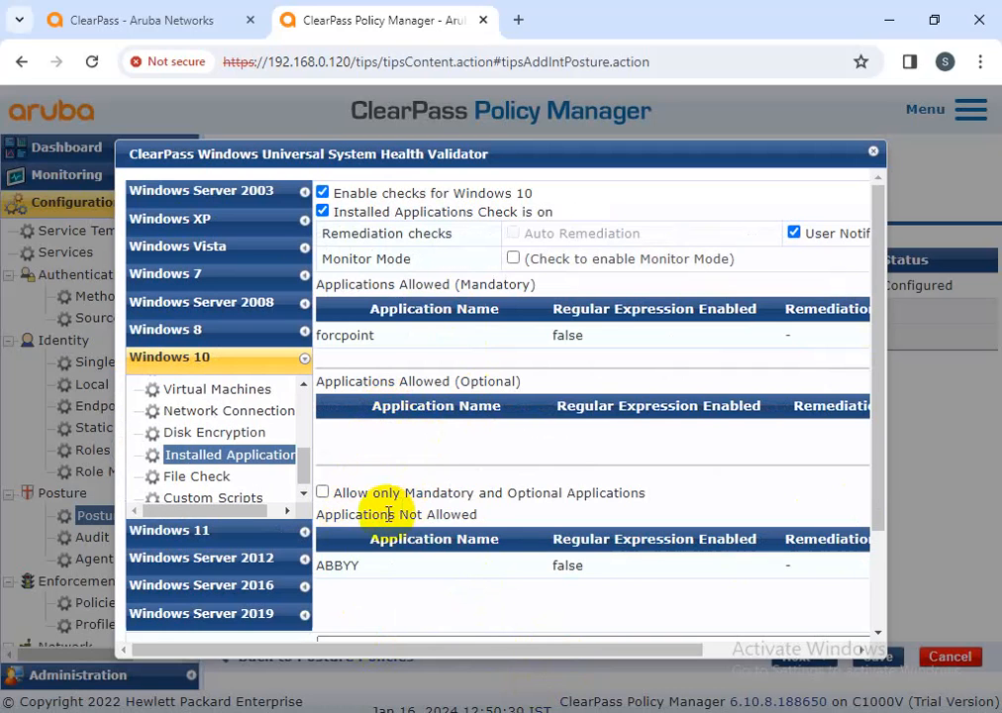
# Allow only mandatory and optional applications, then save the validator and the new-posture_UK policy
pyautogui.click(323, 492)
pyautogui.scroll(-3, 515, 516)
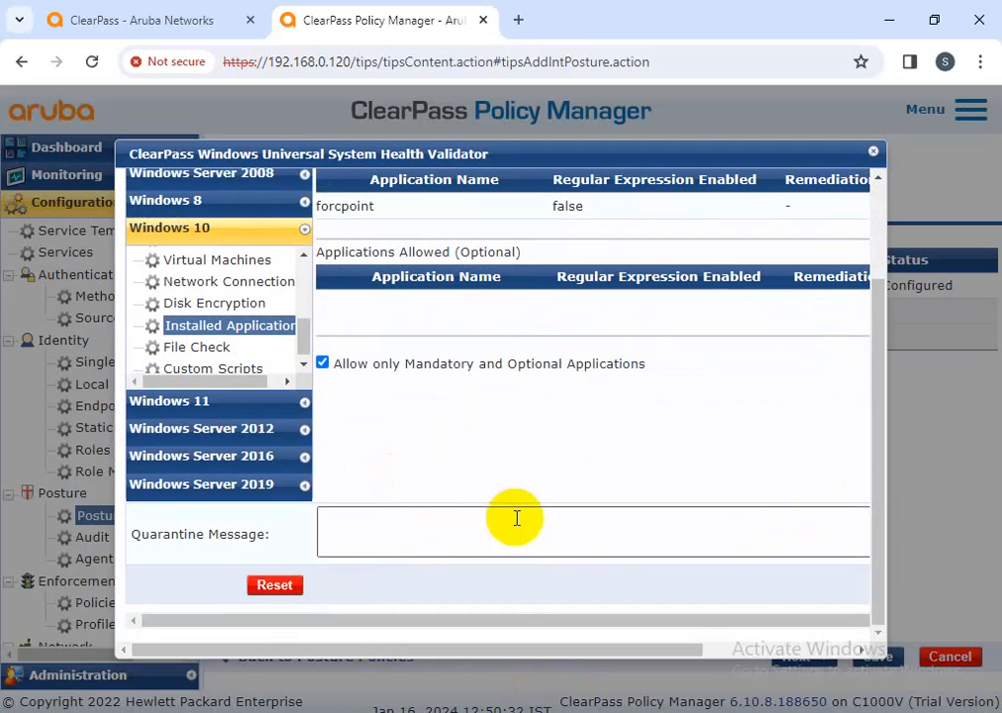
pyautogui.moveTo(481, 650); pyautogui.dragTo(732, 597)
pyautogui.click(738, 585)
pyautogui.click(876, 658)
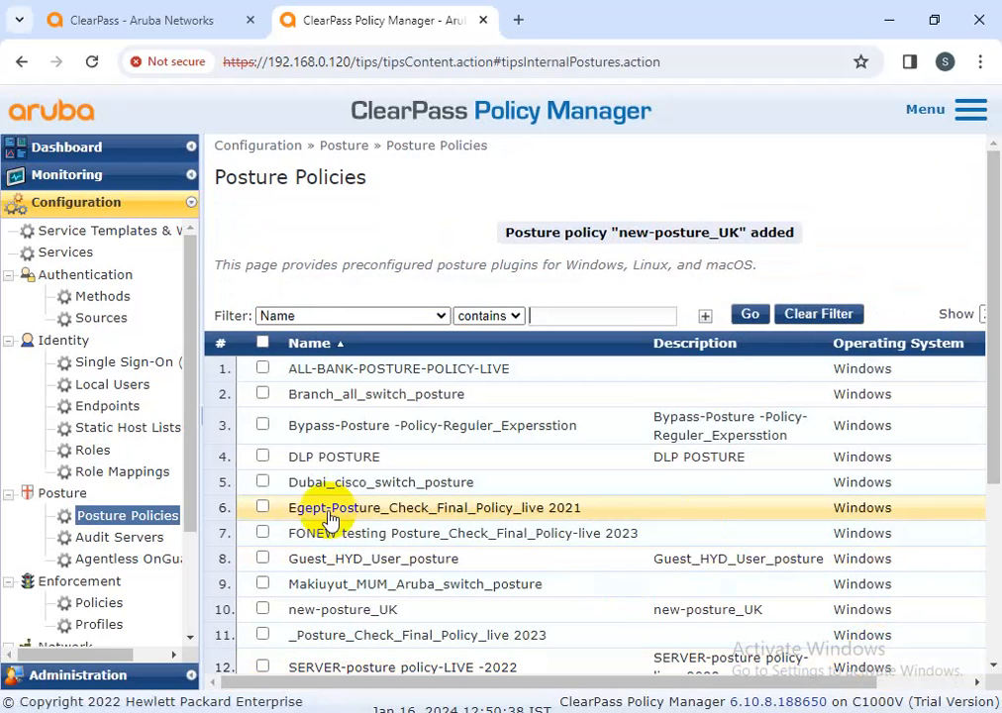
# Open the saved new-posture_UK policy from the Posture Policies list, then return to the list
pyautogui.scroll(-3, 362, 464)
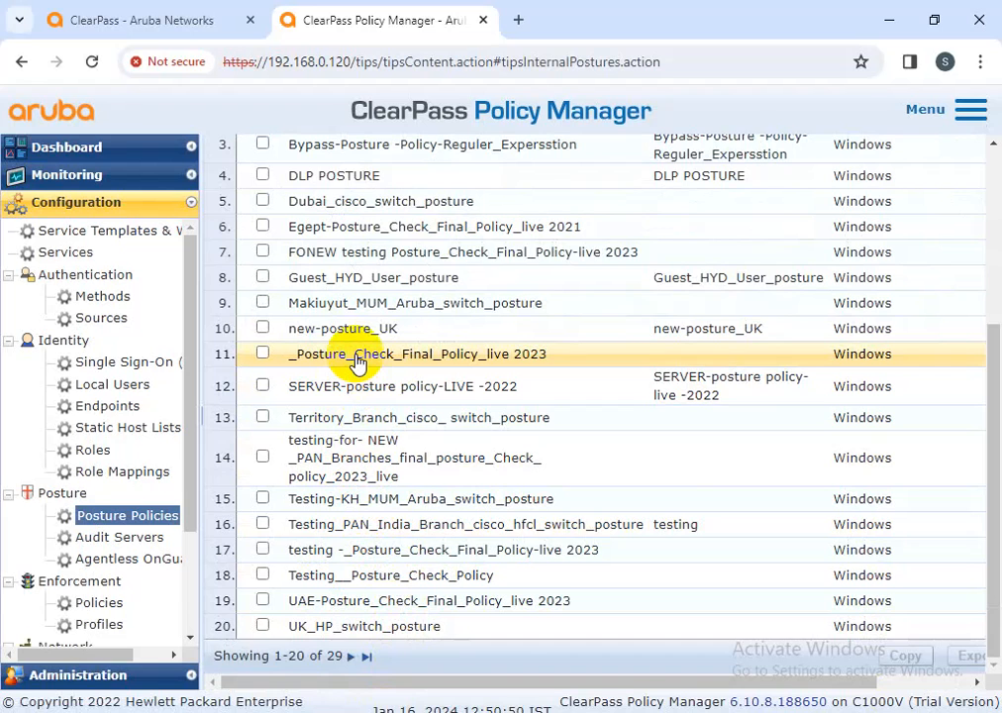
pyautogui.scroll(3, 358, 362)
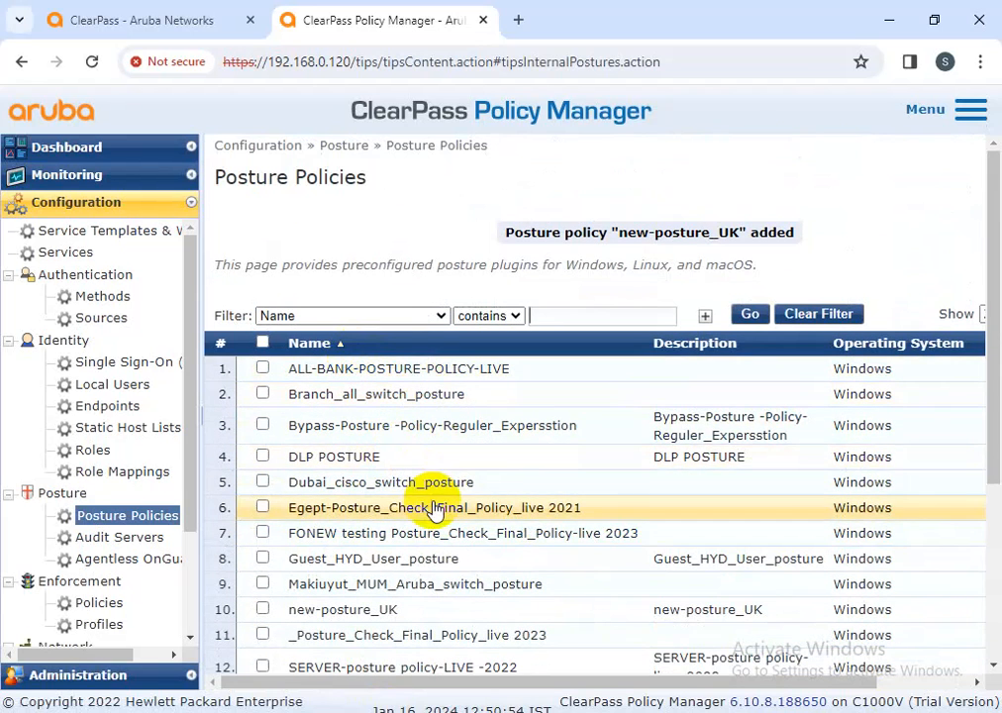
pyautogui.scroll(-2, 452, 606)
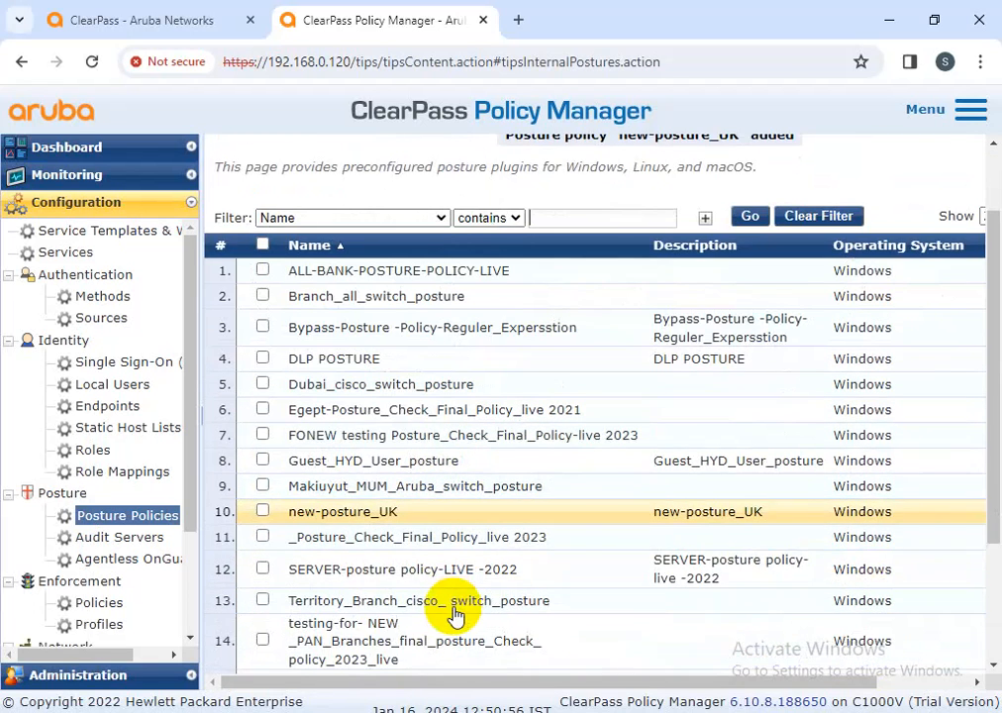
pyautogui.click(366, 511)
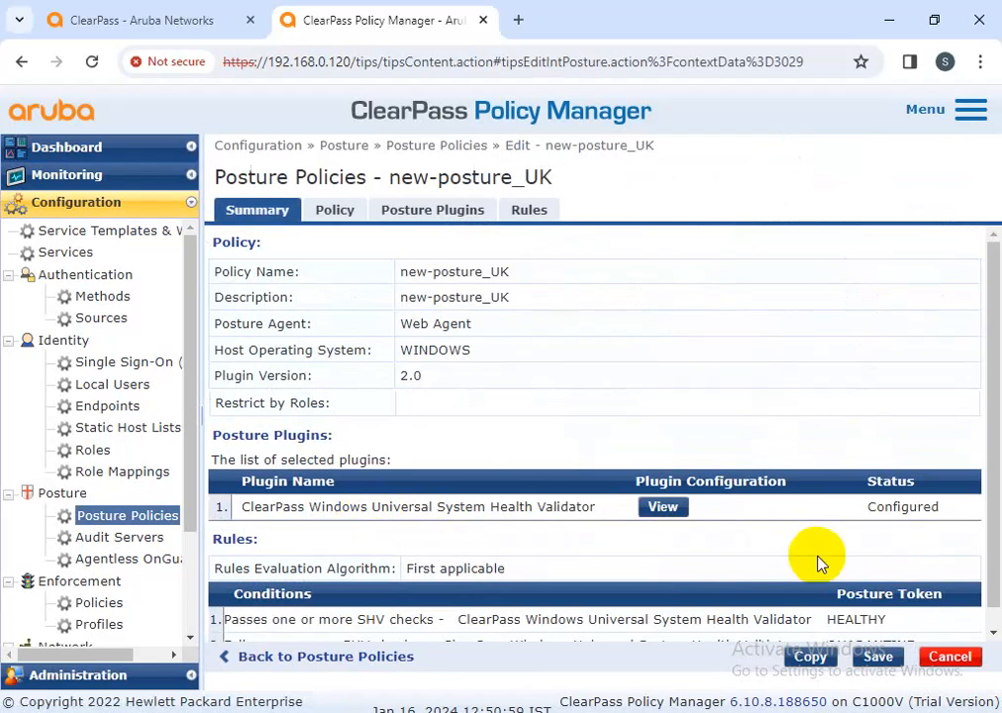
pyautogui.scroll(-1, 844, 570)
pyautogui.click(951, 656)
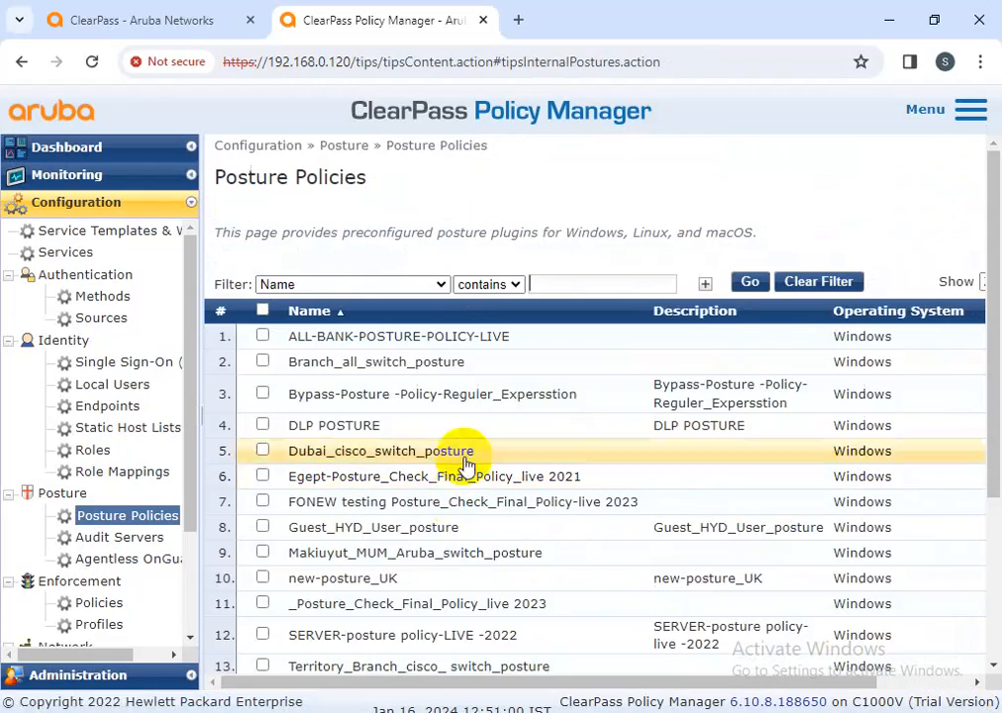
# Reopen new-posture_UK at its Policy settings: OnGuard Agent, Windows, plugin 2.0
pyautogui.scroll(-3, 495, 452)
pyautogui.scroll(3, 521, 585)
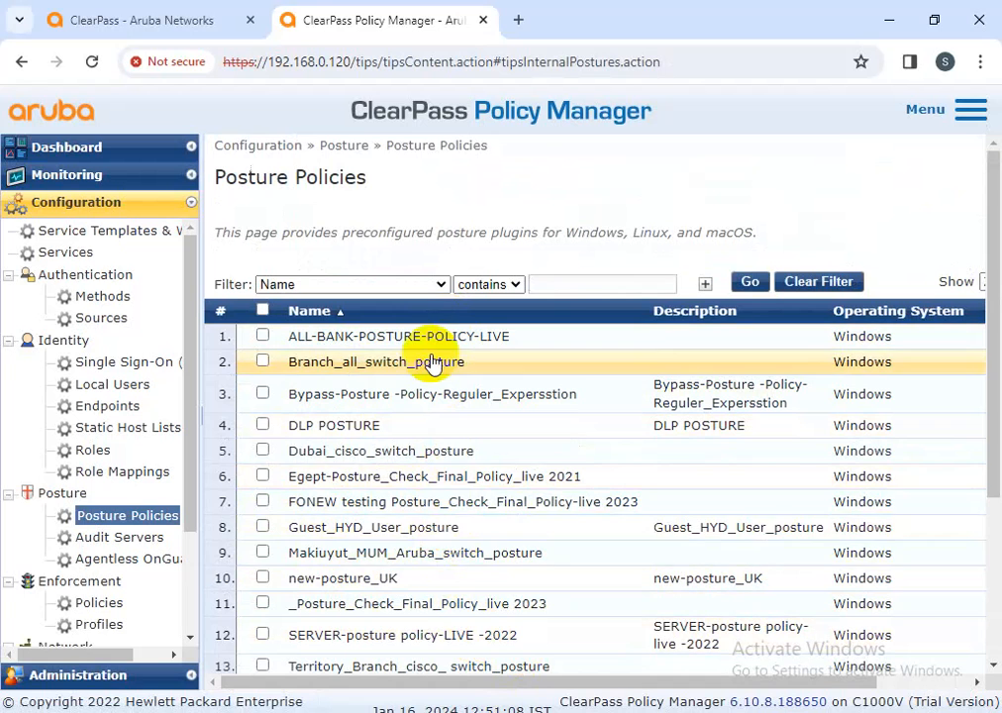
pyautogui.scroll(-2, 439, 537)
pyautogui.click(391, 480)
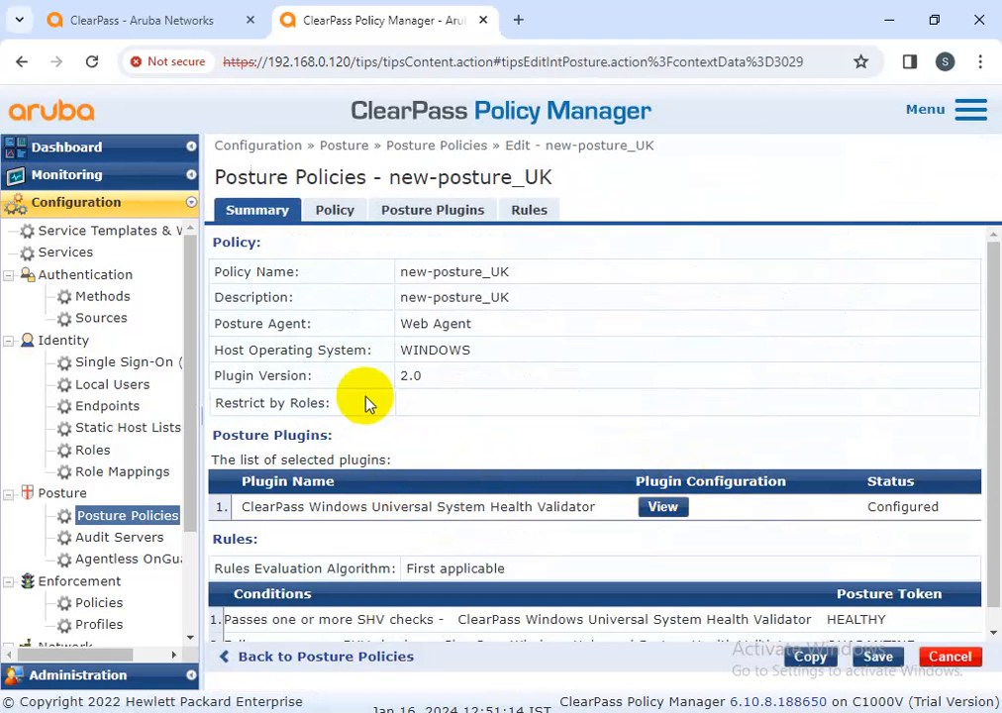
pyautogui.scroll(-1, 369, 403)
pyautogui.click(335, 212)
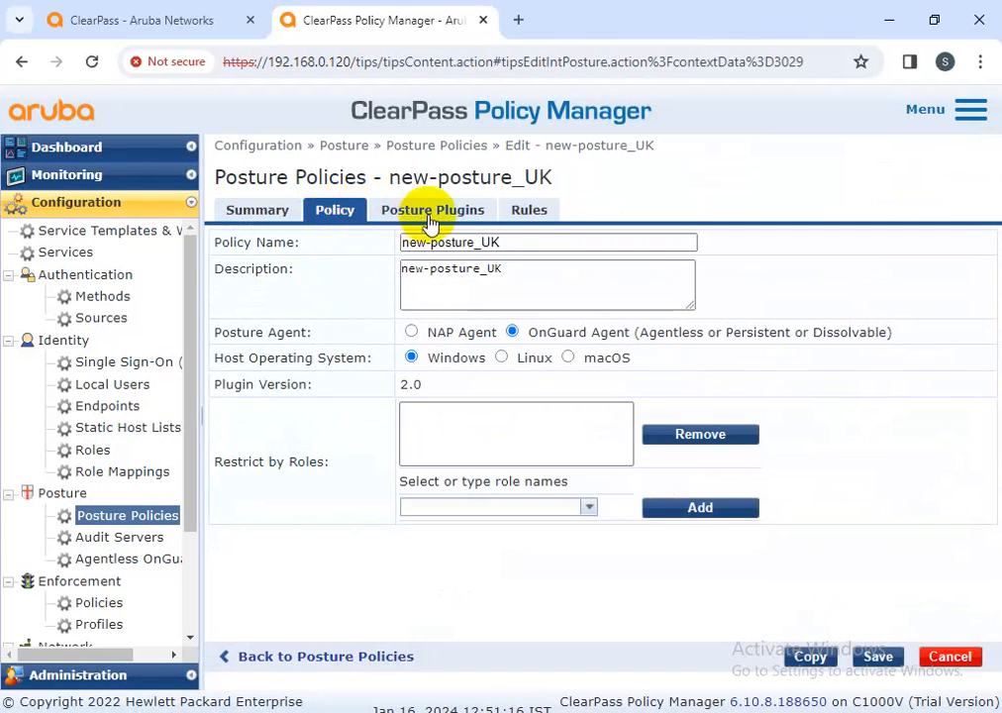
# Bring up the Universal validator's Windows 10 Installed Applications settings in new-posture_UK's posture plugins
pyautogui.click(432, 214)
pyautogui.click(697, 294)
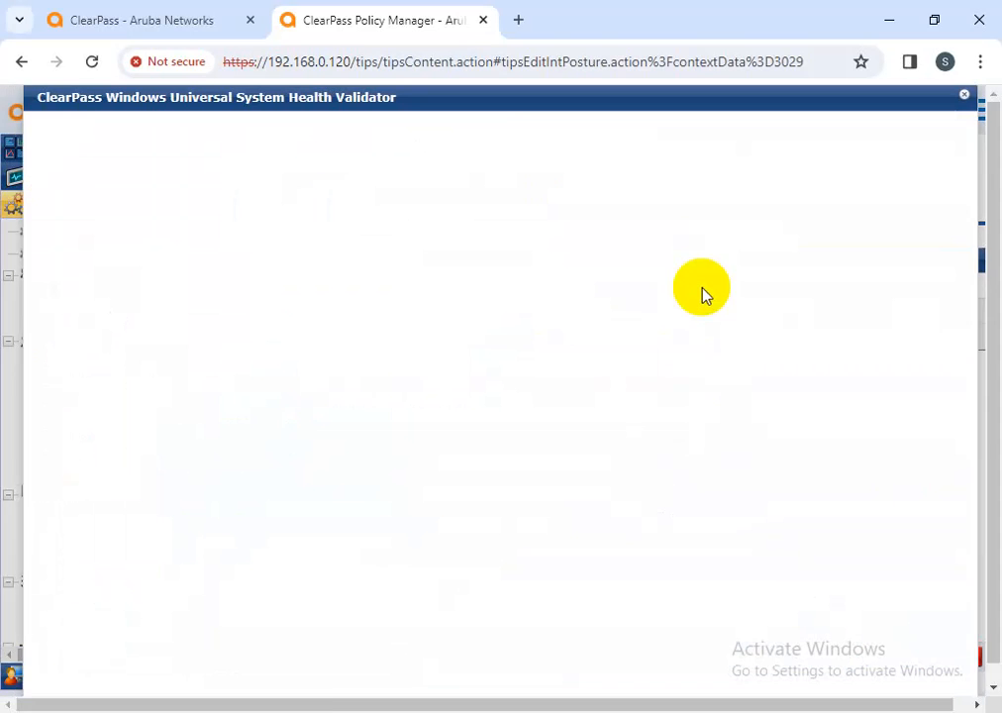
pyautogui.moveTo(352, 98); pyautogui.dragTo(396, 82)
pyautogui.scroll(-3, 153, 377)
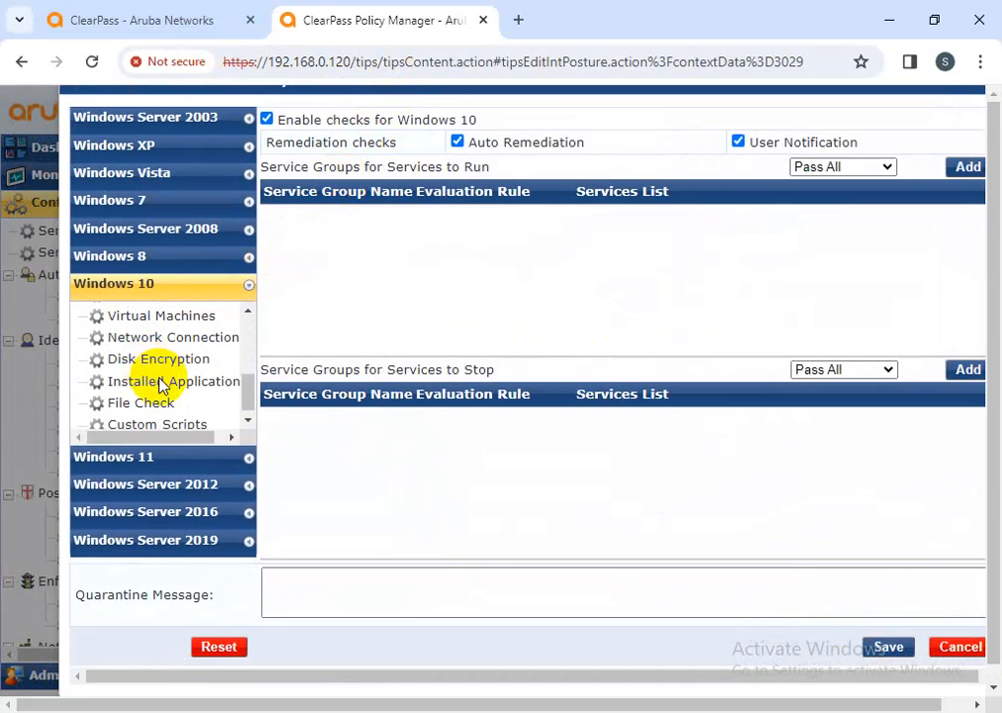
pyautogui.click(161, 384)
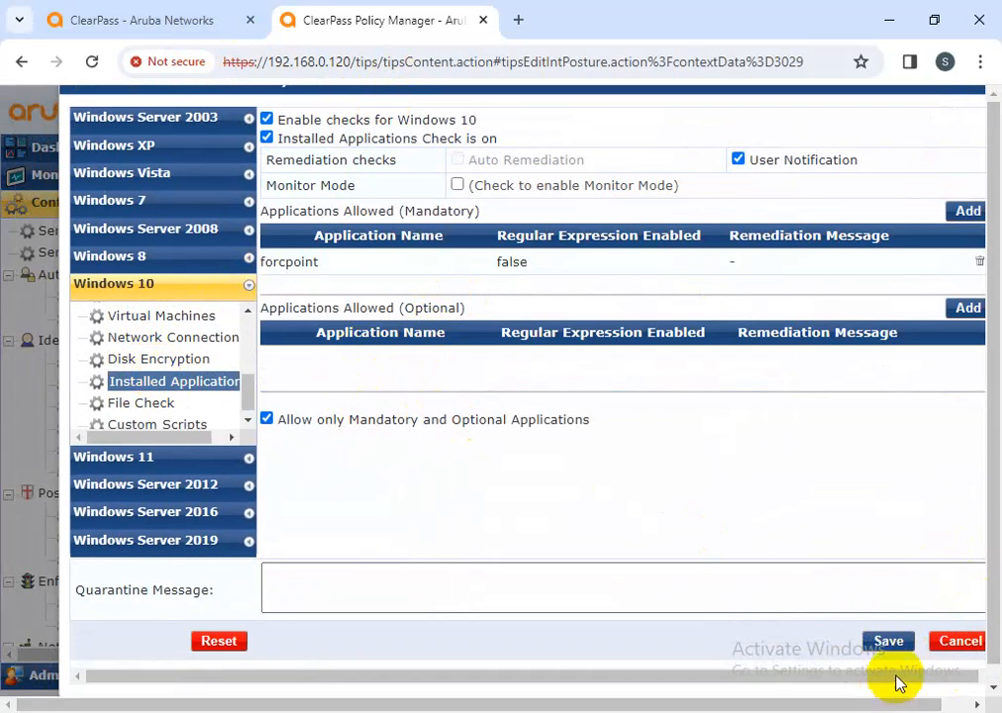
# Add ABBYY under Applications Allowed (Optional), then save the validator and the new-posture_UK policy
pyautogui.moveTo(895, 677); pyautogui.dragTo(900, 678)
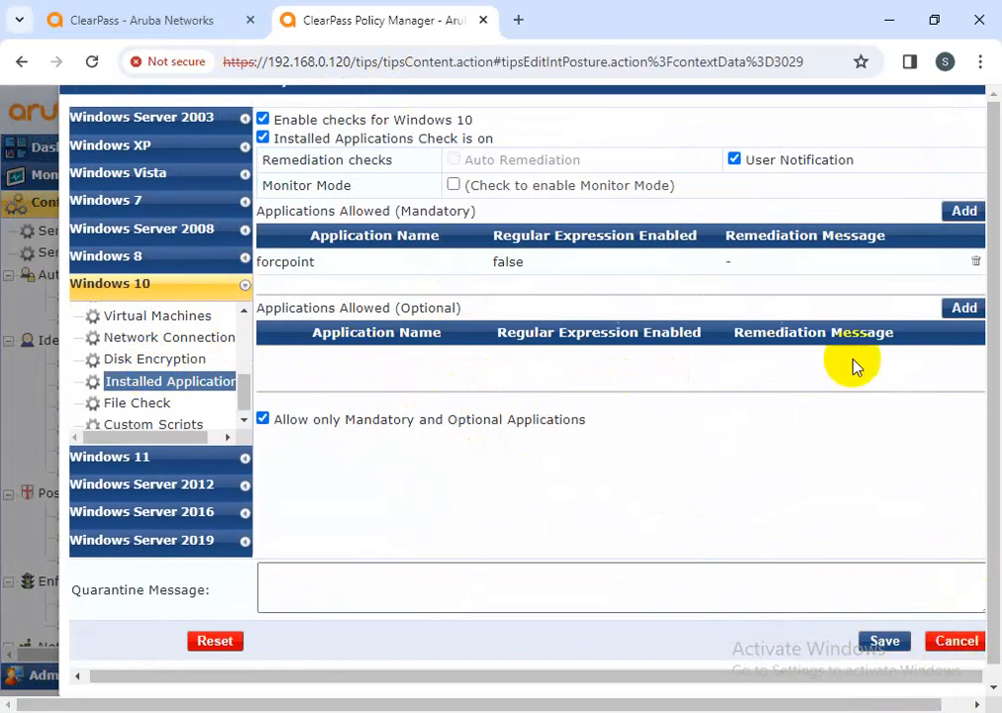
pyautogui.click(965, 308)
pyautogui.click(559, 156)
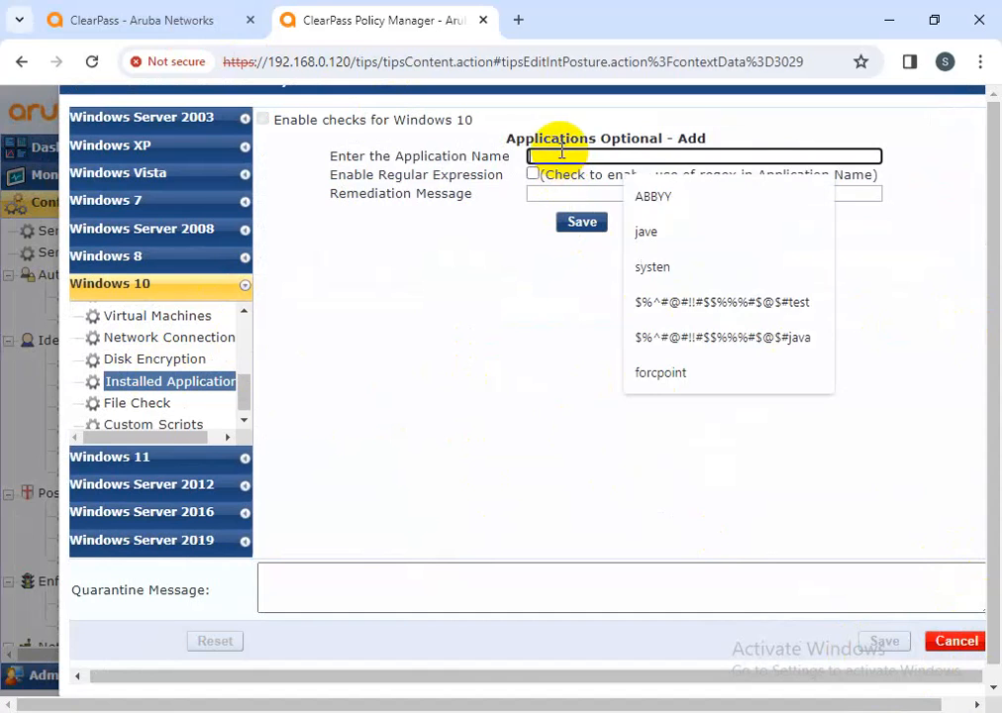
pyautogui.click(661, 203)
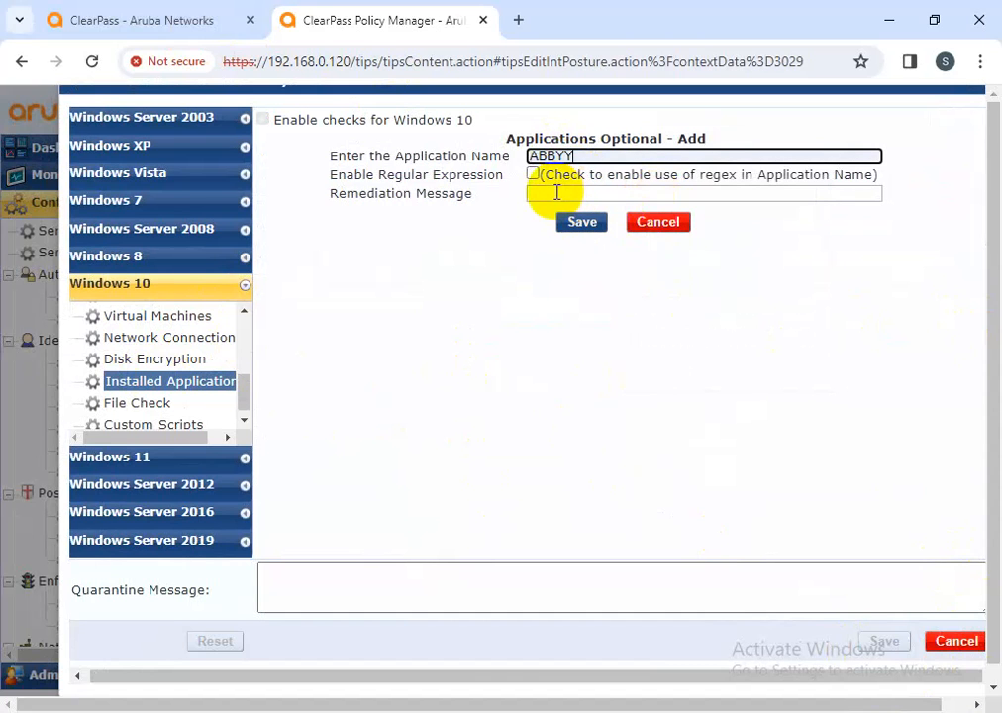
pyautogui.click(585, 224)
pyautogui.click(887, 635)
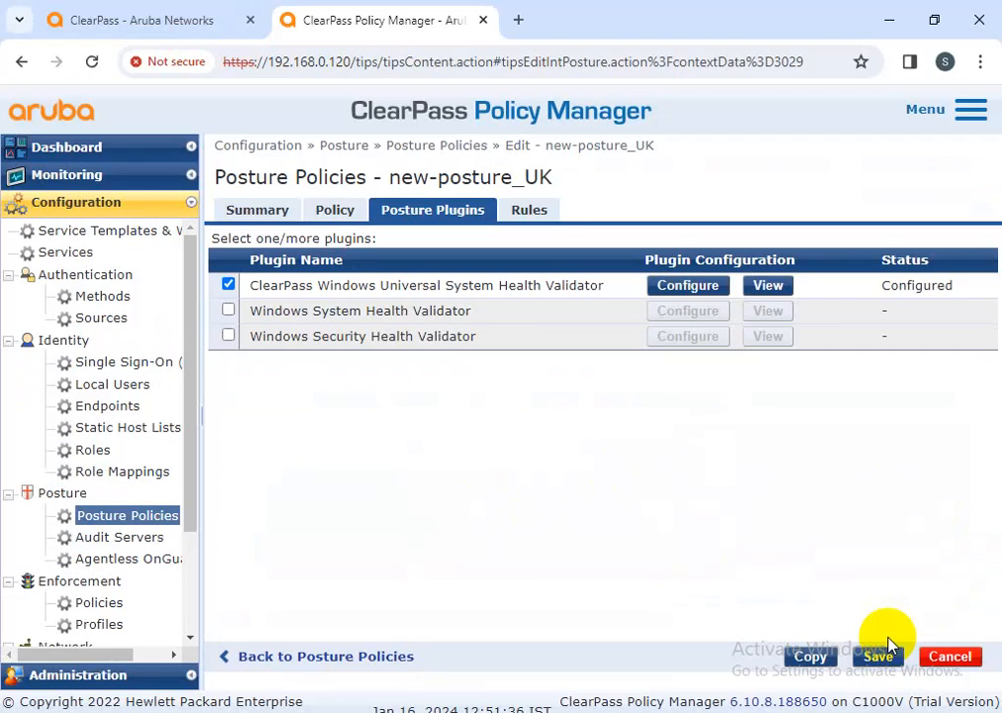
pyautogui.click(879, 654)
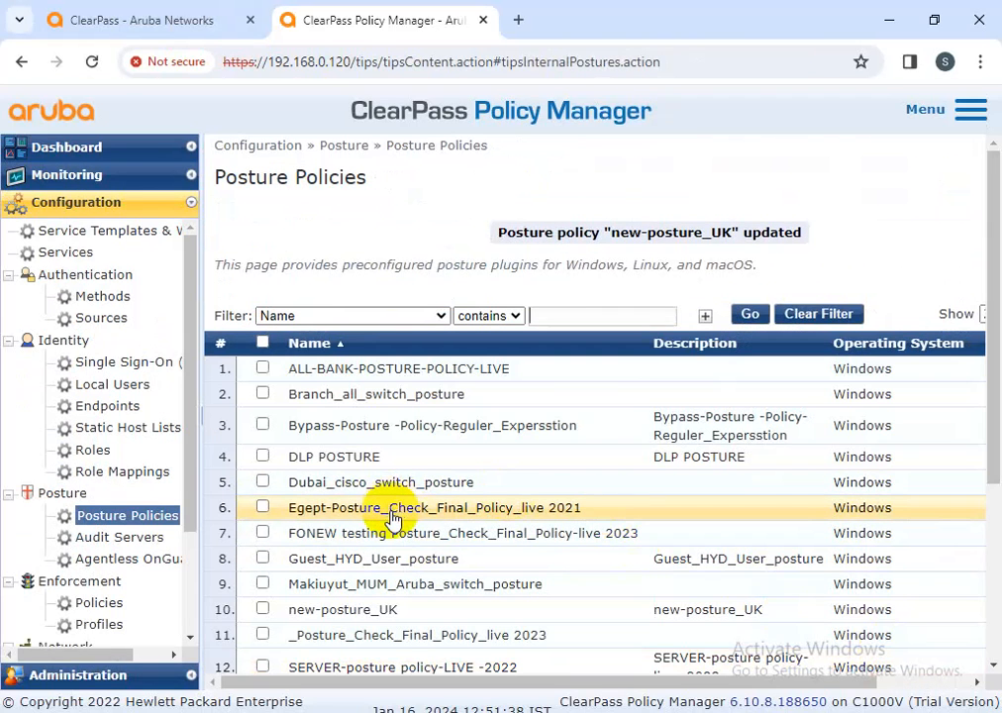
# Reopen new-posture_UK's Universal validator at Windows 10 Installed Applications, showing forcpoint mandatory and ABBYY optional
pyautogui.click(389, 608)
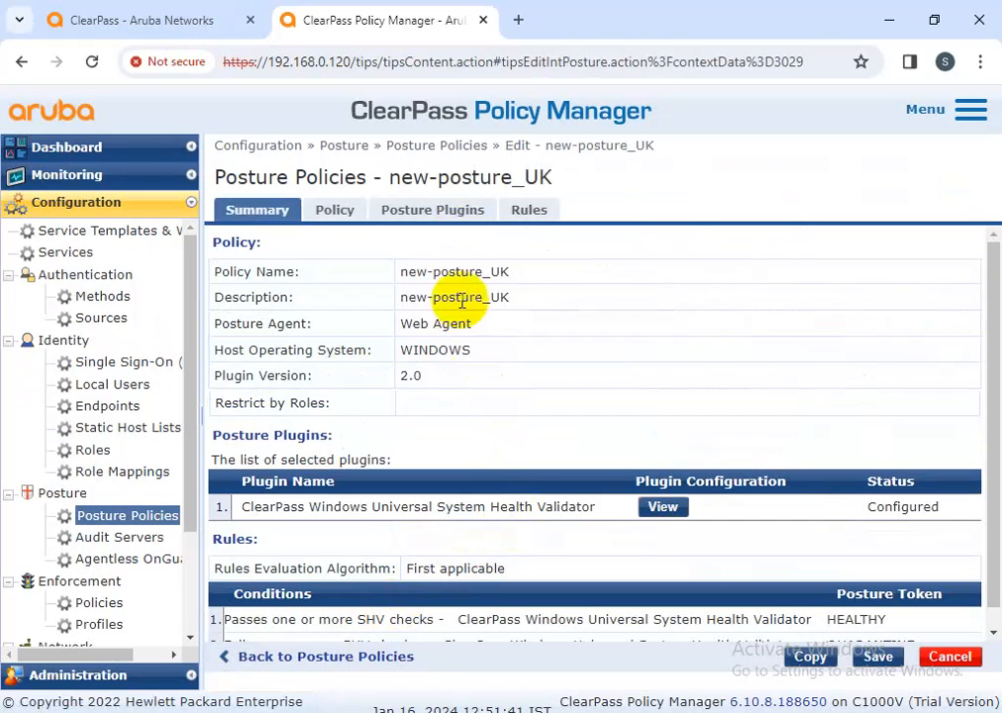
pyautogui.click(455, 211)
pyautogui.click(693, 287)
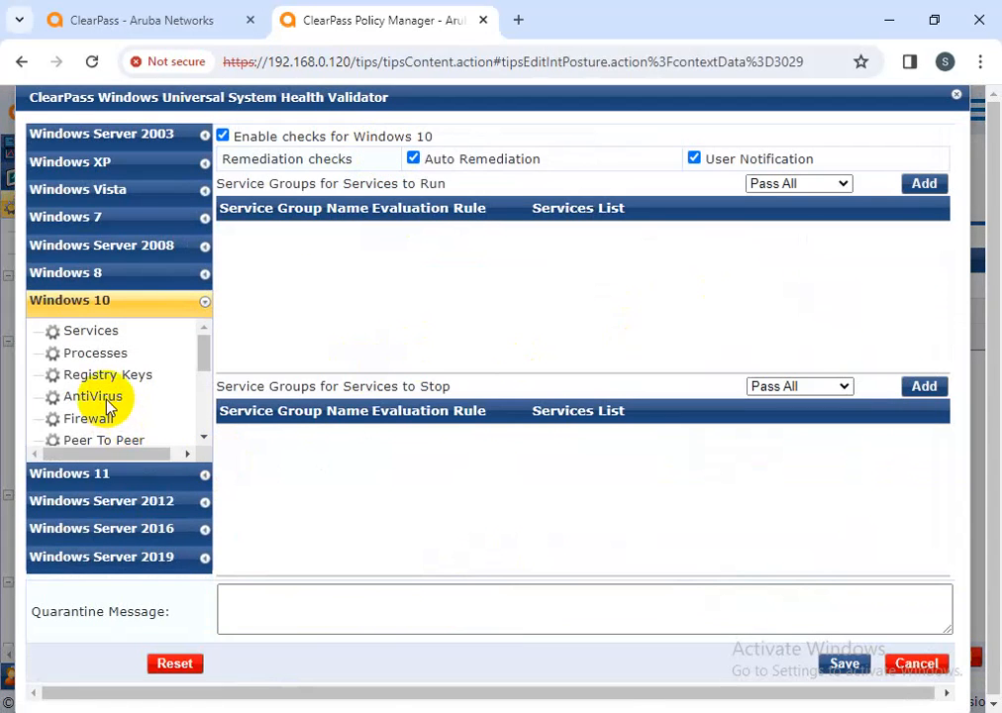
pyautogui.scroll(-5, 108, 409)
pyautogui.click(109, 401)
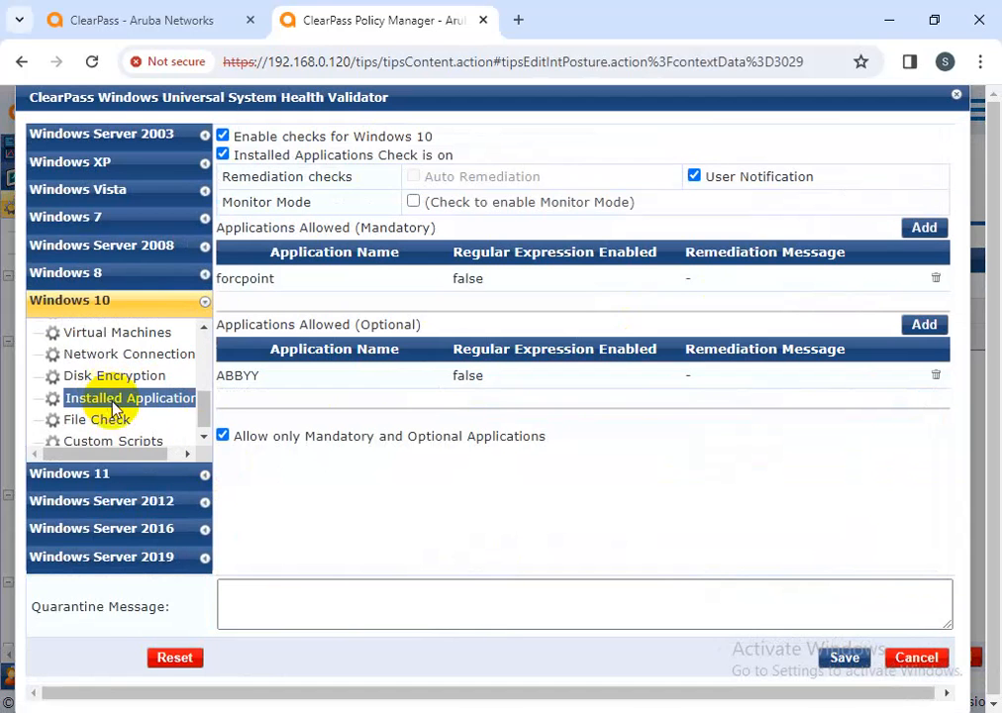
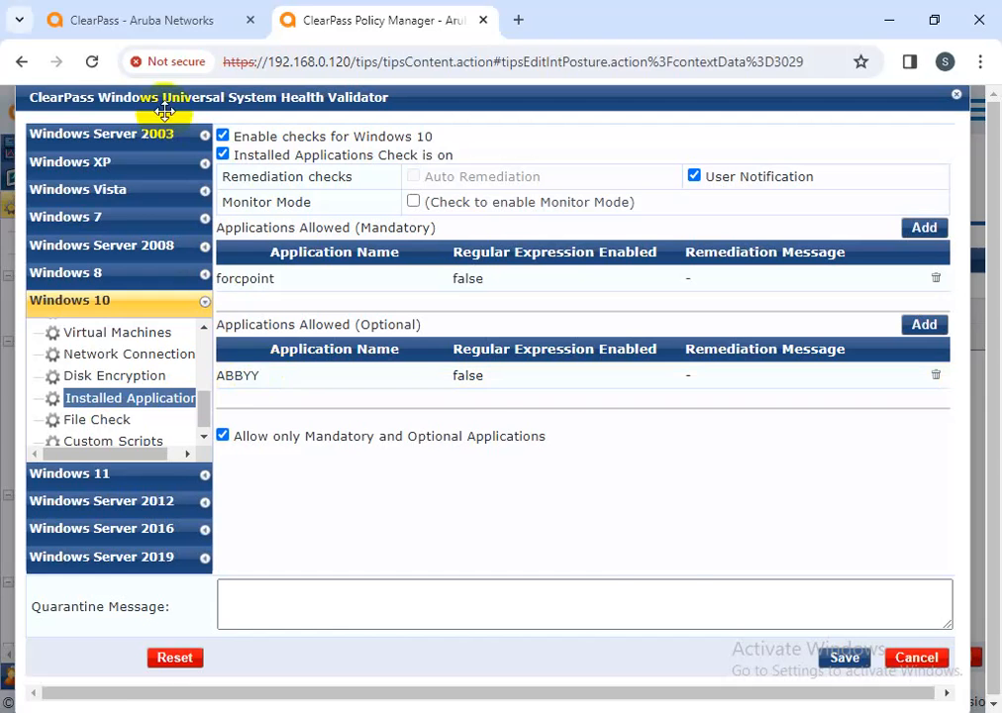
# In the other tab, open the Dubai_cisco_switch_posture policy's health validator plugin settings
pyautogui.click(140, 12)
pyautogui.click(372, 522)
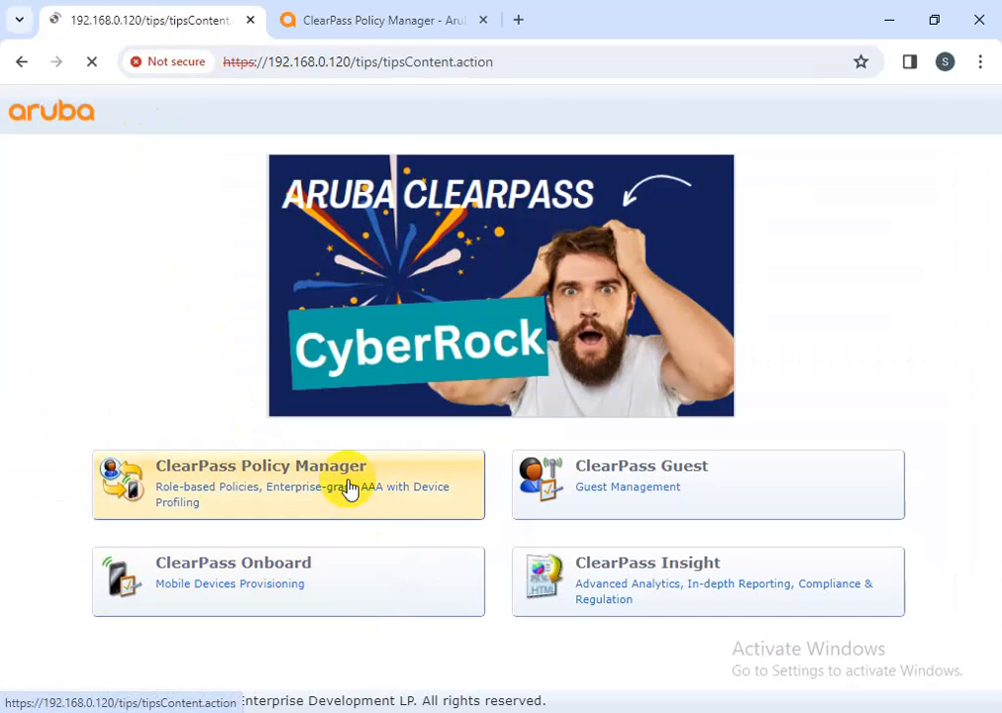
pyautogui.click(97, 648)
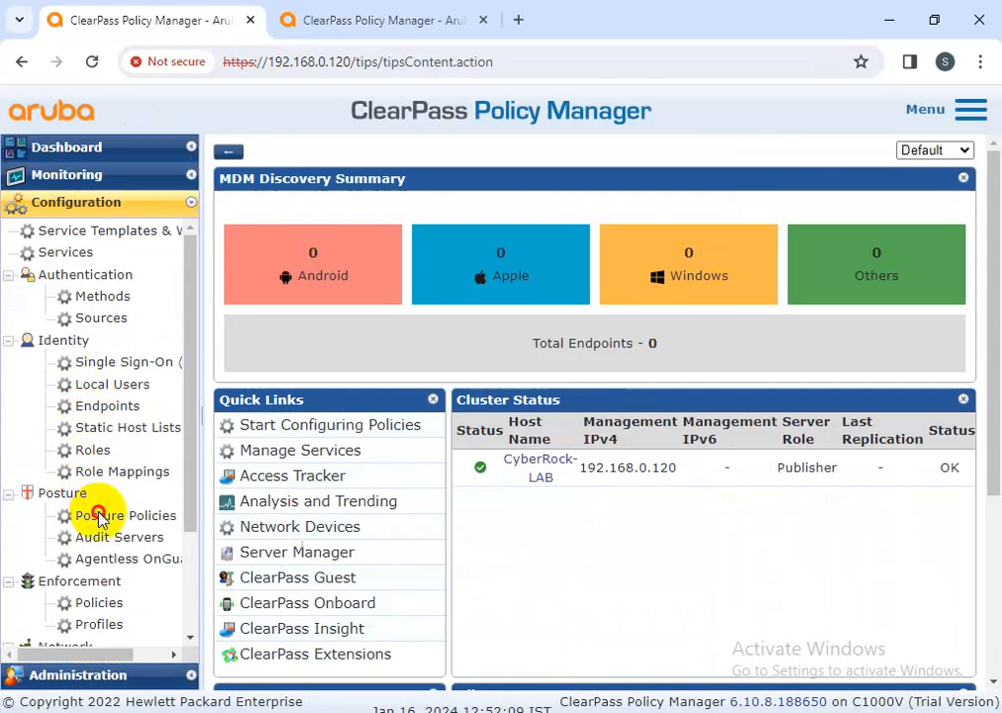
pyautogui.click(91, 515)
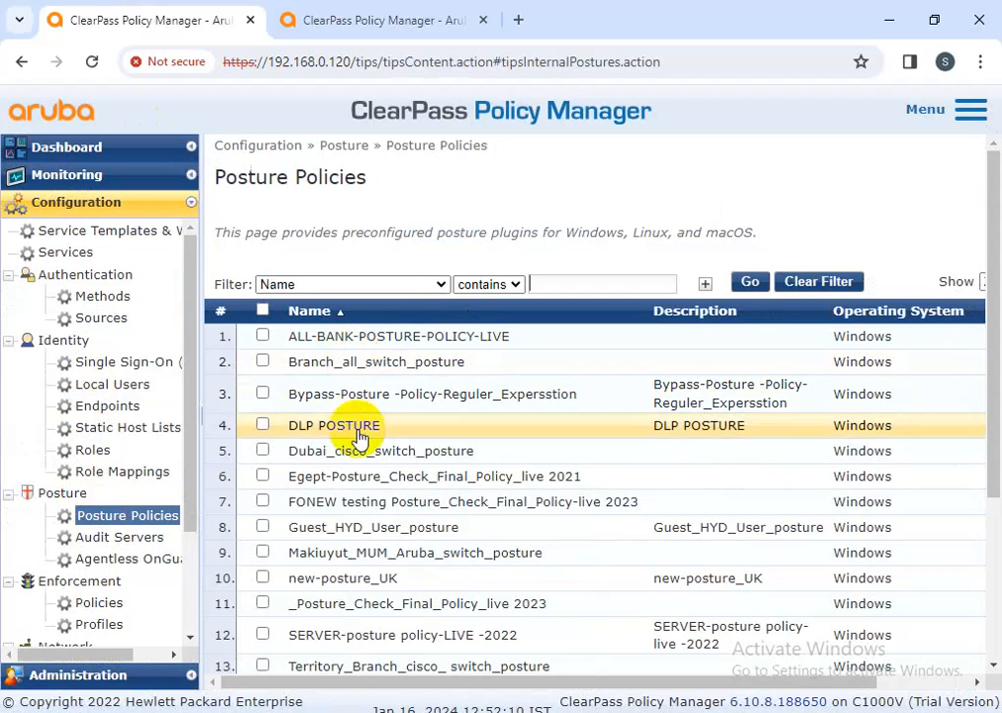
pyautogui.click(352, 451)
pyautogui.click(452, 214)
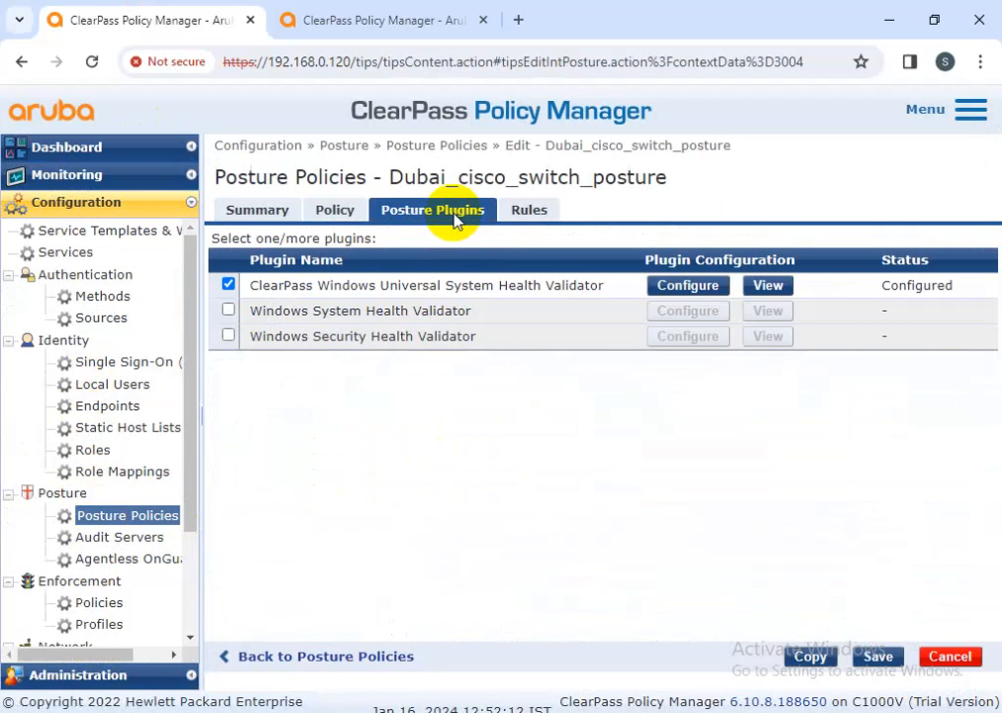
pyautogui.click(709, 288)
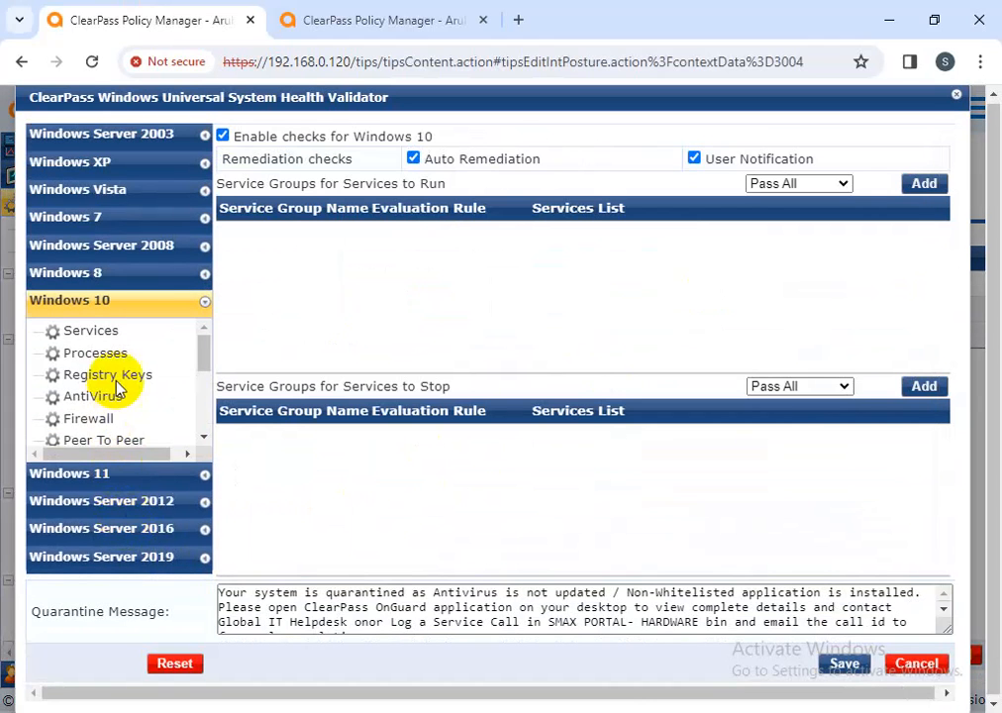
# Open the ClearPass entry under Windows 10 Installed Applications and select its regex name pattern
pyautogui.scroll(-2, 116, 391)
pyautogui.scroll(-2, 116, 430)
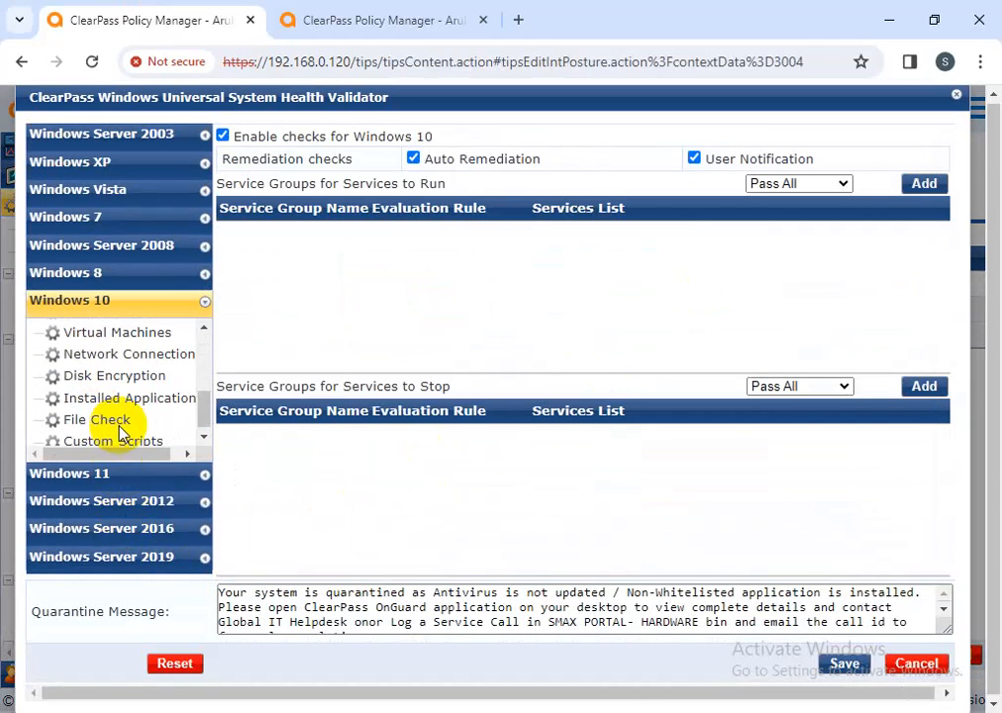
pyautogui.click(119, 397)
pyautogui.click(304, 408)
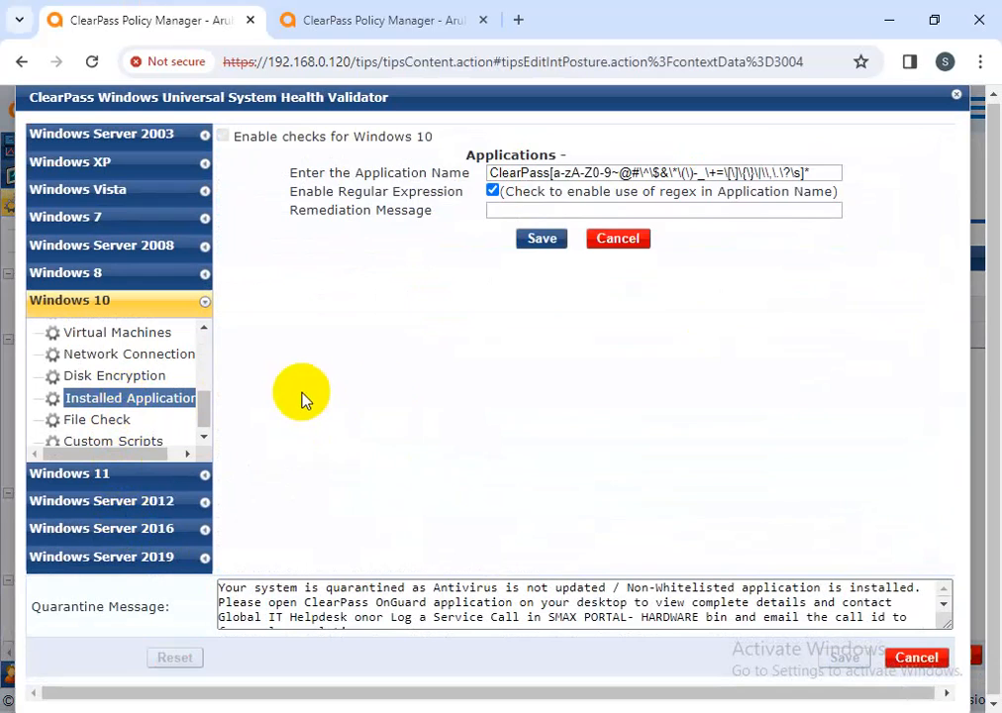
pyautogui.moveTo(818, 173); pyautogui.dragTo(404, 169)
pyautogui.hotkey('ctrl', 'c')
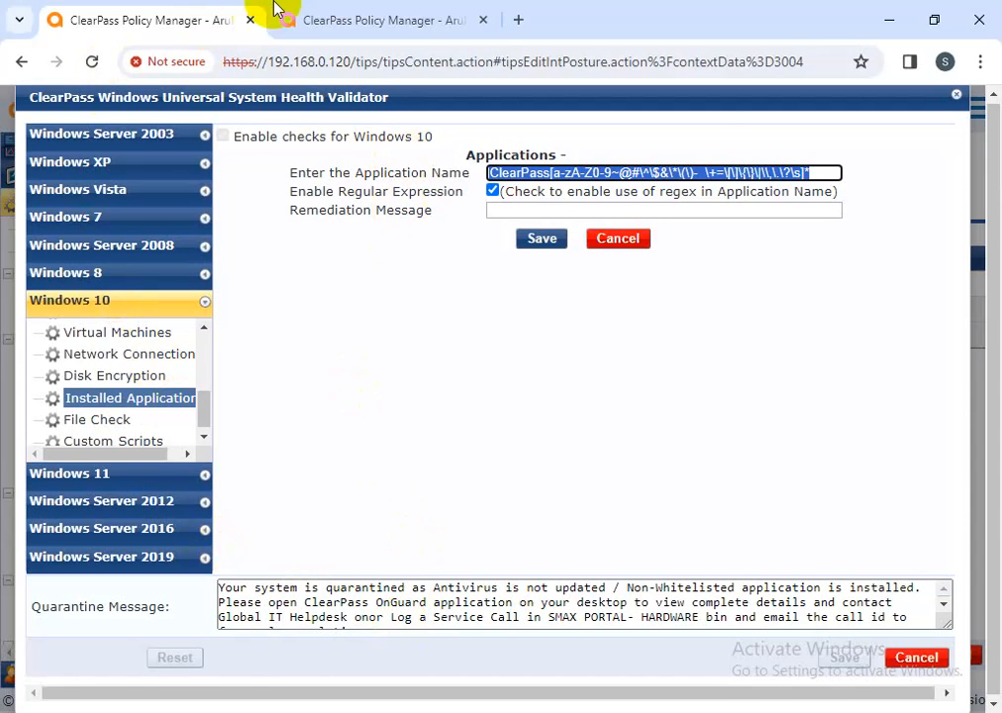
pyautogui.click(303, 17)
# Start a new optional allowed application and copy the ClearPass regex name pattern from the Dubai tab
pyautogui.click(931, 327)
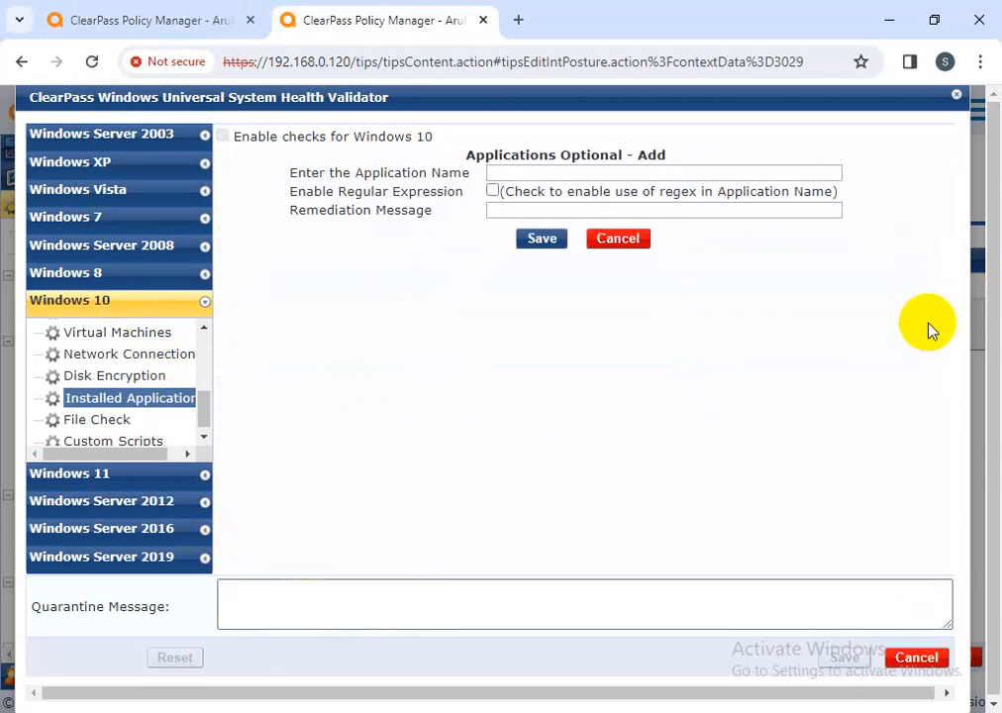
pyautogui.click(574, 172)
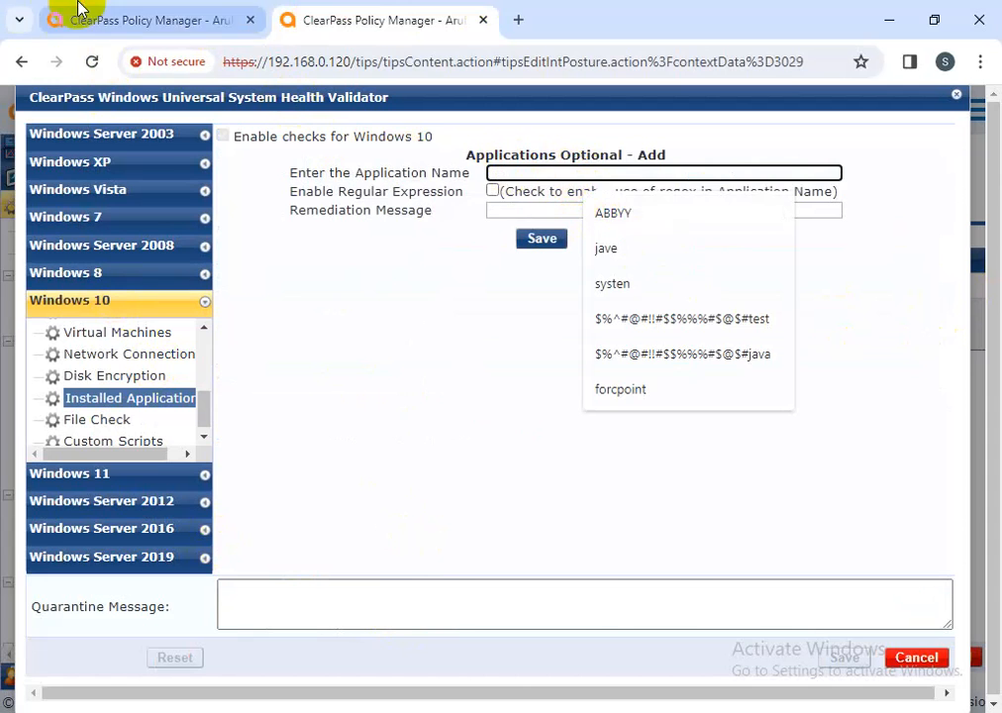
pyautogui.click(121, 10)
pyautogui.rightClick(521, 176)
pyautogui.click(666, 456)
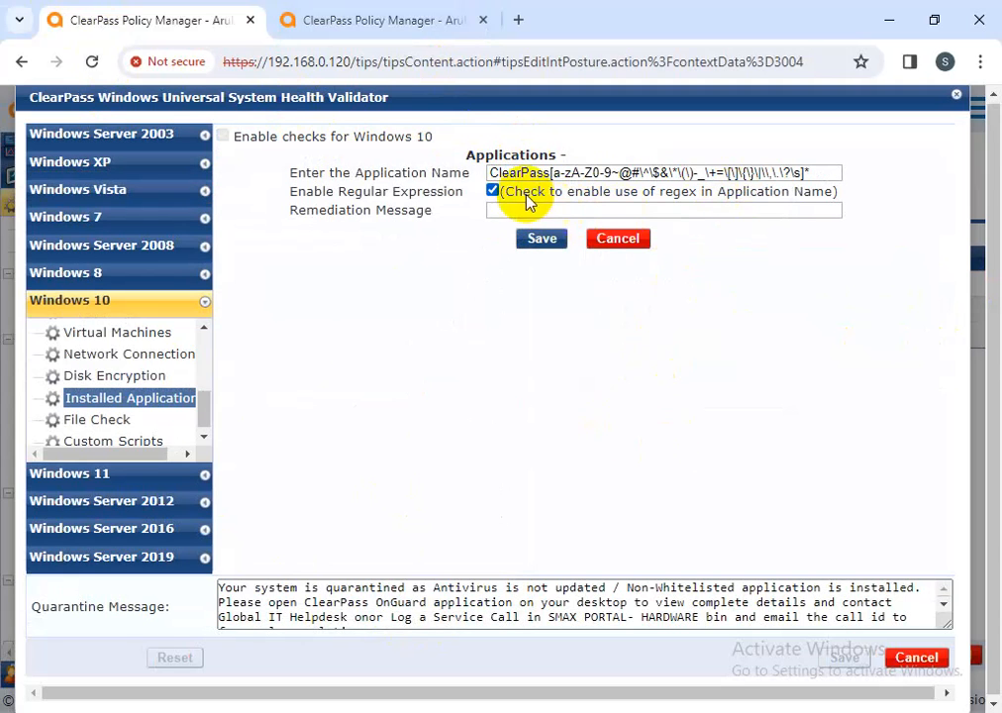
pyautogui.moveTo(488, 173); pyautogui.dragTo(797, 170)
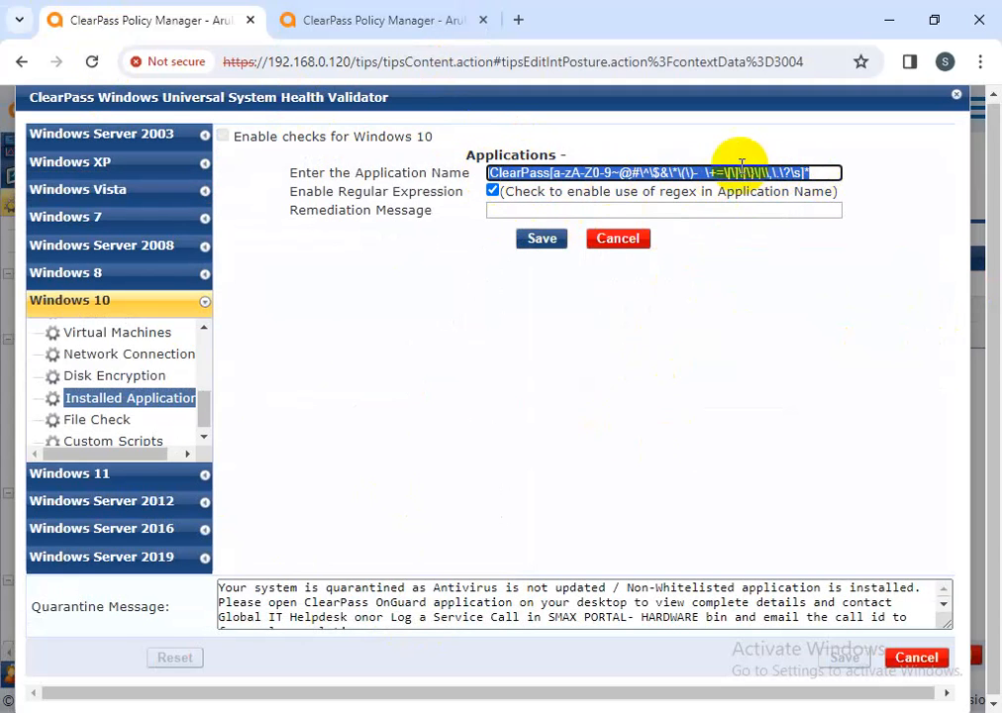
pyautogui.rightClick(738, 172)
pyautogui.click(268, 260)
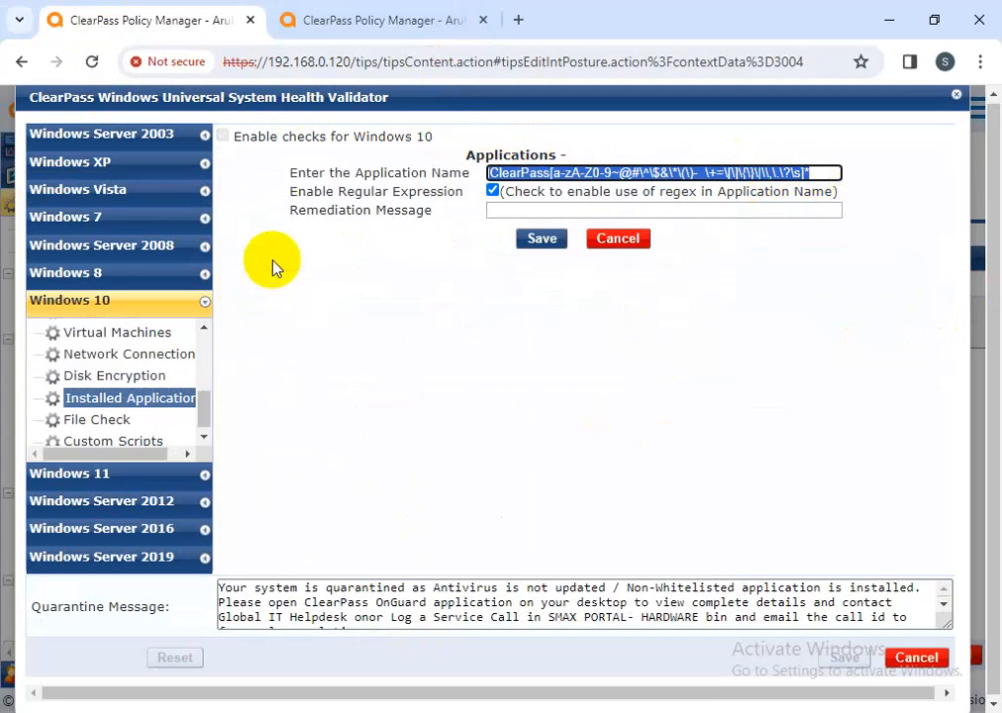
# Paste the pattern, replace ClearPass with Adobe, enable regular expressions, and save the entry
pyautogui.click(362, 14)
pyautogui.click(502, 172)
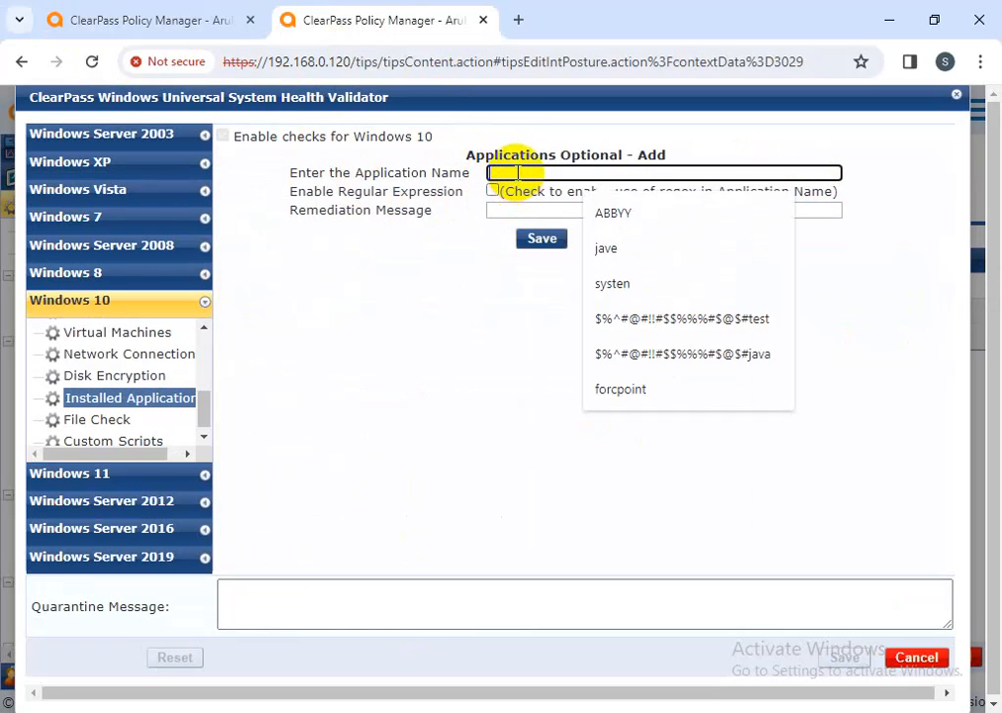
pyautogui.hotkey('ctrl', 'v')
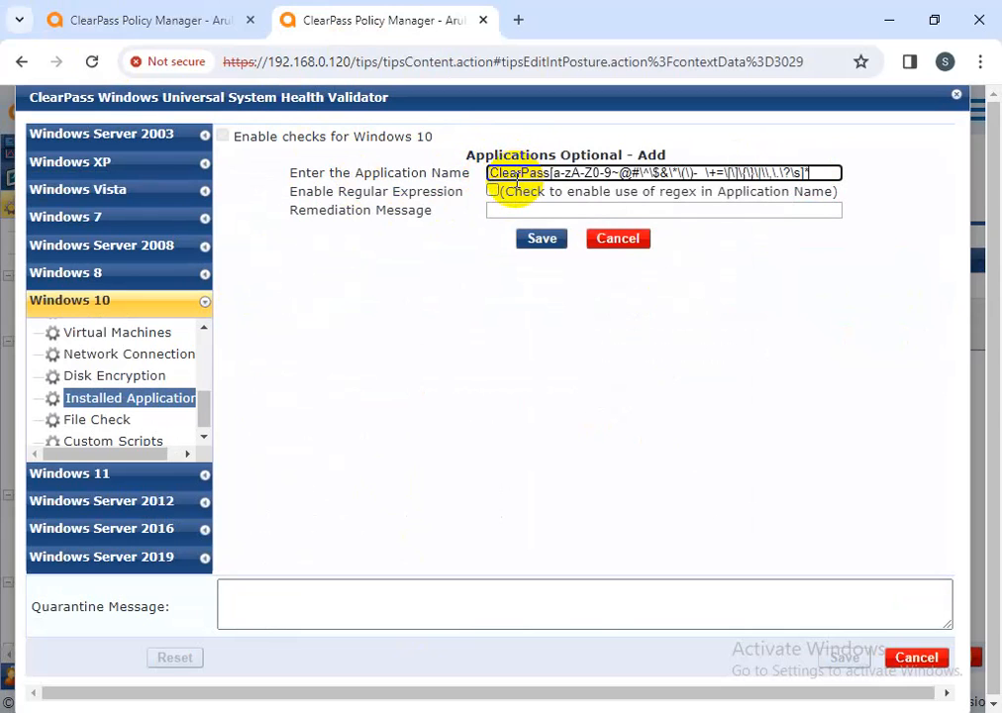
pyautogui.press('BackSpace')
pyautogui.press('BackSpace')
pyautogui.press('BackSpace')
pyautogui.press('BackSpace')
pyautogui.press('BackSpace')
pyautogui.press('BackSpace')
pyautogui.press('BackSpace')
pyautogui.press('BackSpace')
pyautogui.press('BackSpace')
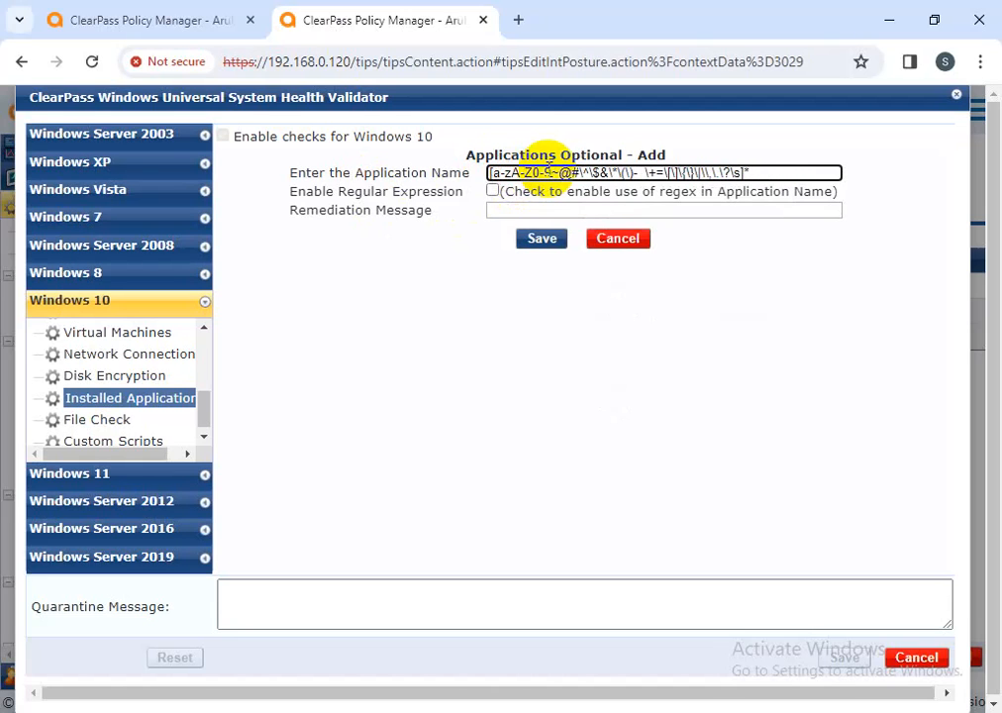
pyautogui.write('AD')
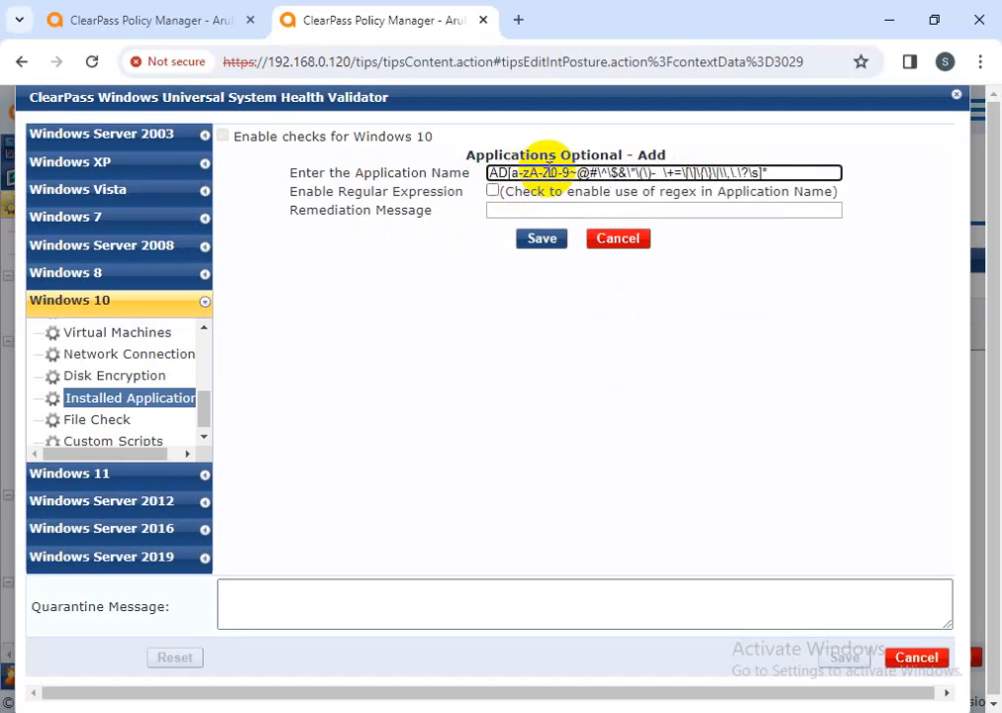
pyautogui.write('obe')
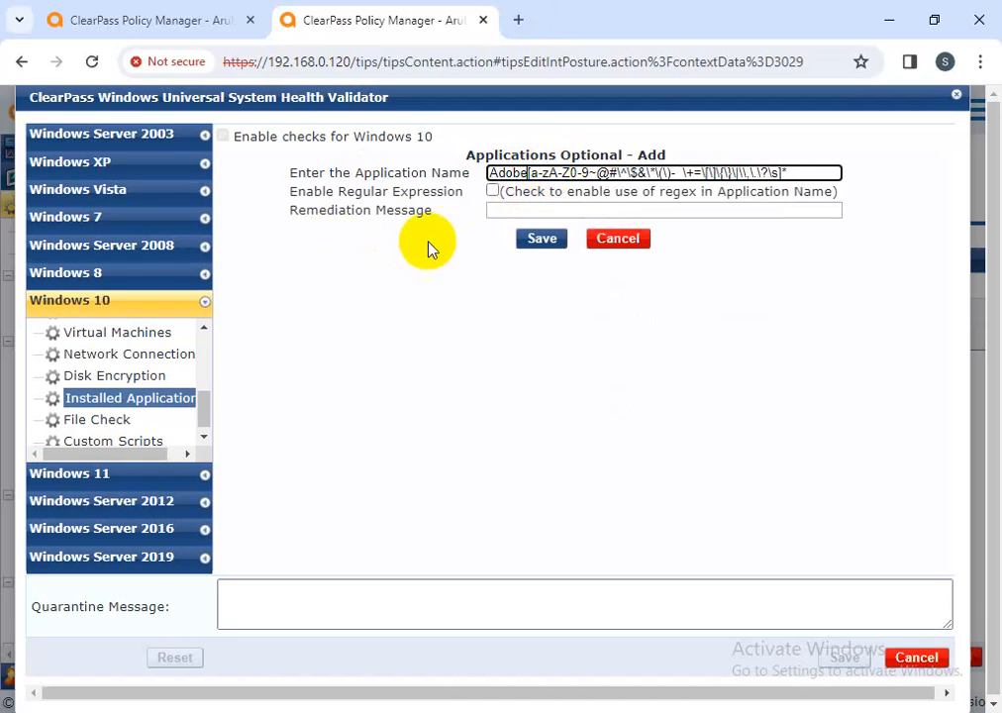
pyautogui.click(493, 191)
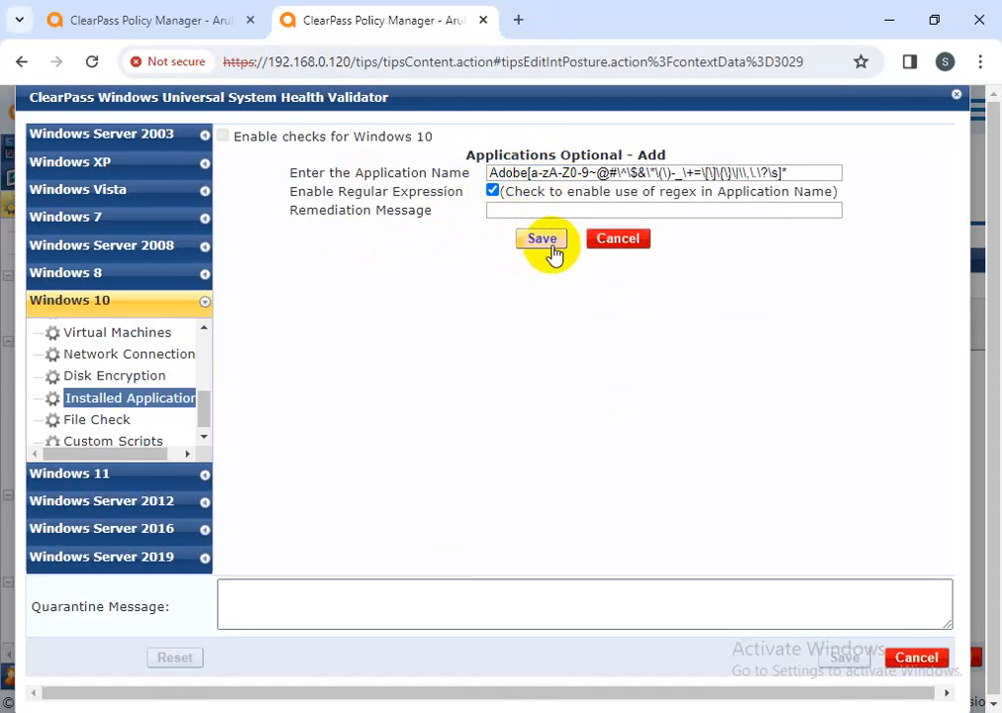
pyautogui.click(548, 240)
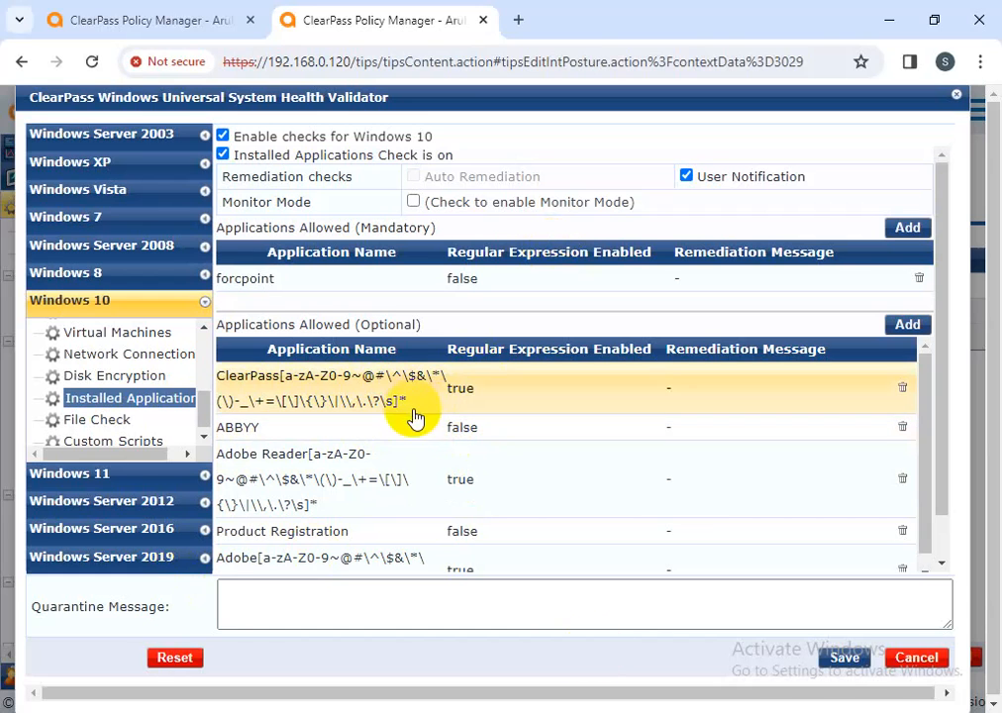
# Save the validator and the new-posture_UK policy, then exit the editor confirming with Yes
pyautogui.click(845, 659)
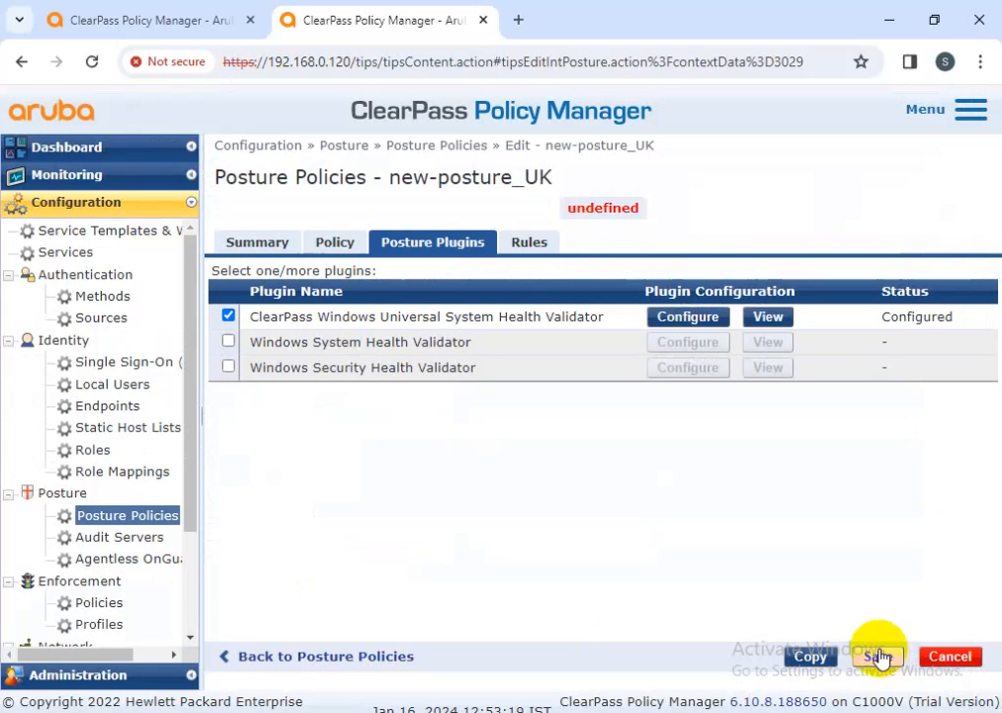
pyautogui.moveTo(671, 218); pyautogui.dragTo(572, 209)
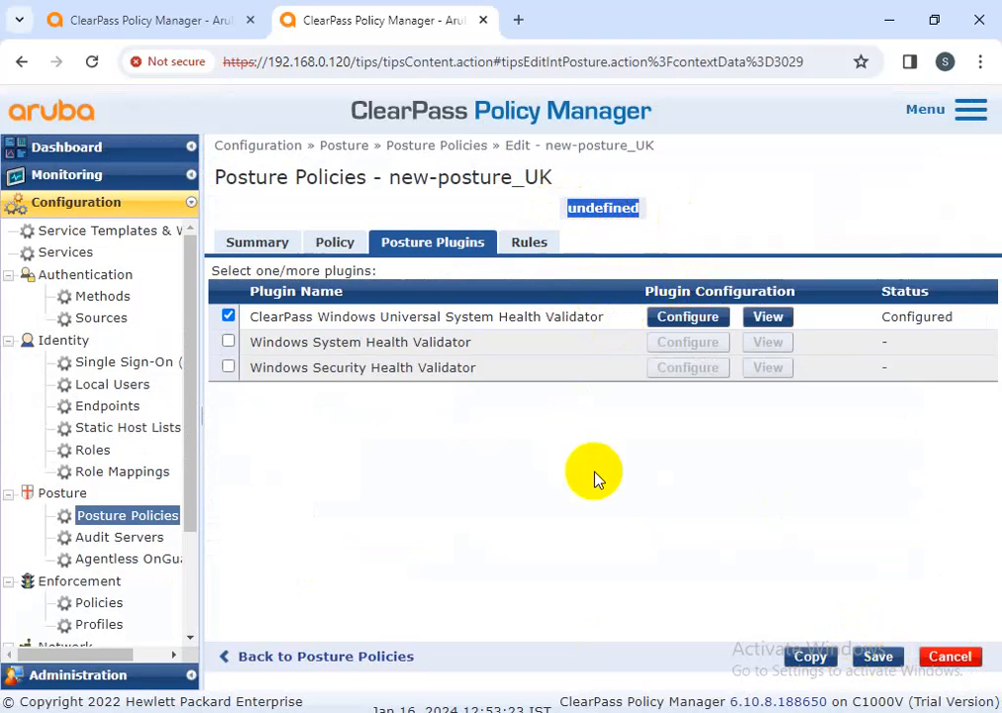
pyautogui.click(672, 195)
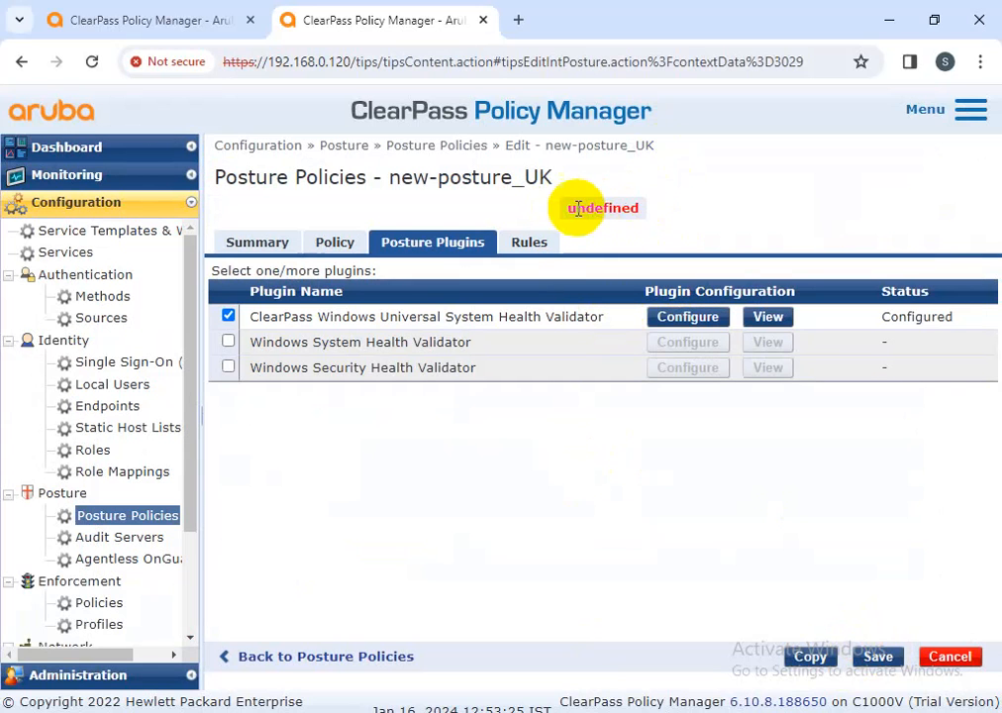
pyautogui.moveTo(567, 208); pyautogui.dragTo(646, 212)
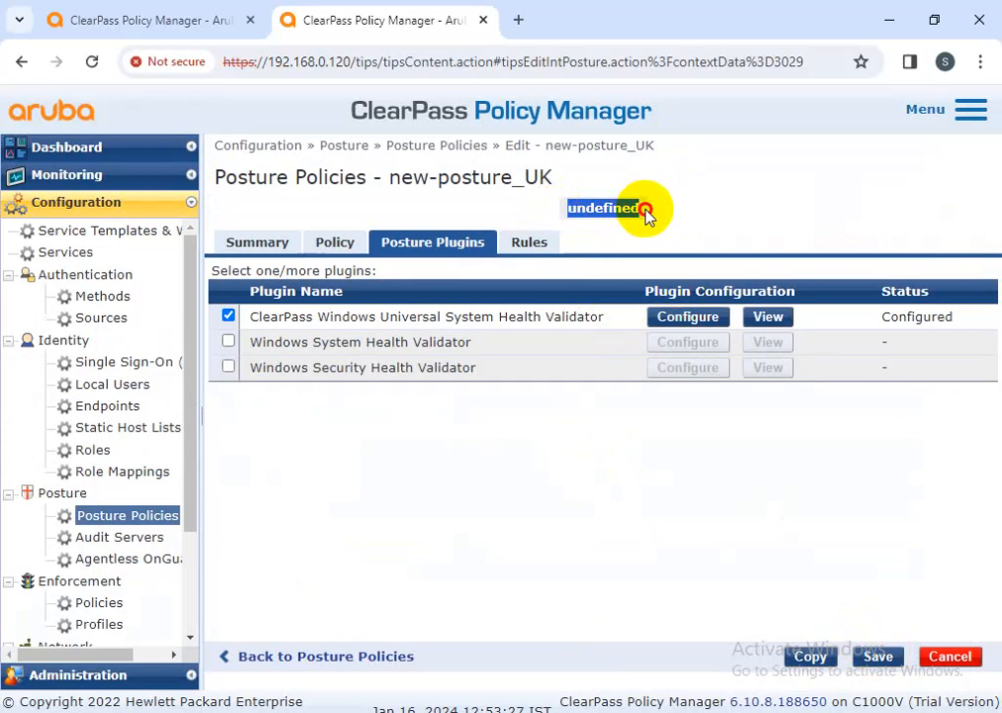
pyautogui.click(686, 208)
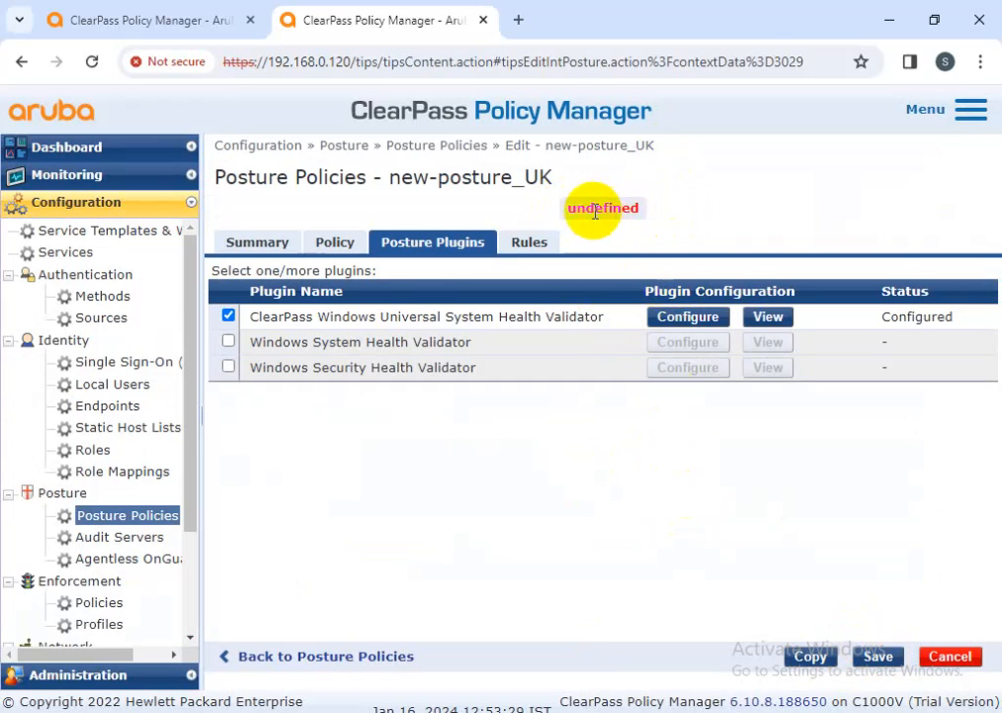
pyautogui.moveTo(539, 208); pyautogui.dragTo(671, 206)
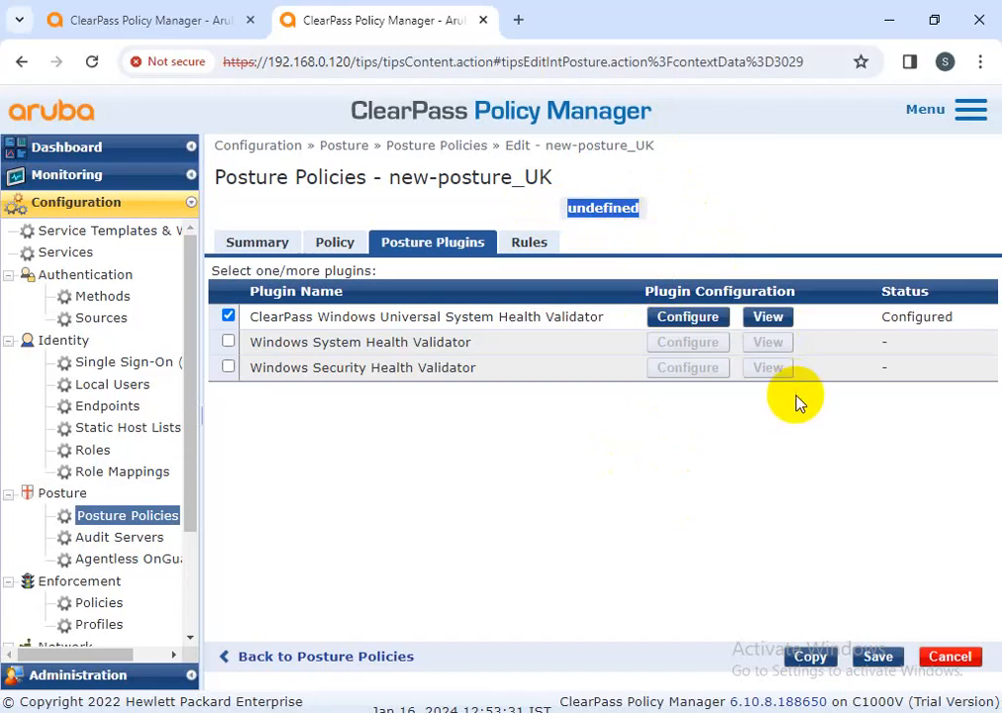
pyautogui.click(880, 659)
pyautogui.click(956, 657)
pyautogui.click(597, 436)
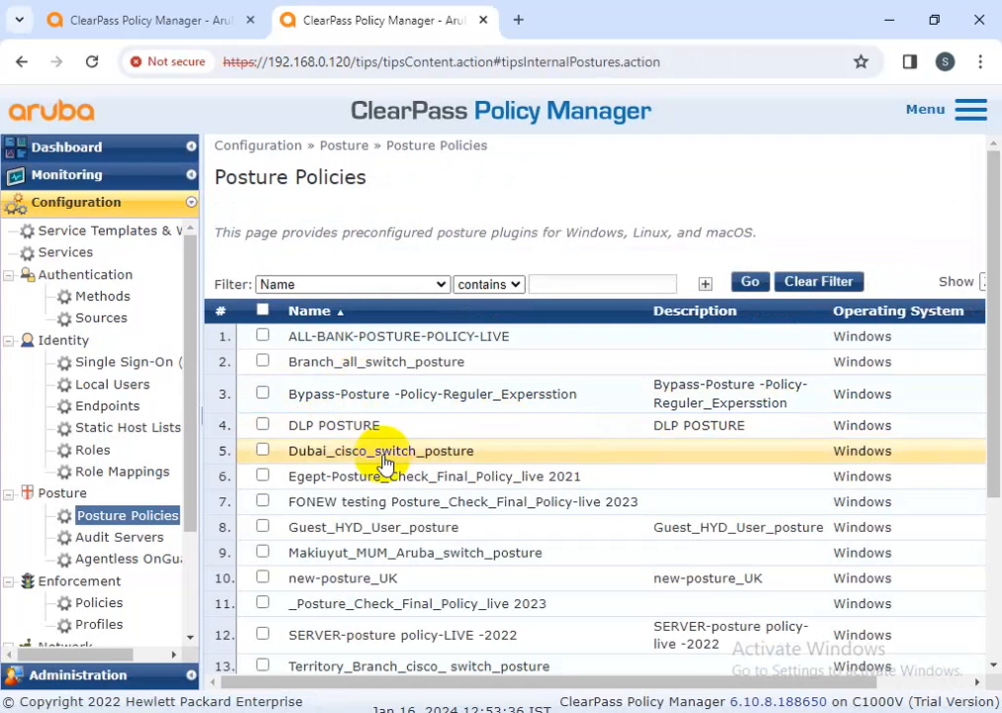
# Review new-posture_UK's Windows 10 Installed Applications check, then save the validator and the policy
pyautogui.click(388, 580)
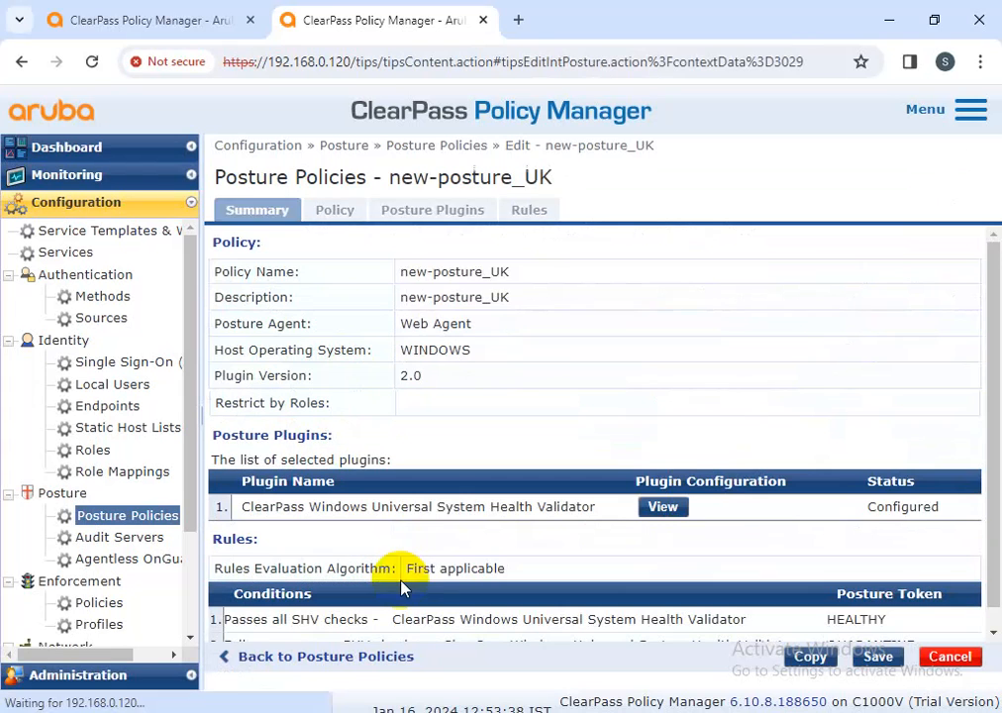
pyautogui.click(467, 213)
pyautogui.click(683, 286)
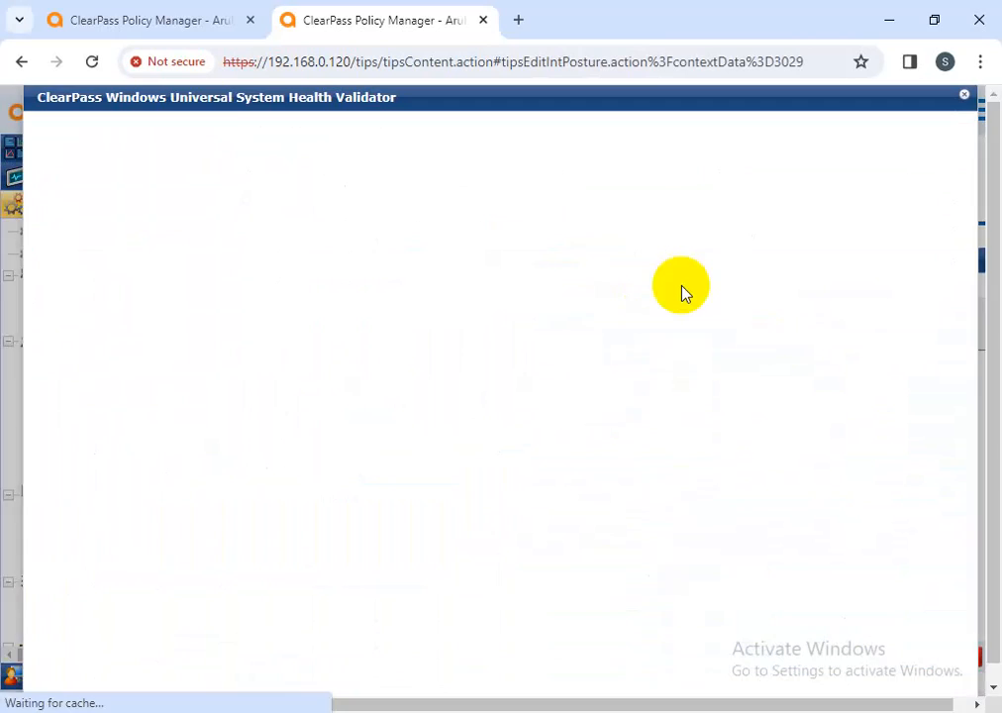
pyautogui.click(179, 493)
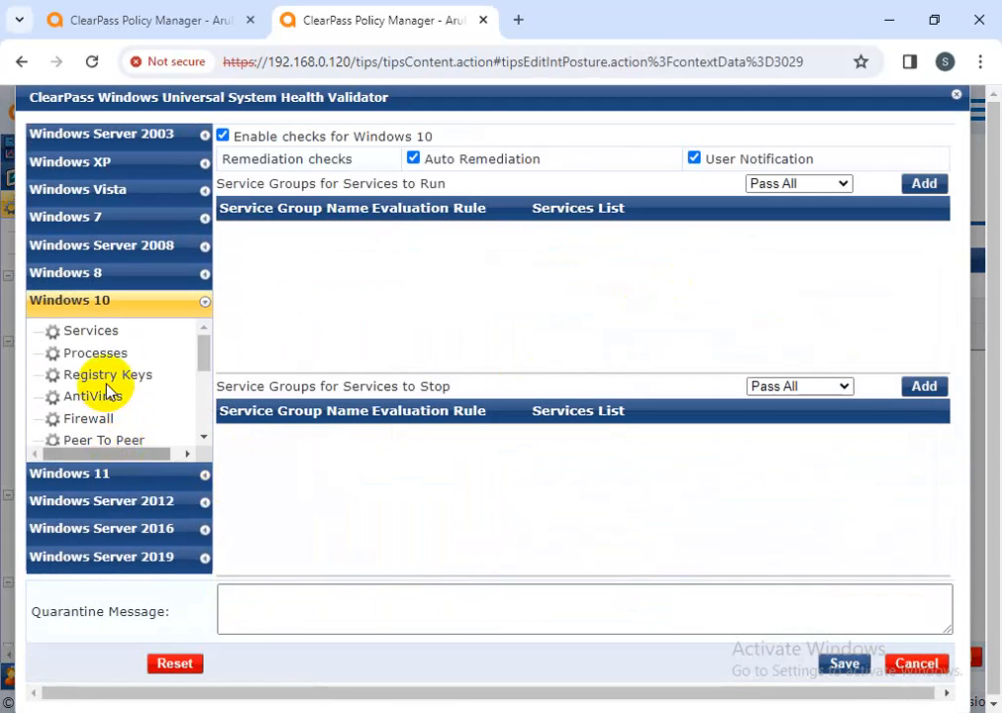
pyautogui.scroll(-2, 109, 394)
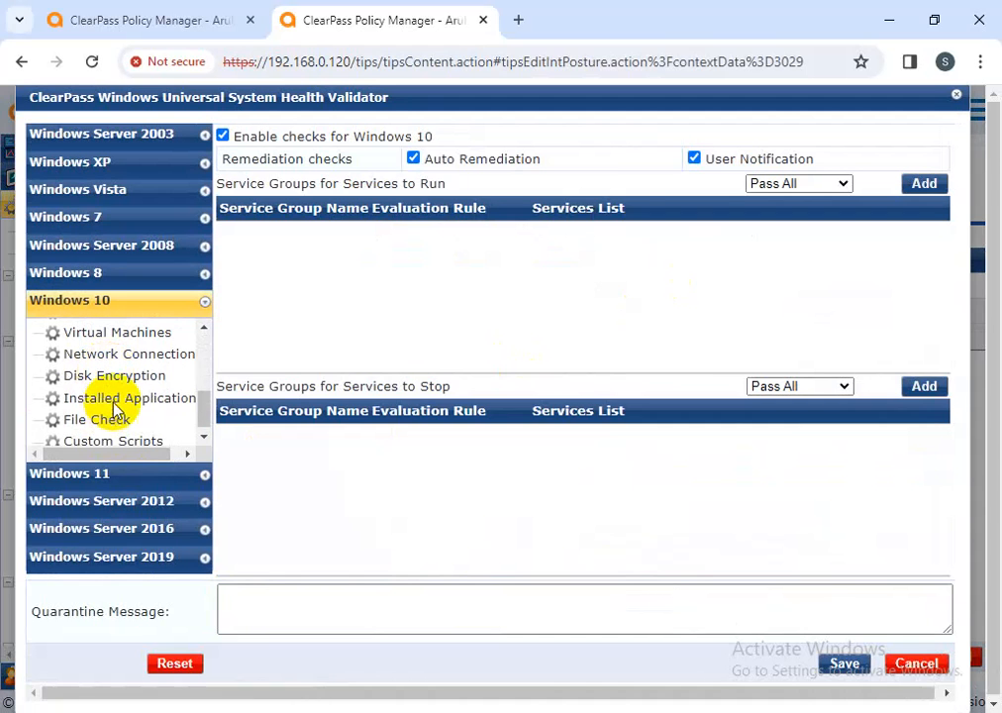
pyautogui.click(114, 397)
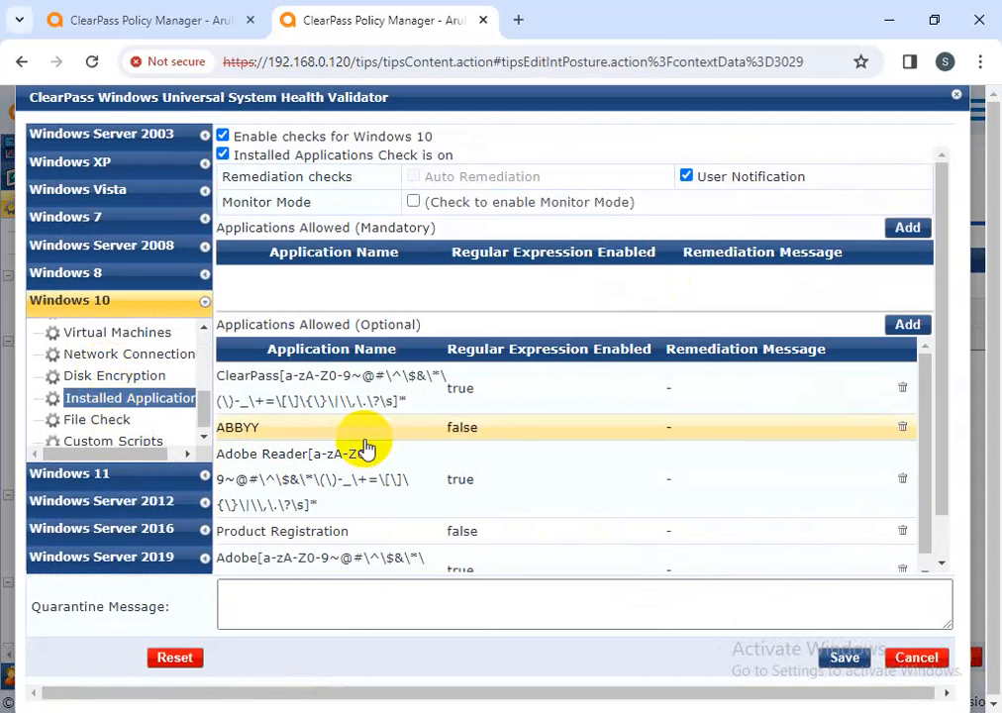
pyautogui.scroll(-3, 366, 448)
pyautogui.click(845, 658)
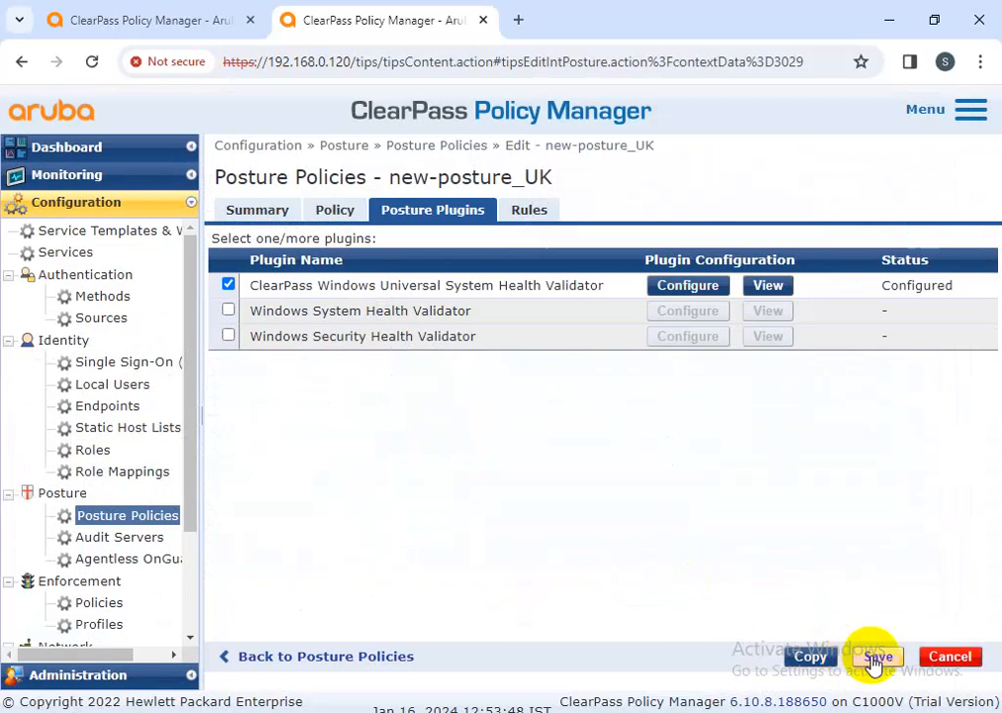
pyautogui.click(879, 655)
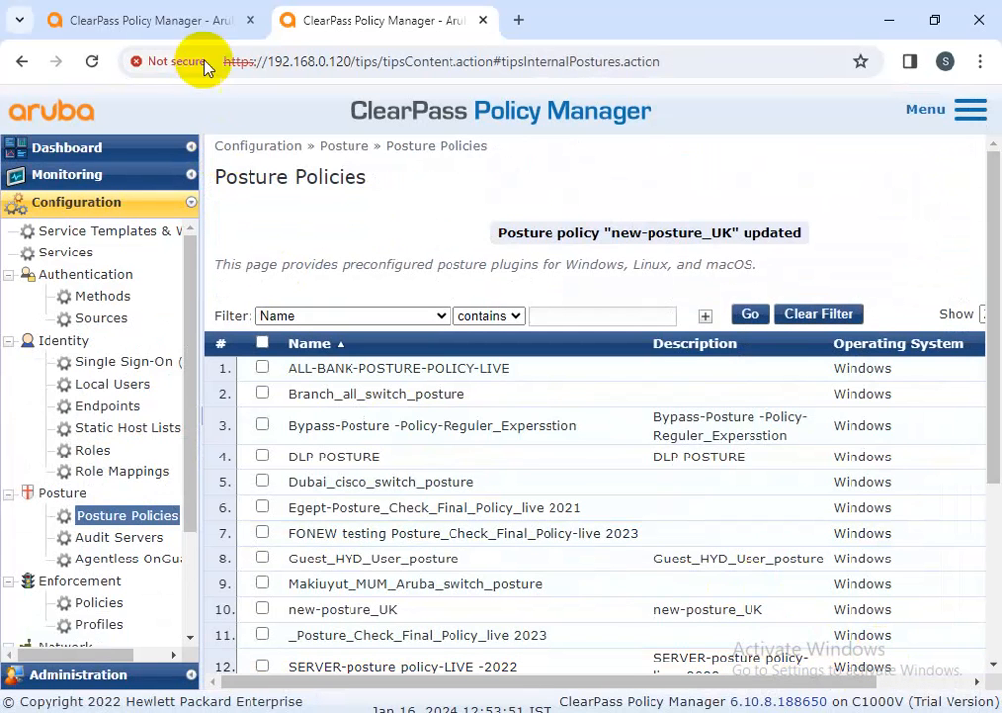
pyautogui.click(249, 20)
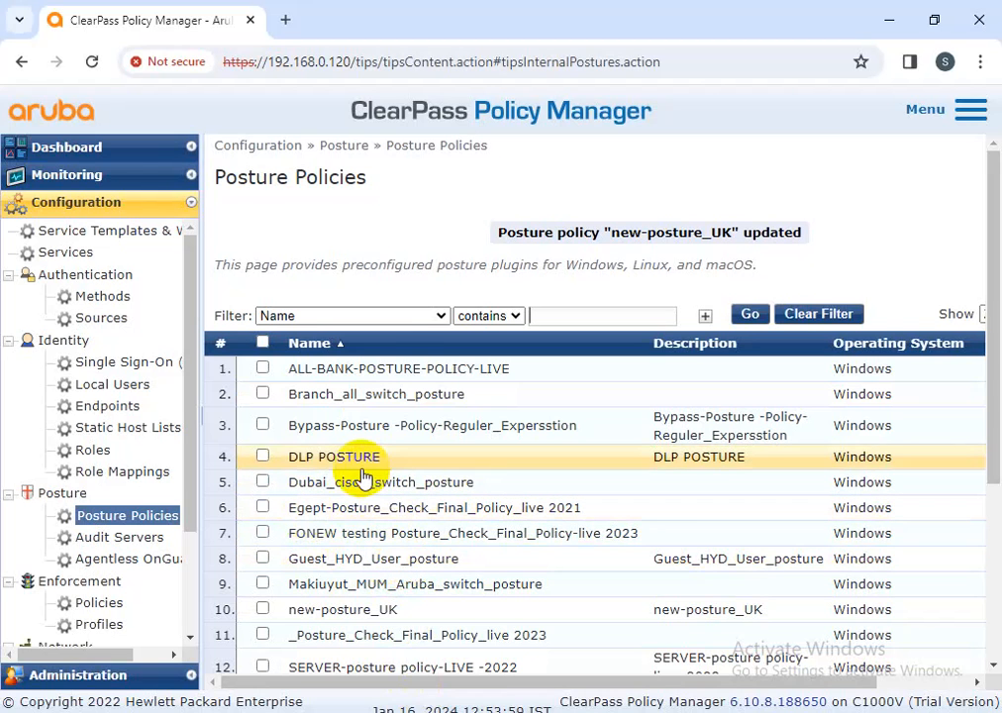
# On USA_Web-auth-service's Posture tab, replace Dubai_cisco_switch_posture with new-posture_UK and save
pyautogui.click(60, 253)
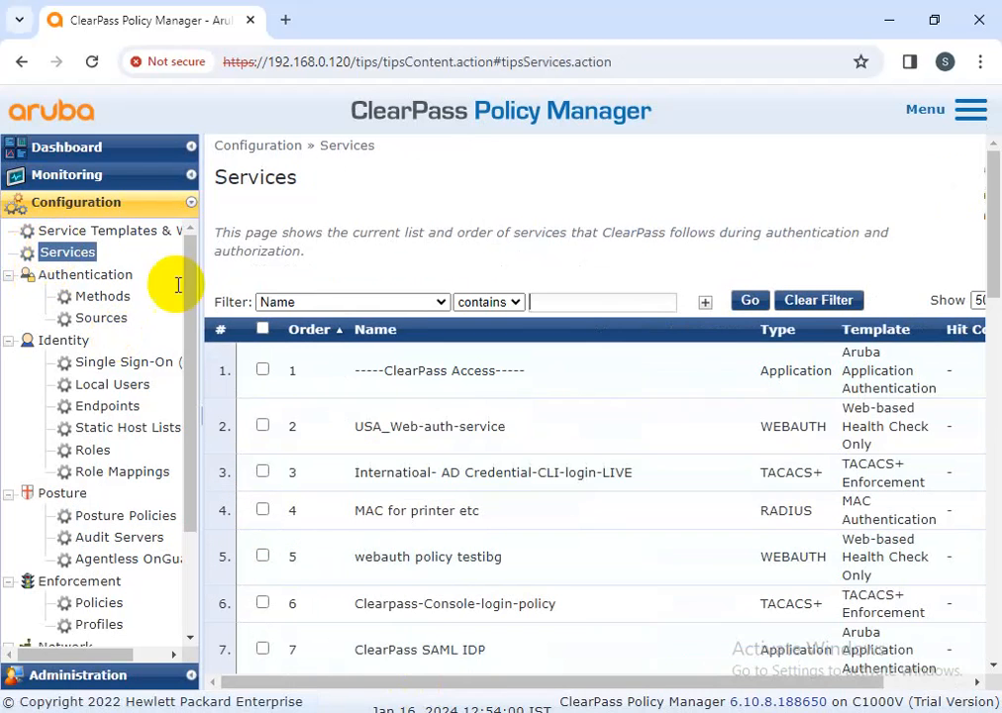
pyautogui.click(450, 448)
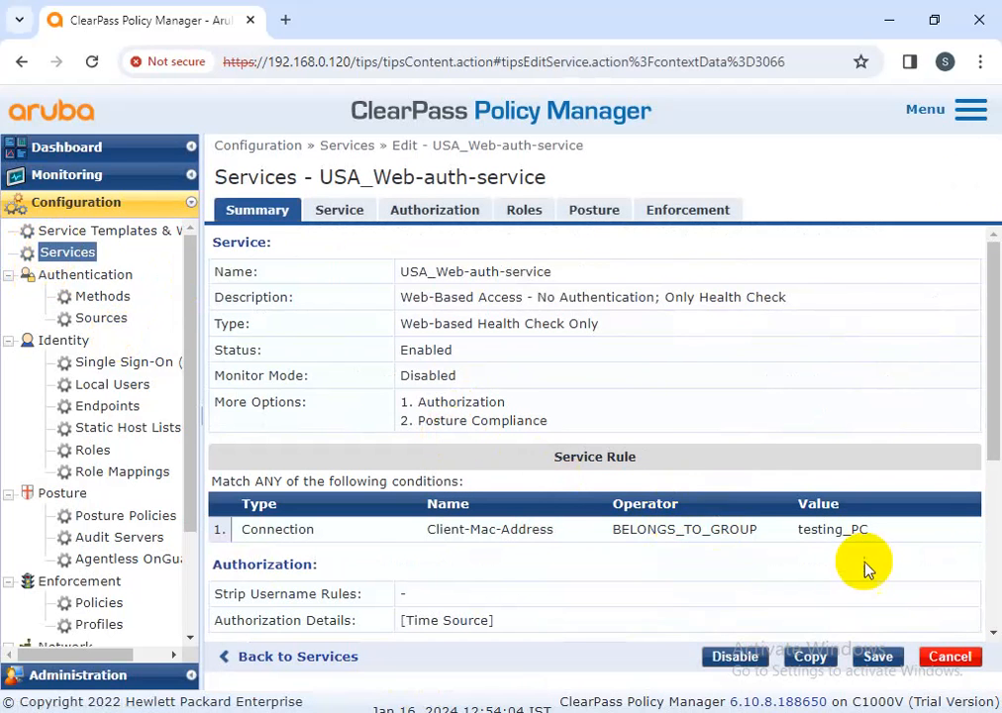
pyautogui.click(594, 210)
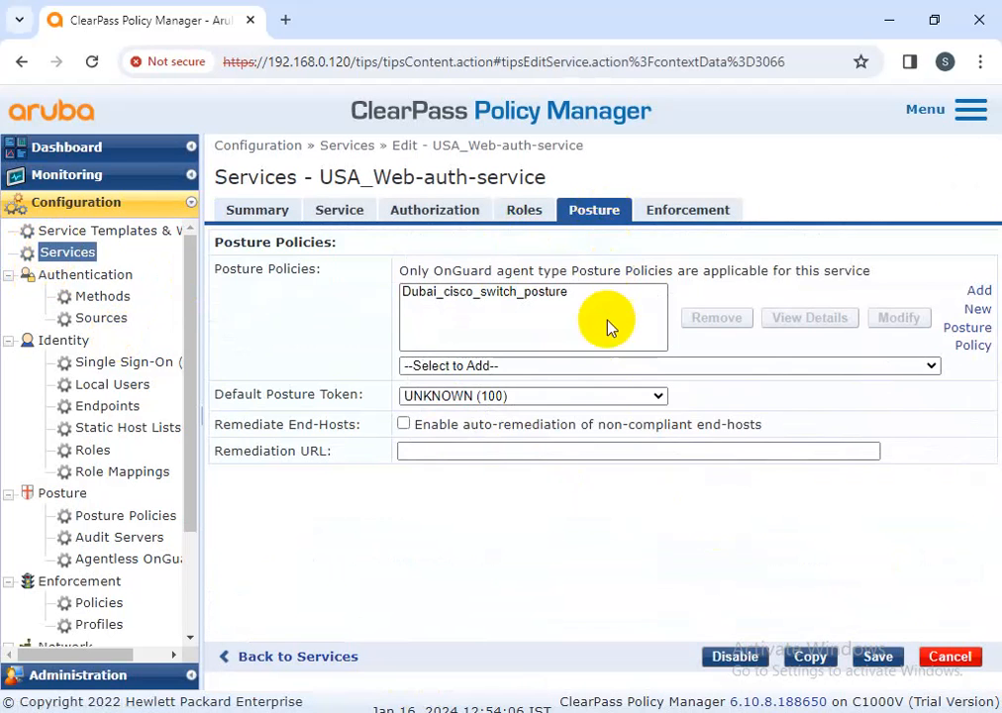
pyautogui.click(547, 292)
pyautogui.click(731, 320)
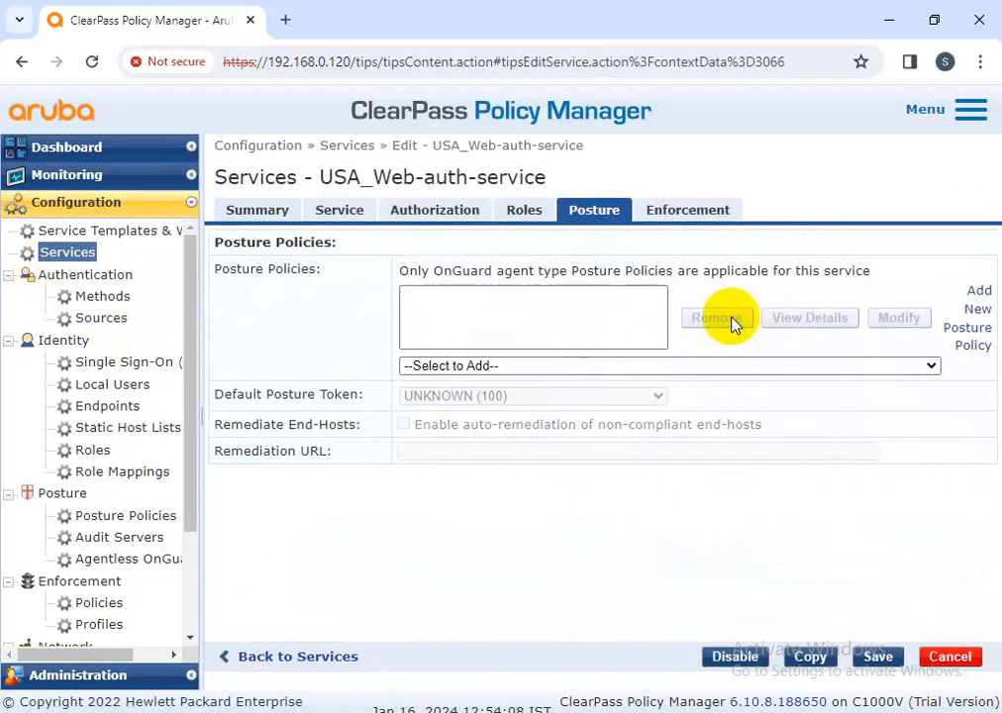
pyautogui.click(592, 362)
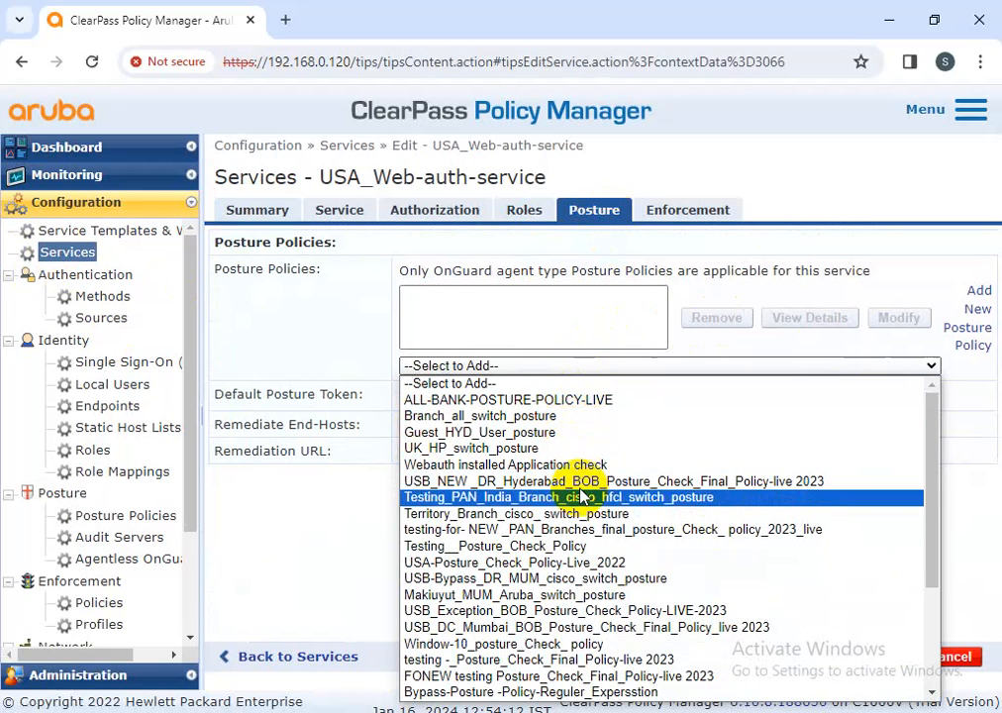
pyautogui.scroll(-4, 580, 555)
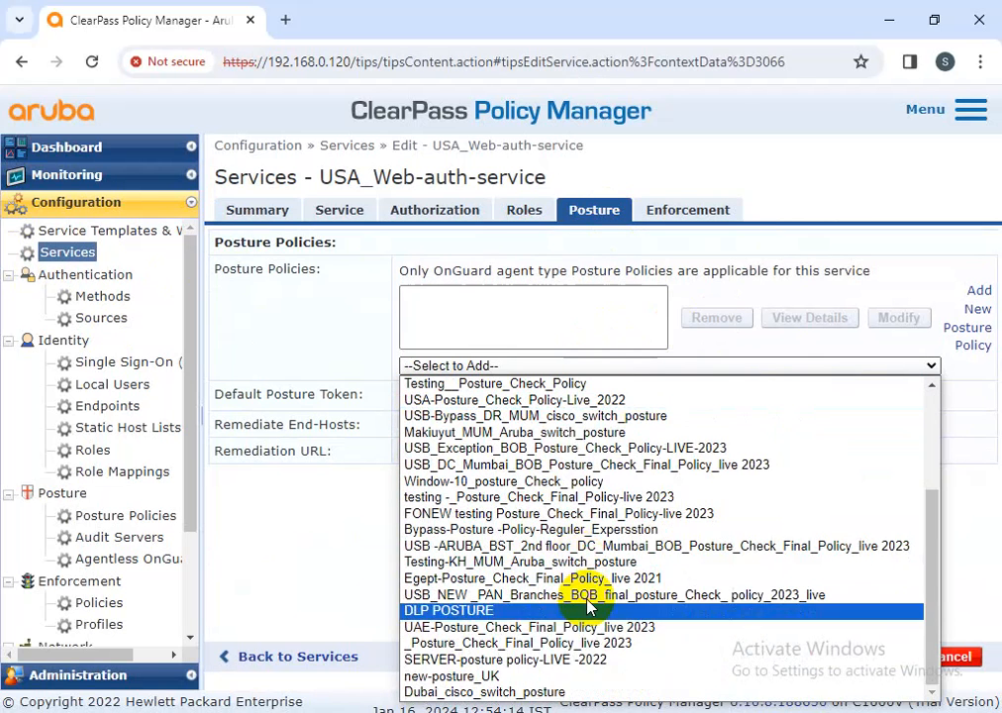
pyautogui.click(566, 682)
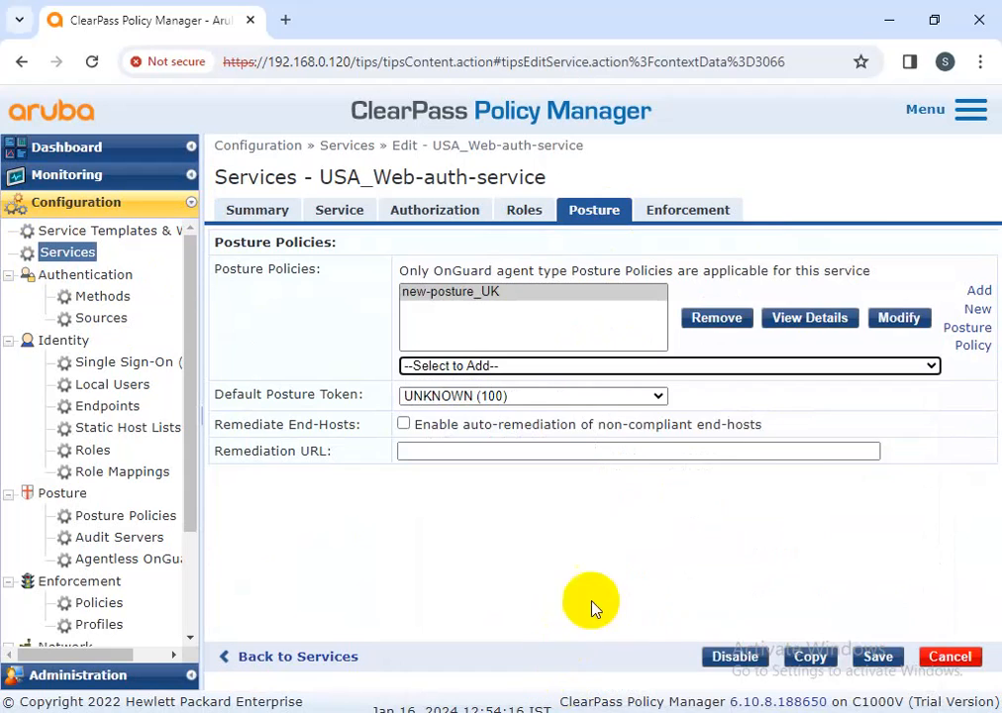
pyautogui.click(875, 655)
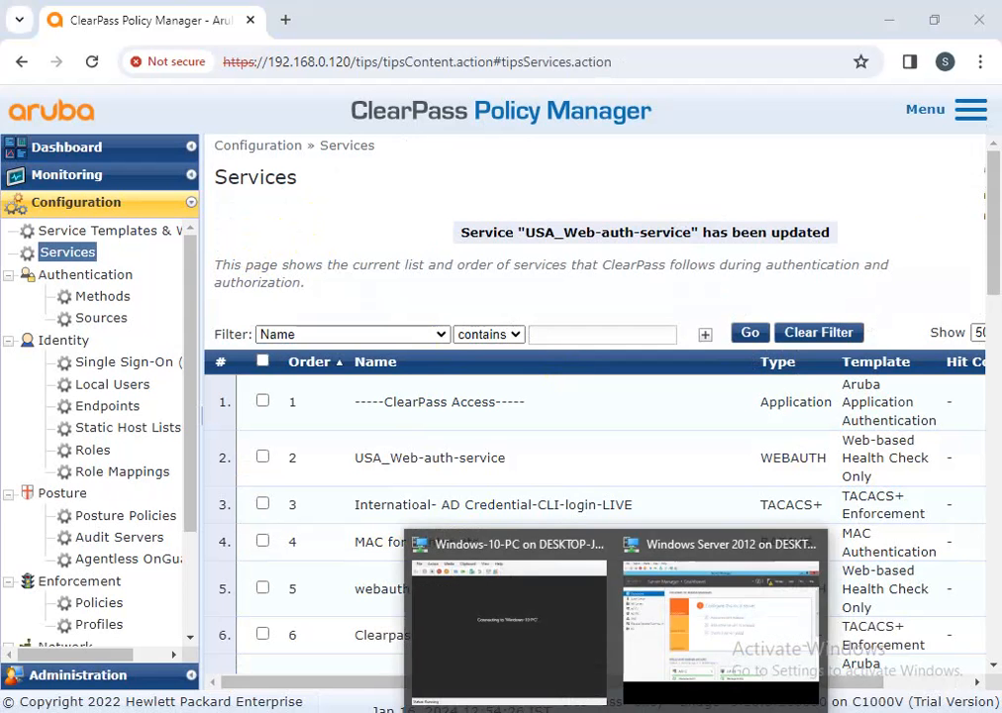
# Bring up the Windows-10-PC VM window and sign in with the account password
pyautogui.click(544, 633)
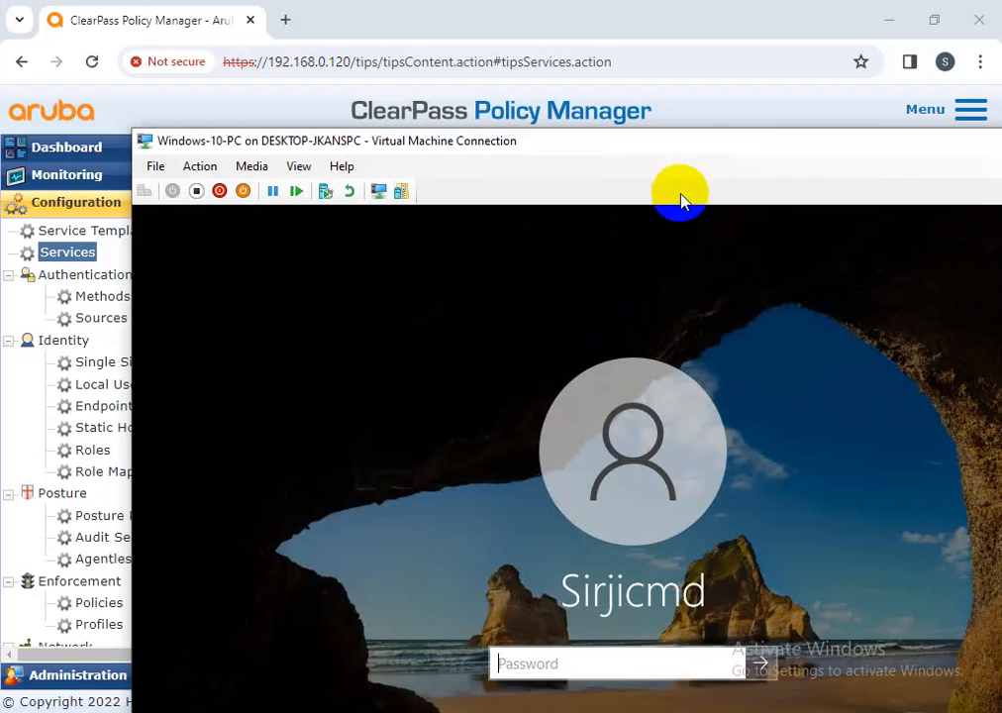
pyautogui.moveTo(743, 139); pyautogui.dragTo(663, 55)
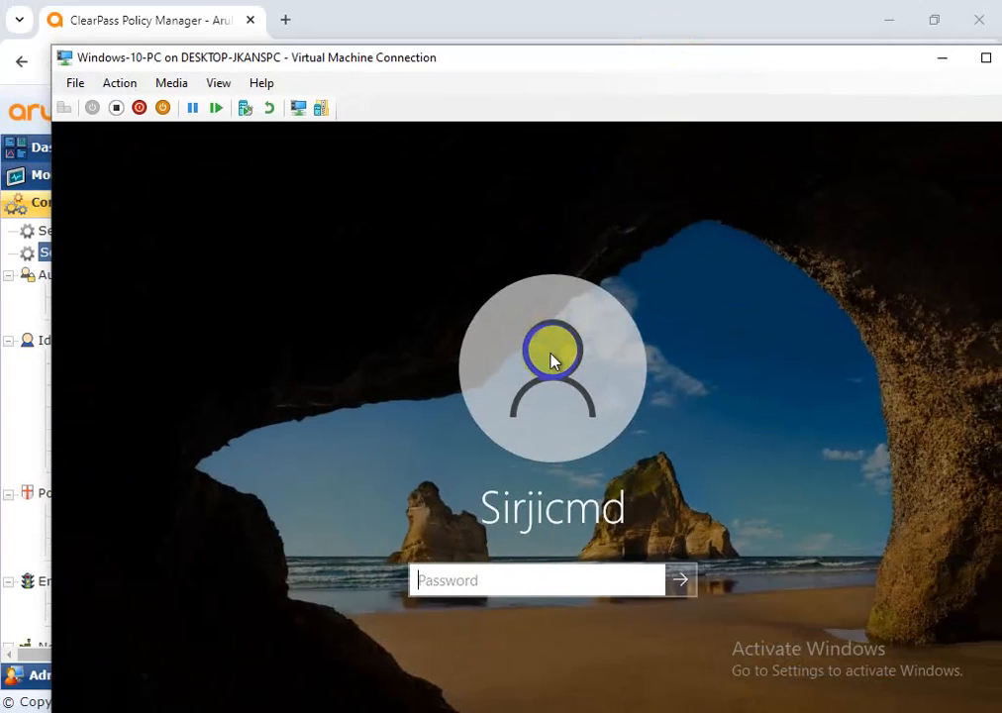
pyautogui.click(550, 575)
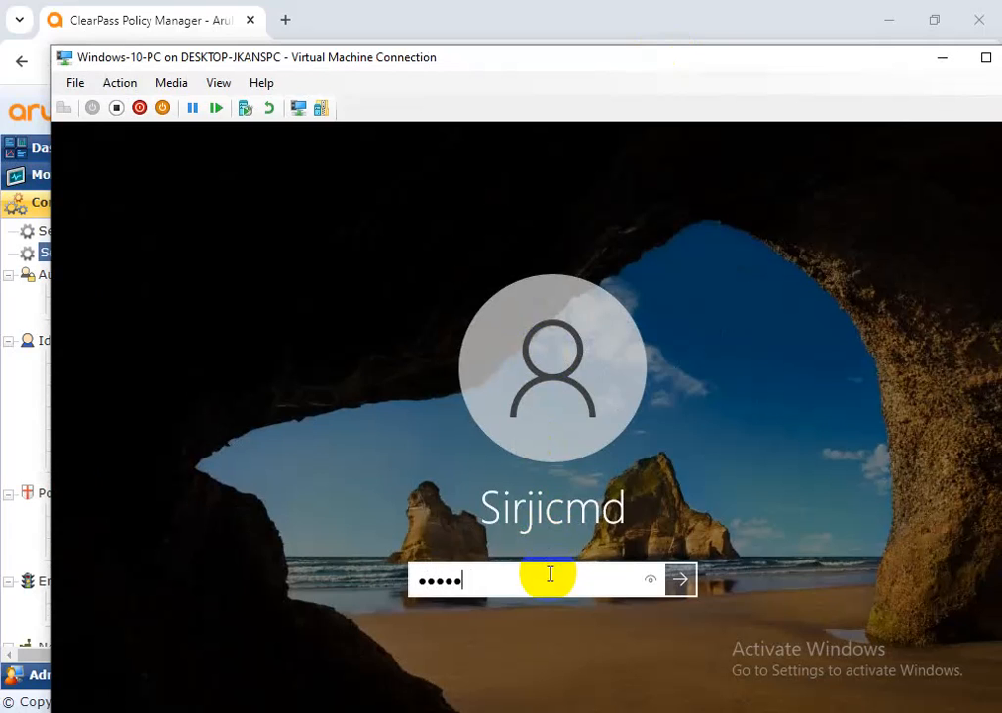
pyautogui.press('Return')
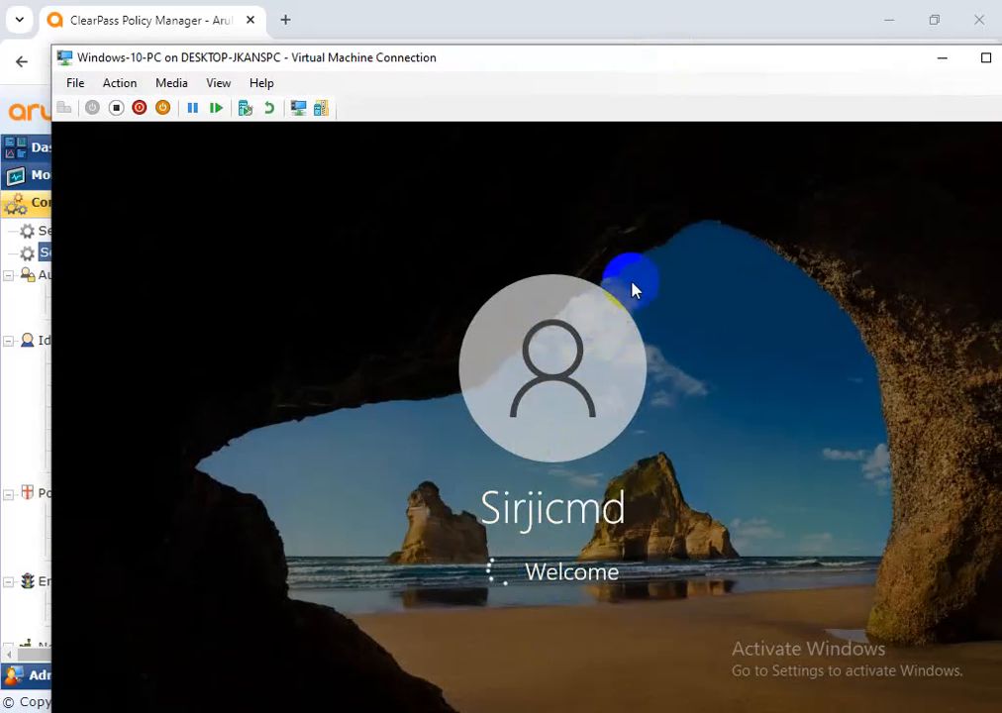
pyautogui.moveTo(701, 74); pyautogui.dragTo(673, 60)
pyautogui.click(738, 190)
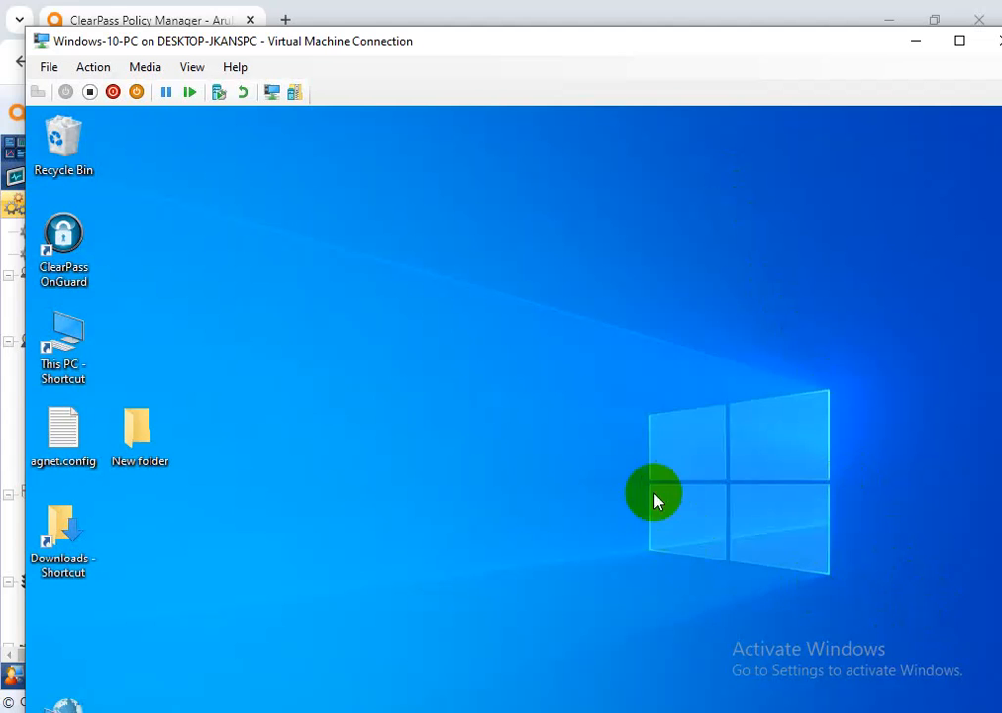
# Launch the ClearPass OnGuard client from the VM desktop and dismiss the news panel
pyautogui.moveTo(608, 49)
pyautogui.mouseDown()
pyautogui.moveTo(599, 42)
pyautogui.moveTo(610, 28)
pyautogui.mouseUp()
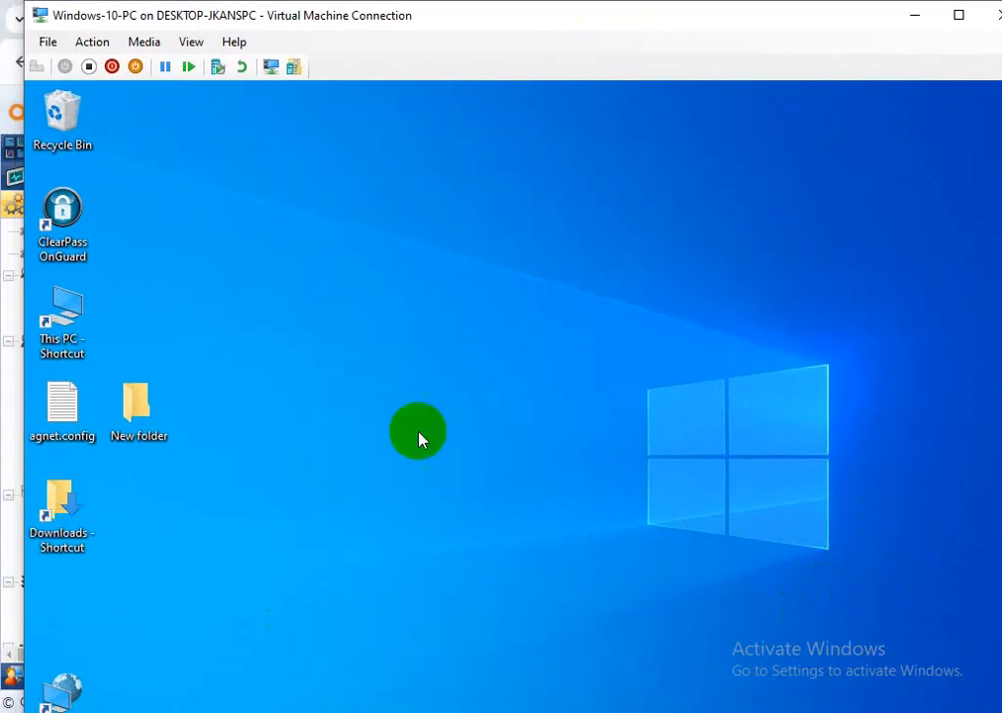
pyautogui.doubleClick(65, 226)
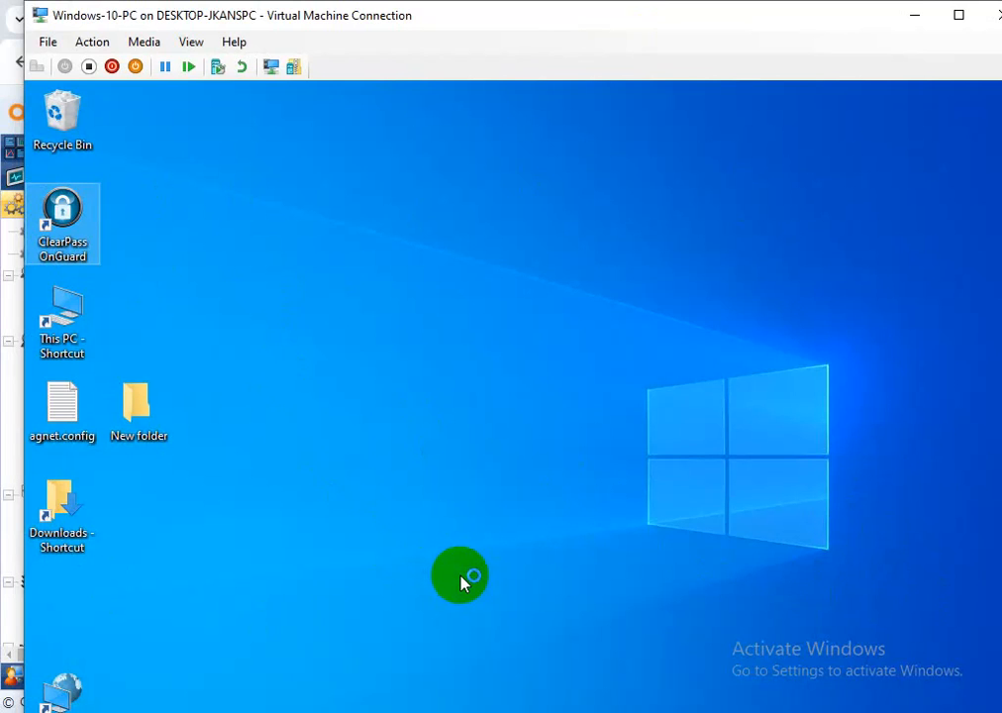
pyautogui.click(462, 582)
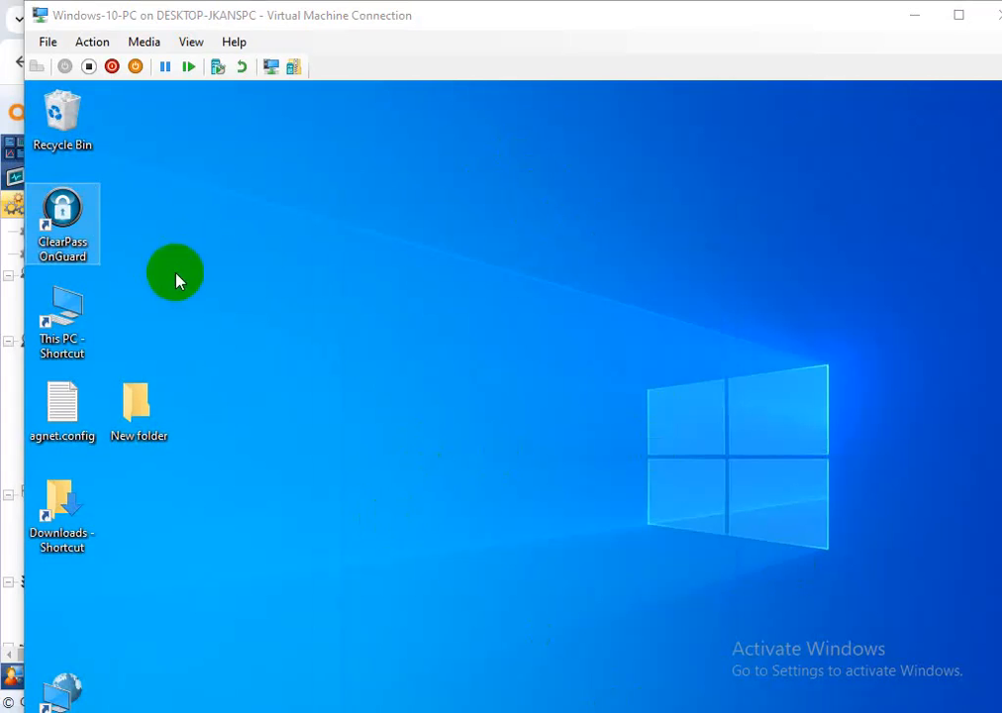
pyautogui.click(503, 393)
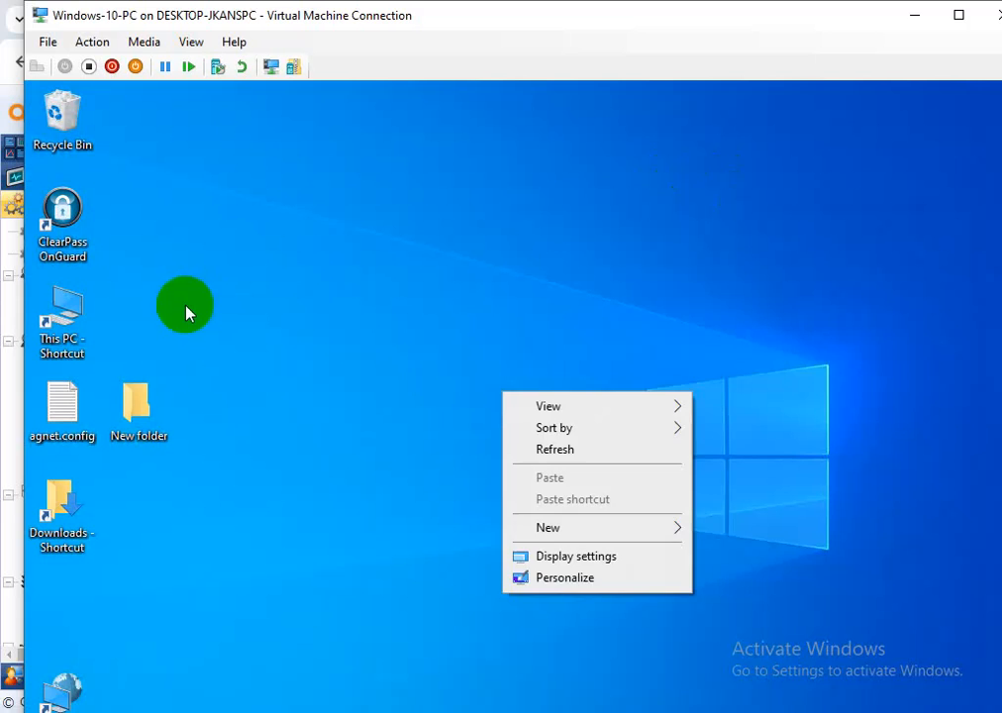
pyautogui.click(210, 296)
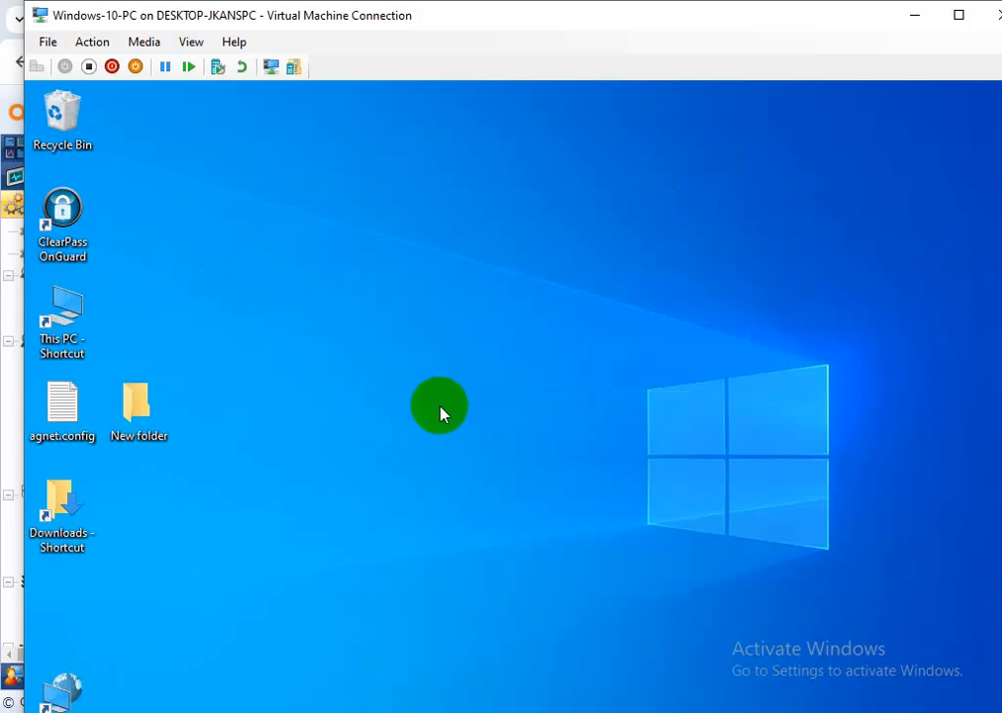
# Refresh the VM desktop twice and switch the VM session to full screen
pyautogui.rightClick(445, 417)
pyautogui.click(492, 463)
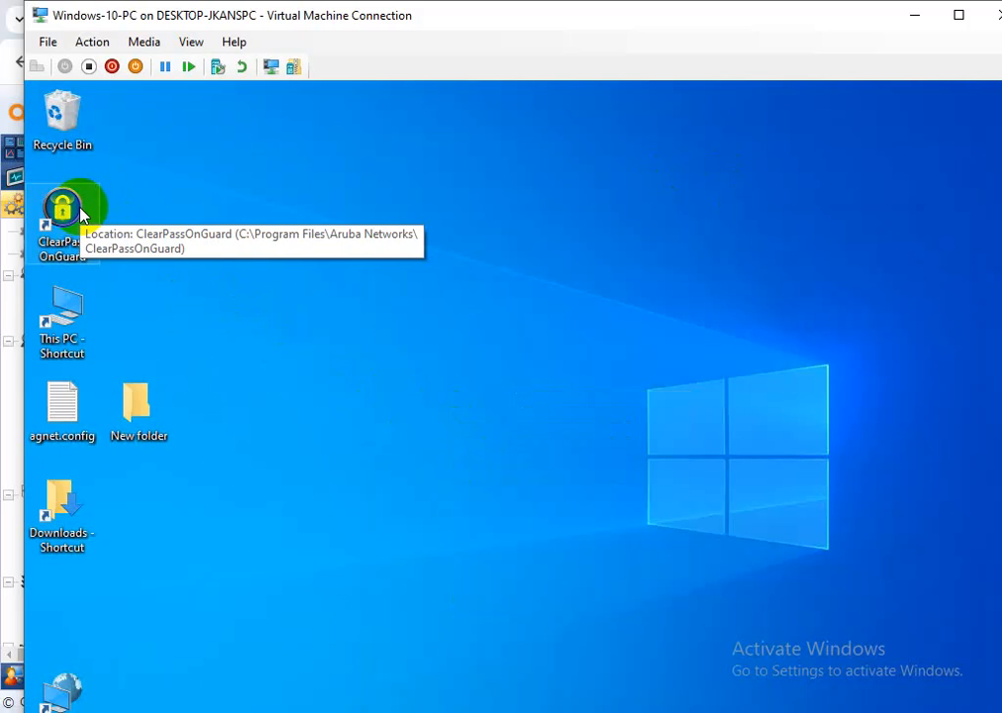
pyautogui.rightClick(465, 260)
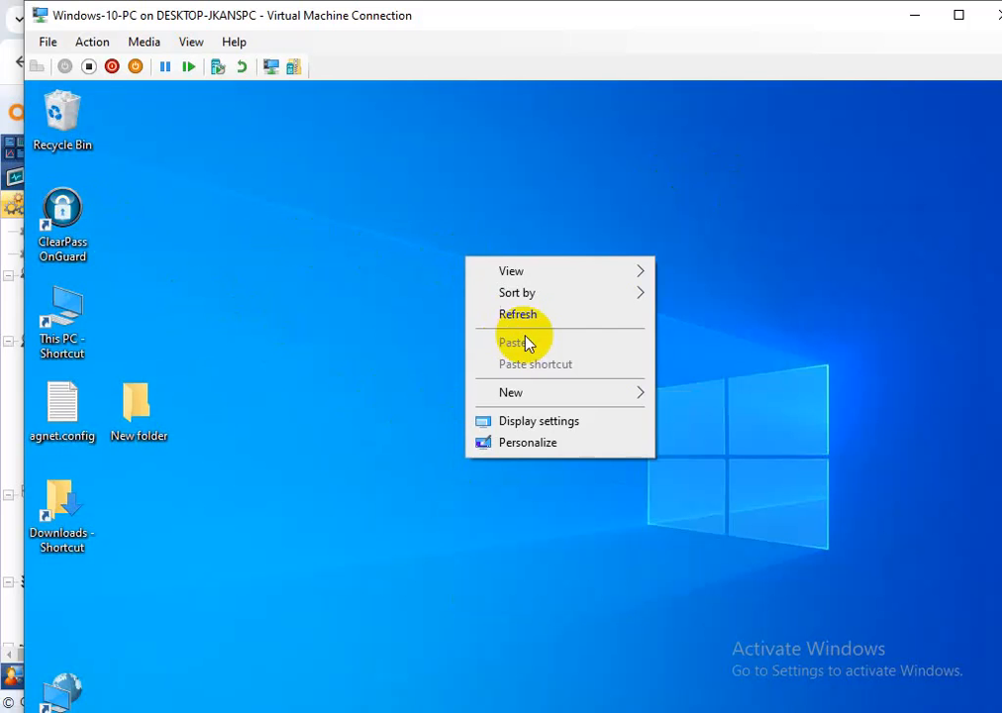
pyautogui.click(542, 319)
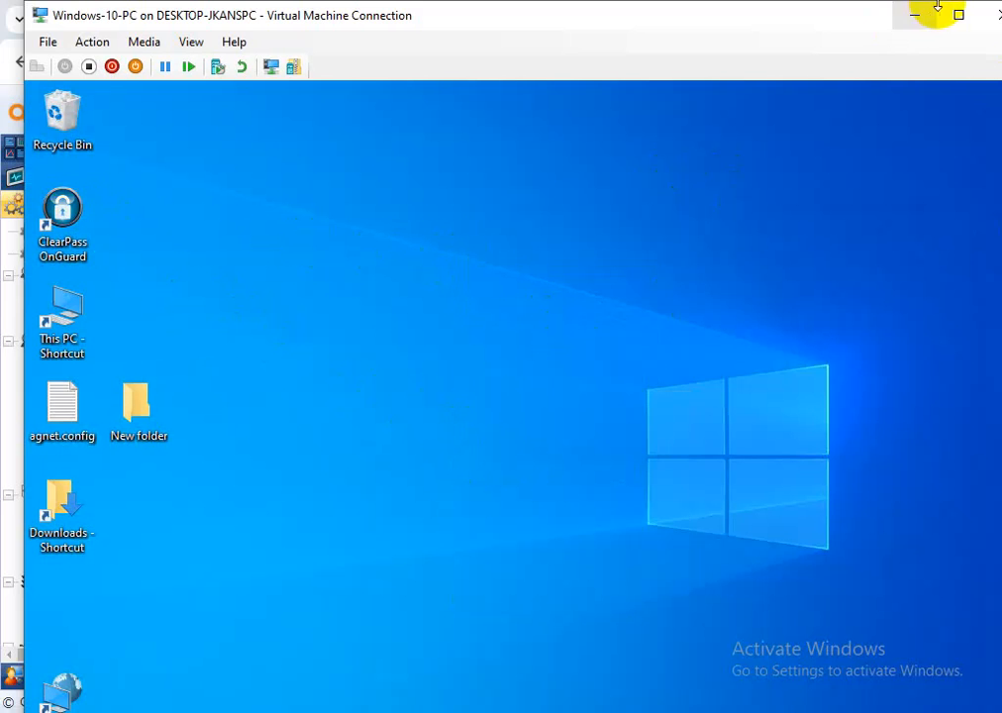
pyautogui.click(959, 15)
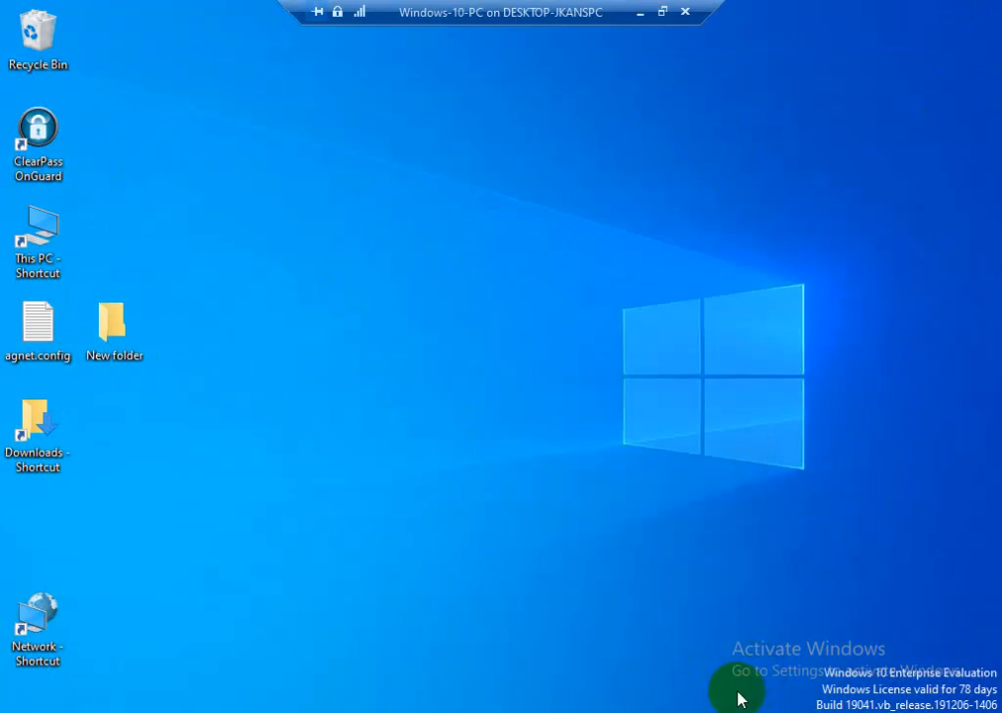
pyautogui.click(793, 711)
# Retry the OnGuard health check from the tray icon, then minimize the VM session
pyautogui.click(775, 695)
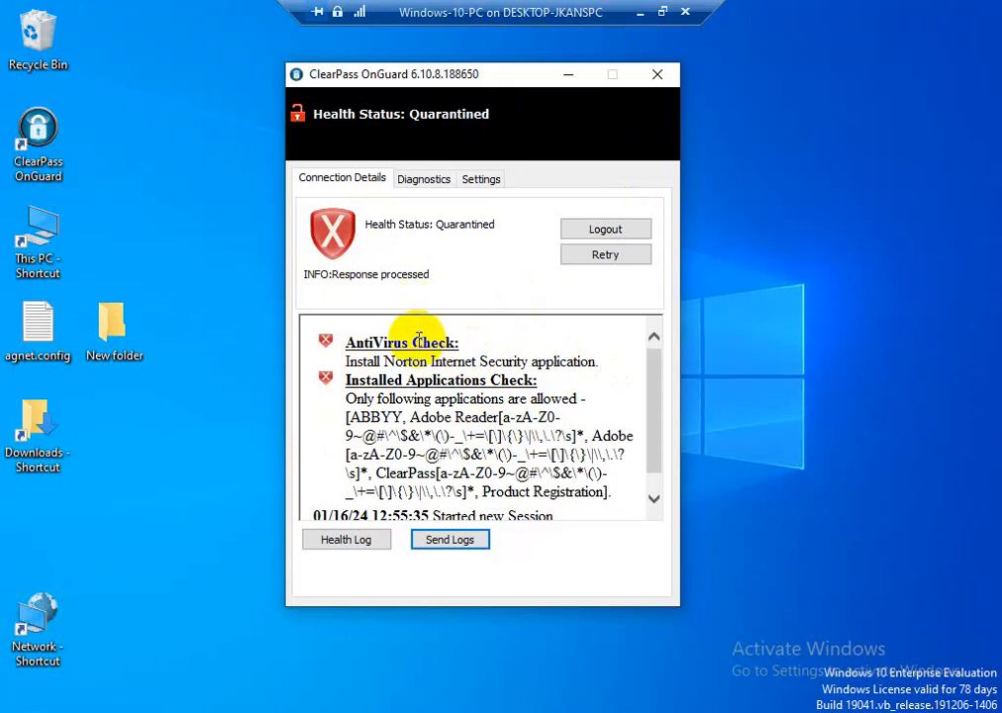
pyautogui.click(595, 257)
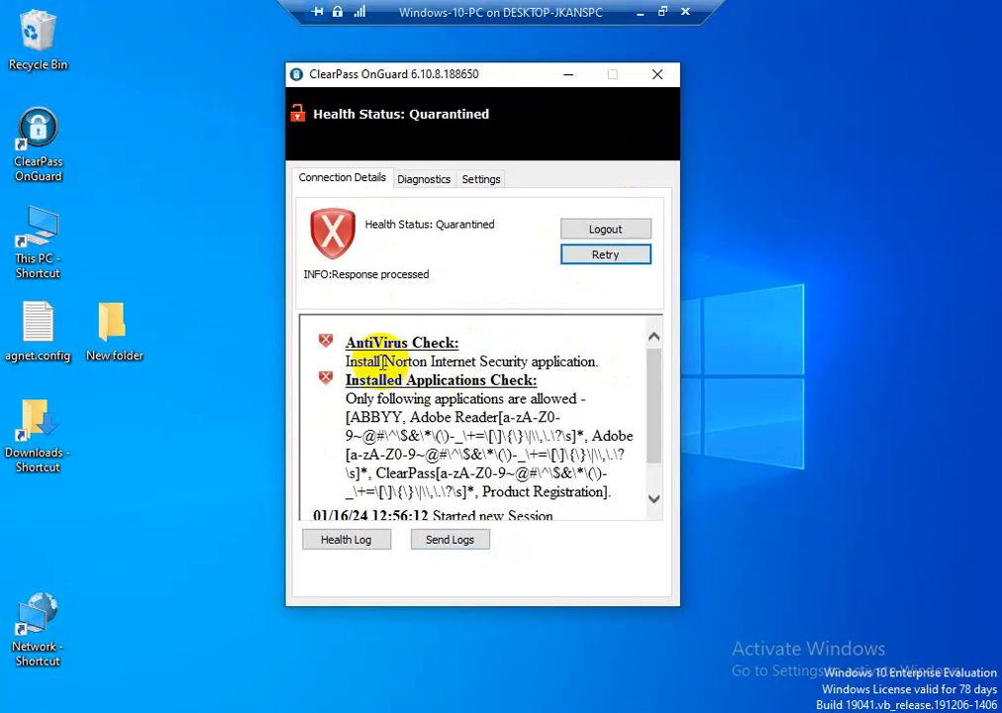
pyautogui.click(638, 12)
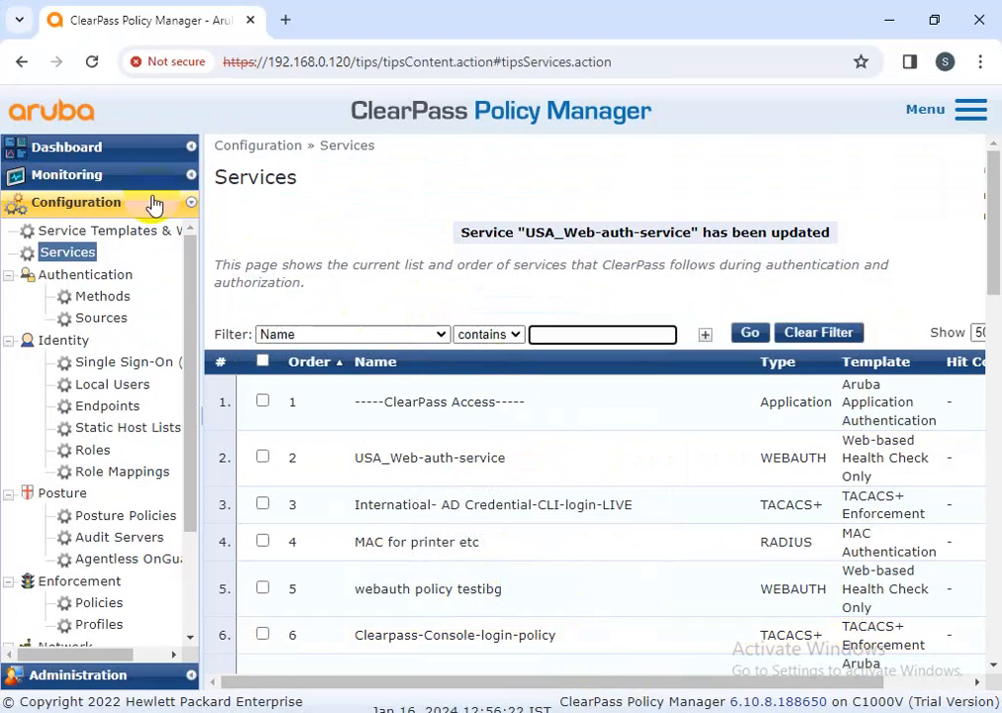
# Open Access Tracker, clear its saved filter, and copy the first session's username from its details
pyautogui.click(89, 181)
pyautogui.click(123, 225)
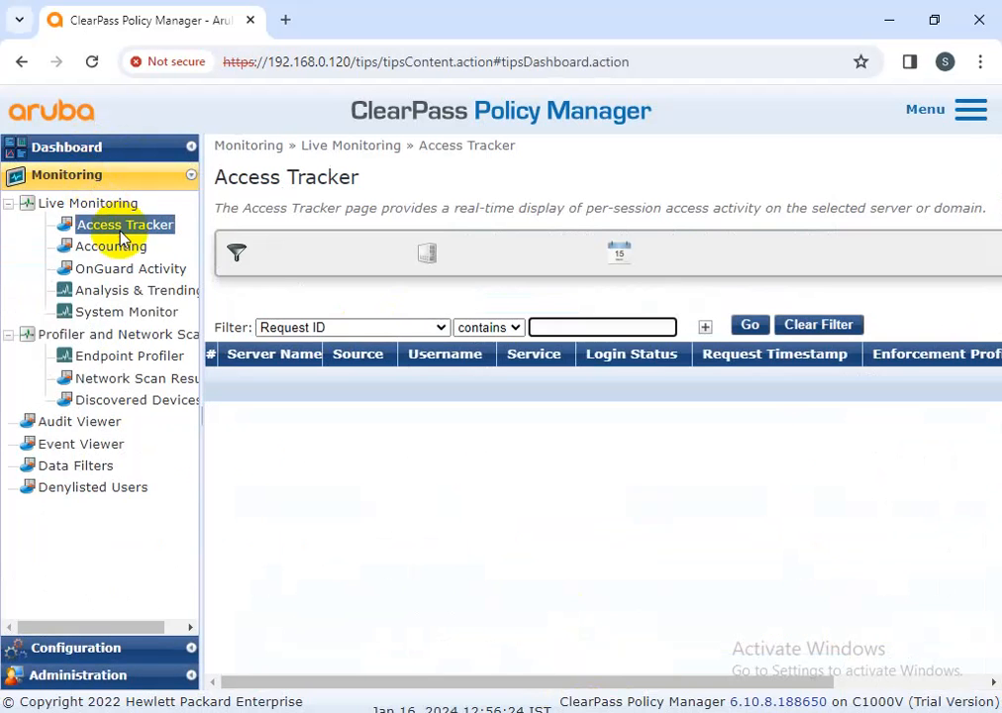
pyautogui.click(797, 381)
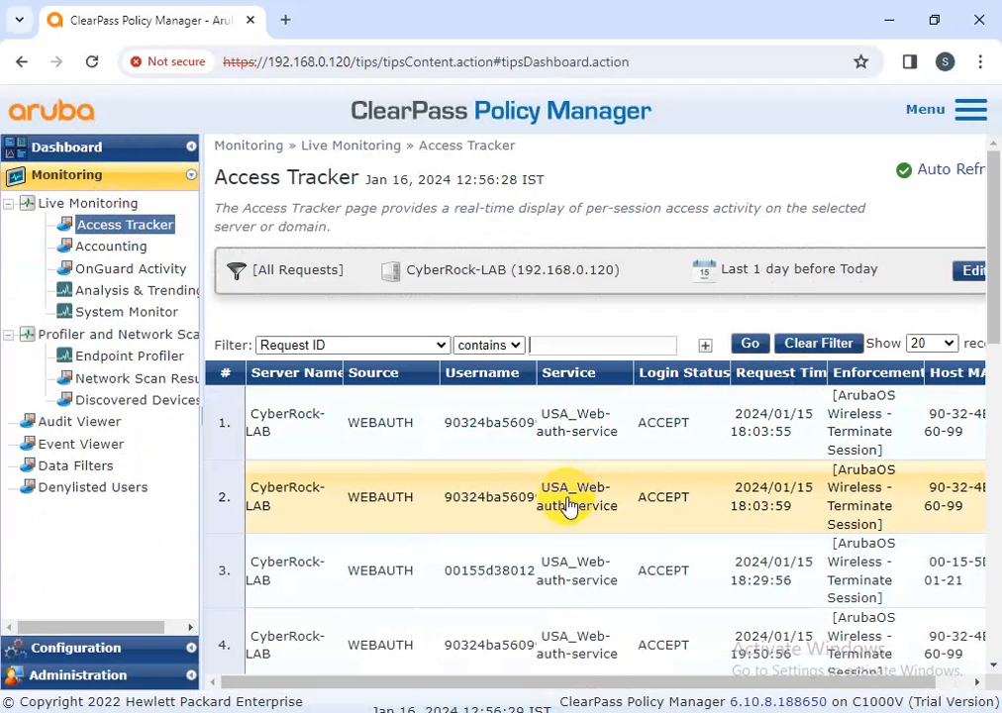
pyautogui.click(519, 435)
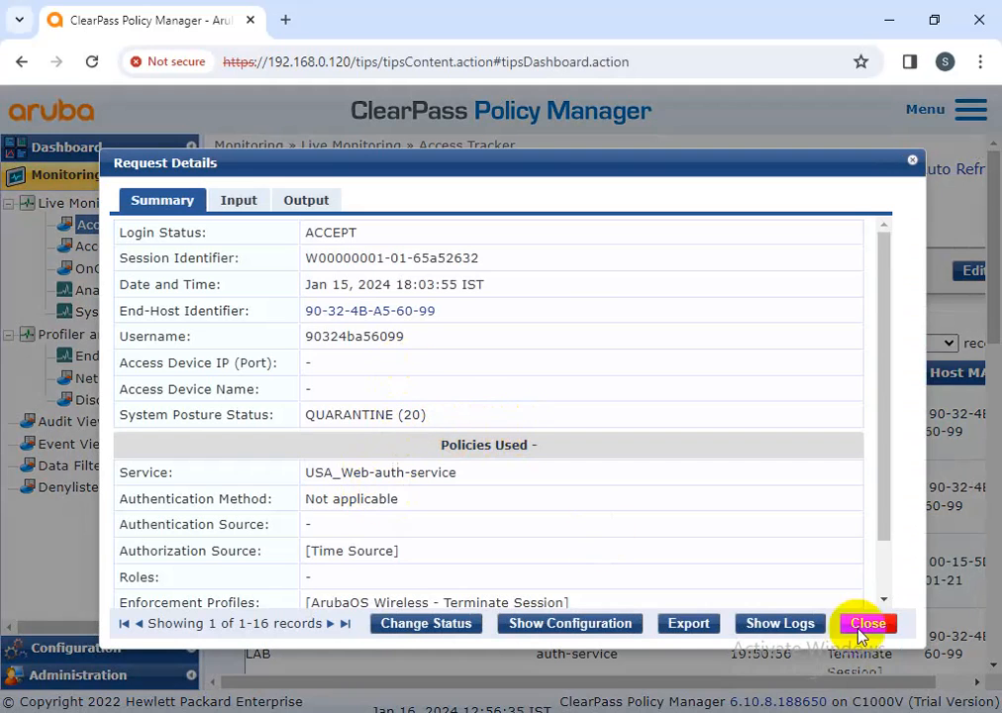
pyautogui.moveTo(418, 335); pyautogui.dragTo(304, 341)
pyautogui.press('super+c')
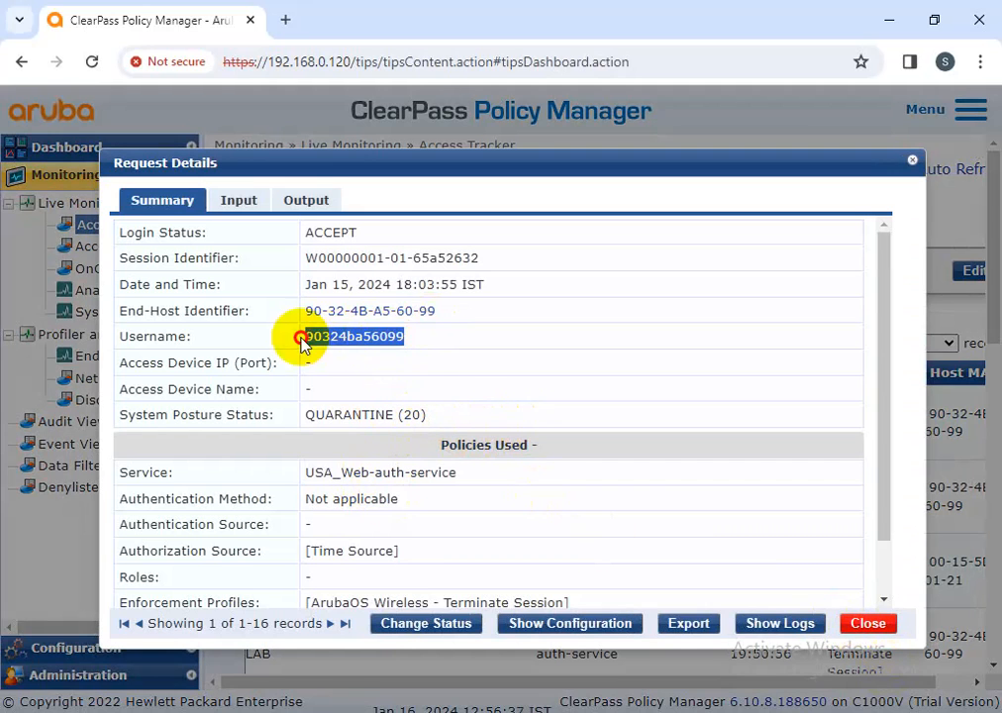
pyautogui.rightClick(329, 340)
pyautogui.click(360, 357)
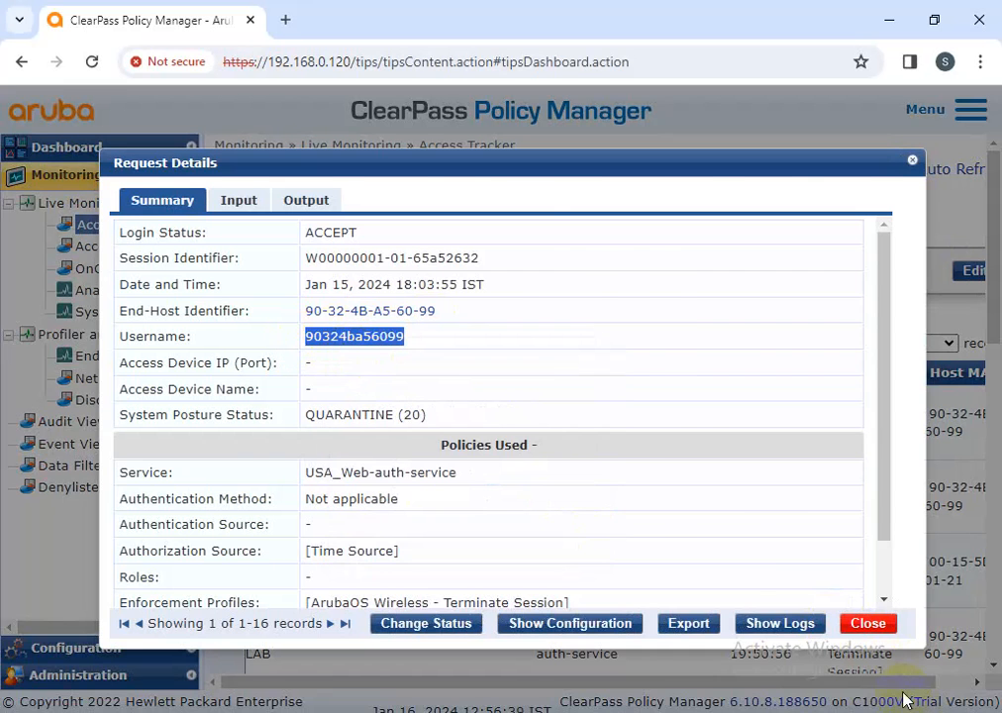
pyautogui.click(868, 623)
# Filter Access Tracker on Host MAC Address using the copied username
pyautogui.rightClick(582, 345)
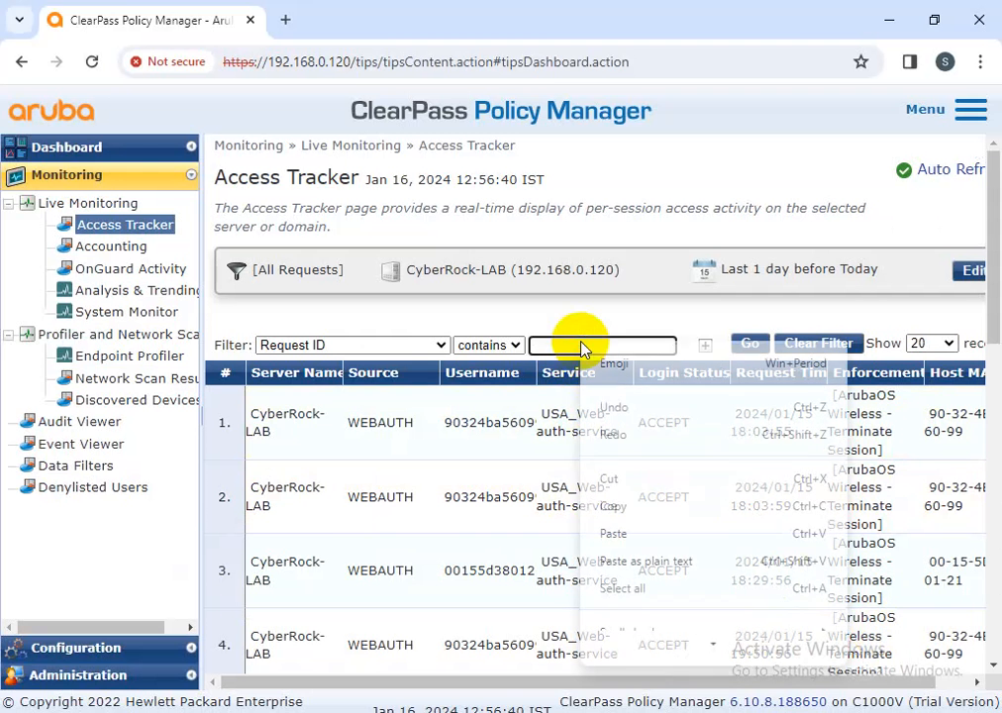
pyautogui.click(620, 535)
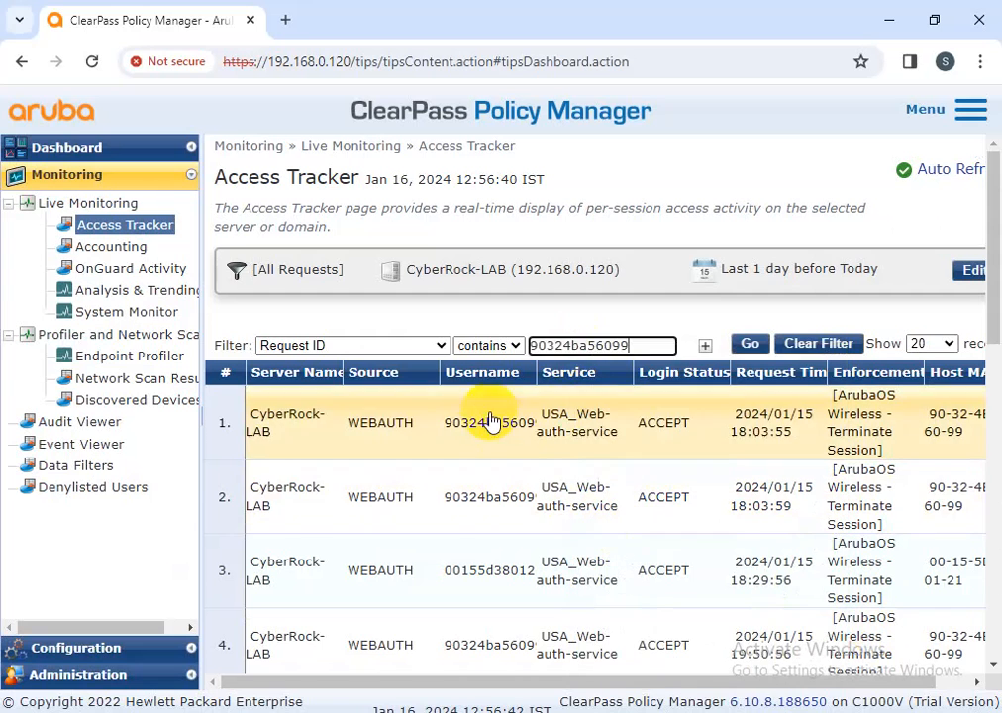
pyautogui.click(443, 347)
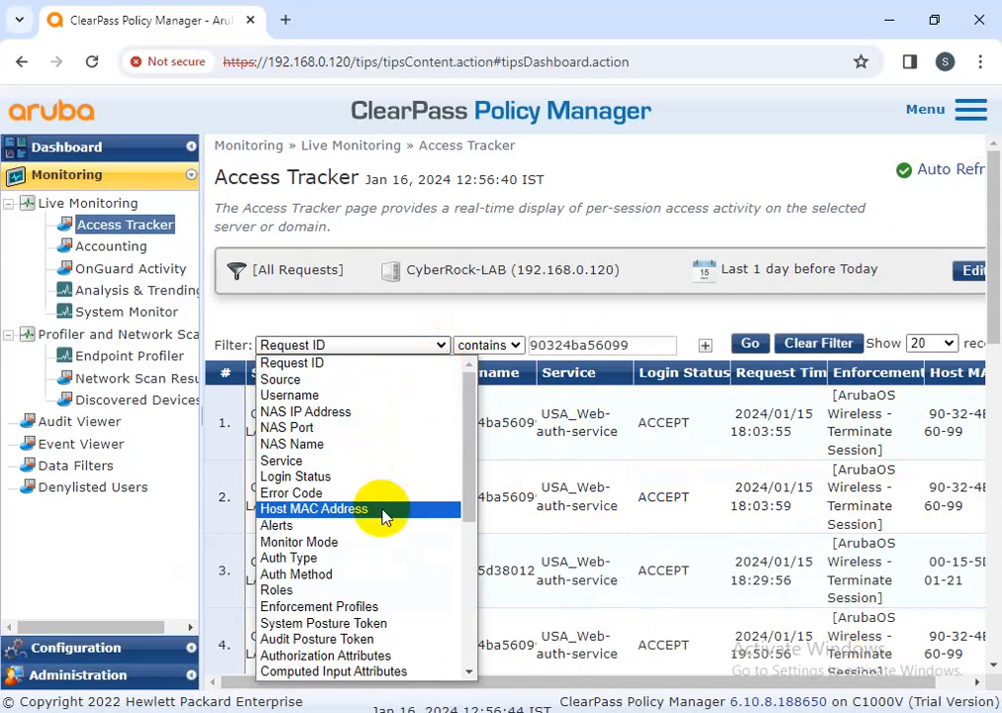
pyautogui.click(382, 509)
pyautogui.click(750, 346)
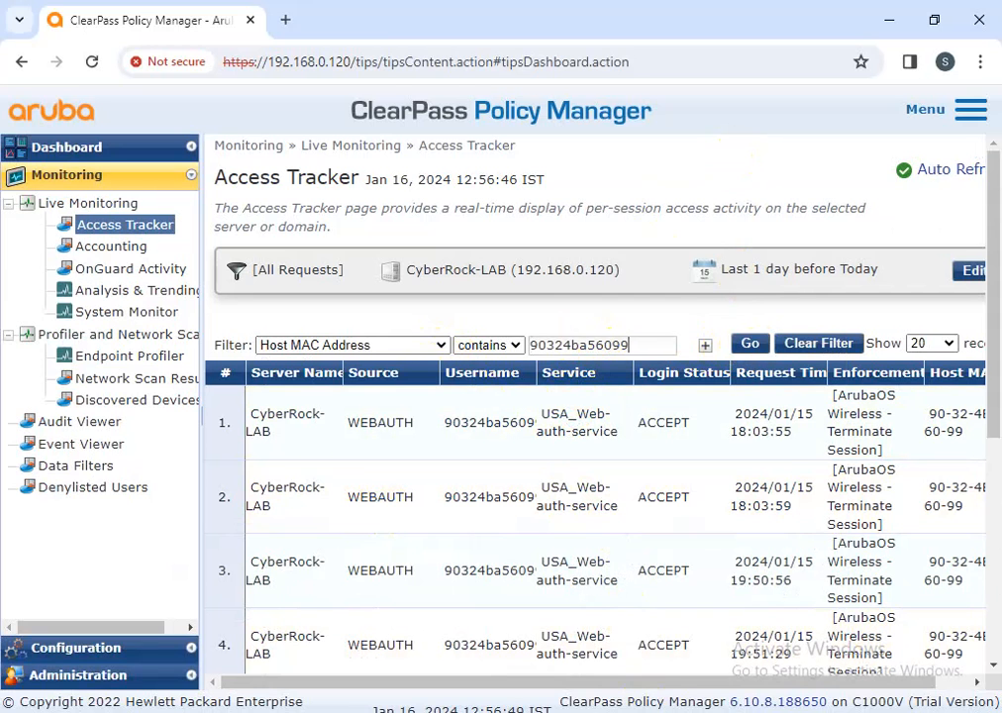
pyautogui.click(698, 641)
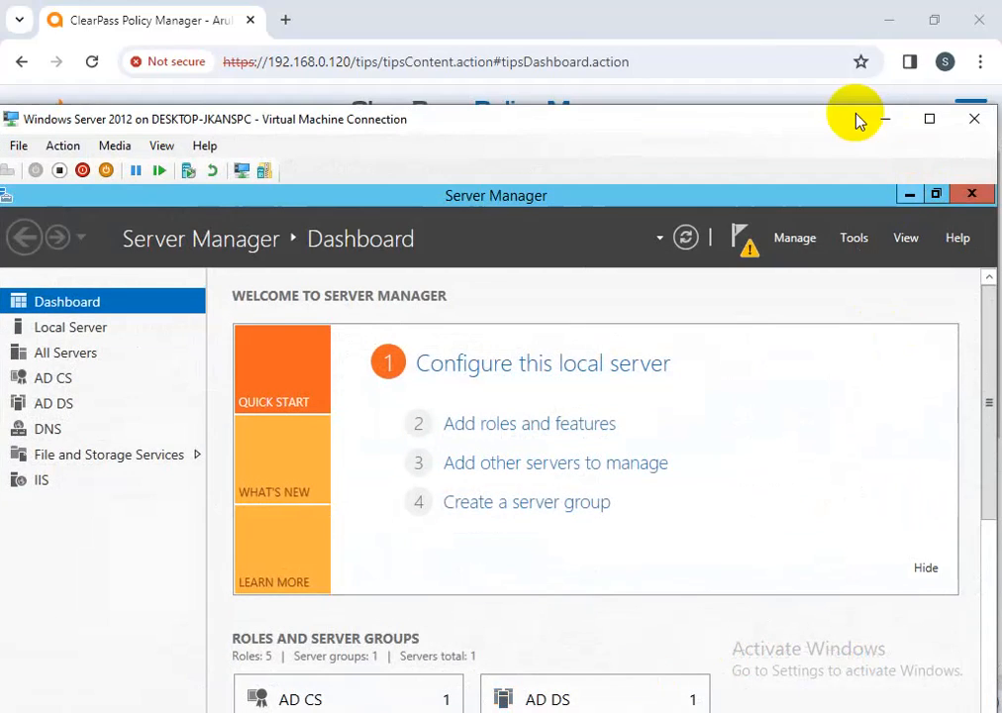
# Run getmac in the Windows 10 VM's Command Prompt, showing MAC 00-15-5D-38-01-21
pyautogui.click(886, 119)
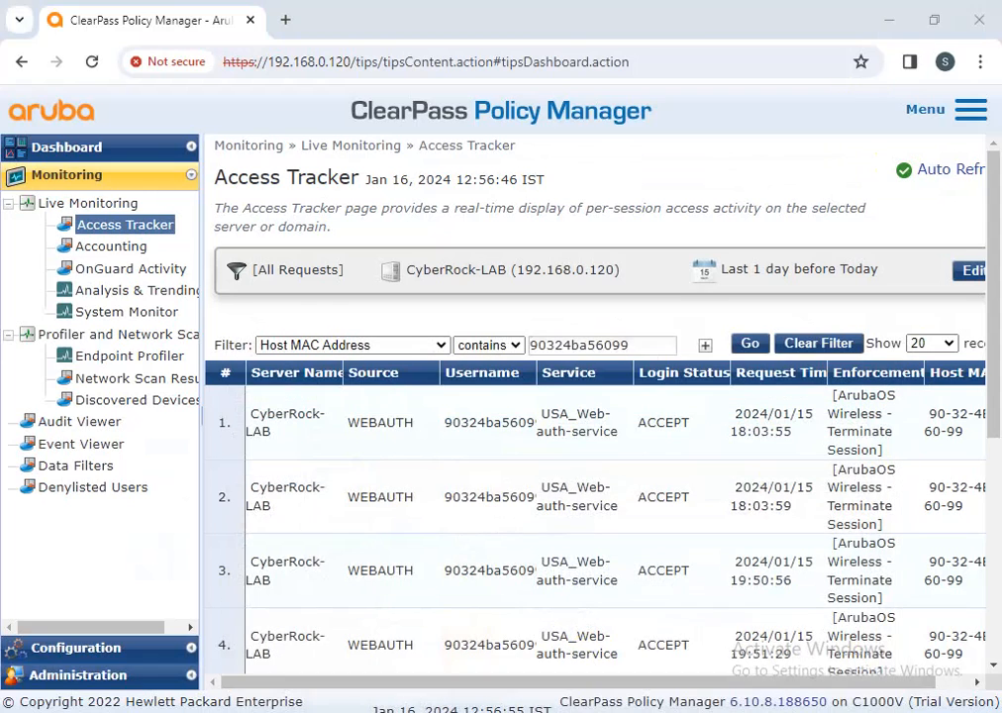
pyautogui.click(533, 644)
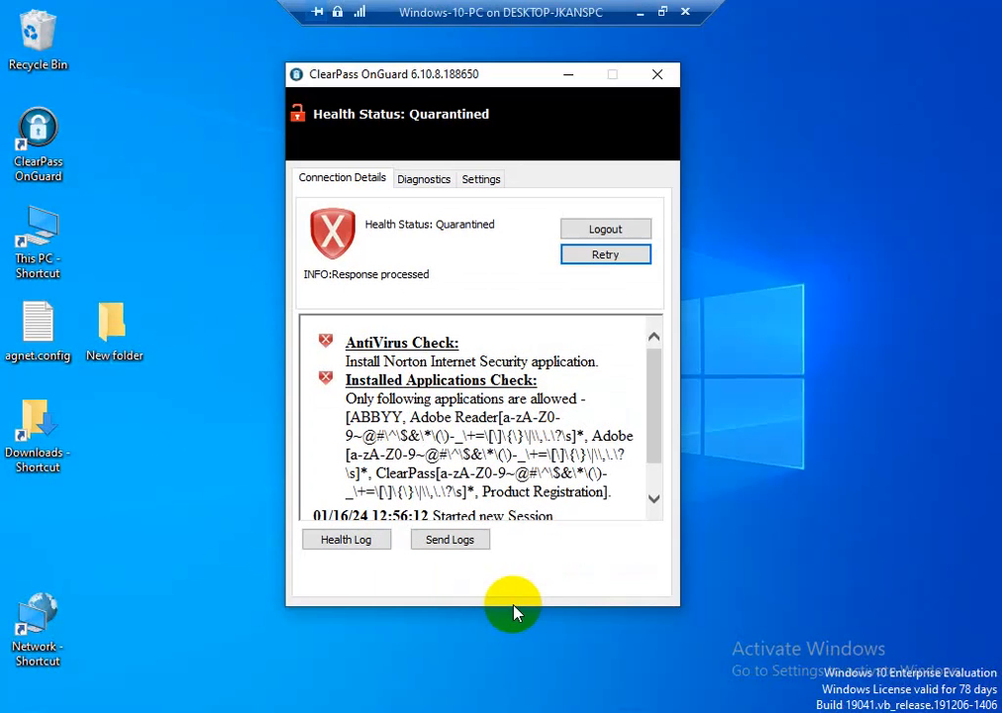
pyautogui.press('super+r')
pyautogui.press('Return')
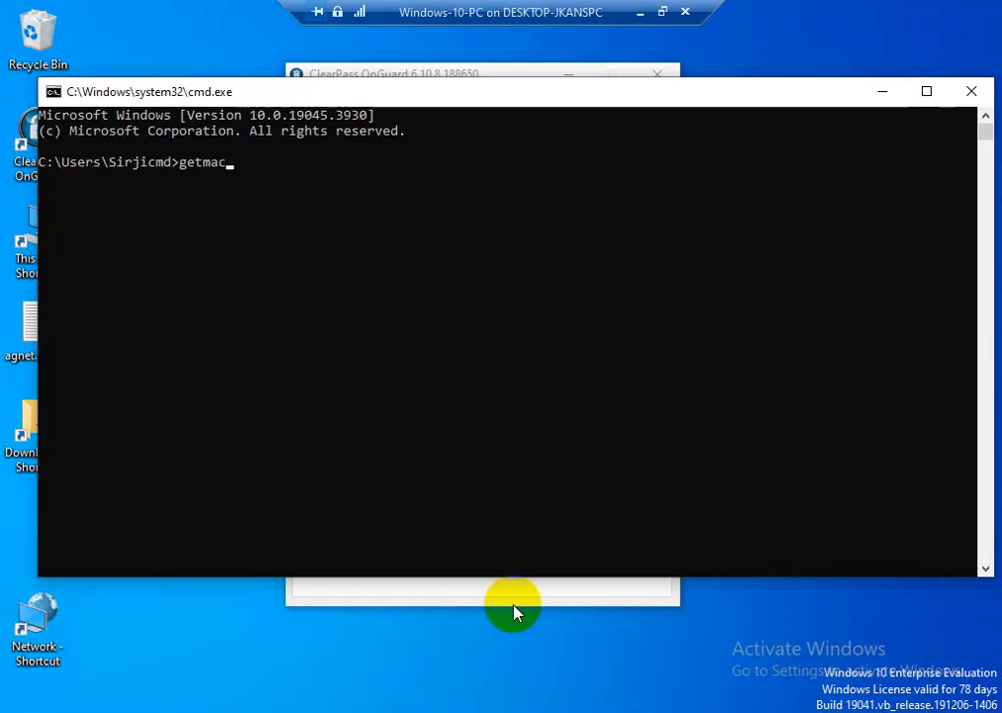
pyautogui.write('getmac')
pyautogui.press('Return')
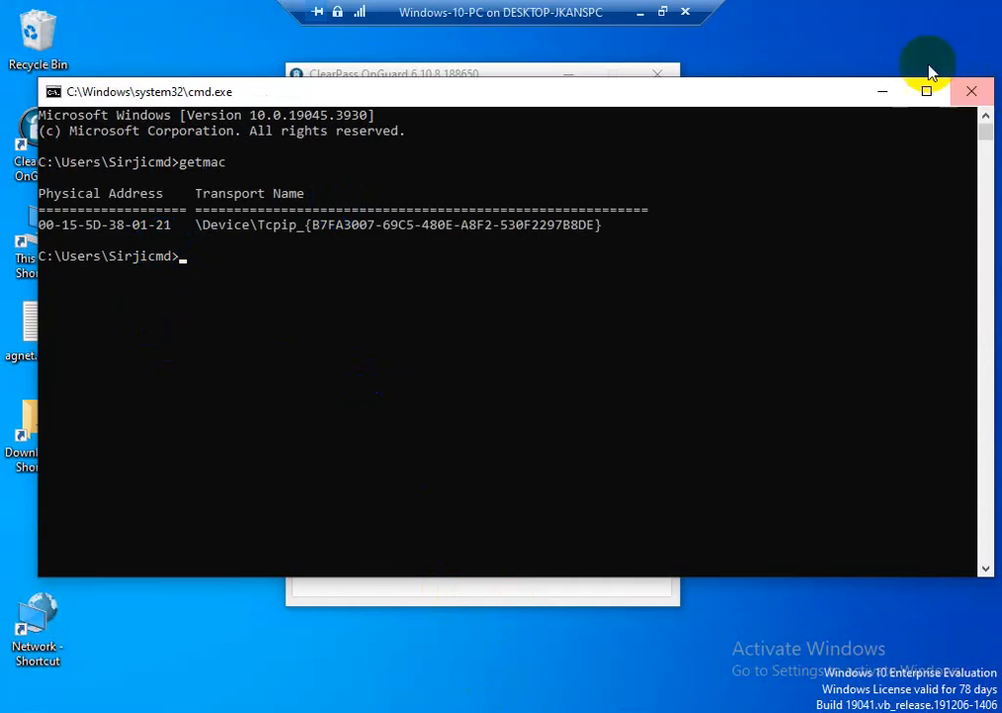
pyautogui.click(638, 12)
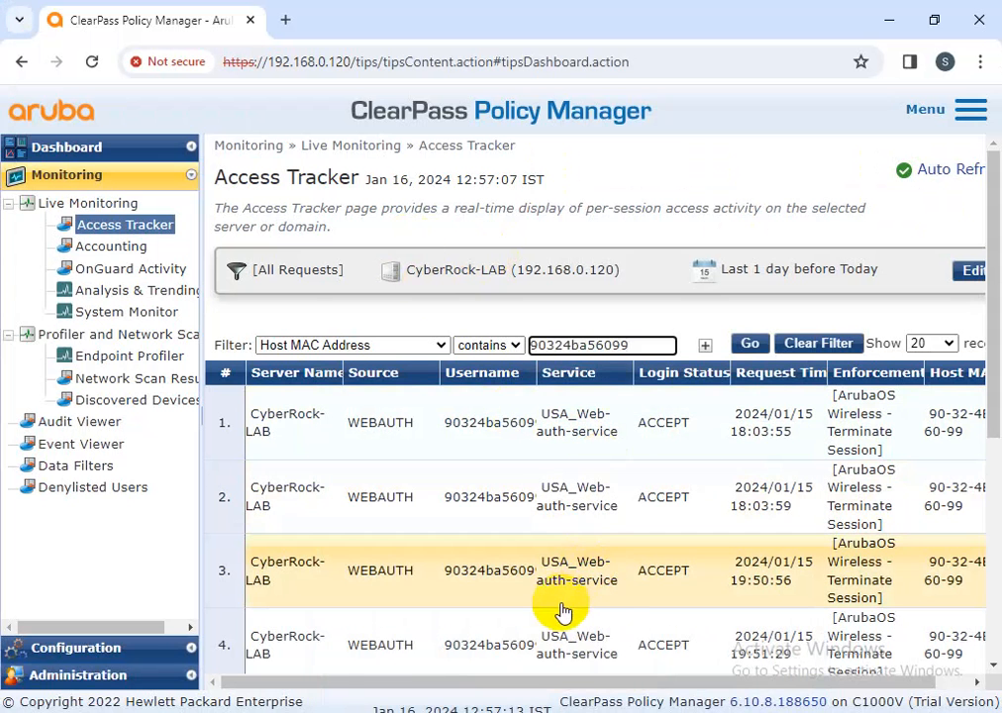
# Scroll through the nine filtered Access Tracker sessions, then bring the Windows-10-PC VM forward
pyautogui.scroll(-3, 561, 610)
pyautogui.scroll(-1, 561, 612)
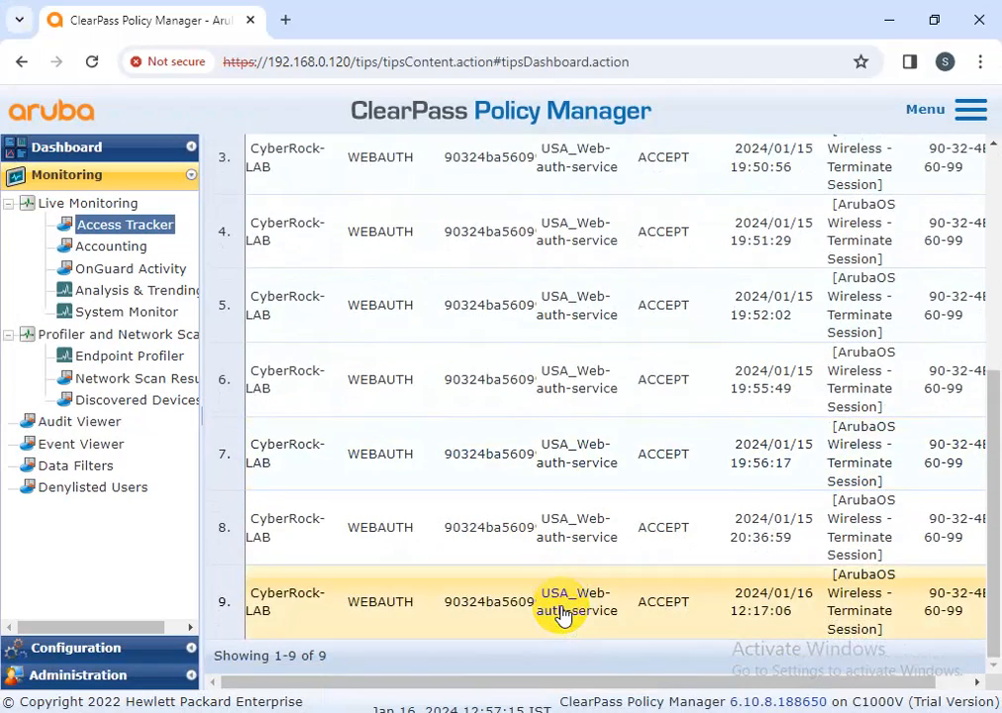
pyautogui.scroll(4, 561, 613)
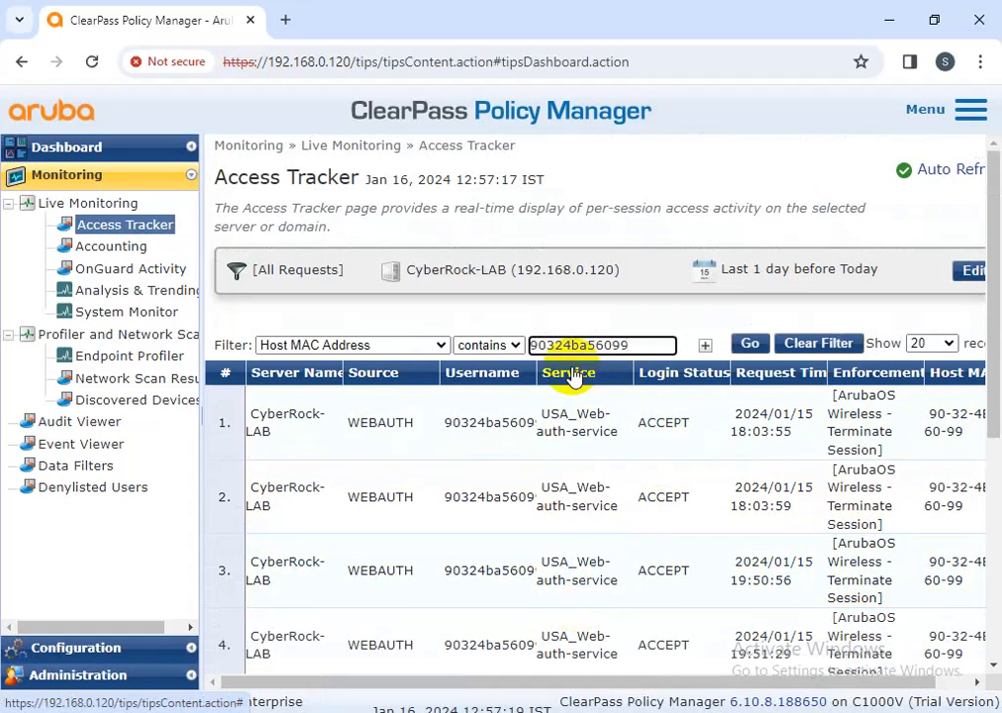
pyautogui.hotkey('alt', 'Tab')
pyautogui.click(577, 662)
# Copy MAC address 00-15-5D-38-01-21 from Command Prompt, then minimize the VM
pyautogui.moveTo(184, 228); pyautogui.dragTo(38, 224)
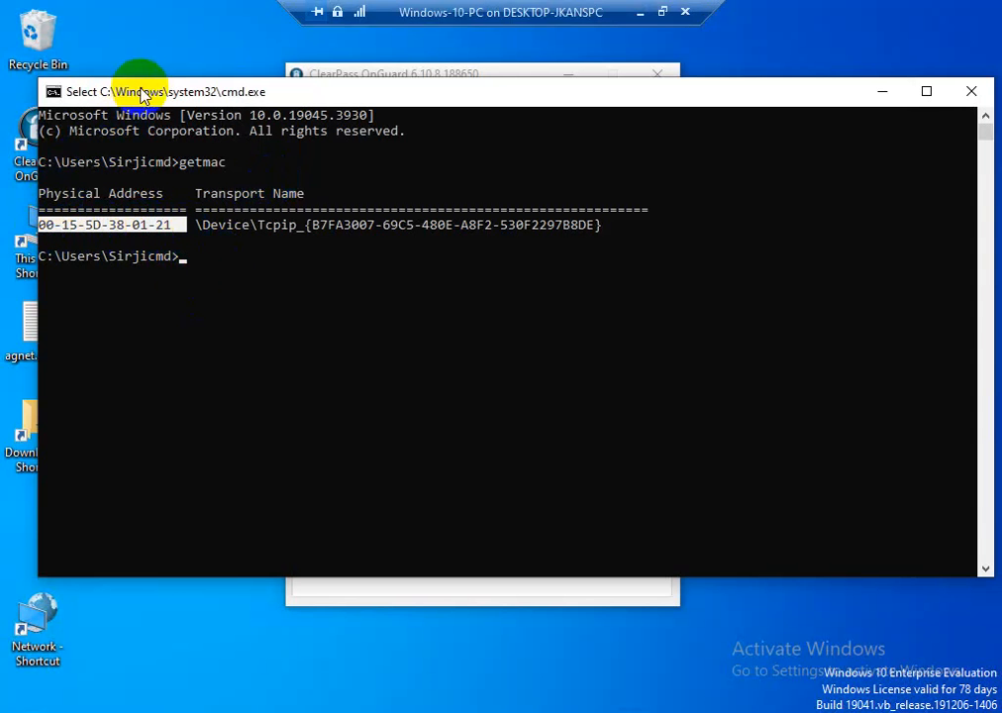
pyautogui.rightClick(272, 100)
pyautogui.moveTo(319, 248)
pyautogui.click(450, 269)
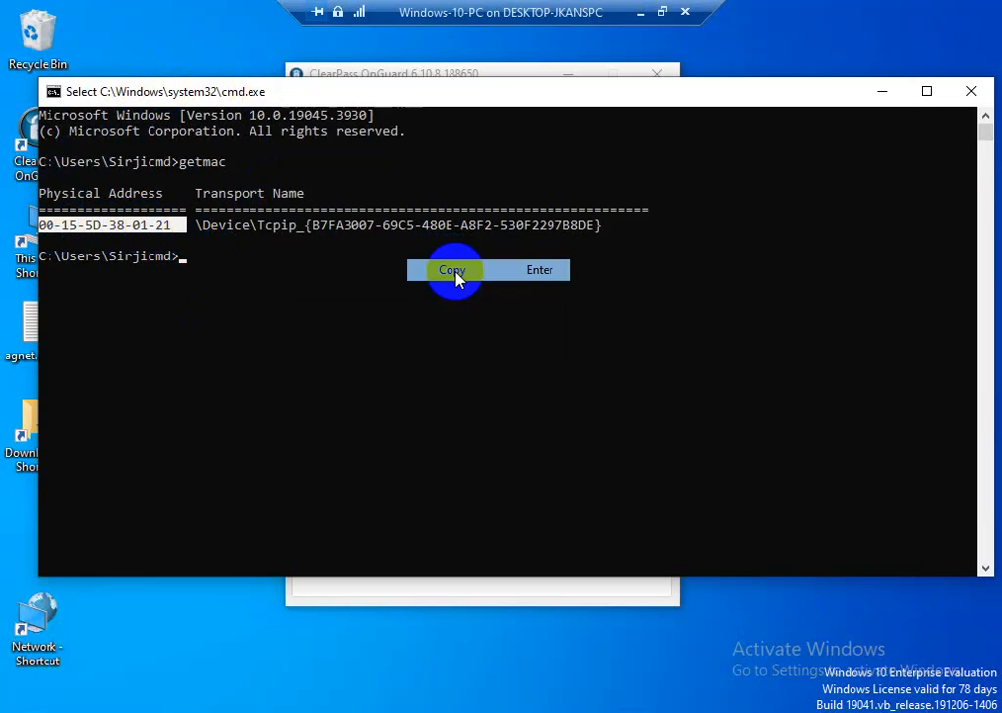
pyautogui.click(638, 14)
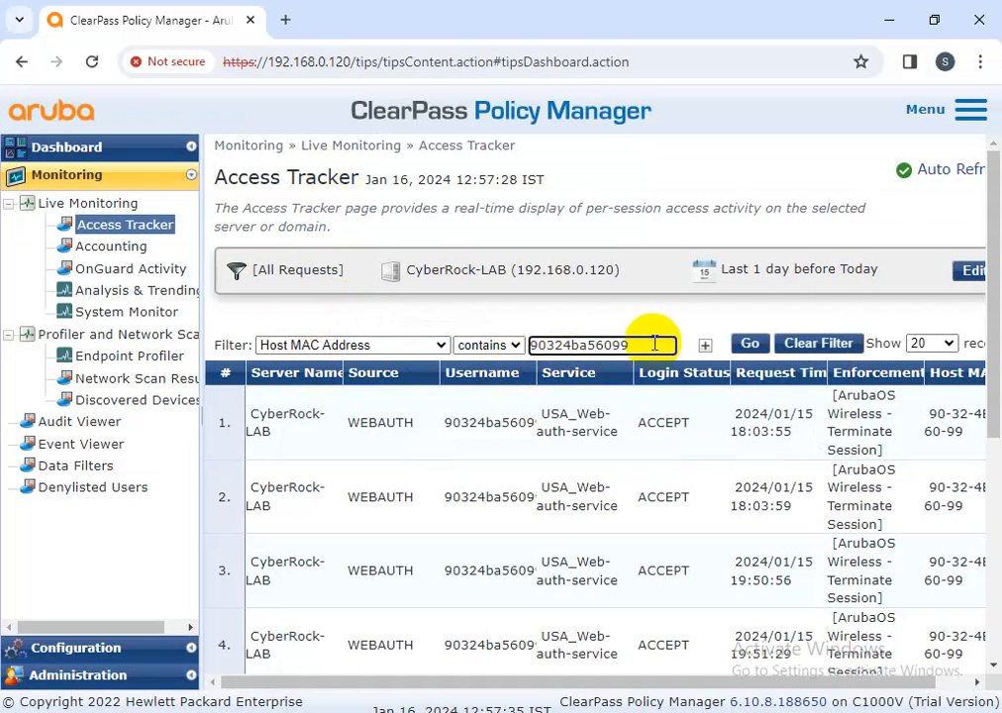
# Replace the Access Tracker filter value with the pasted MAC 00-15-5D-38-01-21 and apply it
pyautogui.moveTo(649, 344); pyautogui.dragTo(428, 342)
pyautogui.press('BackSpace')
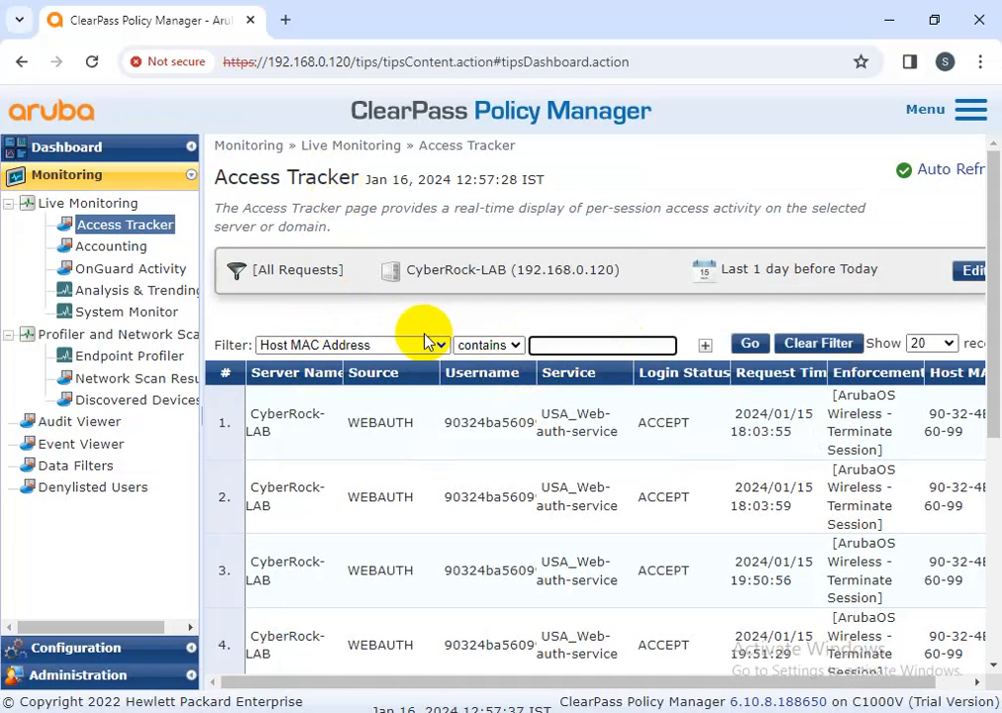
pyautogui.hotkey('ctrl', 'v')
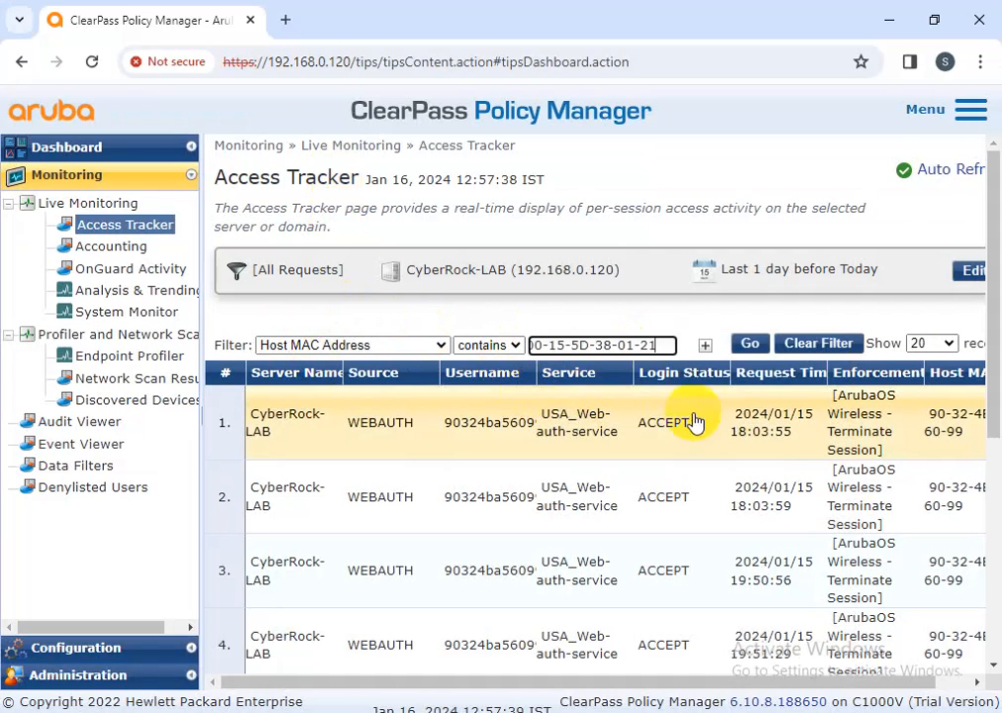
pyautogui.click(755, 346)
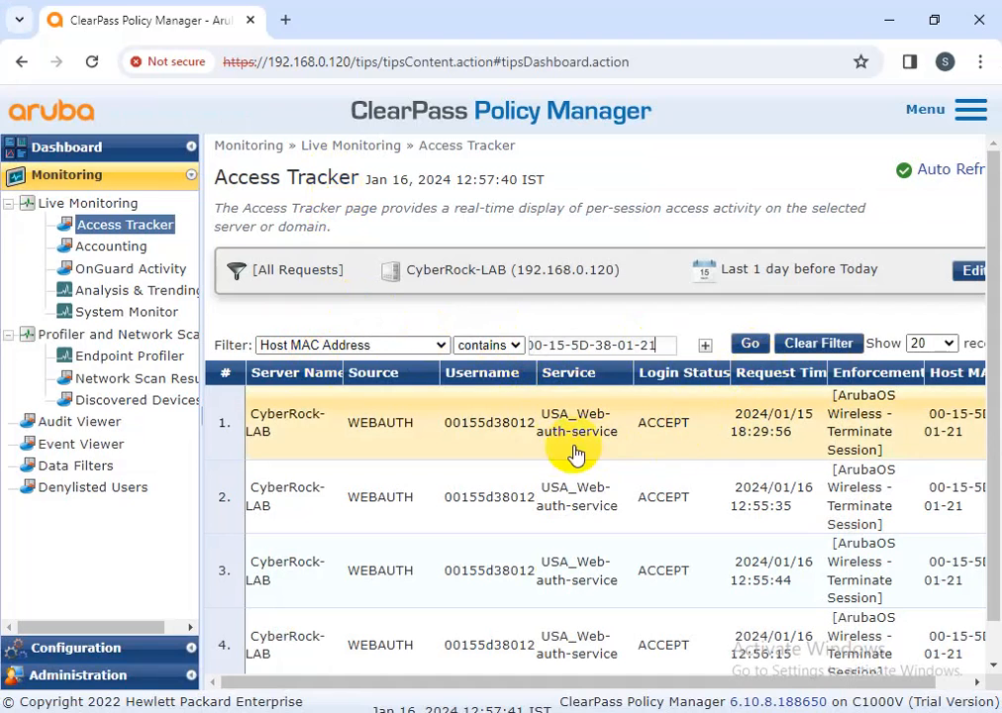
pyautogui.click(749, 347)
# Check the first session's posture results under Dubai_cisco_switch_posture, then close the details
pyautogui.click(585, 436)
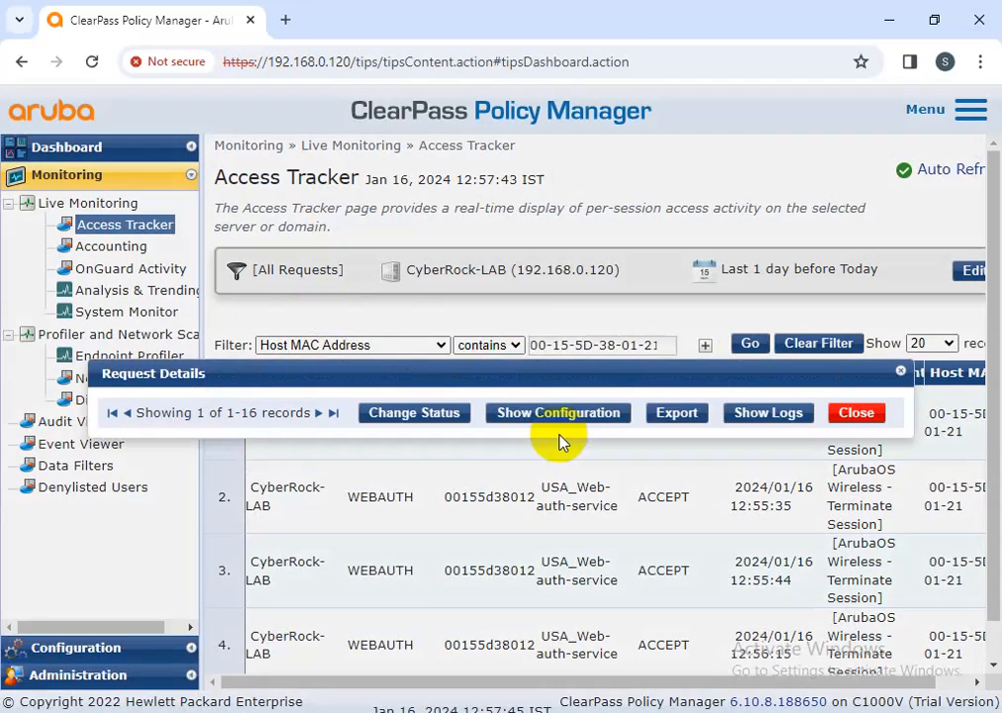
pyautogui.click(304, 200)
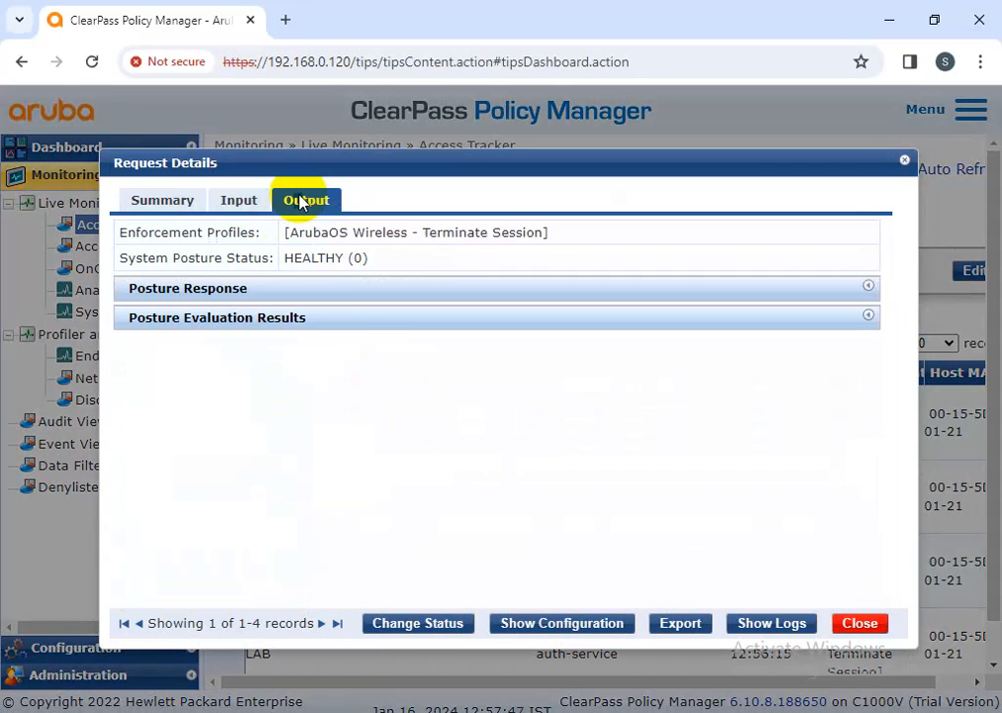
pyautogui.click(337, 321)
pyautogui.moveTo(673, 367); pyautogui.dragTo(461, 353)
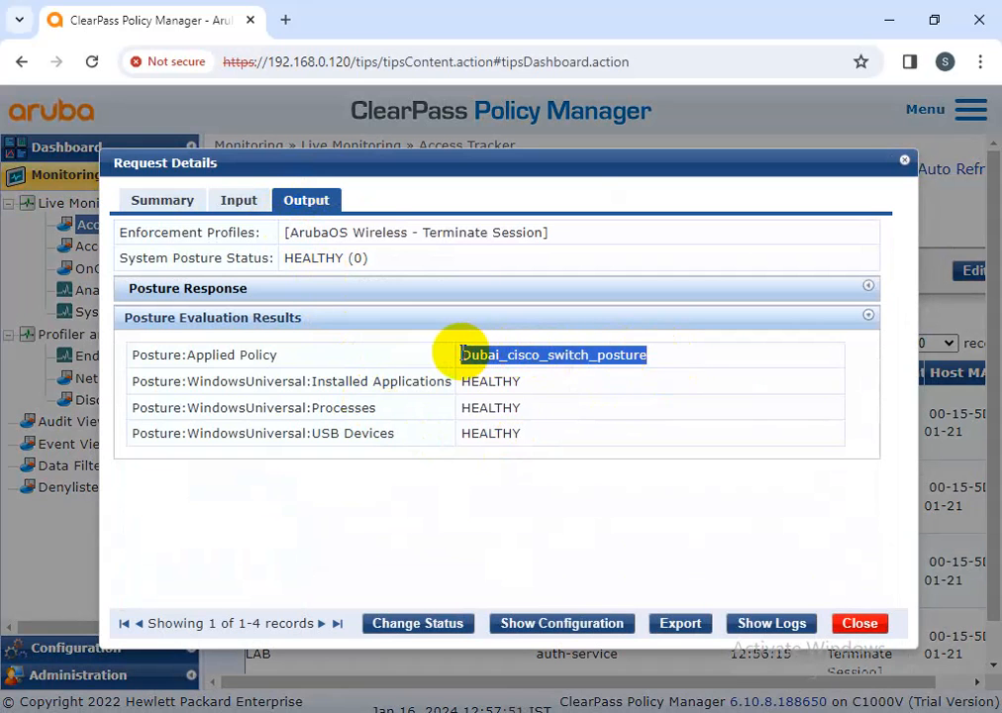
pyautogui.click(682, 358)
pyautogui.moveTo(682, 357); pyautogui.dragTo(461, 353)
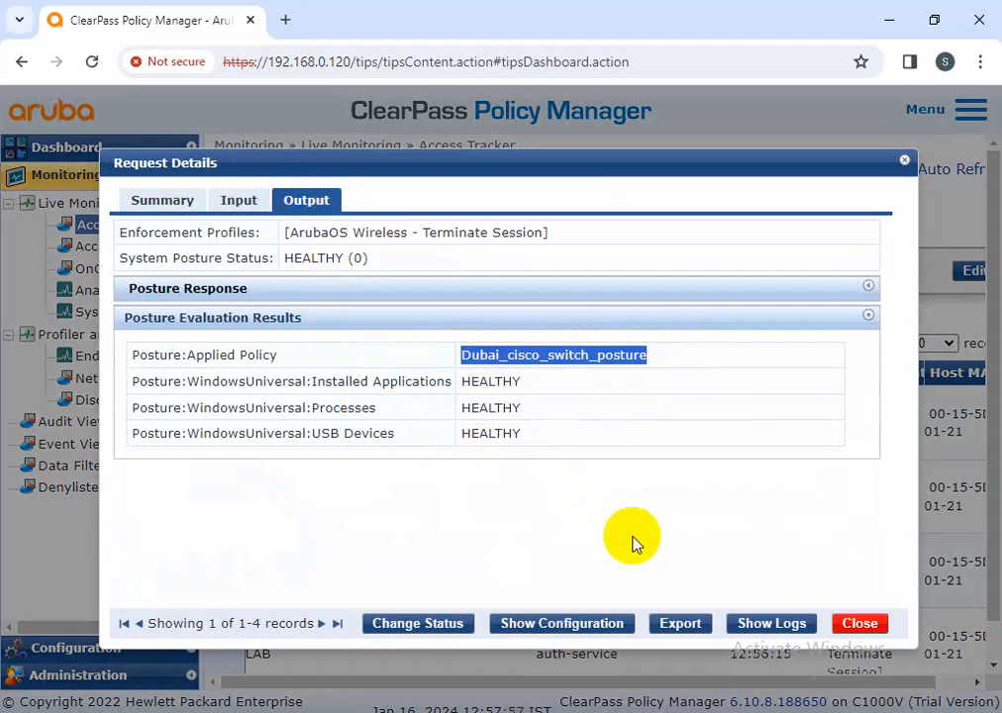
pyautogui.click(858, 626)
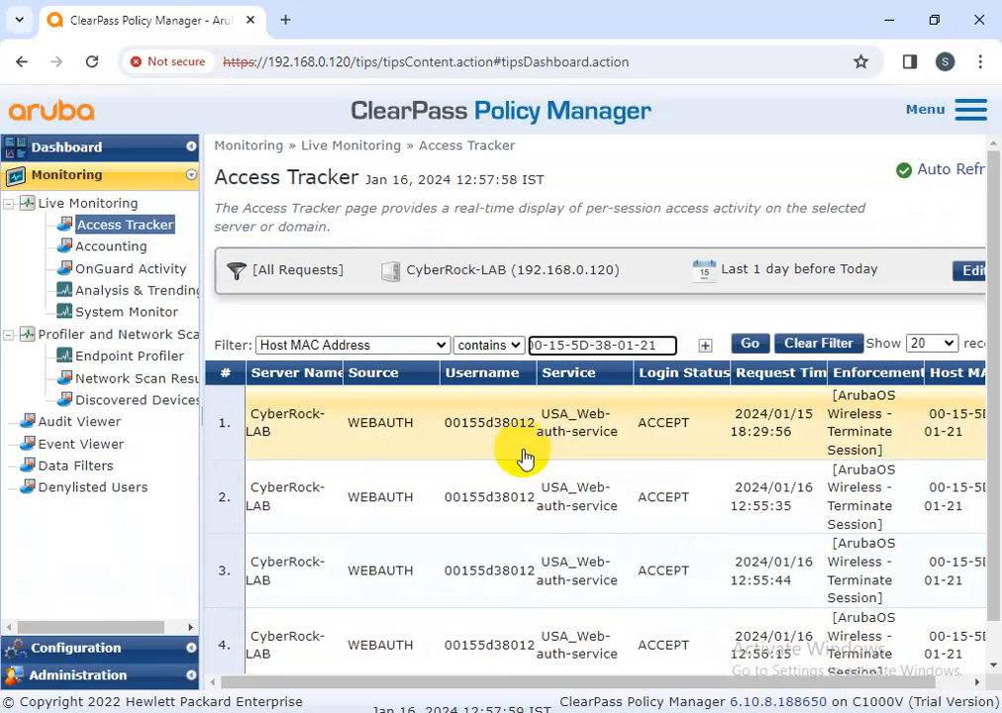
# Open USA_Web-auth-service from the Services list for editing
pyautogui.click(109, 648)
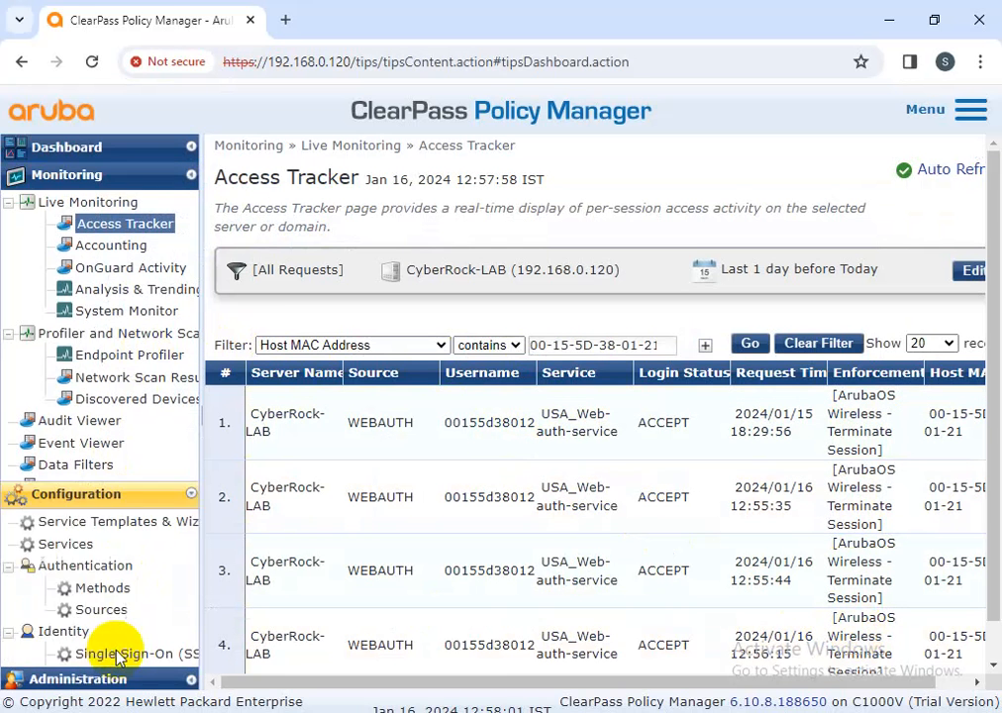
pyautogui.click(94, 255)
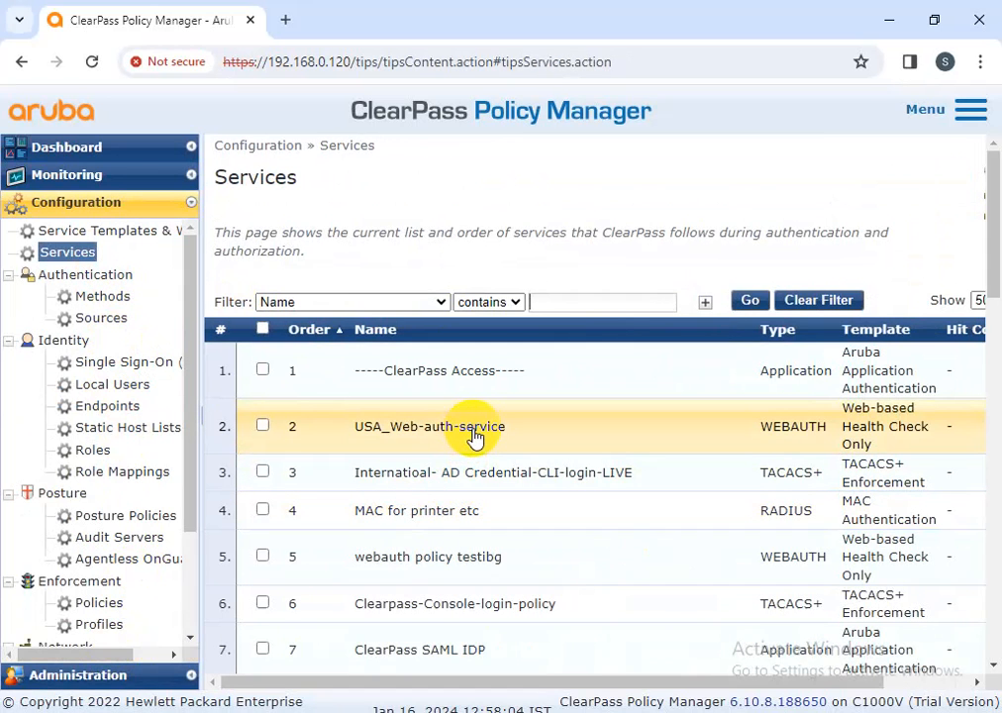
pyautogui.click(474, 436)
# Review the service's tabs, including posture policy new-posture_UK, then cancel and switch to Server 2012
pyautogui.click(576, 212)
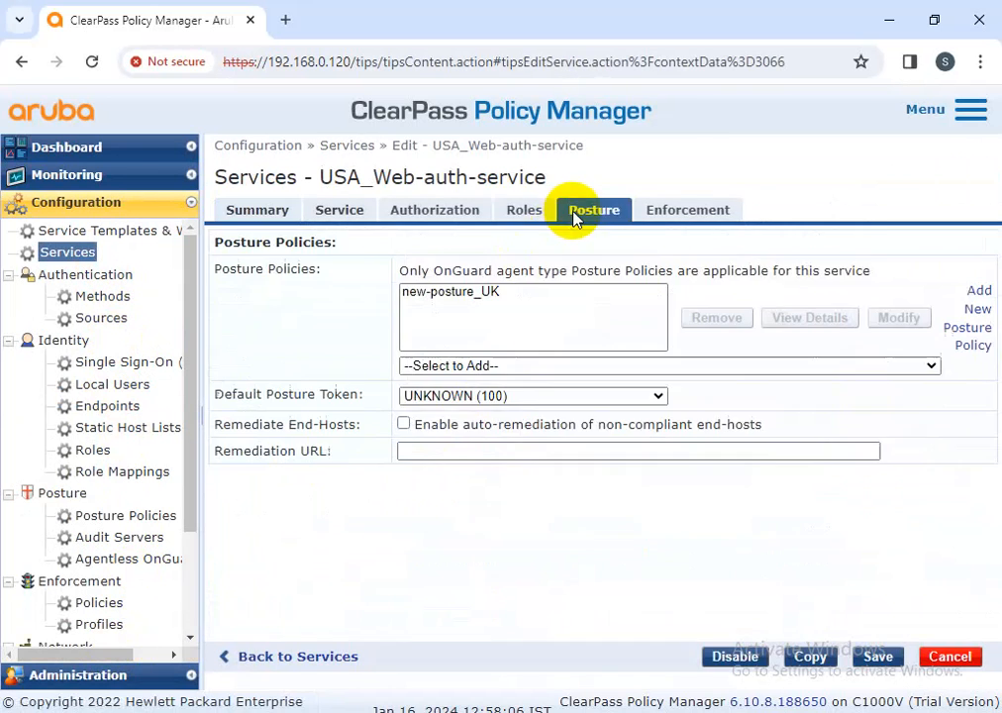
pyautogui.click(470, 297)
pyautogui.click(515, 213)
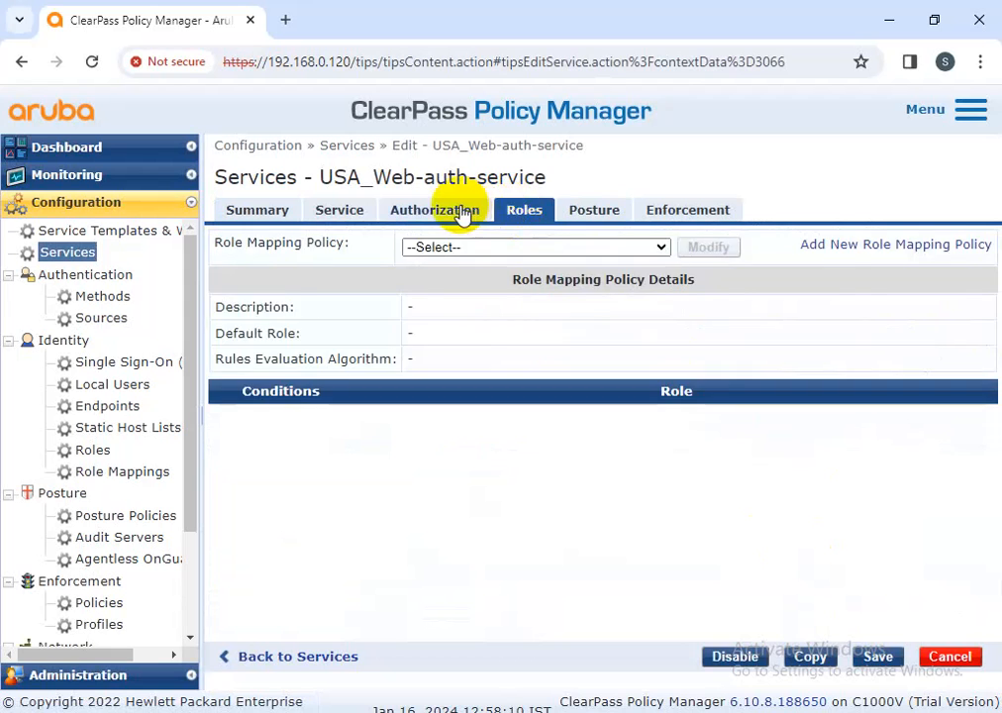
pyautogui.click(438, 209)
pyautogui.click(322, 212)
pyautogui.click(257, 209)
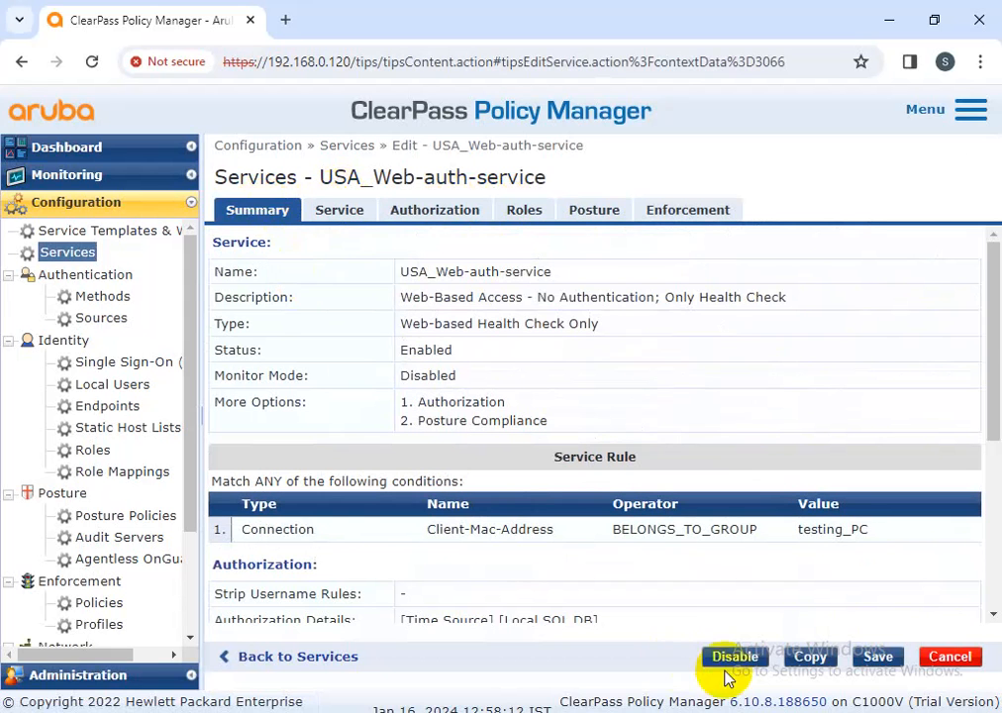
pyautogui.click(949, 657)
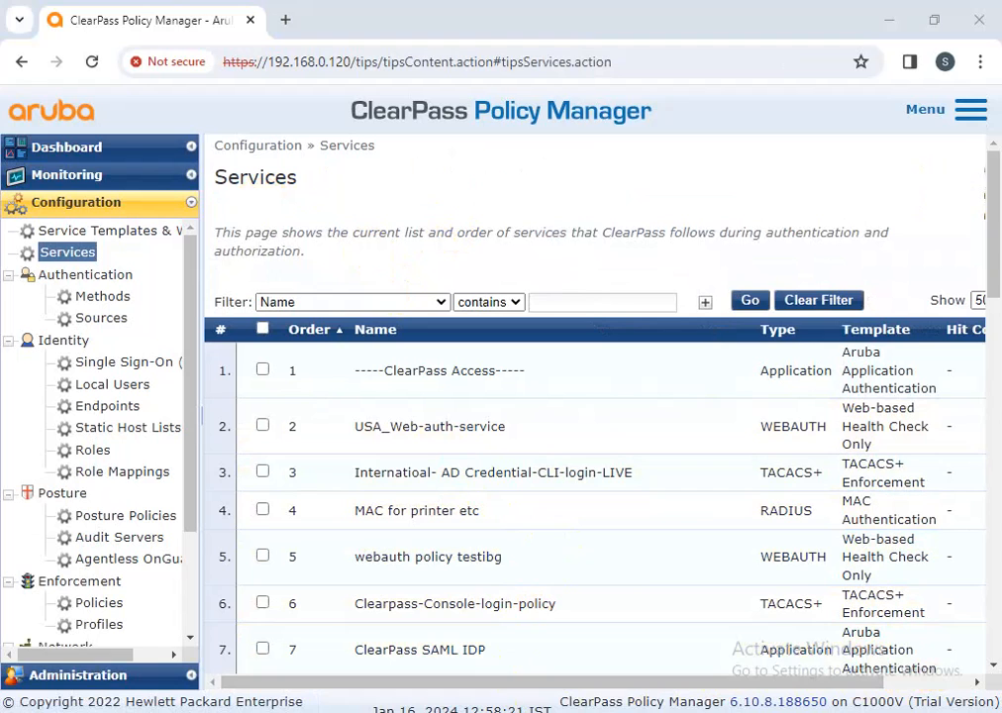
pyautogui.click(694, 666)
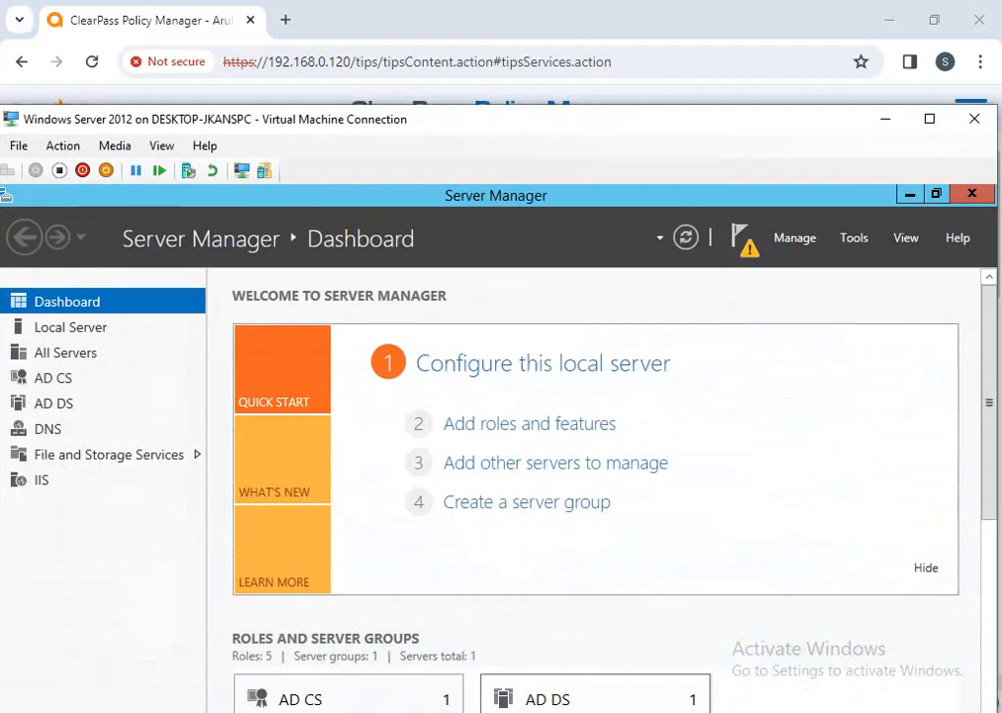
# Close cmd on Windows-10-PC and rerun OnGuard's health check, which still reports Quarantined
pyautogui.click(886, 120)
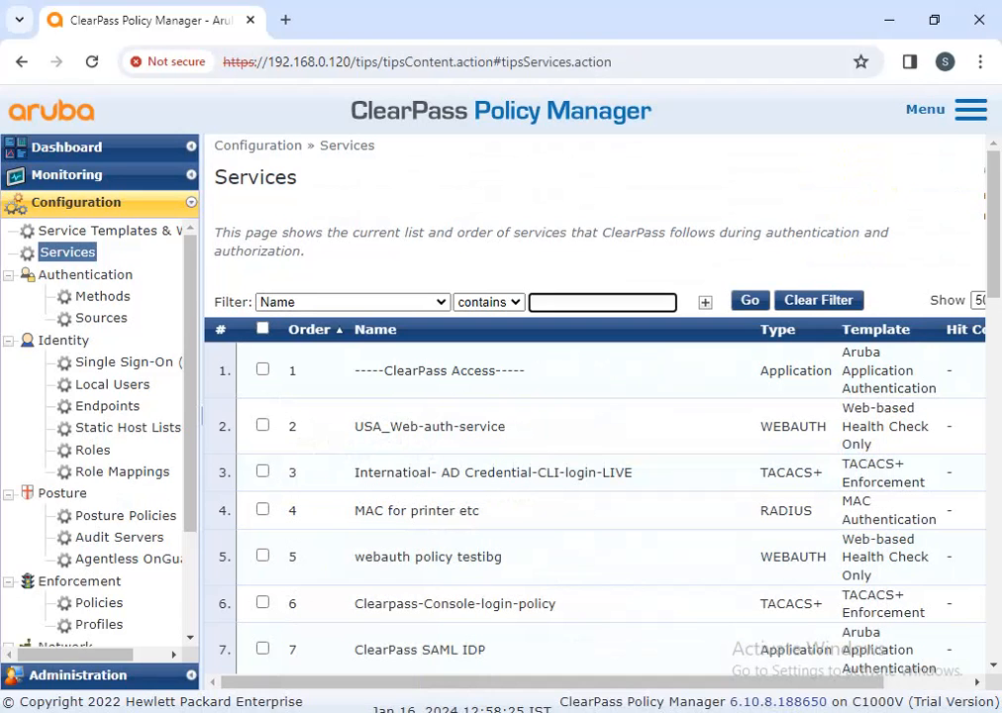
pyautogui.click(544, 642)
pyautogui.click(984, 99)
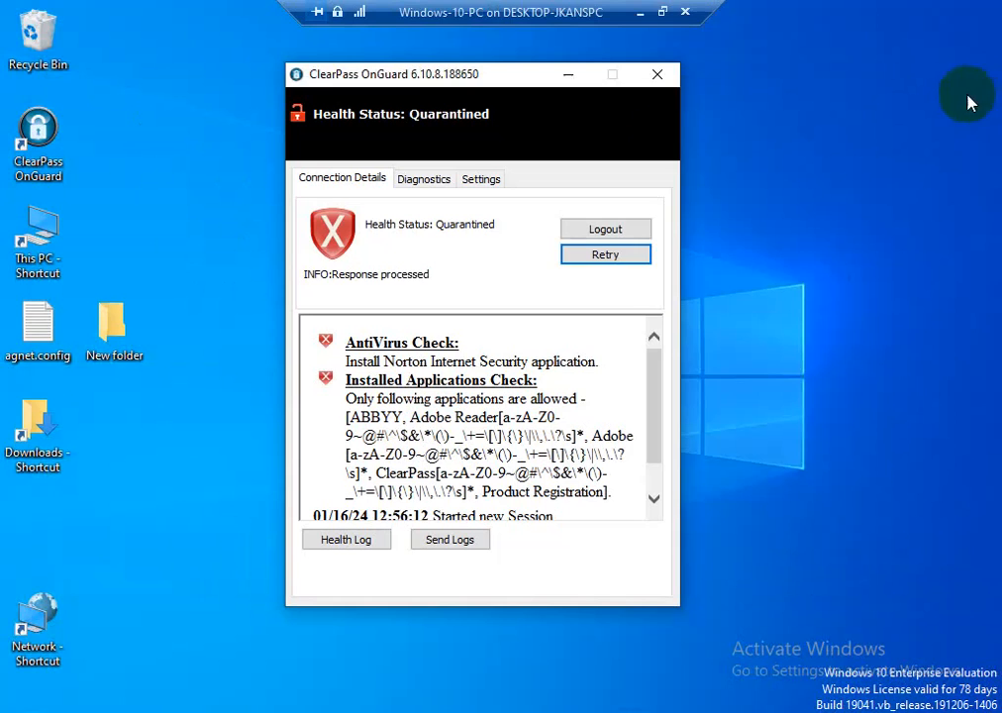
pyautogui.click(585, 256)
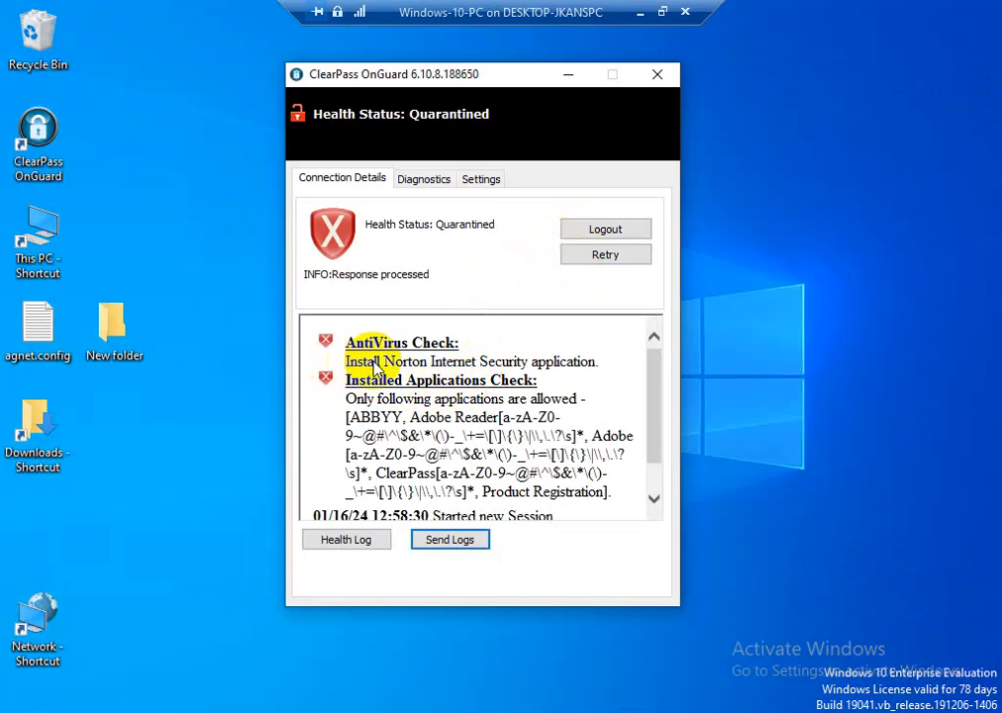
pyautogui.click(640, 11)
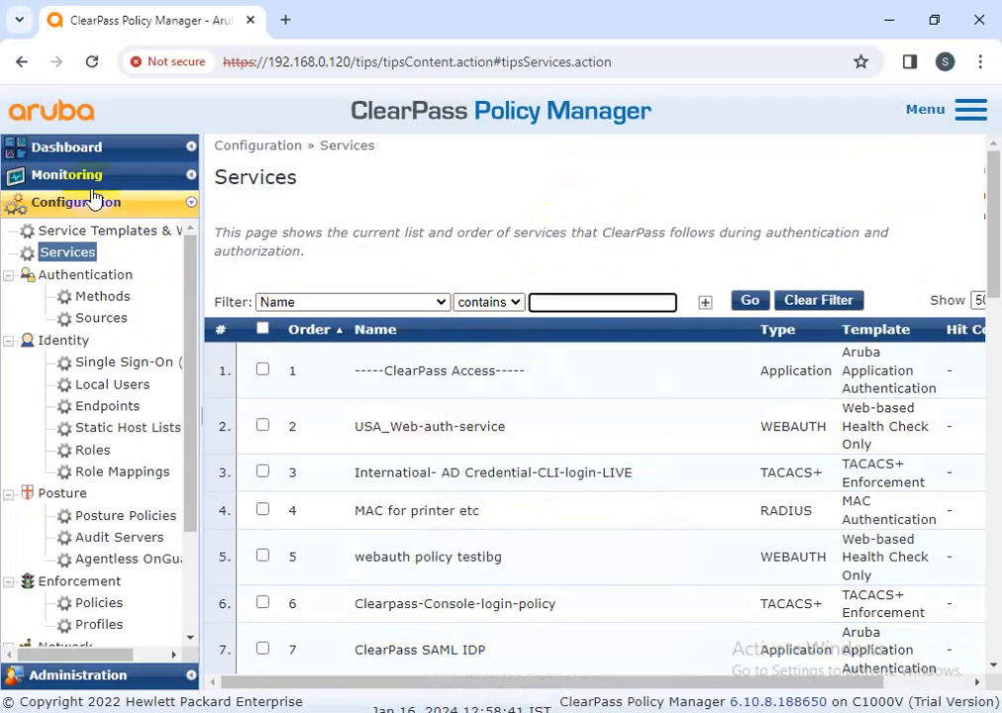
# Reload the MAC-filtered Access Tracker list sorted by Request Timestamp, newest first
pyautogui.click(67, 174)
pyautogui.click(111, 225)
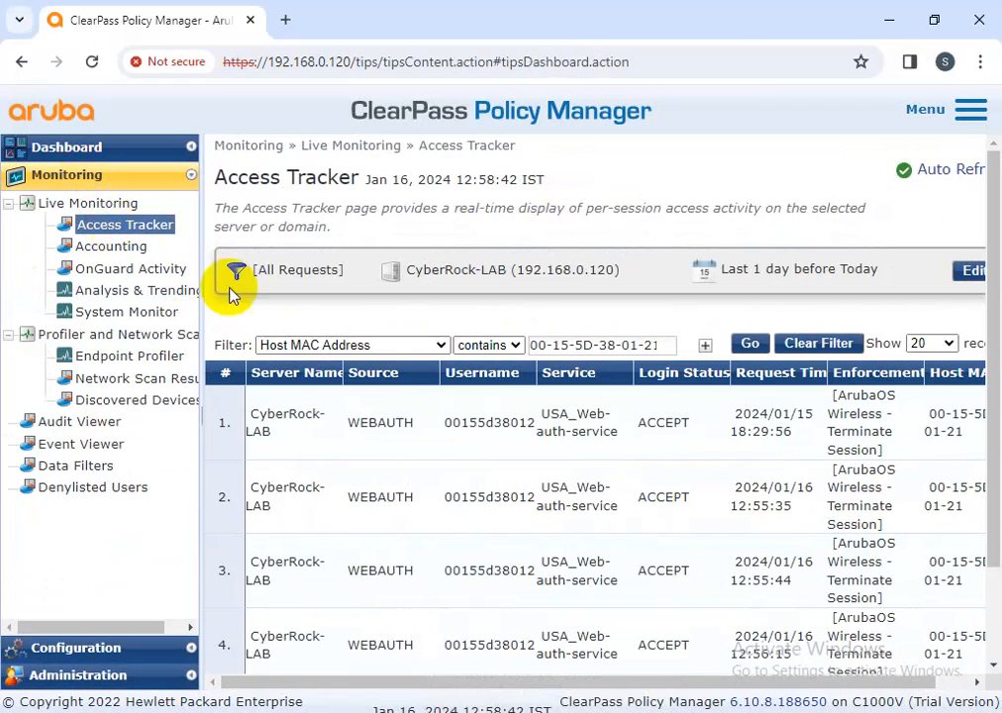
pyautogui.click(756, 346)
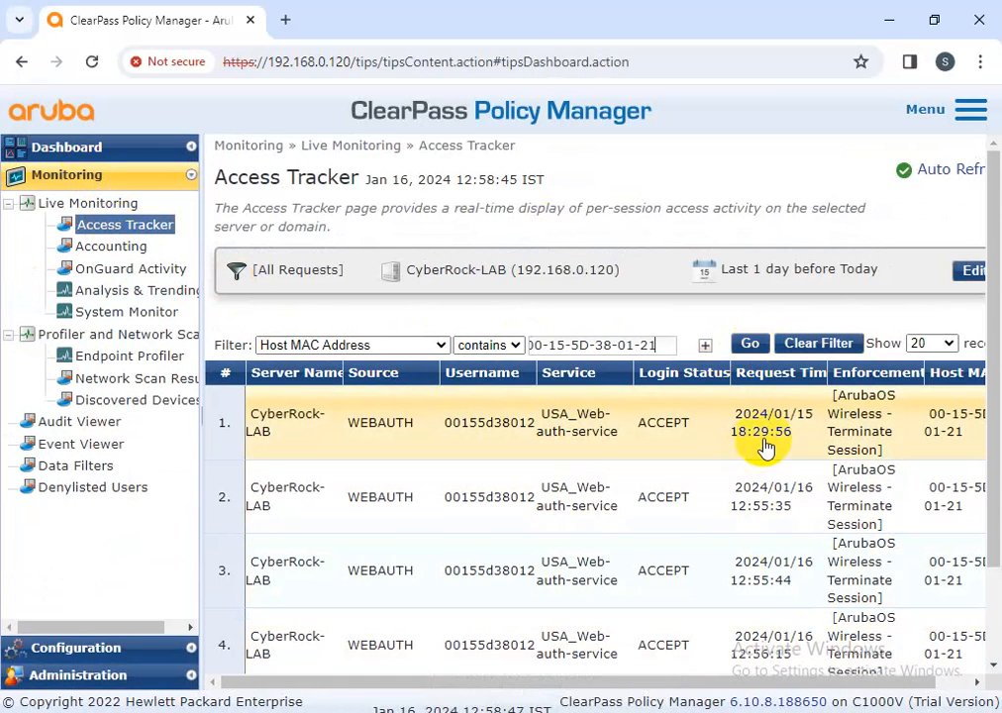
pyautogui.click(772, 382)
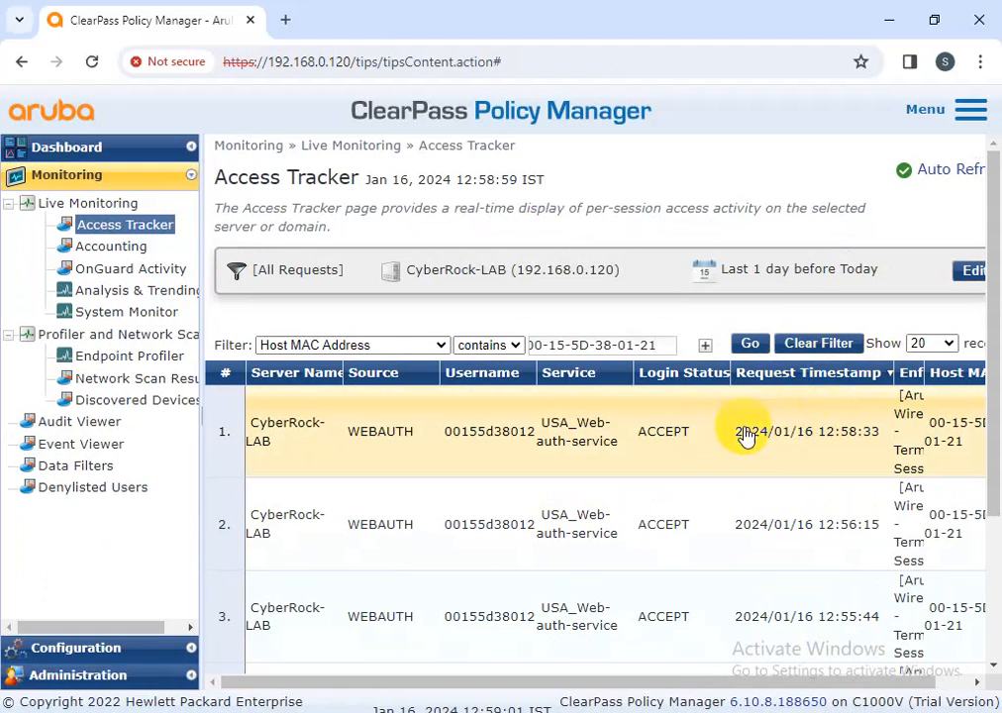
pyautogui.click(798, 373)
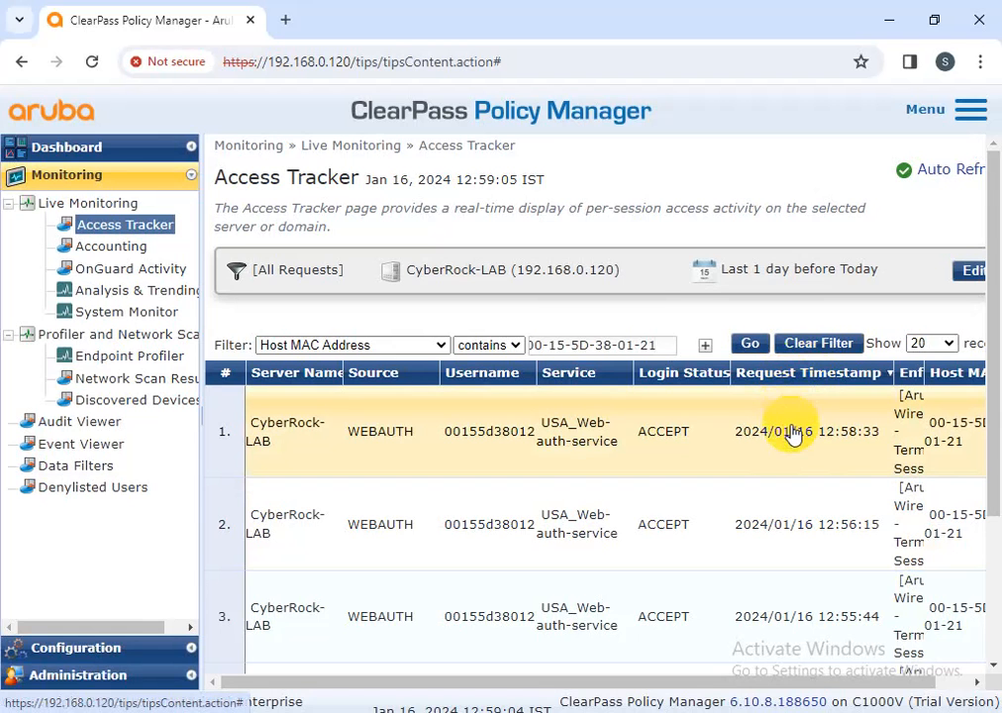
# Inspect the newest request's posture results: AntiVirus and Installed Applications UNHEALTHY, Norton Internet Security missing
pyautogui.click(579, 435)
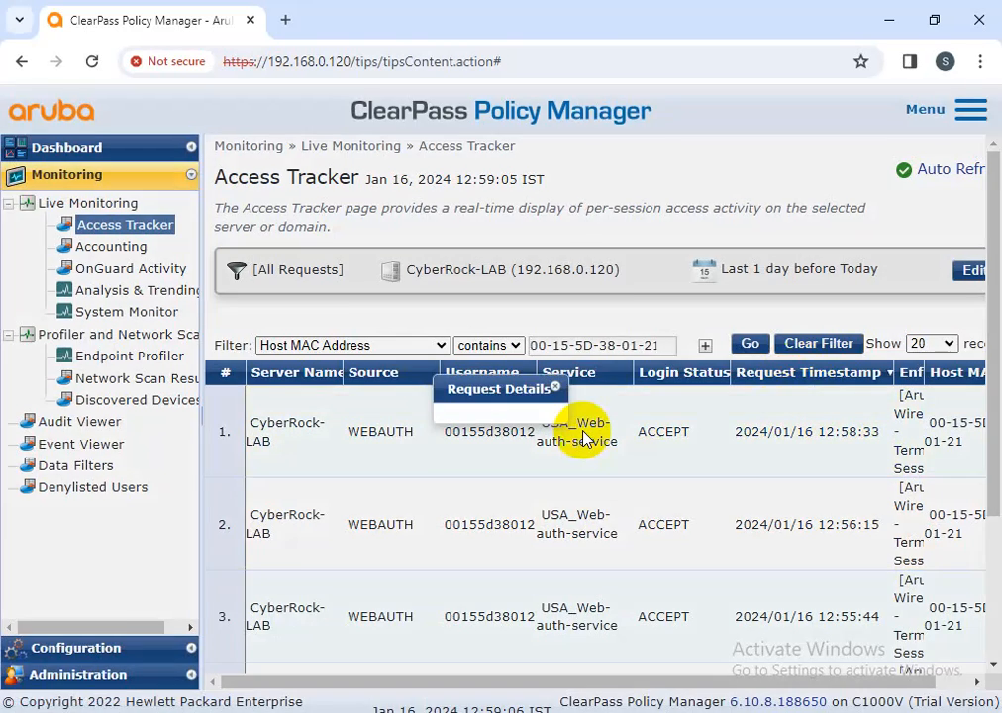
pyautogui.tripleClick(455, 472)
pyautogui.click(295, 200)
pyautogui.click(313, 323)
pyautogui.moveTo(610, 355); pyautogui.dragTo(483, 359)
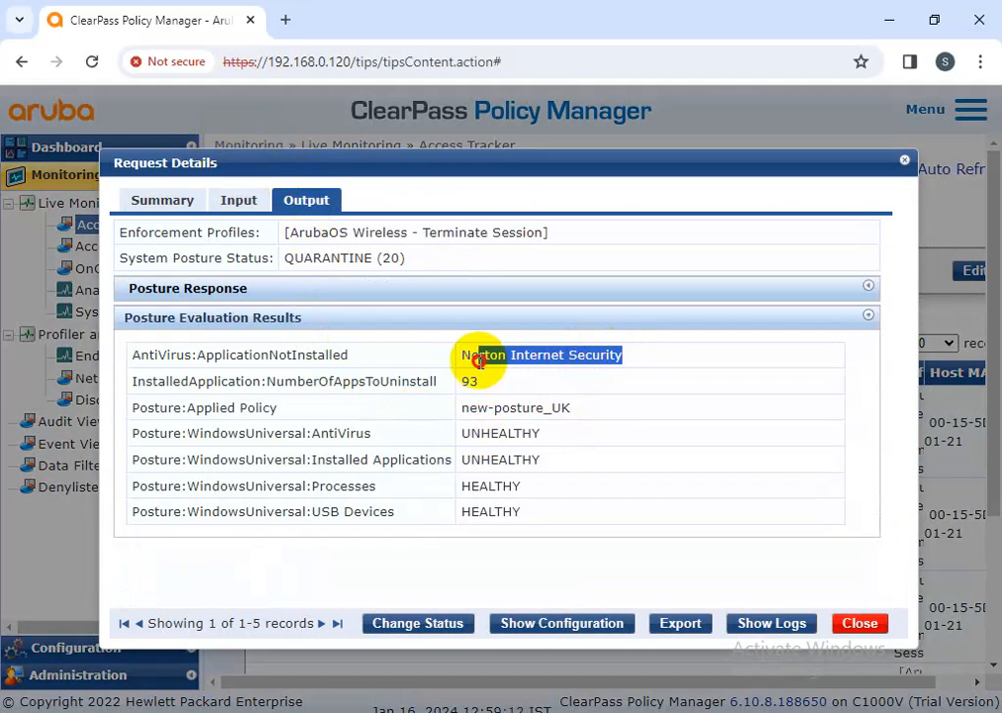
pyautogui.moveTo(596, 411); pyautogui.dragTo(454, 410)
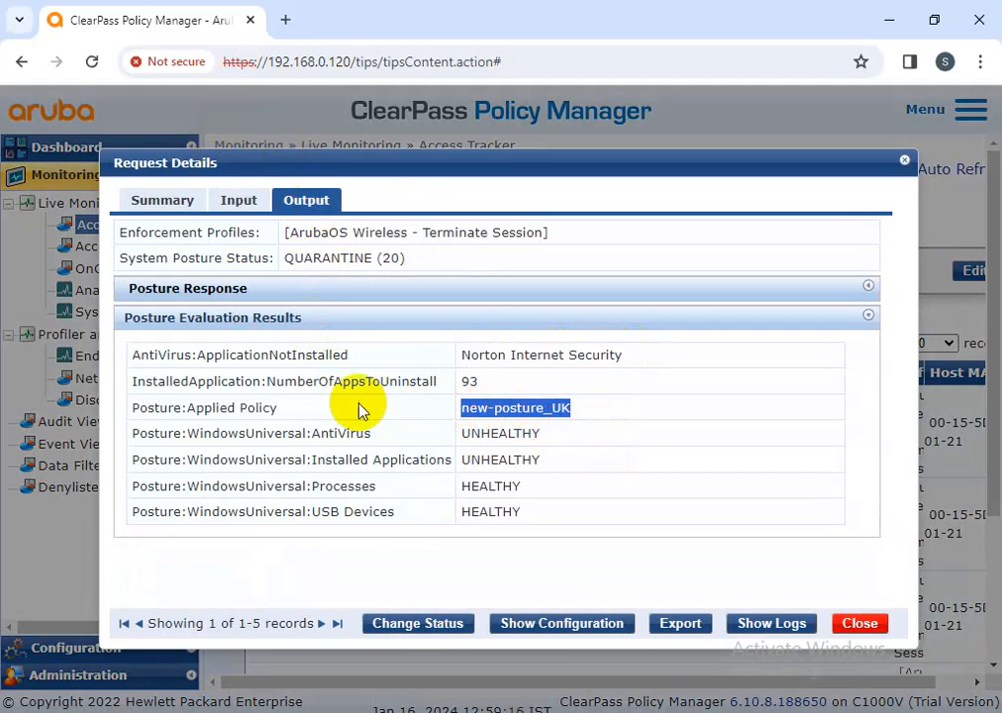
pyautogui.moveTo(137, 388); pyautogui.dragTo(524, 382)
pyautogui.moveTo(540, 435); pyautogui.dragTo(461, 437)
pyautogui.moveTo(541, 461); pyautogui.dragTo(459, 462)
pyautogui.moveTo(627, 355); pyautogui.dragTo(458, 356)
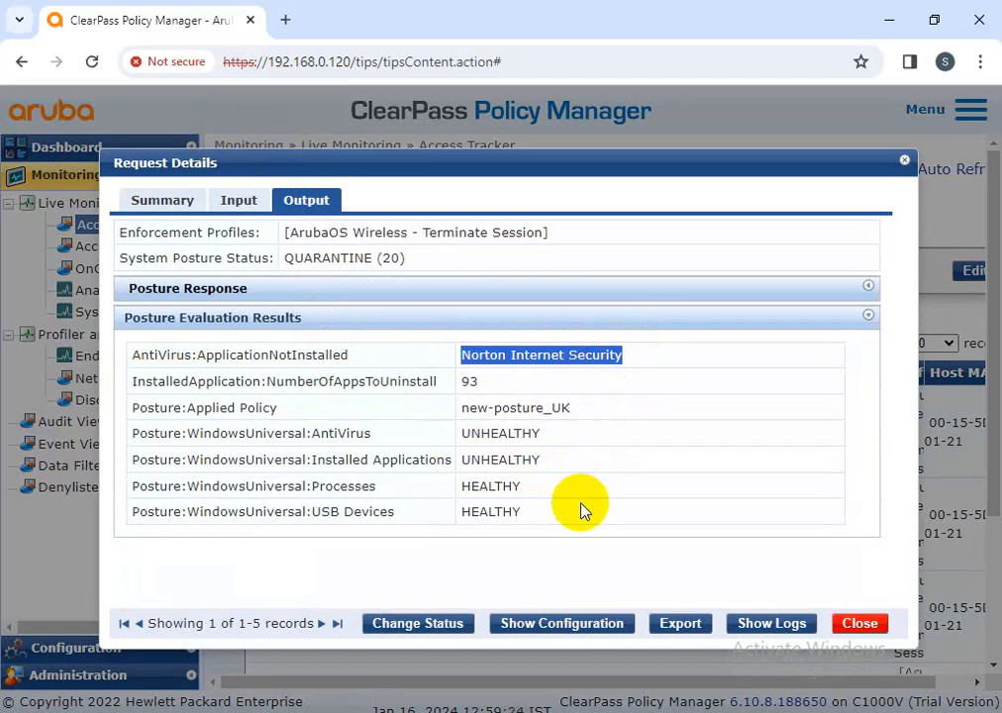
pyautogui.click(863, 624)
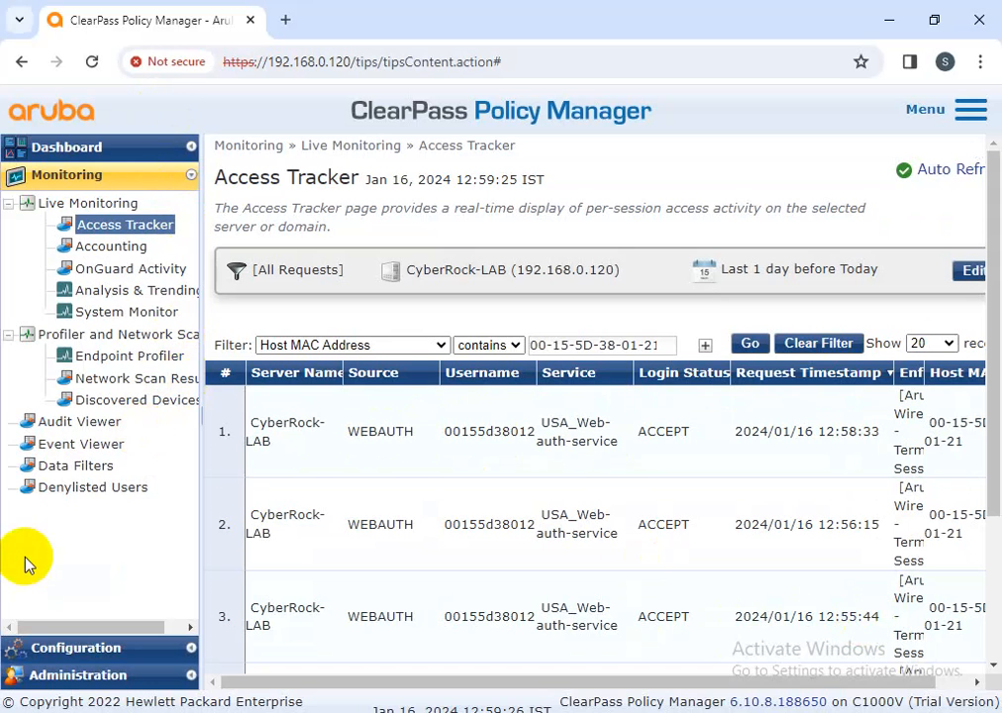
# Open the Windows health validator plugin configuration in the new-posture_UK posture policy
pyautogui.click(70, 650)
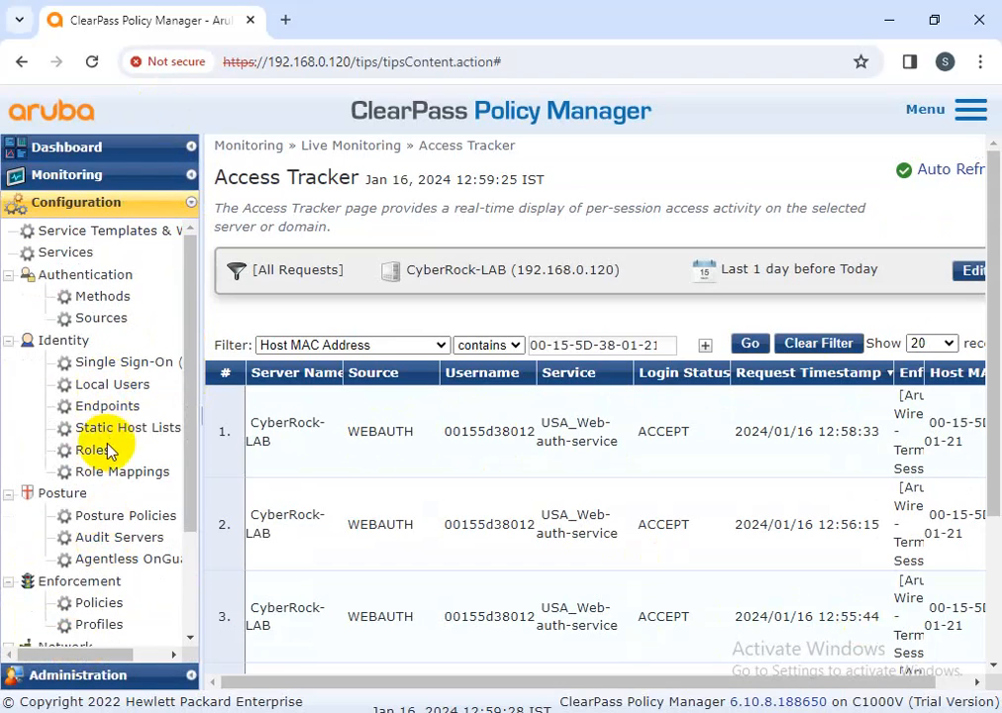
pyautogui.click(125, 522)
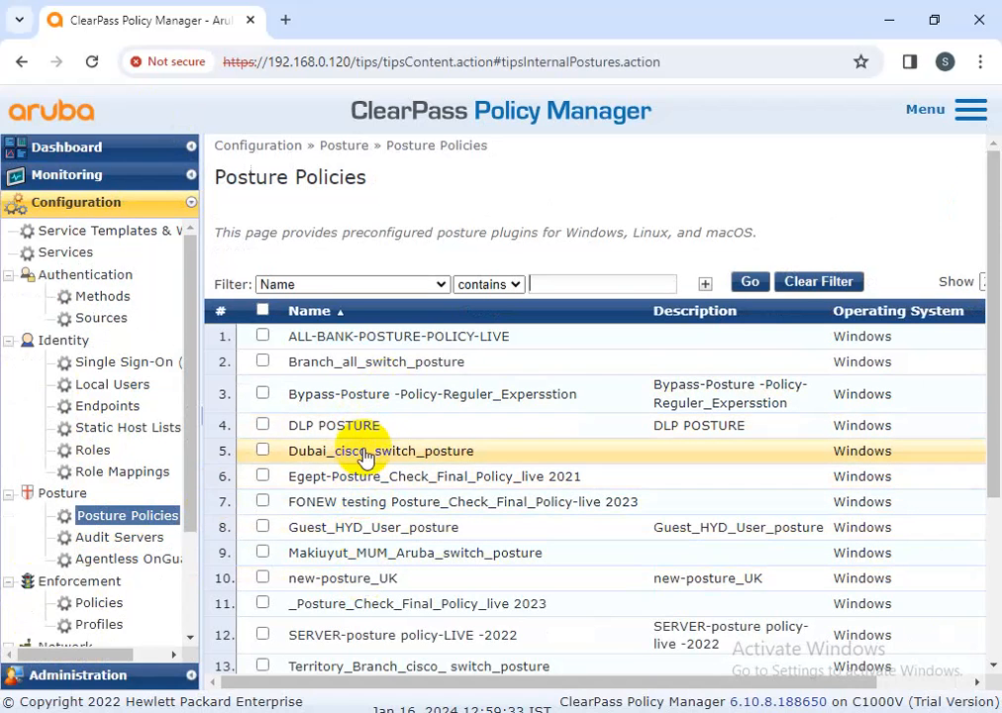
pyautogui.click(394, 579)
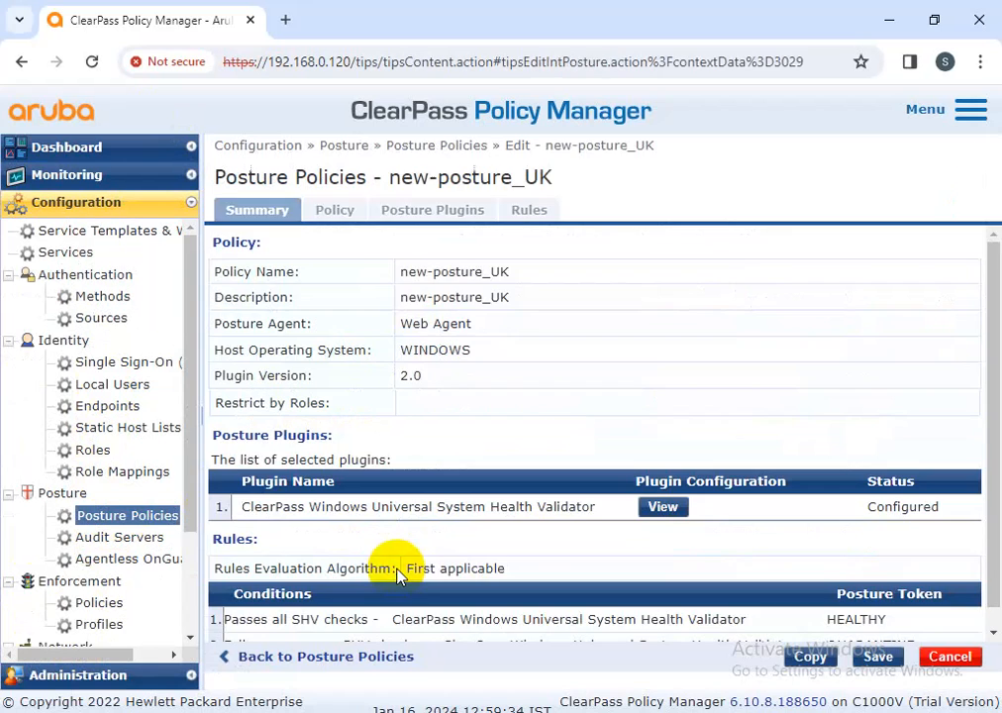
pyautogui.click(420, 214)
pyautogui.click(677, 297)
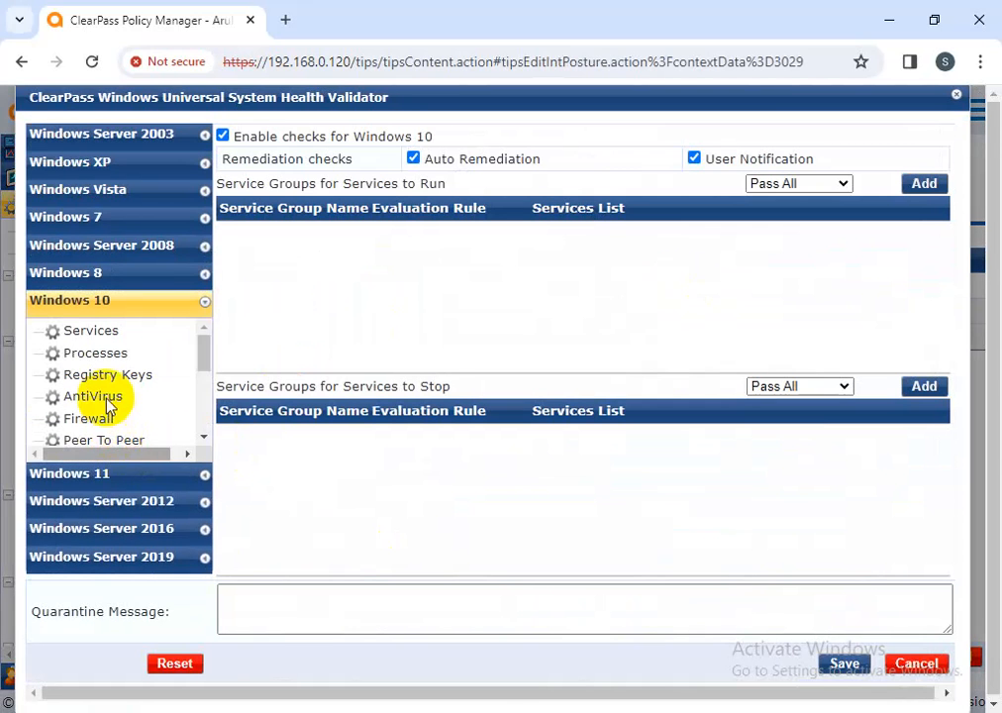
# Delete the Windows 10 Norton antivirus entry, disable the antivirus requirement, and save the policy
pyautogui.click(97, 397)
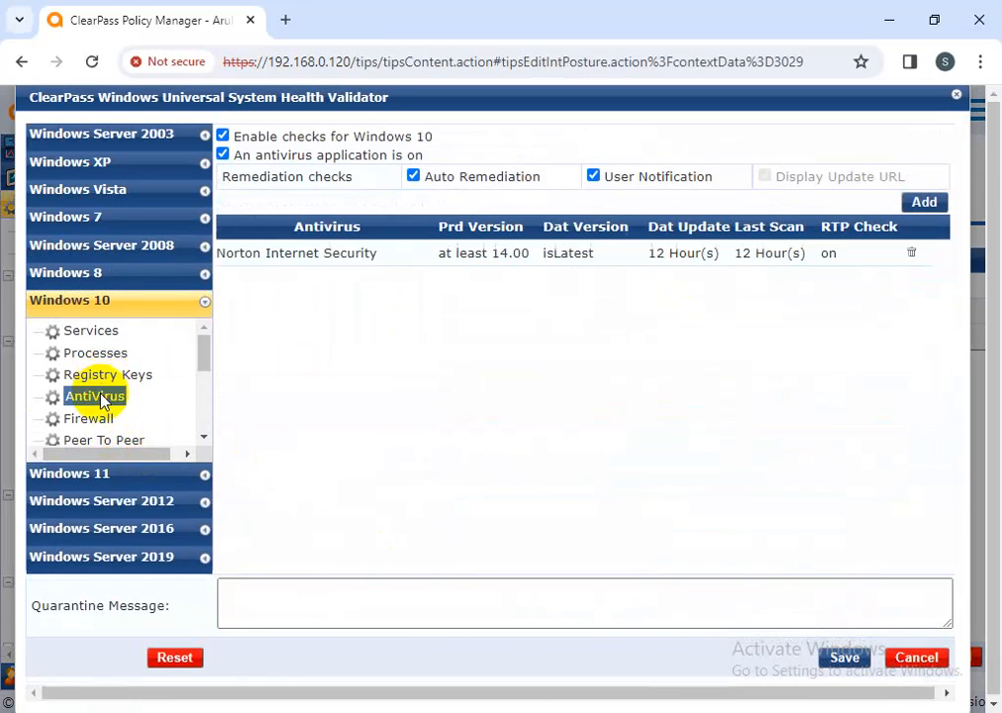
pyautogui.click(908, 255)
pyautogui.click(845, 658)
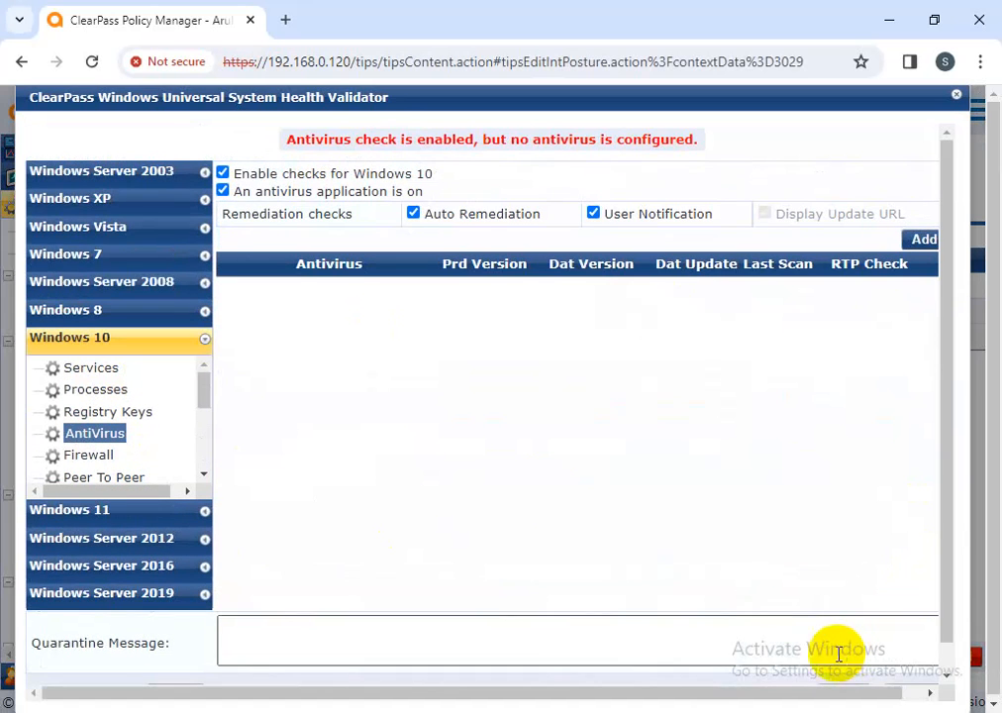
pyautogui.click(222, 191)
pyautogui.click(837, 651)
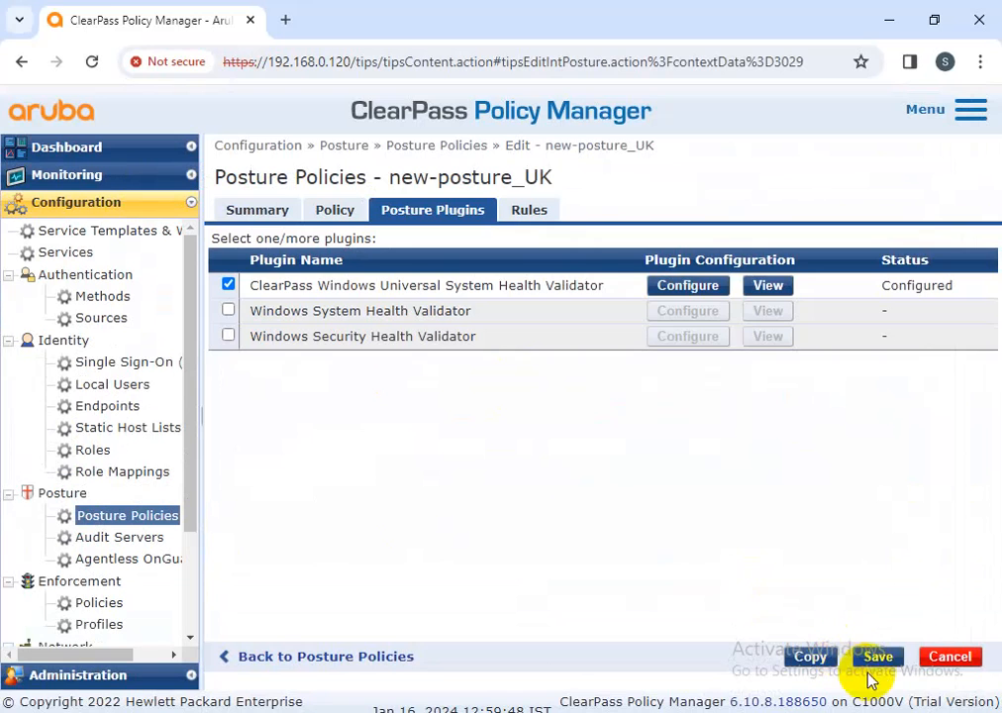
pyautogui.click(879, 658)
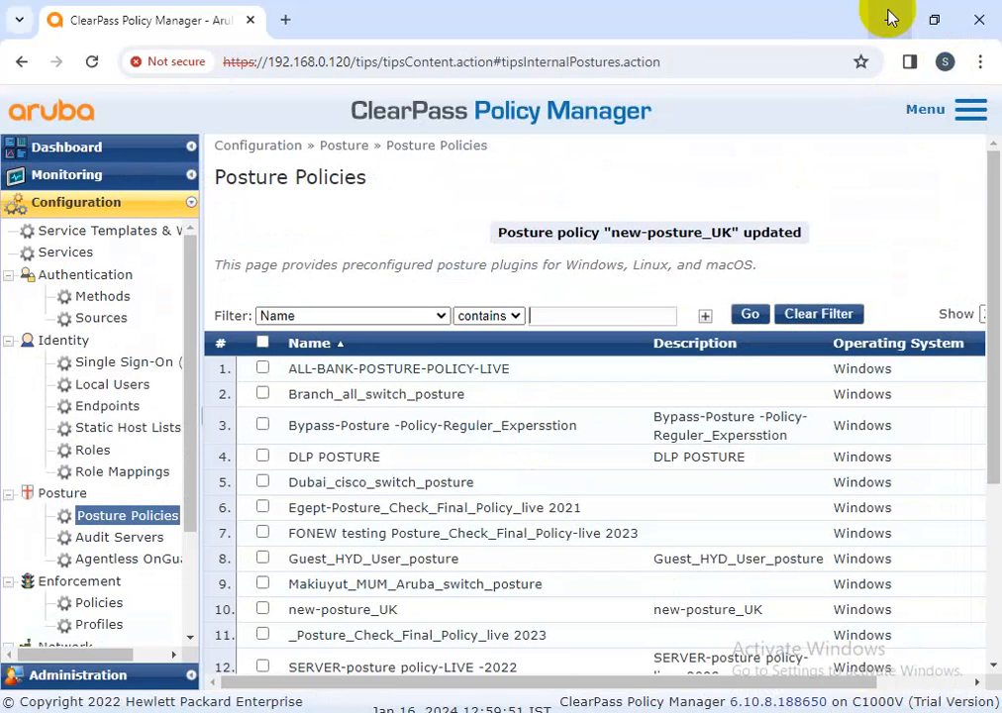
pyautogui.click(890, 18)
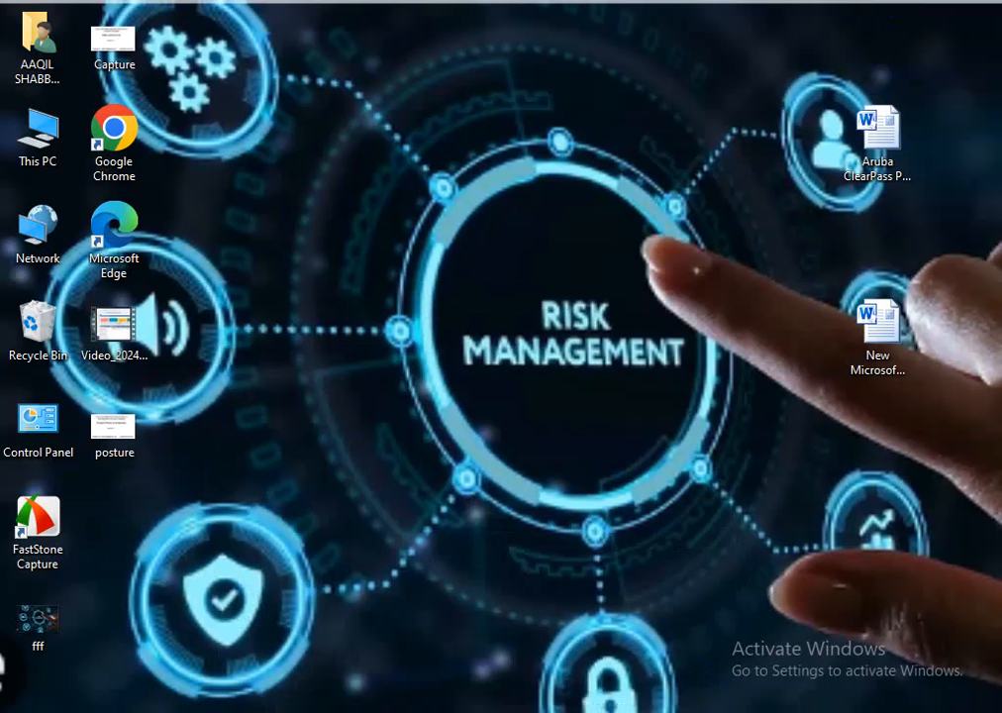
# Rerun OnGuard on Windows-10-PC, now failing only Installed Applications, then return to ClearPass
pyautogui.click(606, 695)
pyautogui.click(602, 255)
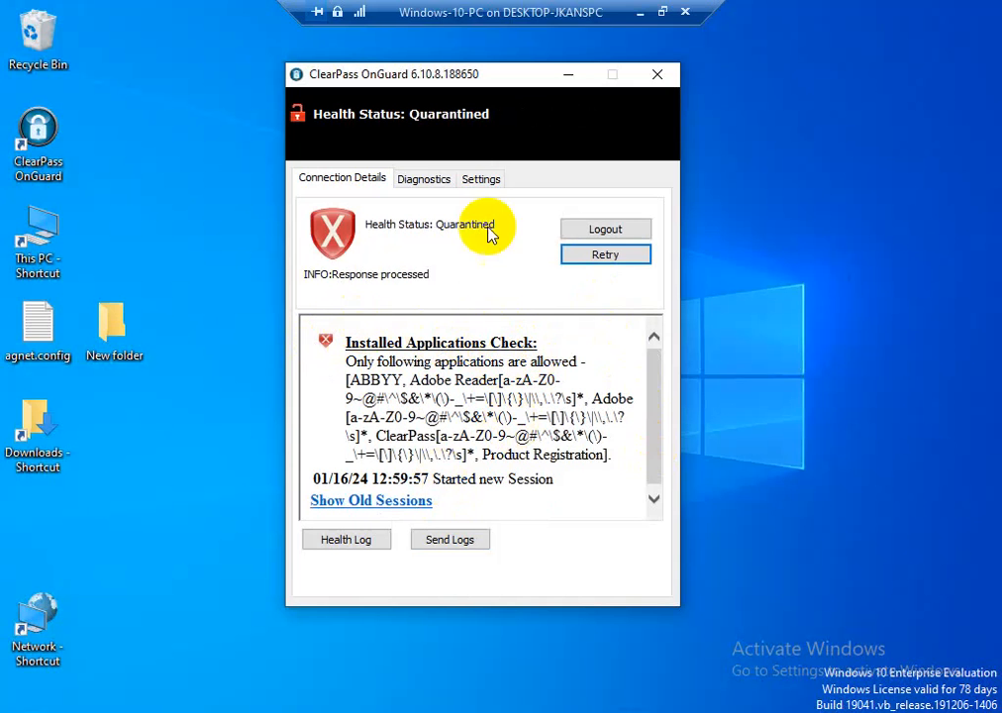
pyautogui.click(640, 12)
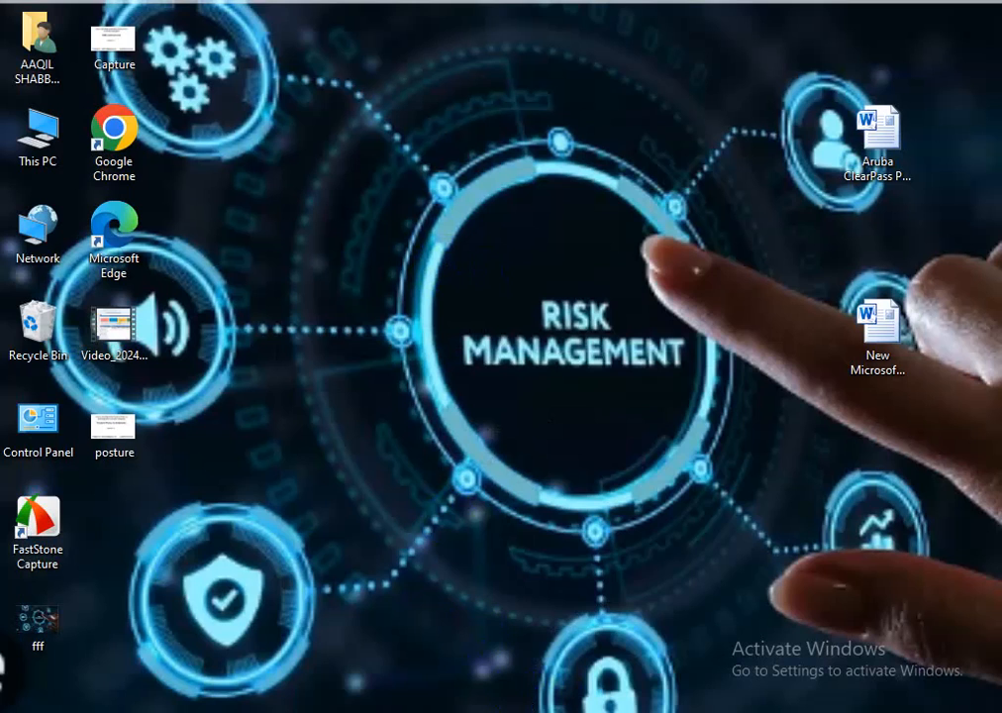
pyautogui.hotkey('alt', 'Tab')
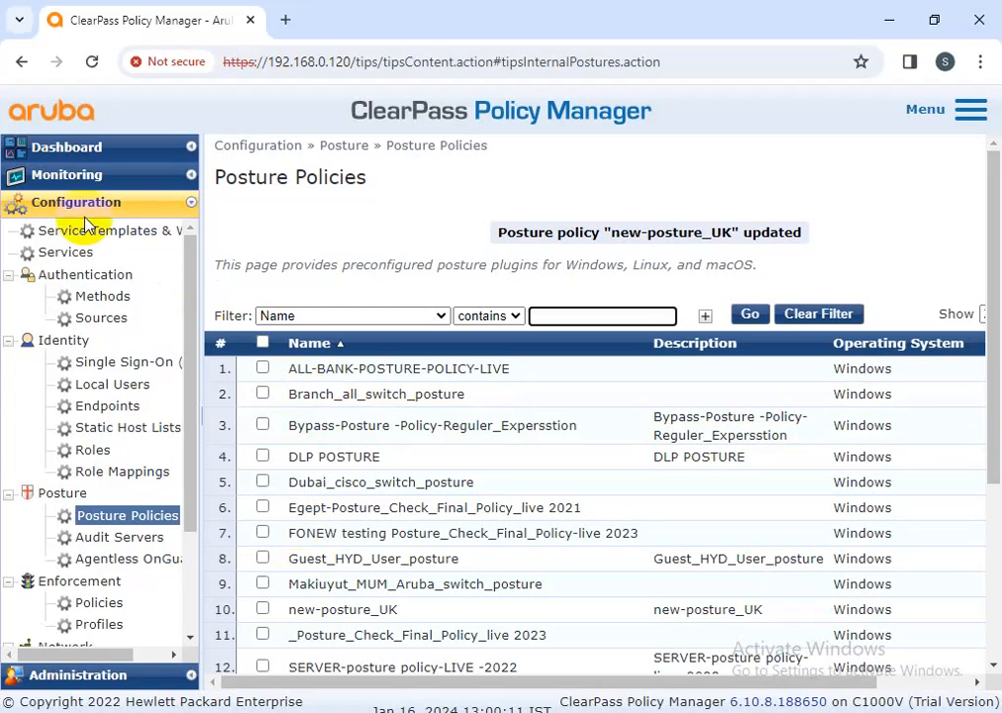
# Refresh the MAC-filtered Access Tracker list and open the newest request's details
pyautogui.click(49, 177)
pyautogui.click(108, 226)
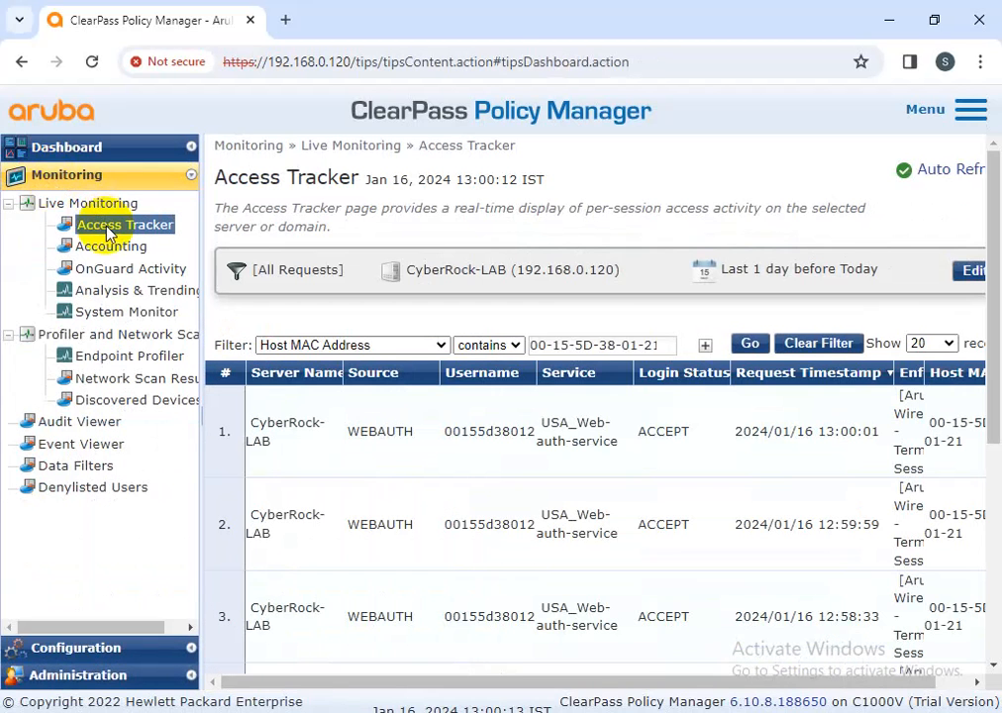
pyautogui.click(746, 344)
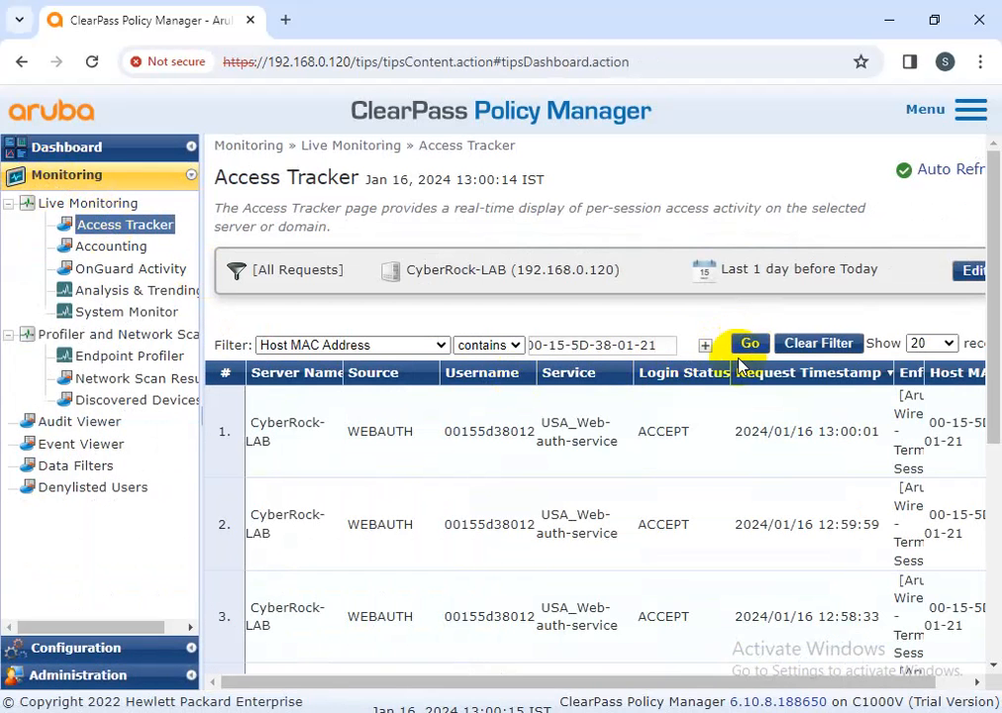
pyautogui.click(636, 439)
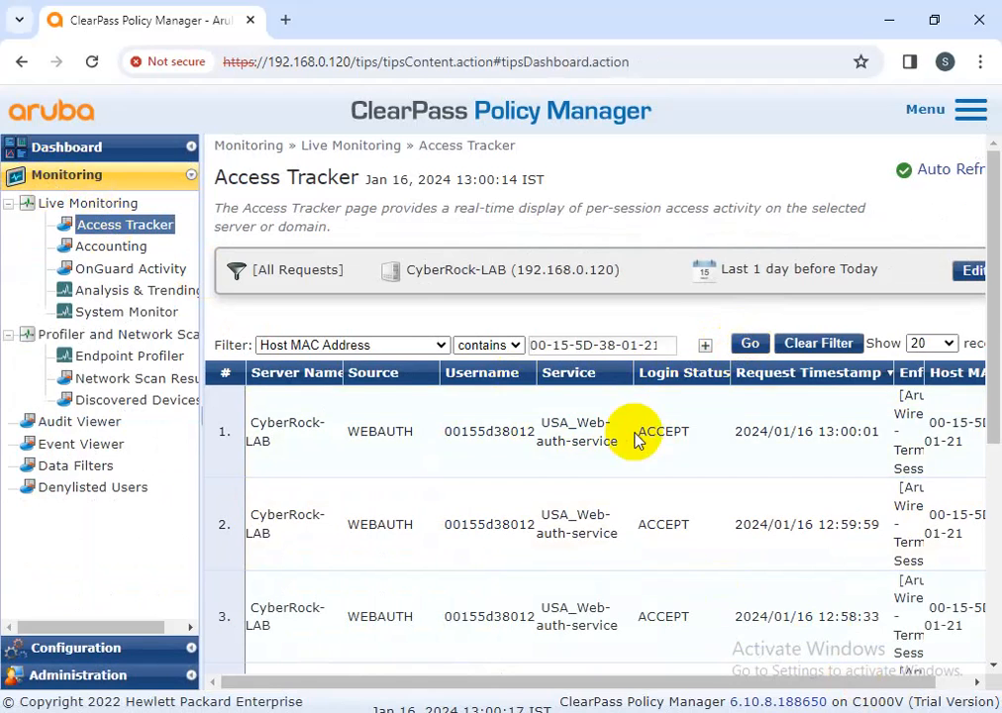
# Confirm in posture results that only Installed Applications is UNHEALTHY under new-posture_UK, then close
pyautogui.click(314, 204)
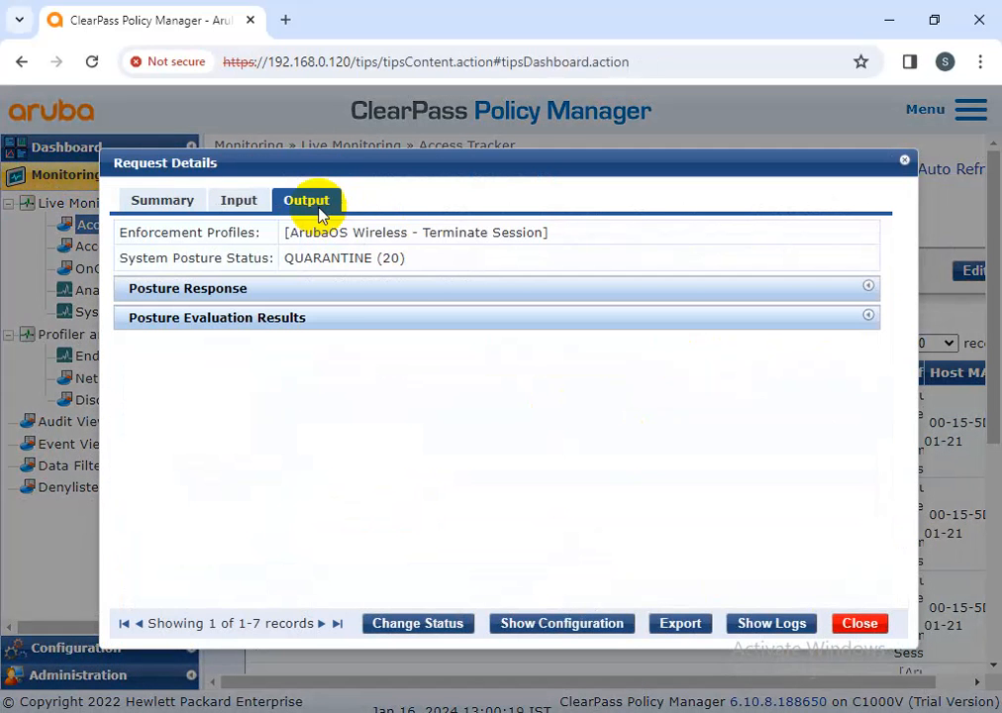
pyautogui.click(351, 318)
pyautogui.moveTo(577, 384); pyautogui.dragTo(460, 384)
pyautogui.moveTo(554, 407); pyautogui.dragTo(134, 353)
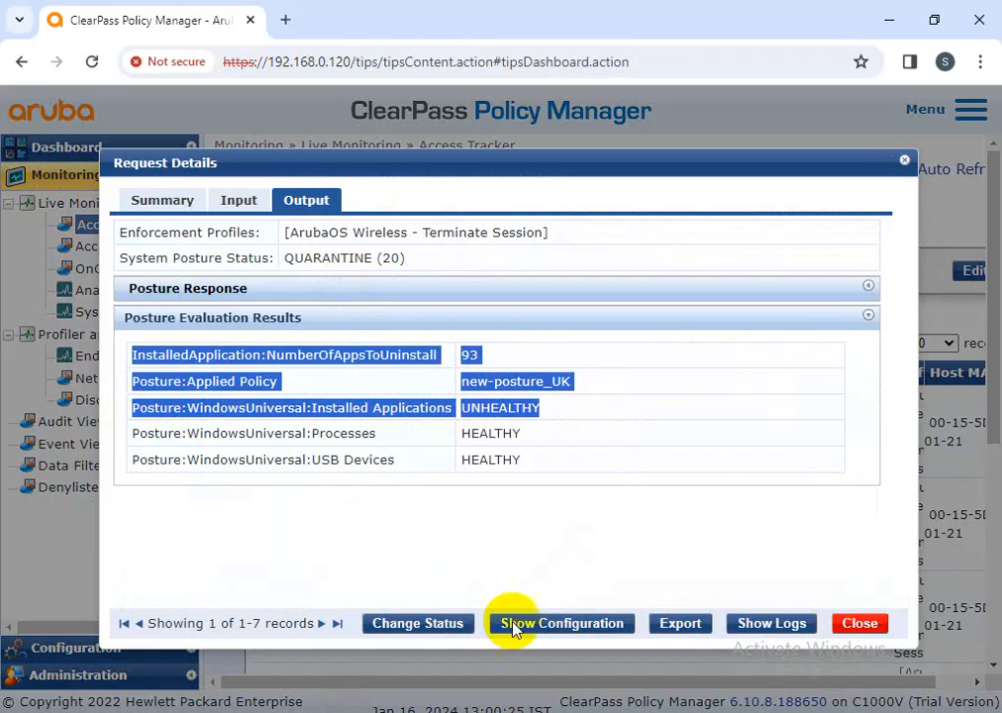
pyautogui.click(521, 476)
pyautogui.moveTo(544, 407); pyautogui.dragTo(175, 407)
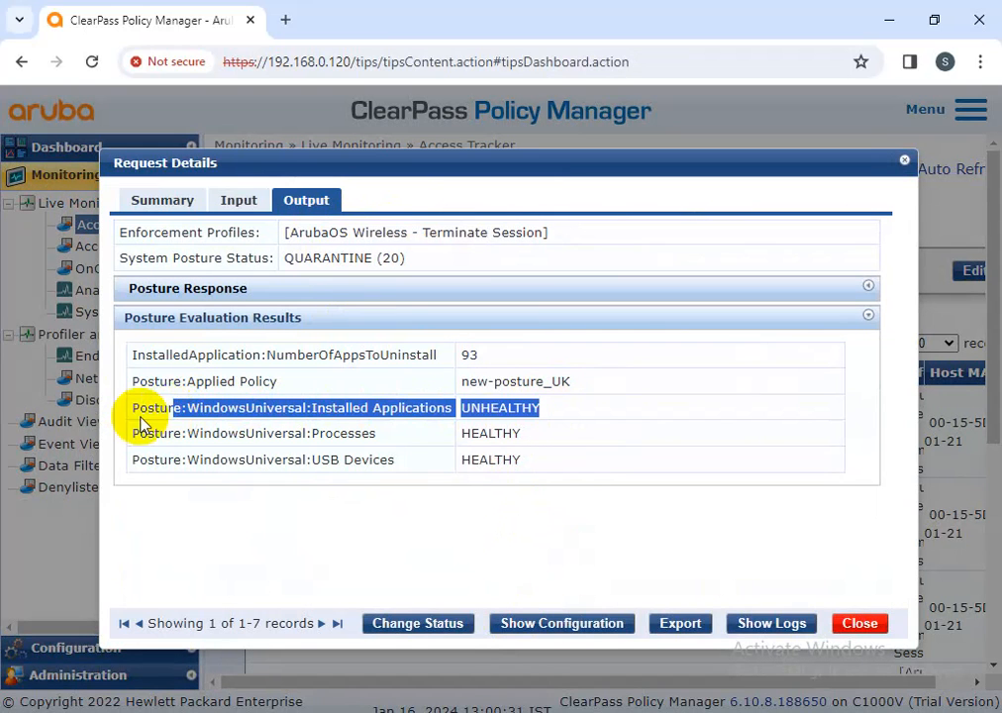
pyautogui.moveTo(133, 411); pyautogui.dragTo(536, 411)
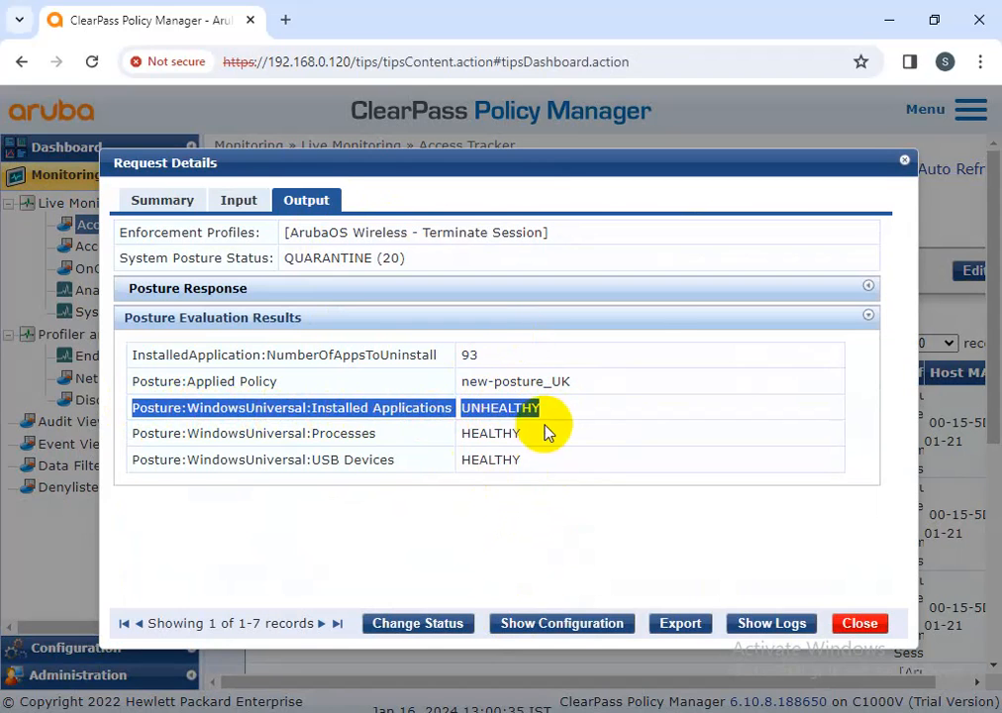
pyautogui.click(862, 624)
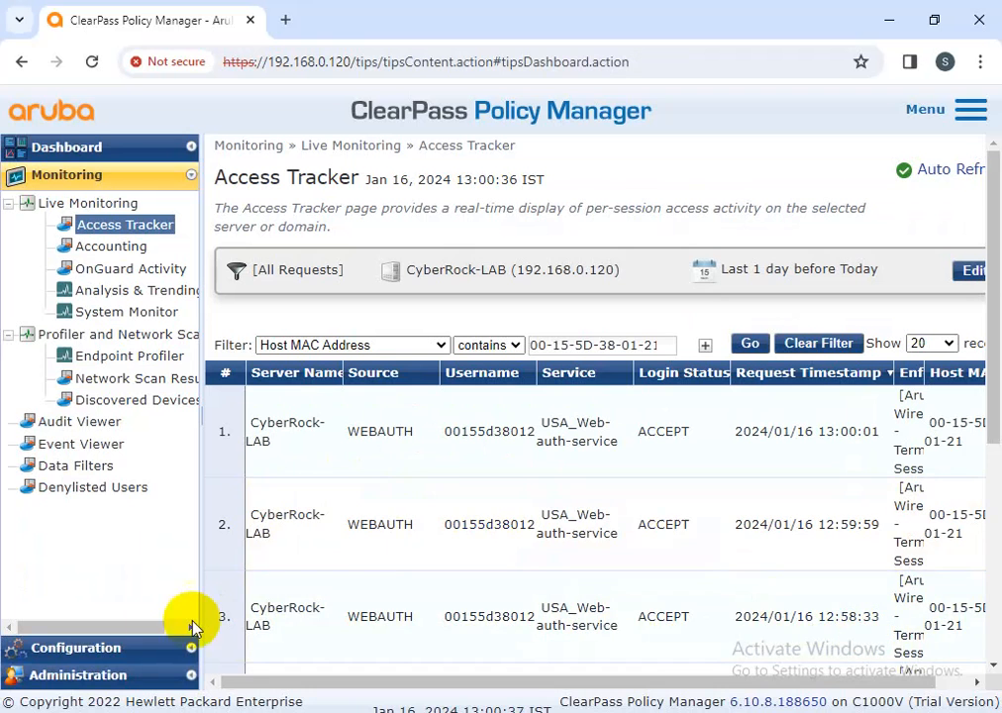
# Open new-posture_UK's Universal System Health Validator settings at the Windows 10 checks
pyautogui.click(99, 650)
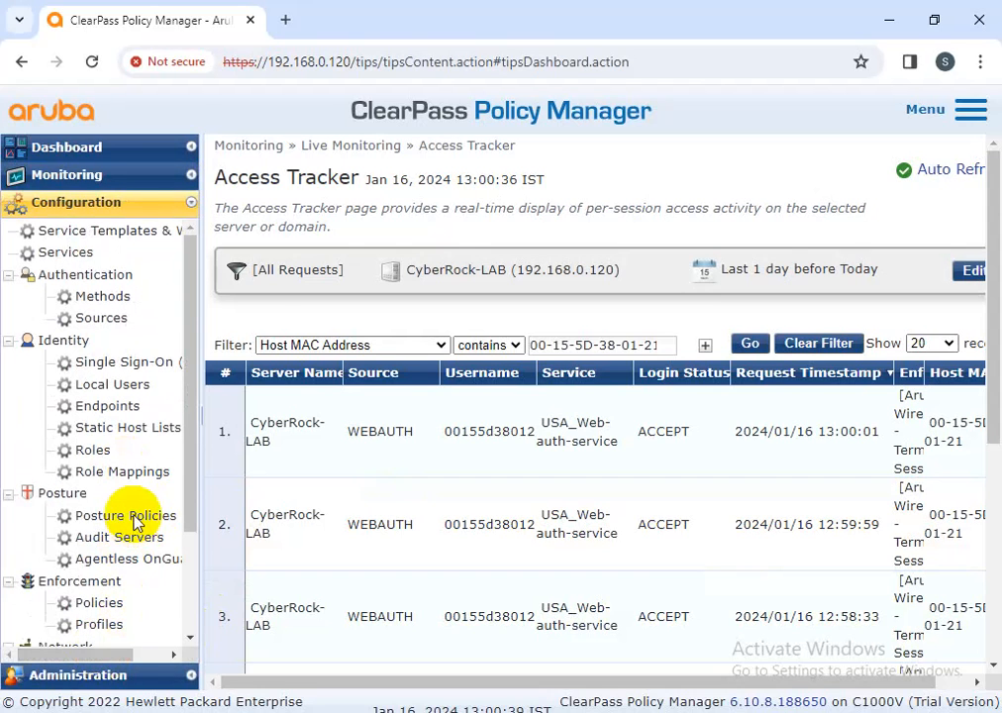
pyautogui.click(134, 517)
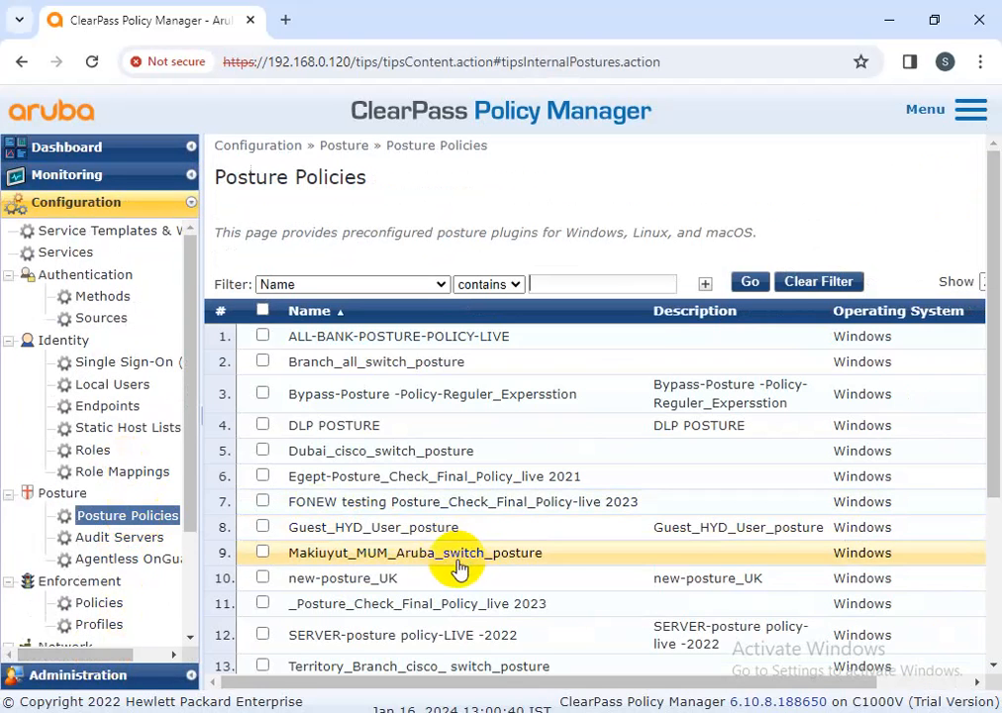
pyautogui.click(425, 578)
pyautogui.click(450, 213)
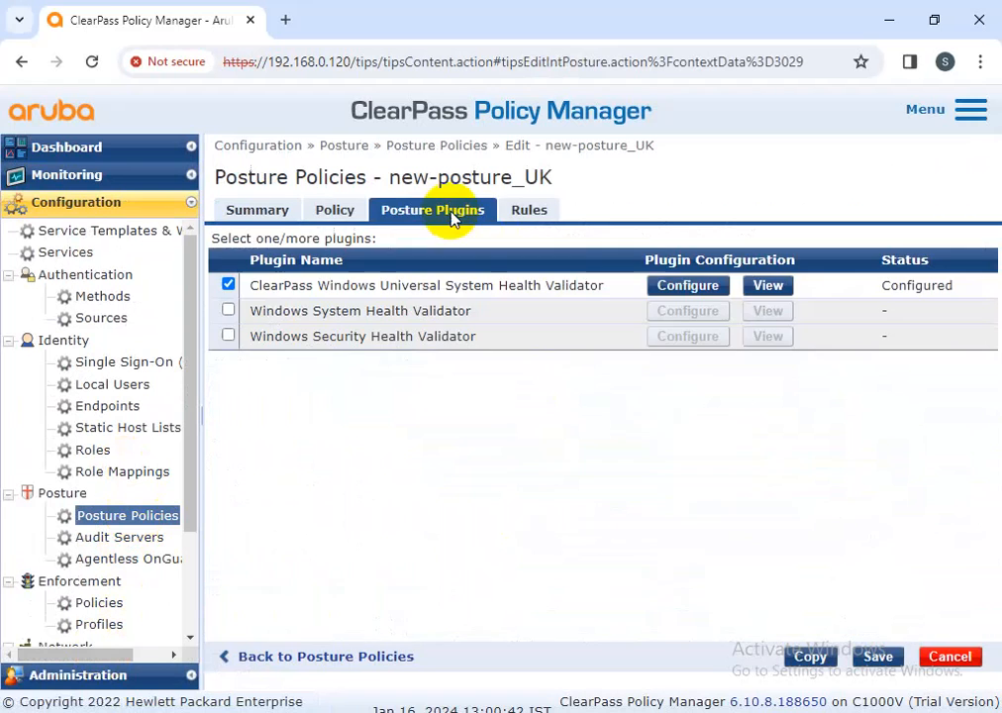
pyautogui.click(674, 287)
pyautogui.click(99, 446)
pyautogui.scroll(-2, 99, 379)
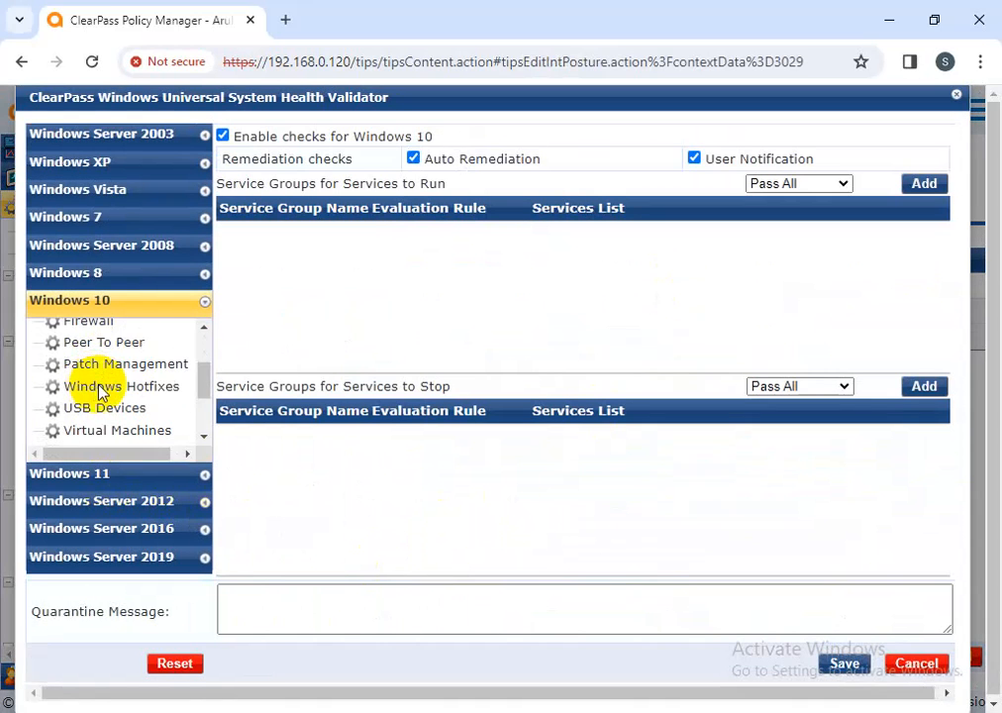
pyautogui.scroll(-2, 109, 406)
# Remove ClearPass from allowed applications, disable Installed Applications, then cancel and discard the policy edits
pyautogui.click(121, 397)
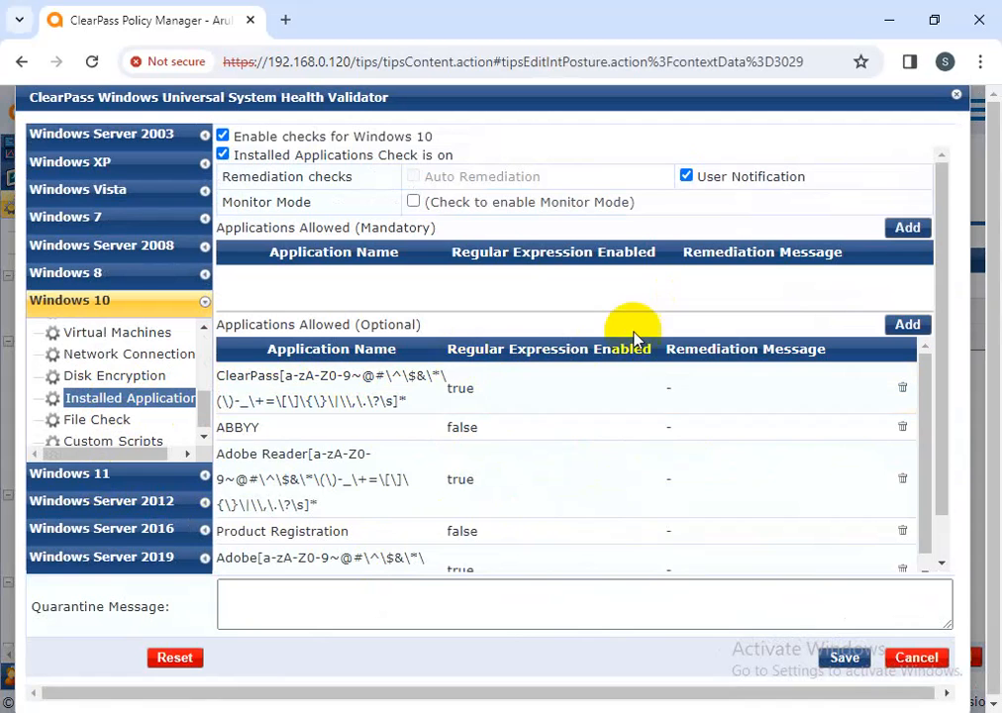
pyautogui.click(902, 388)
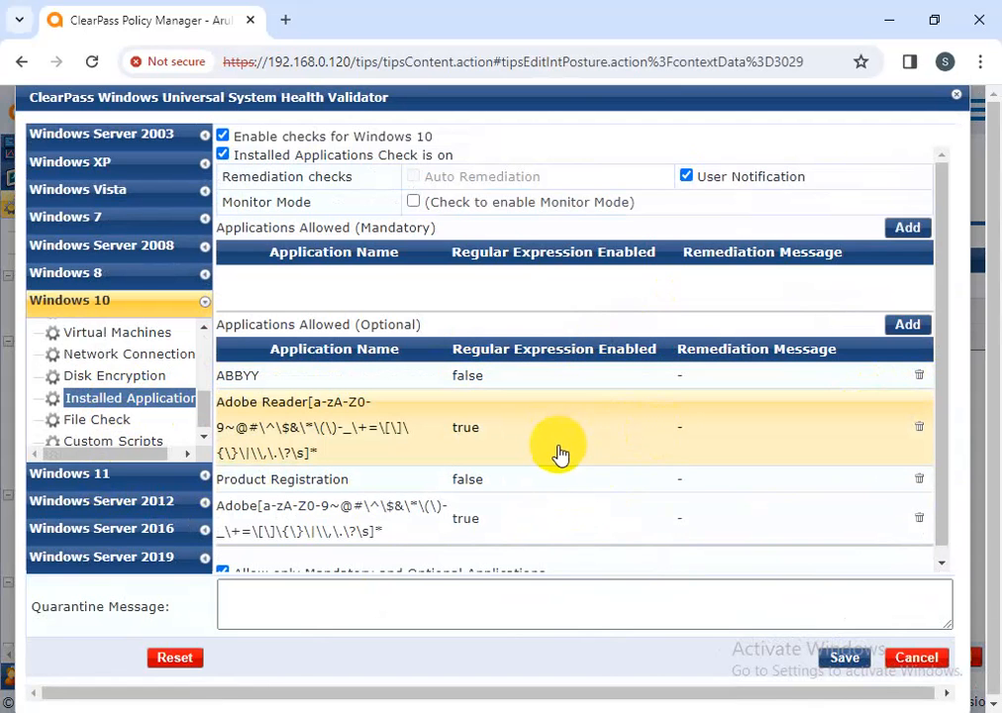
pyautogui.scroll(-1, 465, 472)
pyautogui.scroll(1, 477, 475)
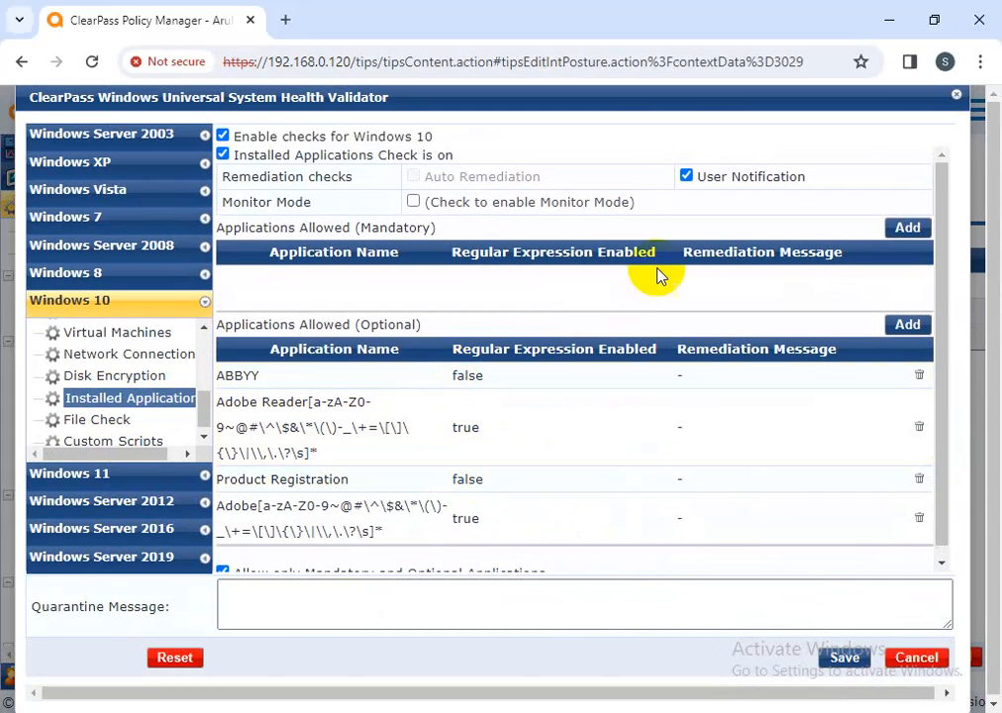
pyautogui.click(223, 157)
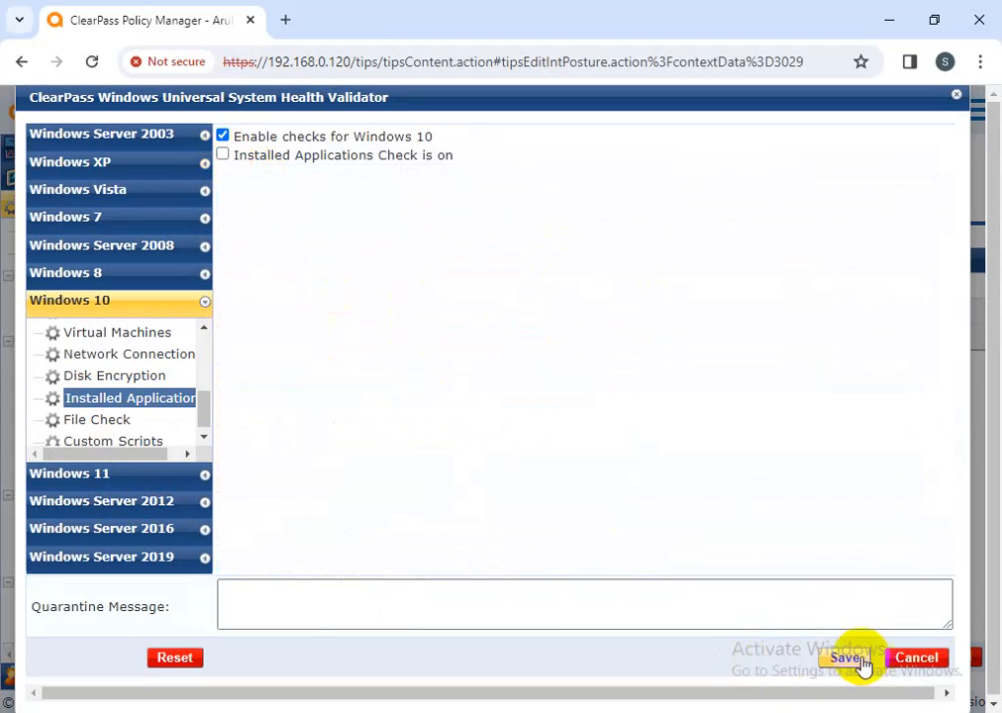
pyautogui.click(922, 658)
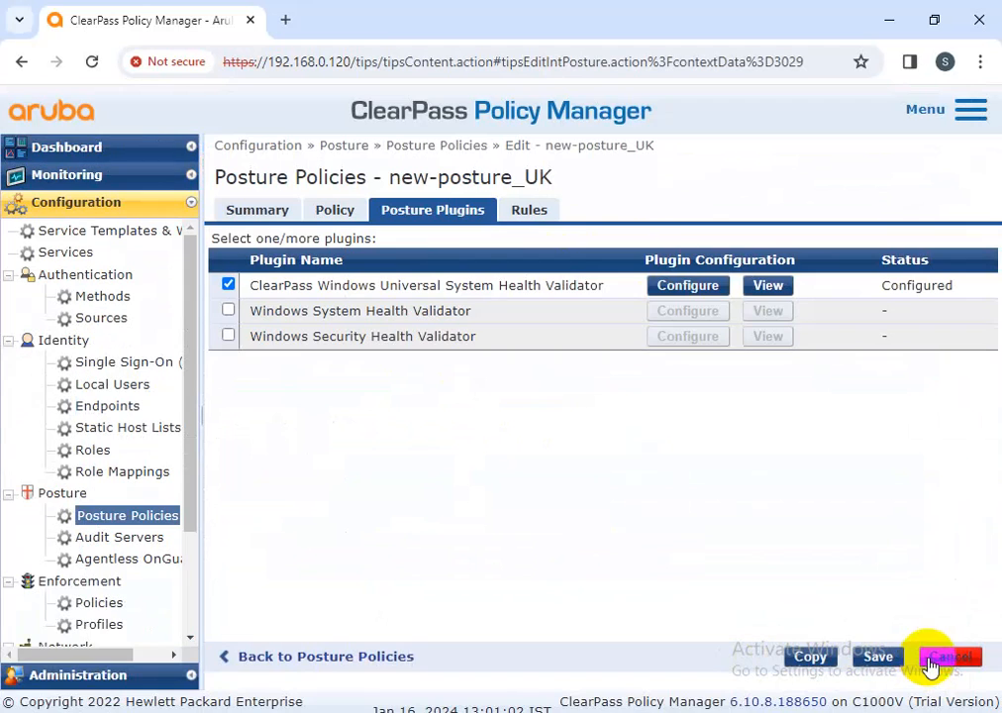
pyautogui.click(931, 658)
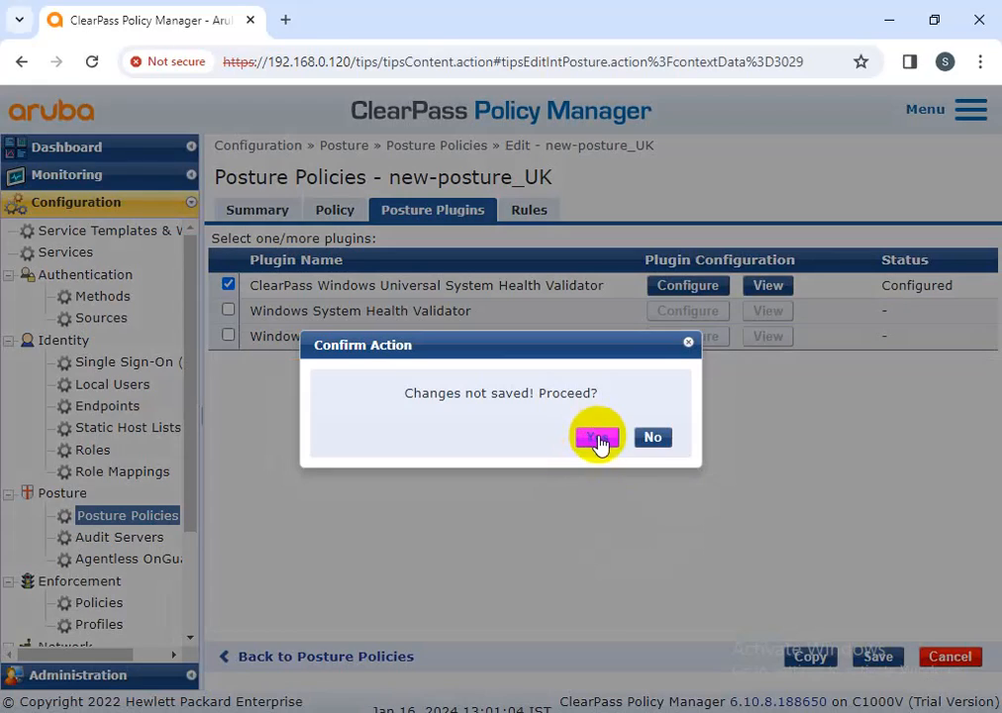
pyautogui.click(598, 438)
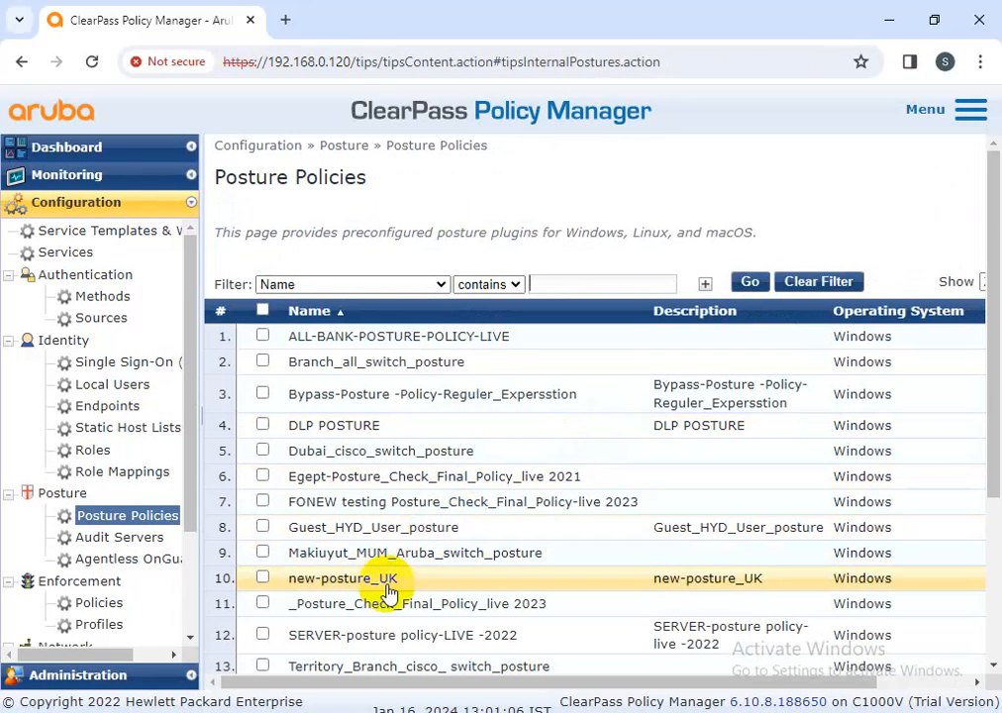
# In new-posture_UK's health validator, uncheck the Windows 10 Installed Applications check and save the validator settings
pyautogui.click(388, 585)
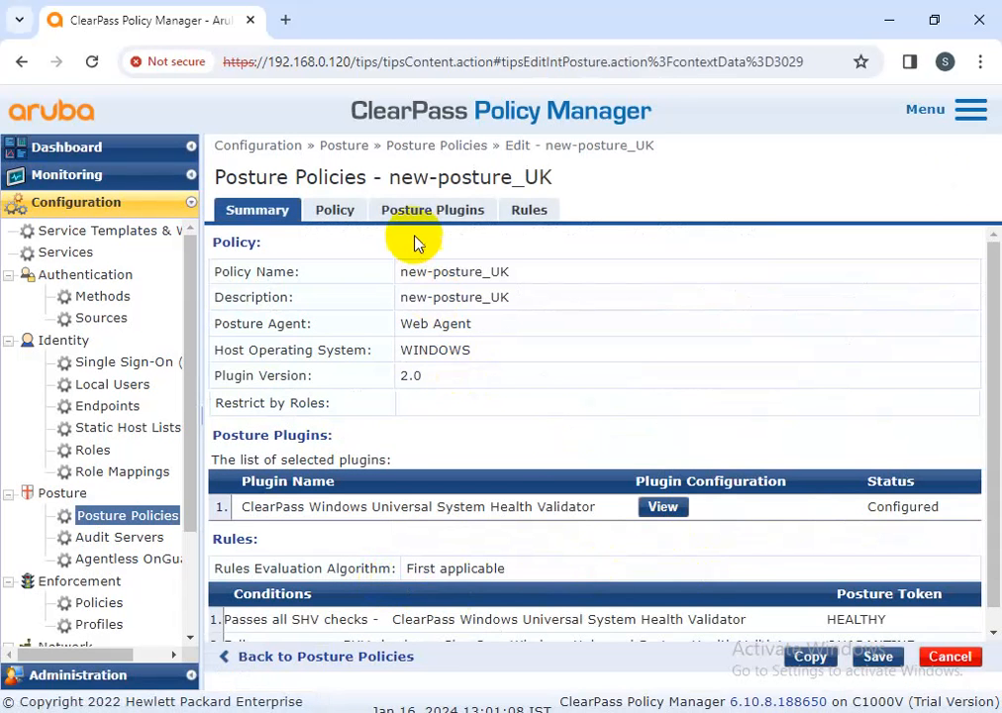
pyautogui.click(430, 212)
pyautogui.click(687, 285)
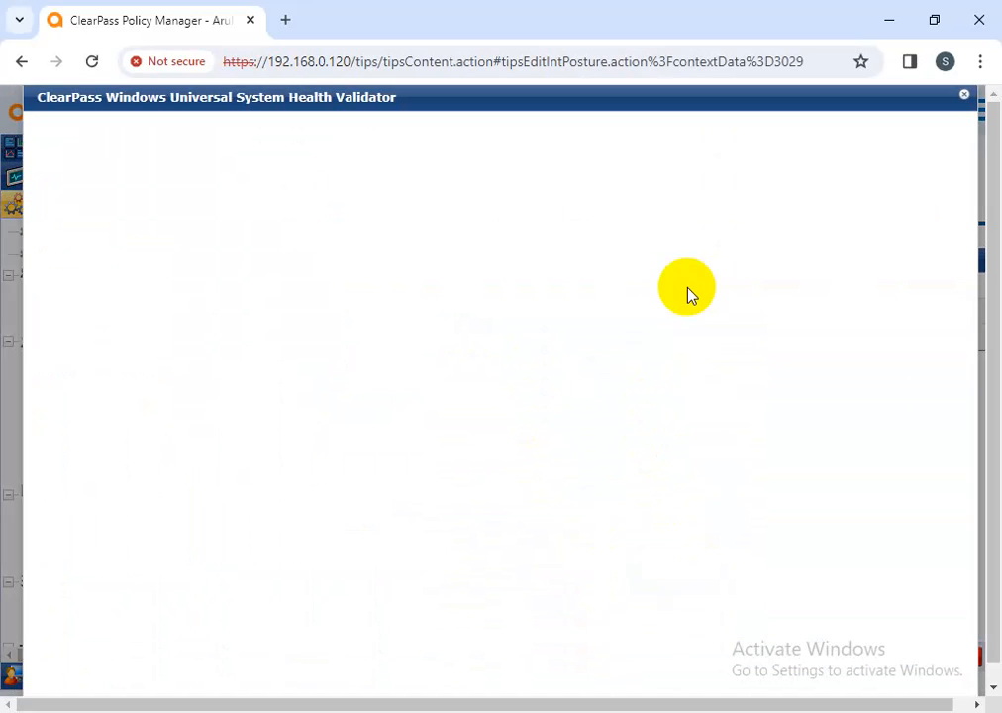
pyautogui.click(99, 497)
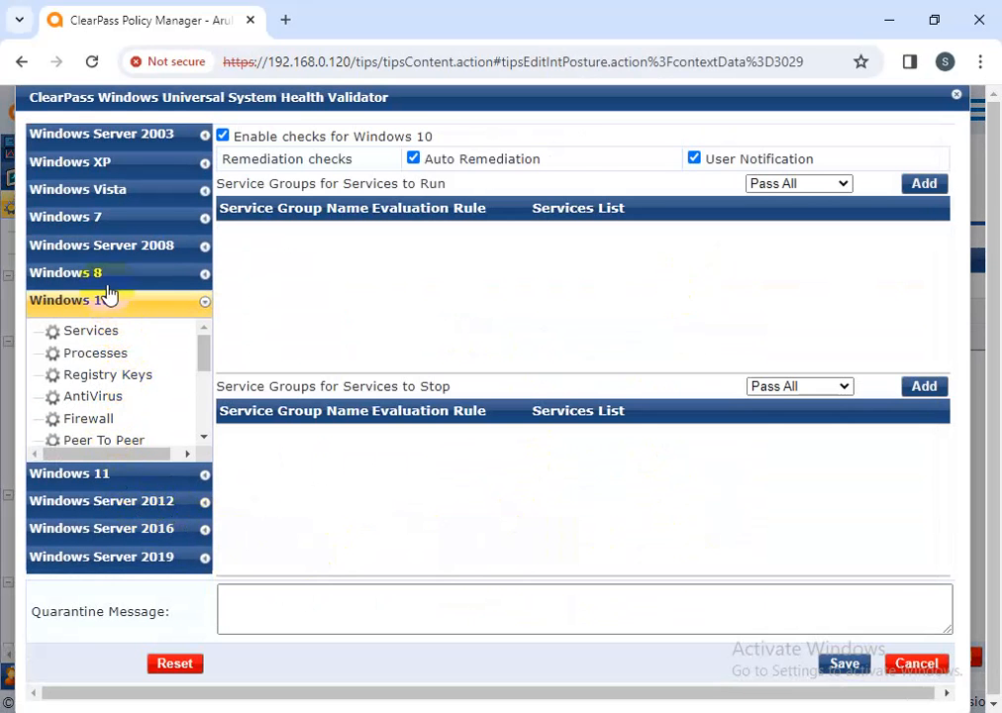
pyautogui.scroll(-2, 116, 408)
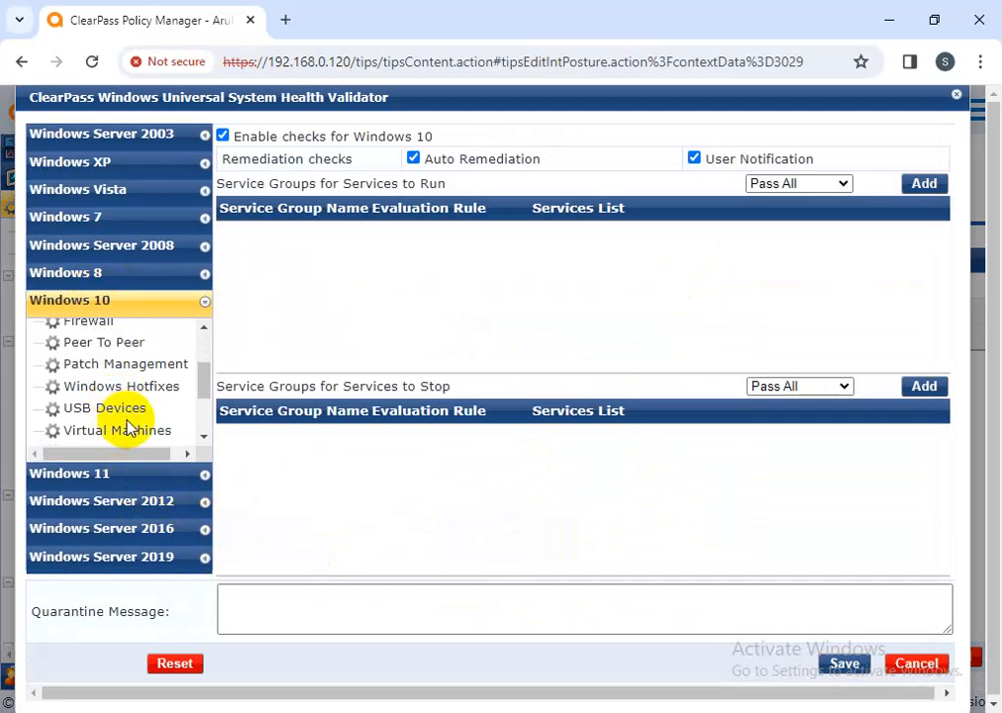
pyautogui.scroll(-2, 127, 420)
pyautogui.click(133, 398)
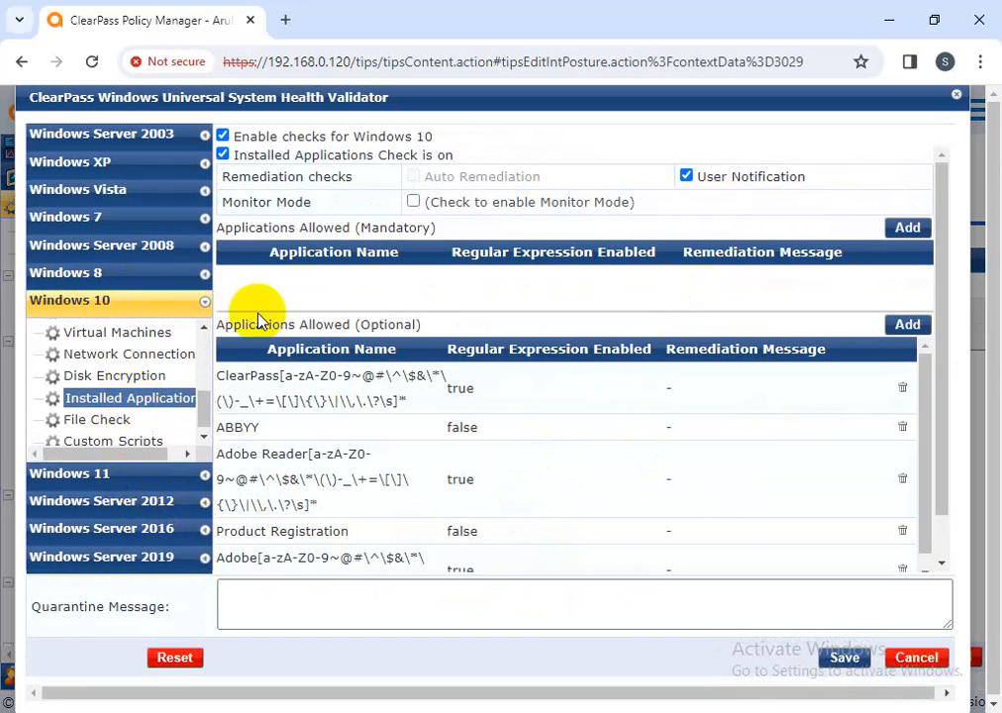
pyautogui.click(225, 156)
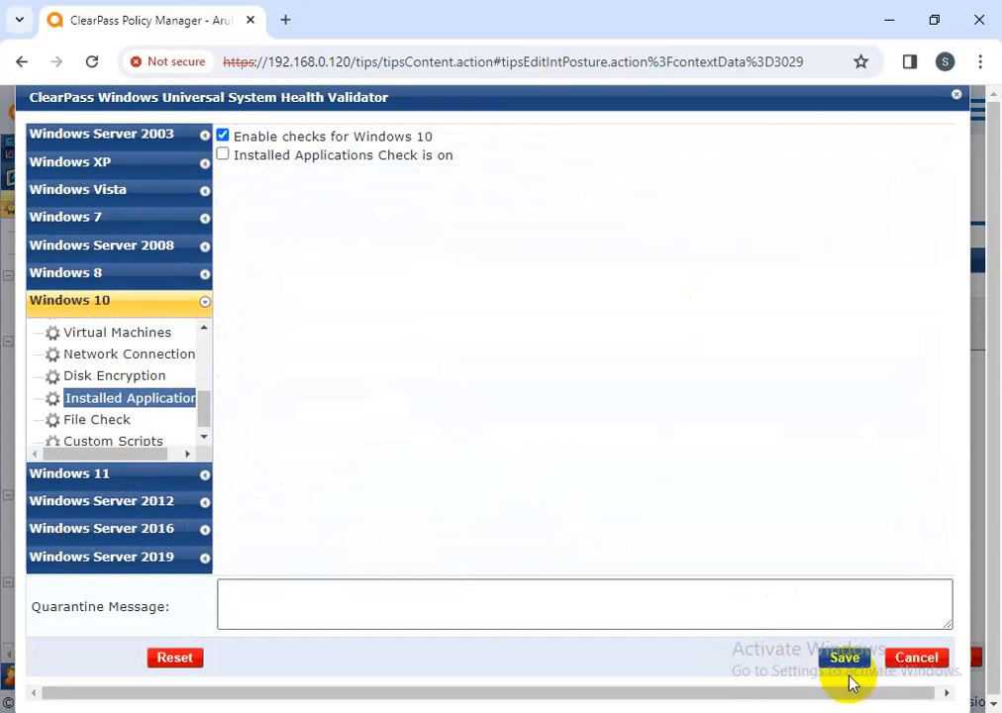
pyautogui.click(845, 659)
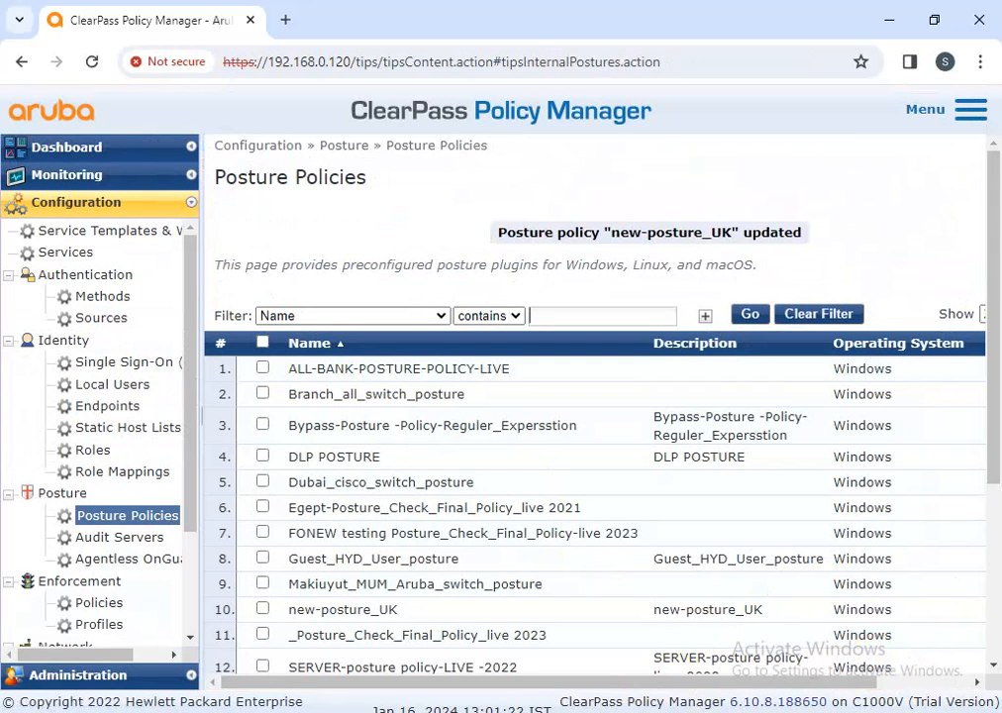
# Retry the OnGuard health check on the Windows-10-PC VM so it reports Healthy, then minimize the VM
pyautogui.moveTo(685, 655)
pyautogui.click(466, 614)
pyautogui.click(614, 257)
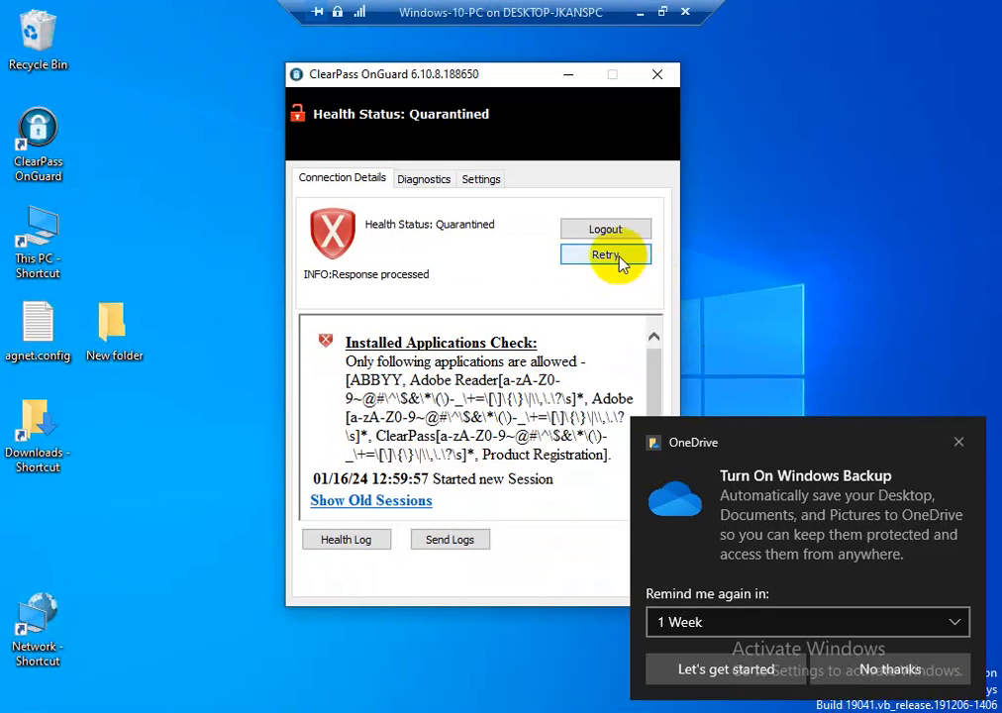
pyautogui.click(958, 443)
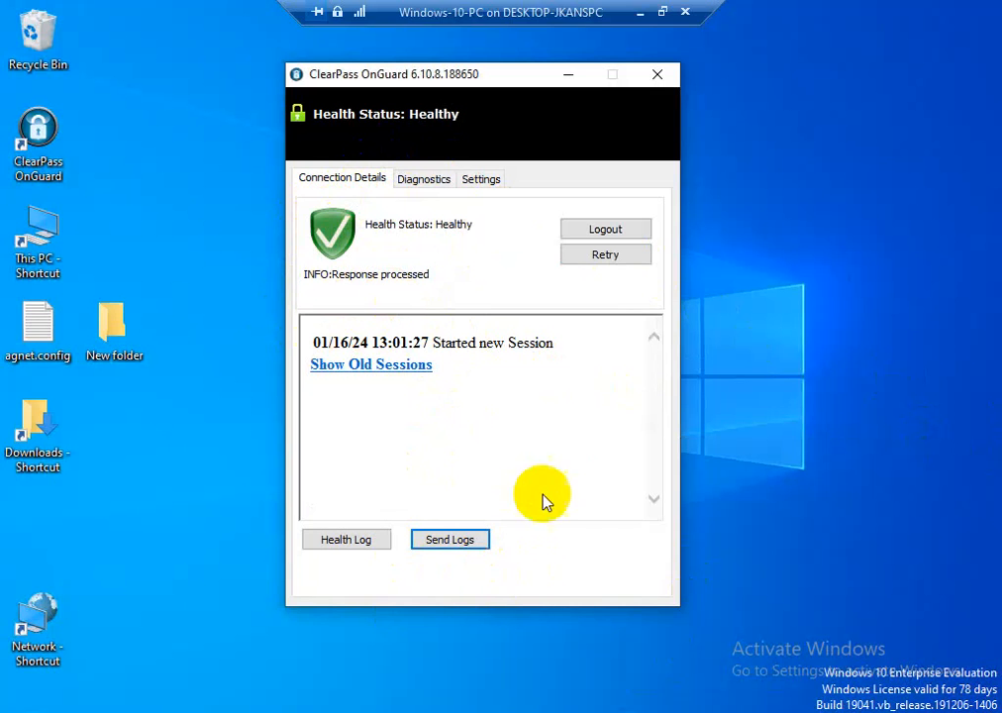
pyautogui.click(637, 18)
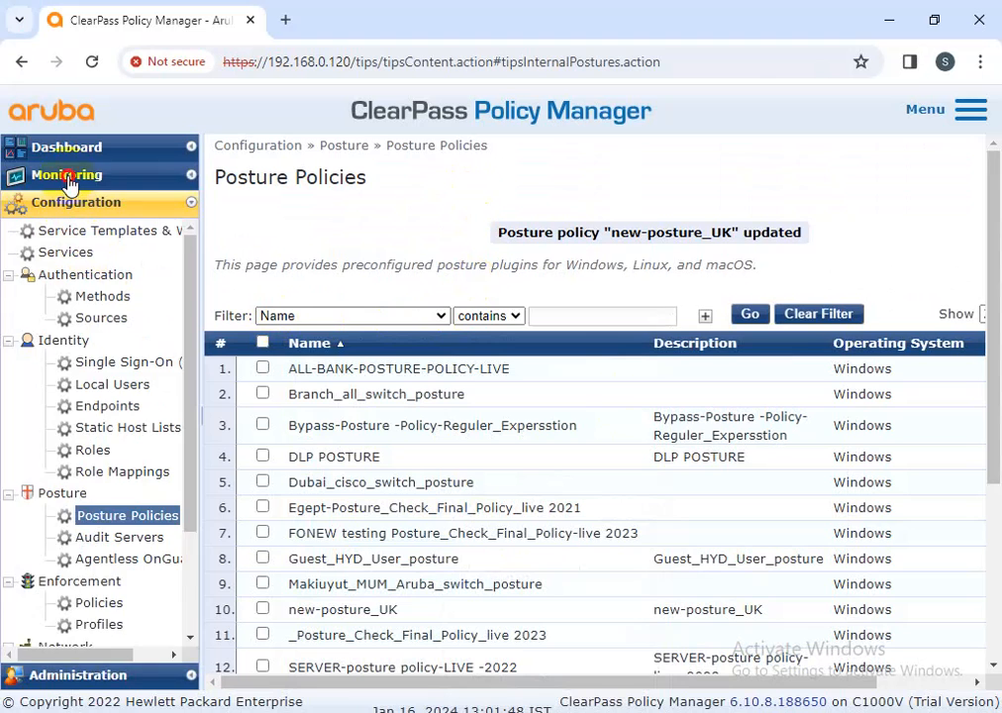
# Open the newest Access Tracker request (13:01:31) and highlight its HEALTHY (0) posture status
pyautogui.click(68, 178)
pyautogui.click(91, 225)
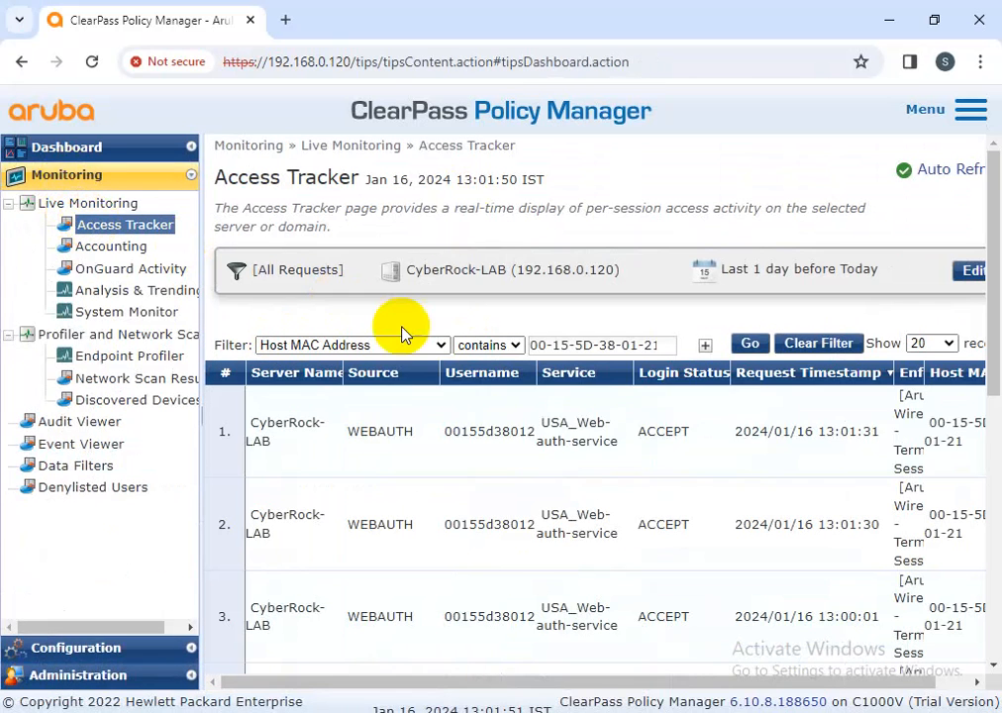
pyautogui.click(641, 431)
pyautogui.moveTo(391, 416); pyautogui.dragTo(319, 414)
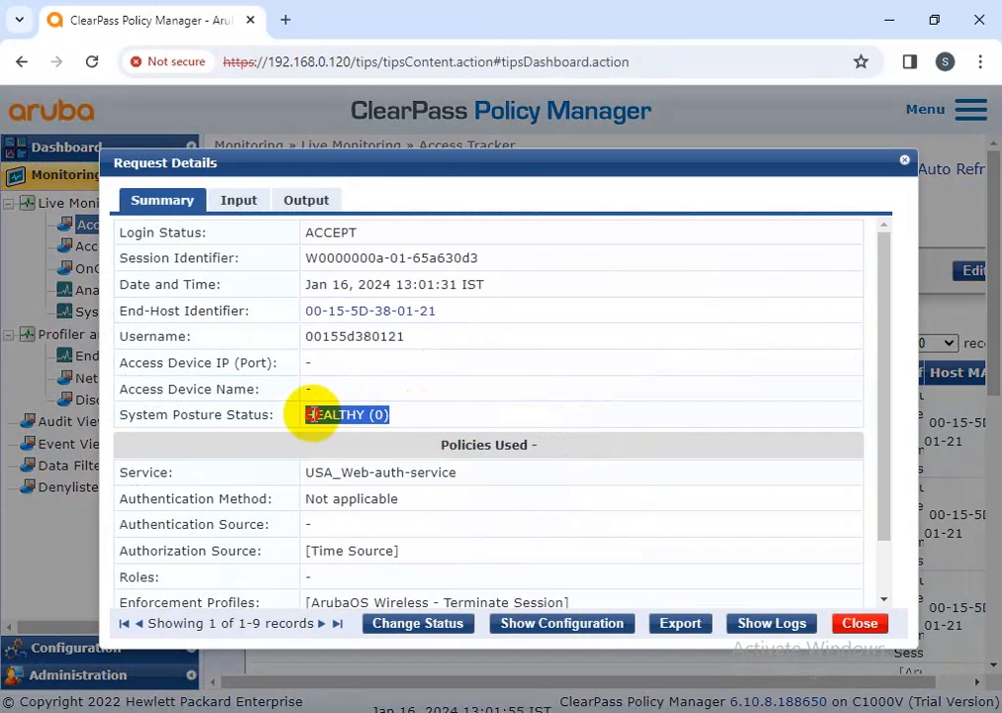
# Expand the request's Posture Evaluation Results to confirm the new-posture_UK checks all show HEALTHY
pyautogui.click(308, 202)
pyautogui.click(355, 319)
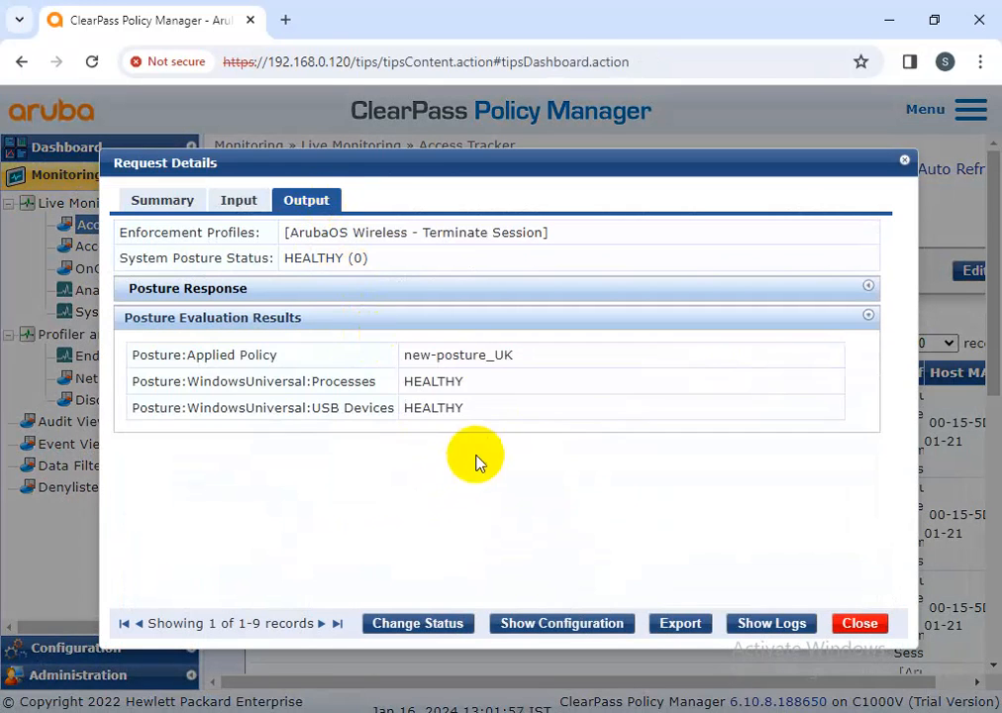
pyautogui.moveTo(501, 416); pyautogui.dragTo(146, 354)
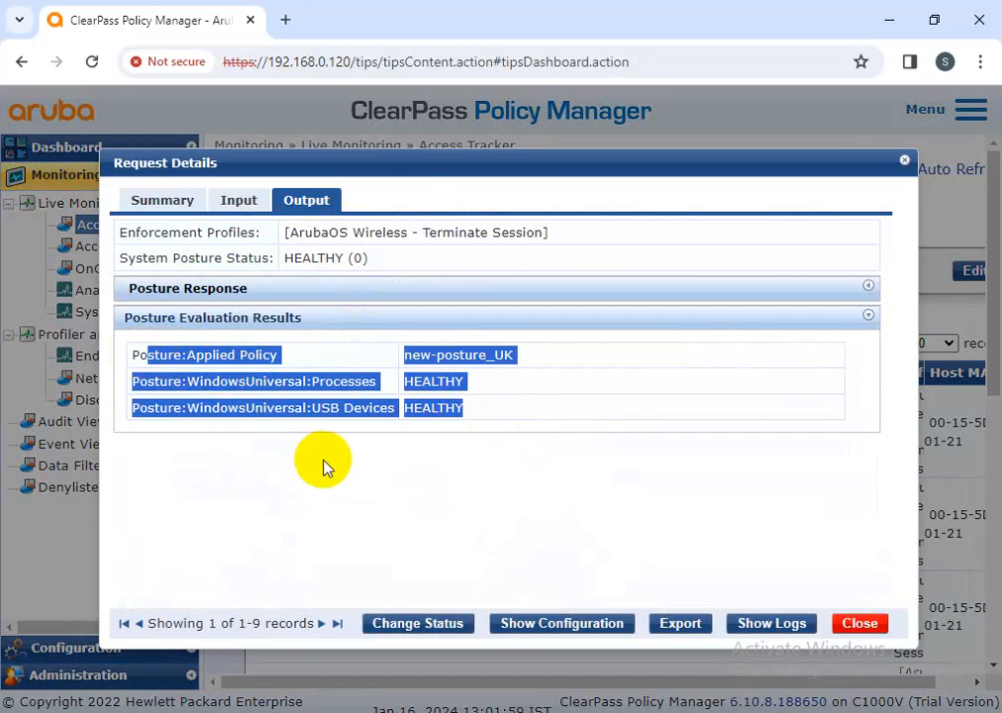
pyautogui.click(595, 508)
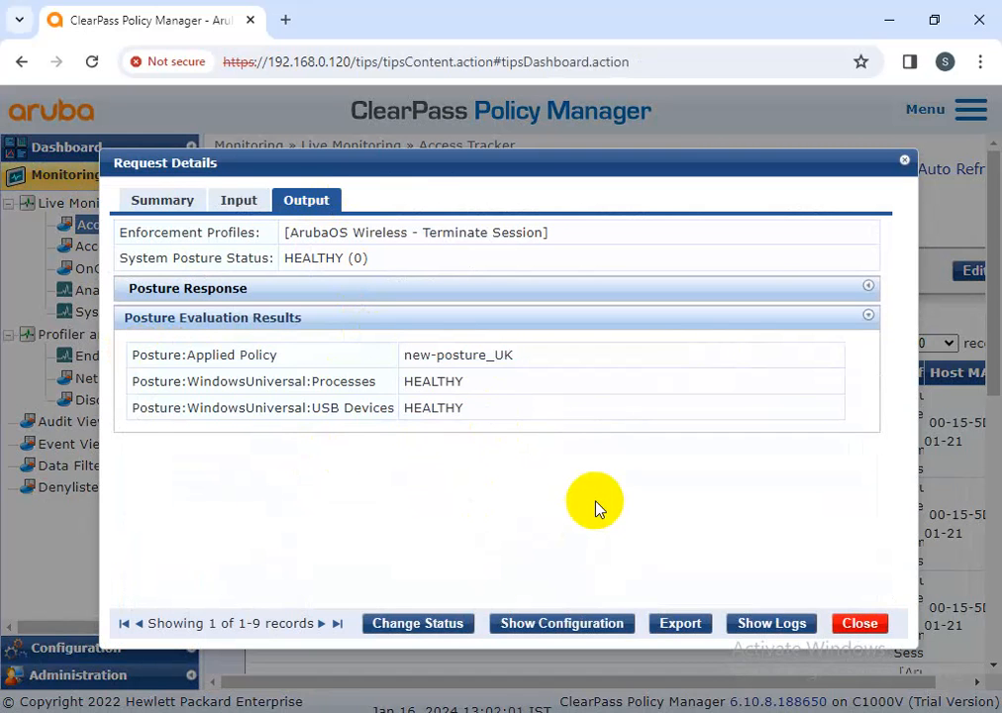